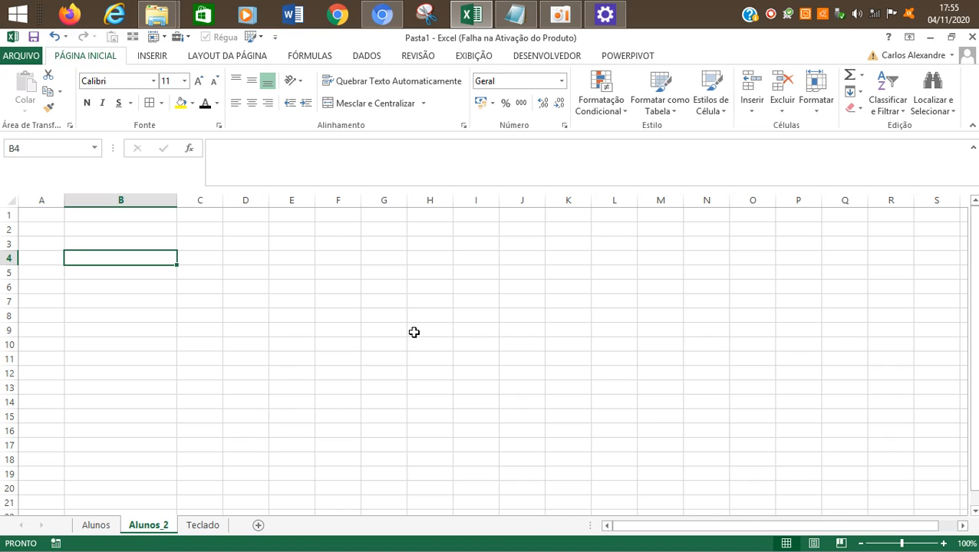
Step: Enter the column heading "Nome do aluno" in cell B4 of the Alunos_2 sheet
{"action": "type", "text": "Nome "}
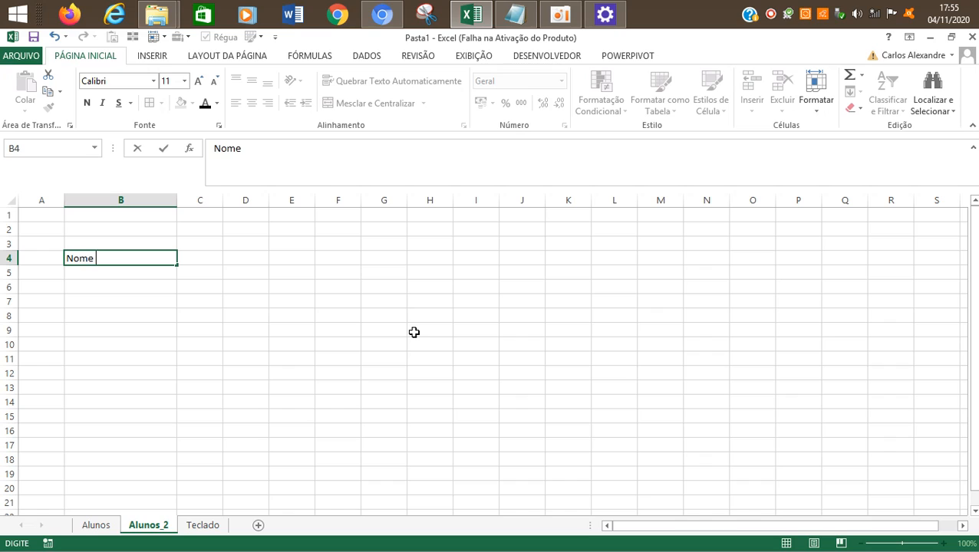
{"action": "type", "text": "do aluno"}
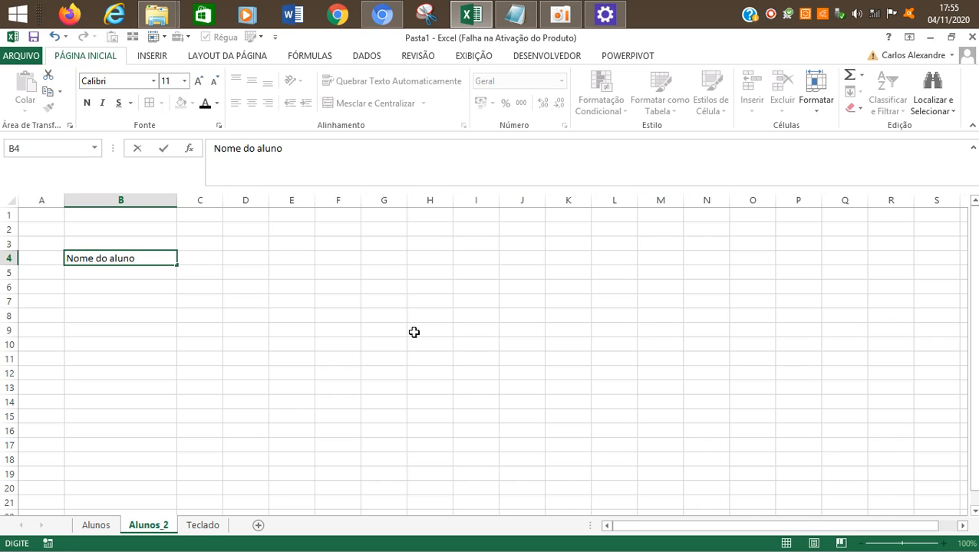
{"action": "key", "text": "Return"}
Step: Resize column B by fitting it to the "Nome do aluno" heading and widening it to leave extra room
{"action": "left_click_drag", "start_coordinate": [177, 200], "coordinate": [109, 217]}
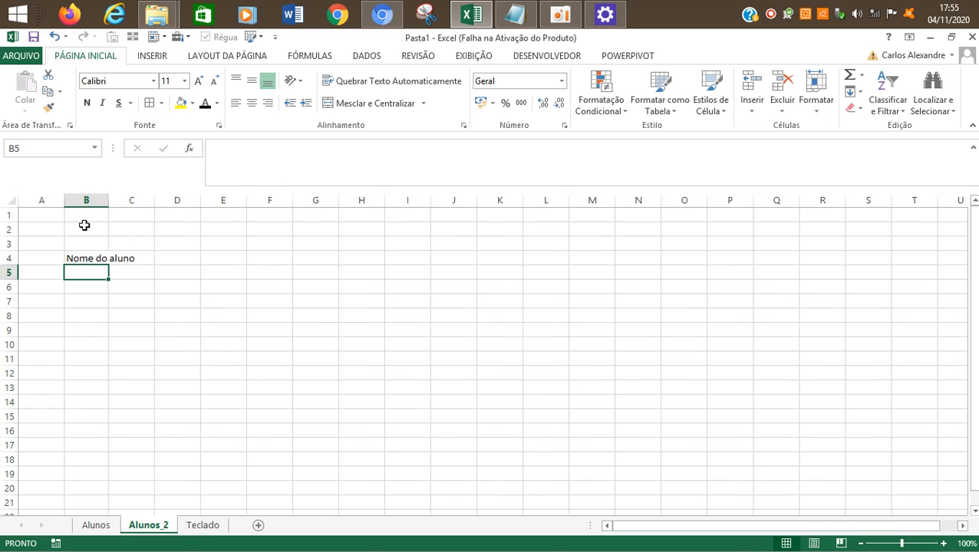
{"action": "left_click", "coordinate": [90, 259]}
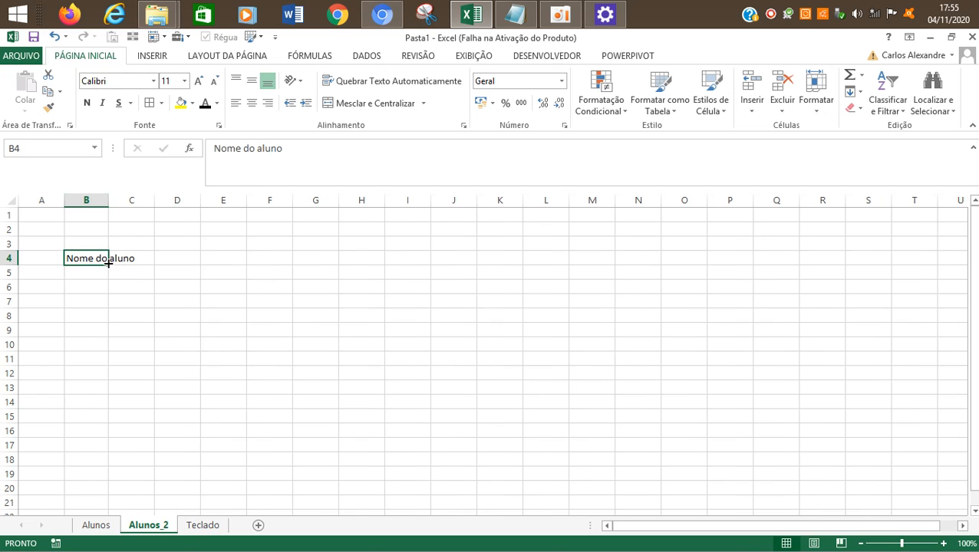
{"action": "double_click", "coordinate": [108, 200]}
{"action": "left_click", "coordinate": [126, 271]}
{"action": "left_click_drag", "start_coordinate": [136, 201], "coordinate": [169, 285]}
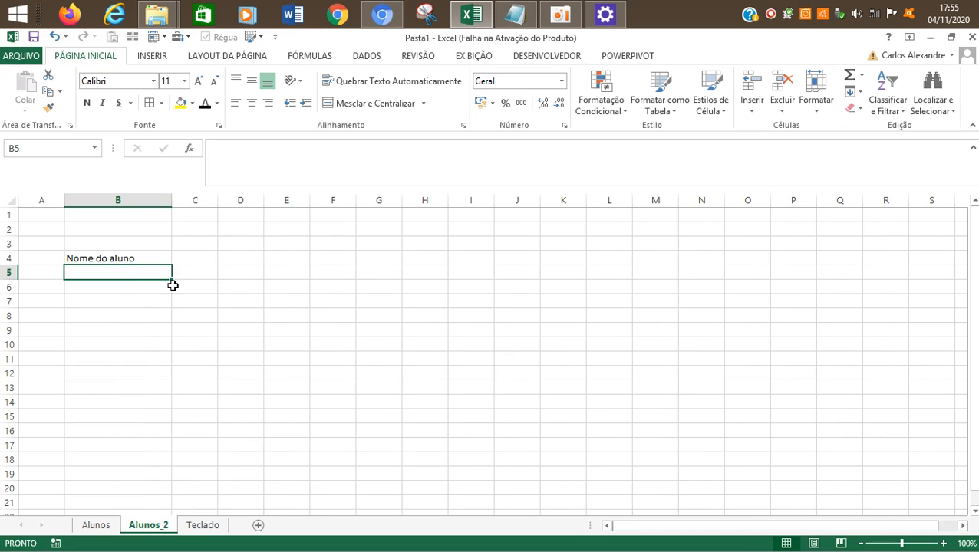
Step: Enter six students' first names one below another in cells B5 to B10 under "Nome do aluno"
{"action": "type", "text": "Carlos"}
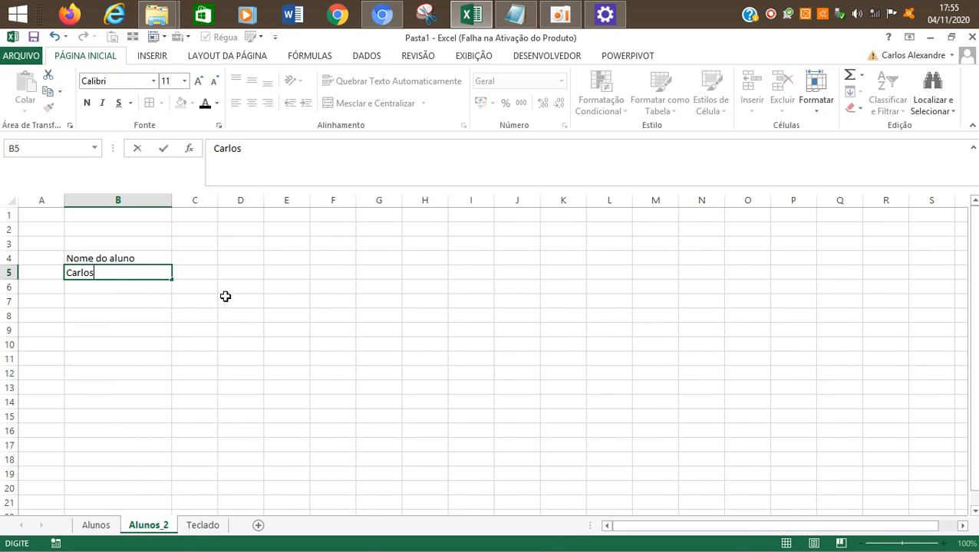
{"action": "key", "text": "Return"}
{"action": "type", "text": "Deyviane"}
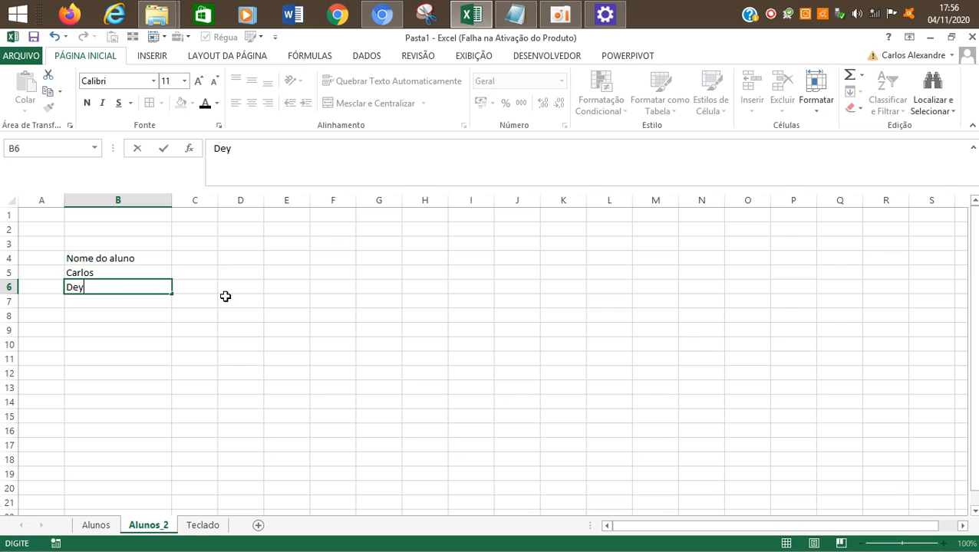
{"action": "key", "text": "Return"}
{"action": "type", "text": "Luciano"}
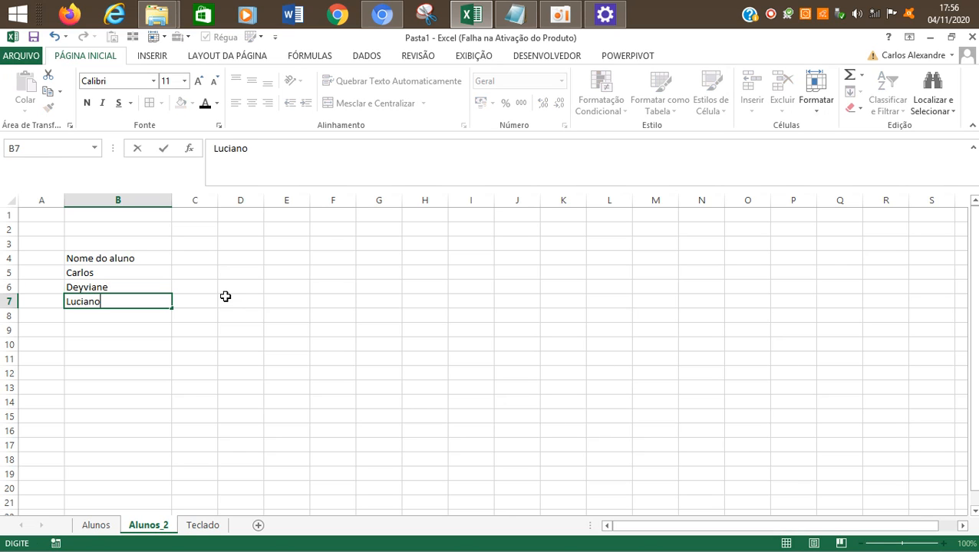
{"action": "key", "text": "Return"}
{"action": "type", "text": "Fabio"}
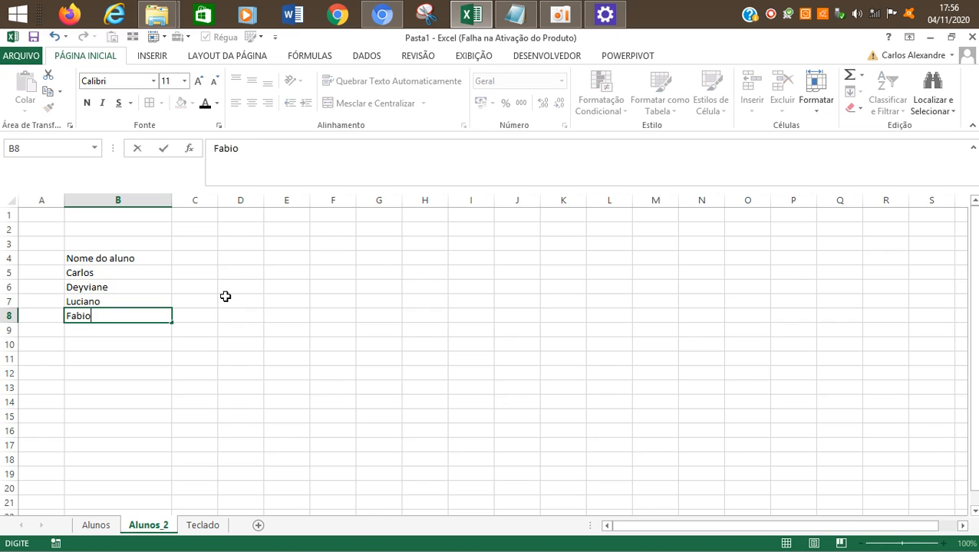
{"action": "key", "text": "Return"}
{"action": "type", "text": "HJ"}
{"action": "key", "text": "BackSpace"}
{"action": "key", "text": "BackSpace"}
{"action": "type", "text": "Jose"}
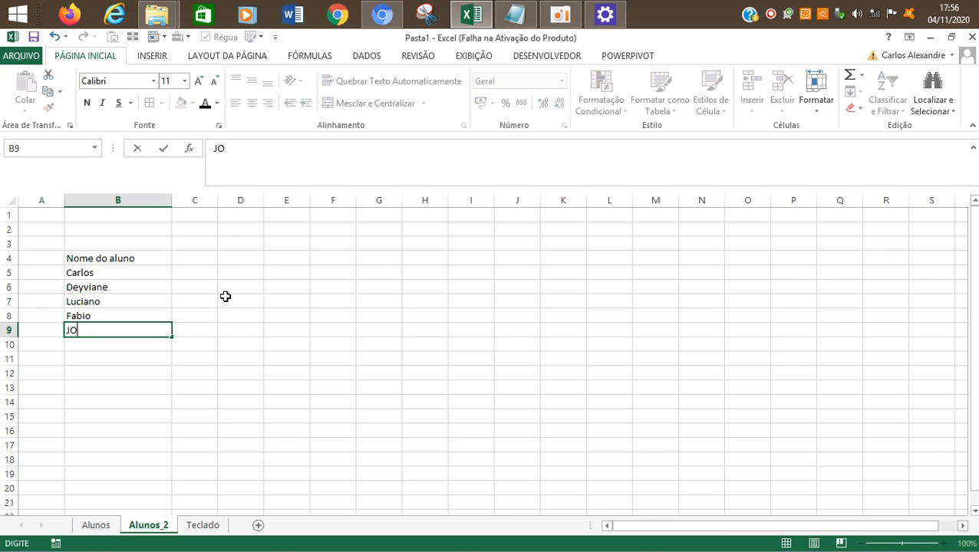
{"action": "key", "text": "Return"}
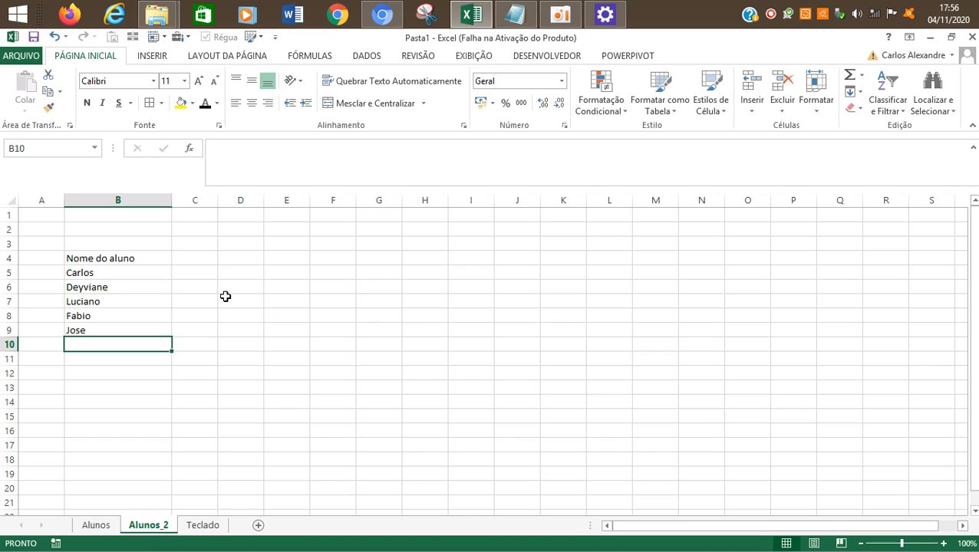
{"action": "type", "text": "Douglas"}
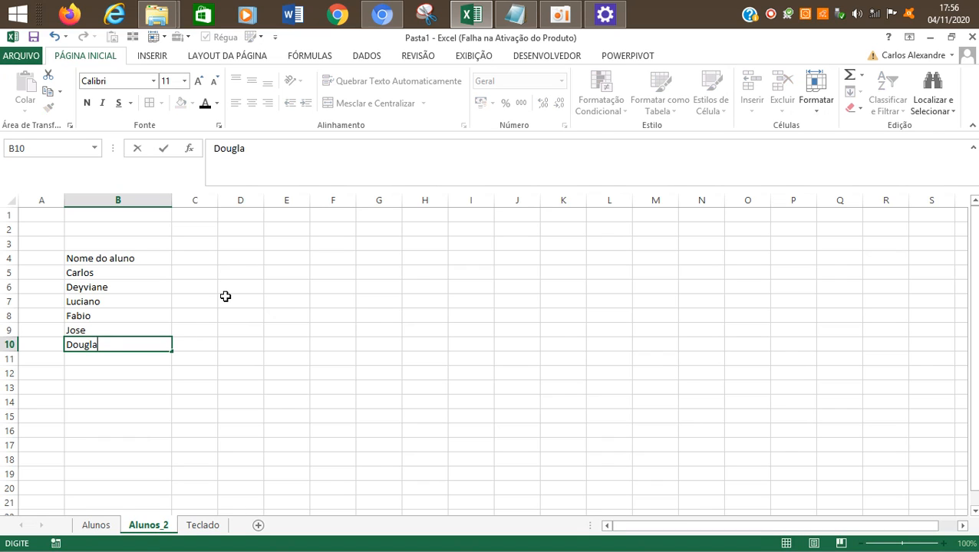
{"action": "key", "text": "Return"}
Step: Look at the finished grades table on the Alunos sheet and return to the Alunos_2 sheet
{"action": "key", "text": "Up"}
{"action": "key", "text": "Up"}
{"action": "key", "text": "Up"}
{"action": "key", "text": "Up"}
{"action": "key", "text": "Up"}
{"action": "key", "text": "Up"}
{"action": "key", "text": "Up"}
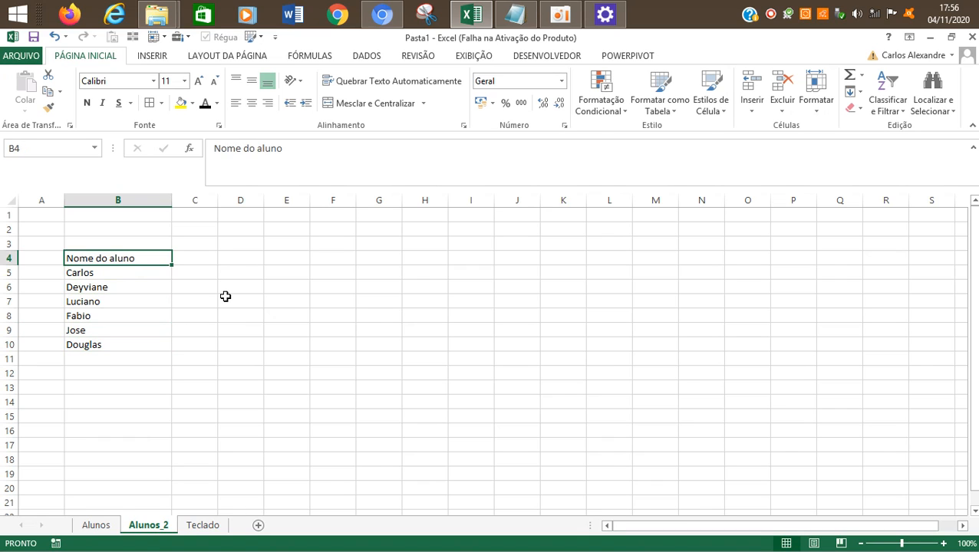
{"action": "key", "text": "Right"}
{"action": "left_click", "coordinate": [97, 526]}
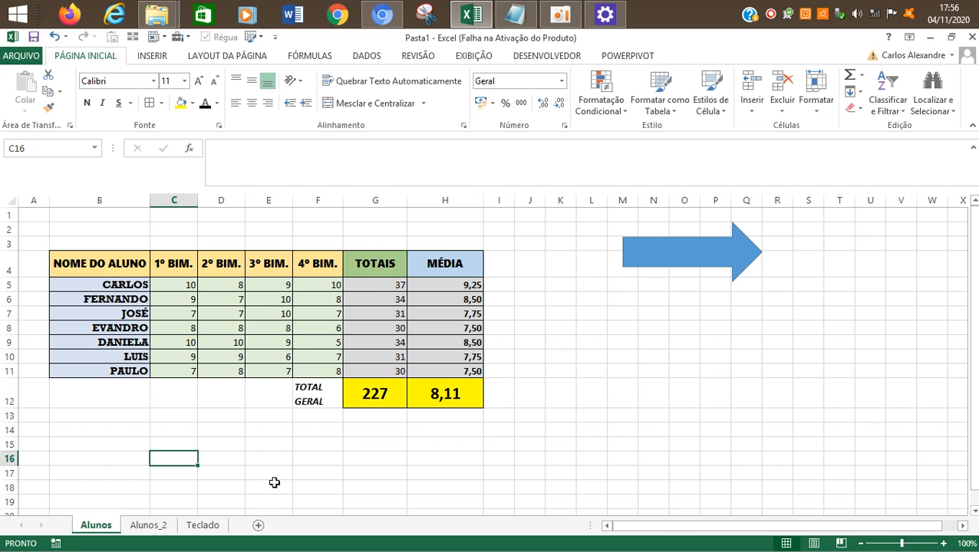
{"action": "left_click", "coordinate": [157, 531]}
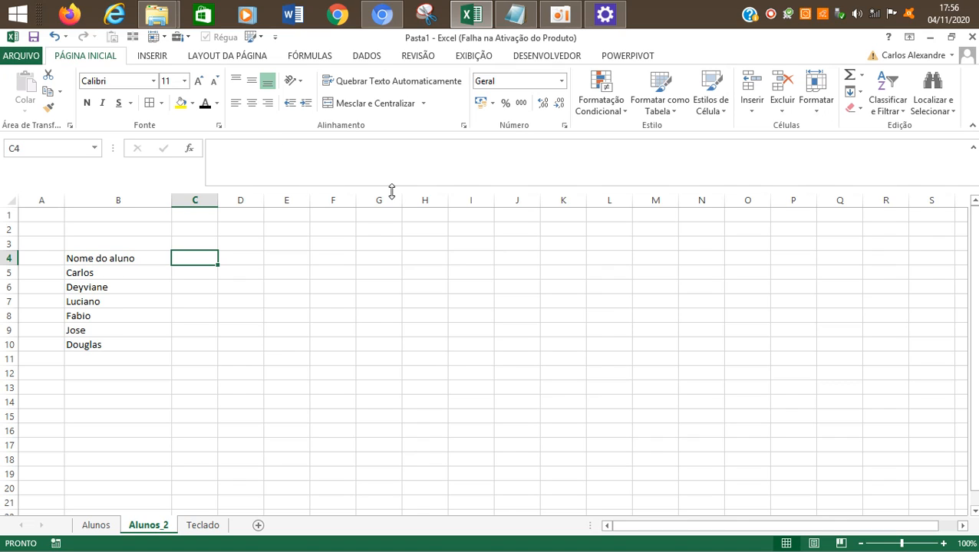
Step: Enter the heading "1º BIM." in cell C4 beside "Nome do aluno"
{"action": "key", "text": "Right"}
{"action": "key", "text": "Right"}
{"action": "key", "text": "Right"}
{"action": "key", "text": "Right"}
{"action": "key", "text": "Left"}
{"action": "key", "text": "Left"}
{"action": "key", "text": "Left"}
{"action": "key", "text": "Left"}
{"action": "type", "text": "1"}
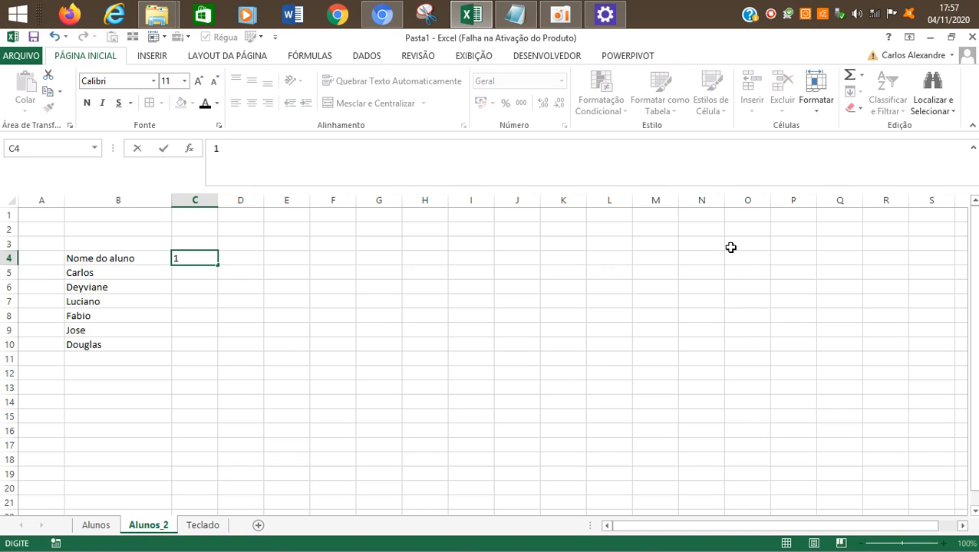
{"action": "type", "text": "º BIM."}
{"action": "key", "text": "Return"}
{"action": "key", "text": "Up"}
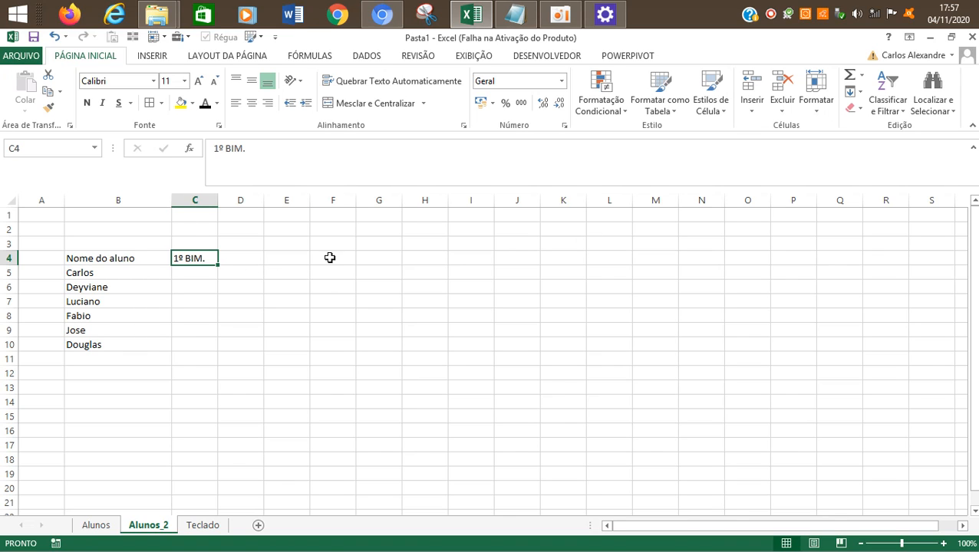
{"action": "left_click", "coordinate": [227, 259]}
{"action": "type", "text": "2"}
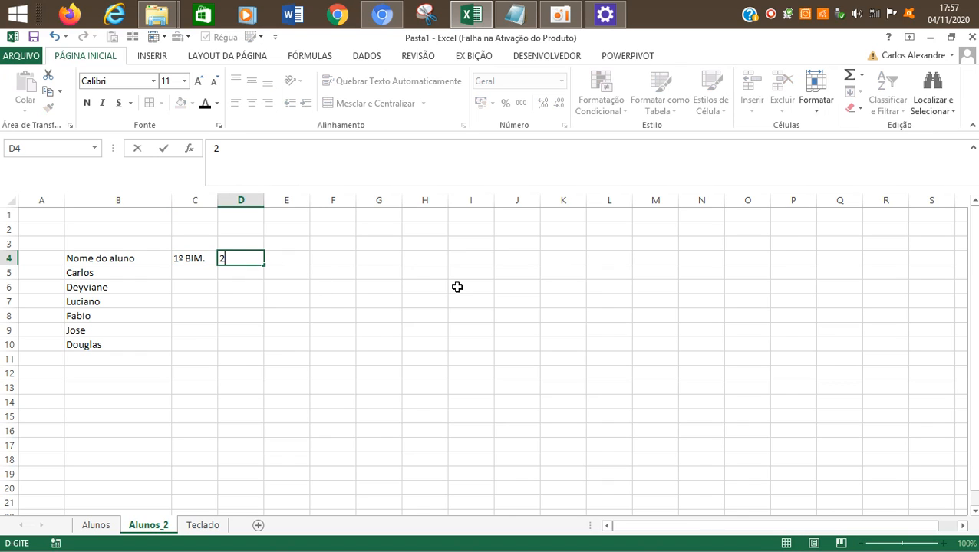
{"action": "type", "text": "º"}
{"action": "key", "text": "BackSpace"}
{"action": "key", "text": "BackSpace"}
{"action": "key", "text": "Return"}
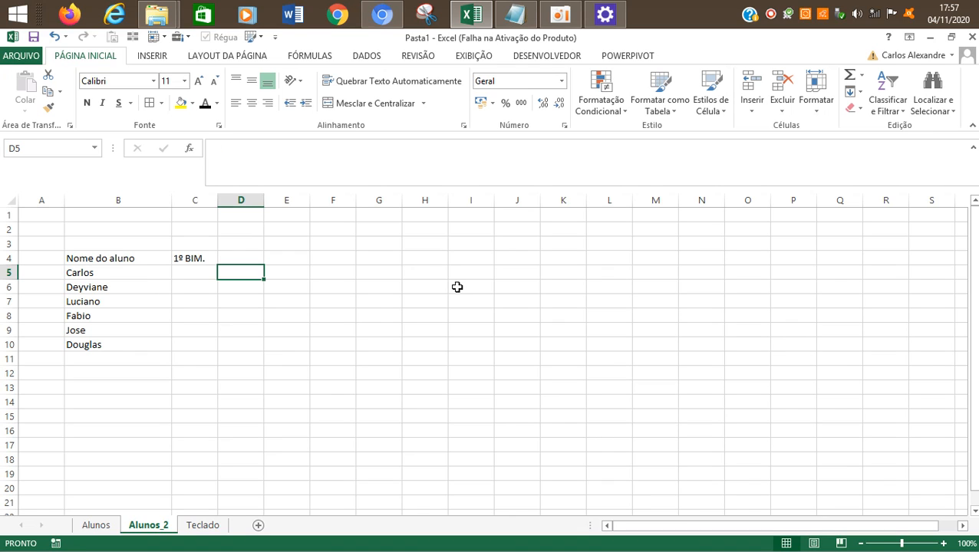
{"action": "key", "text": "Up"}
{"action": "key", "text": "Left"}
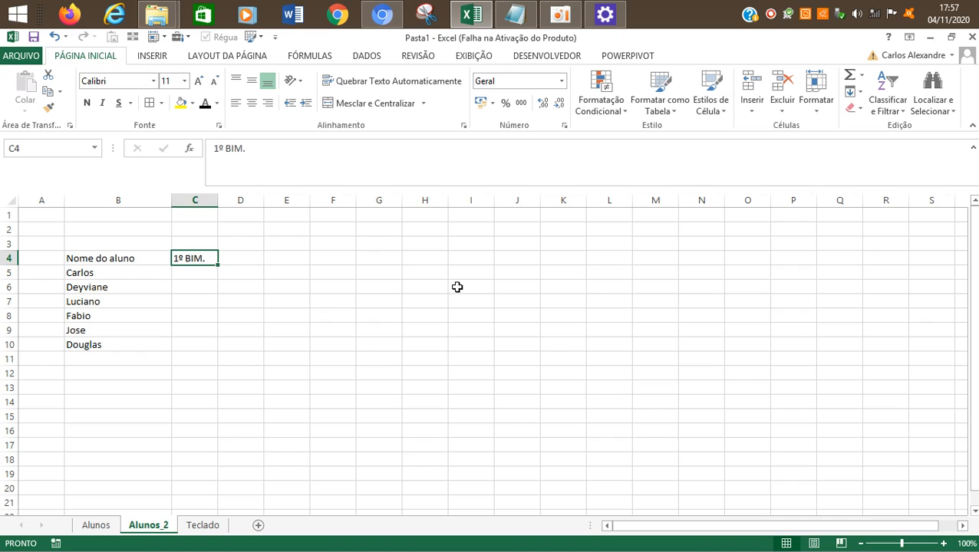
{"action": "key", "text": "Left"}
{"action": "key", "text": "Right"}
{"action": "key", "text": "Right"}
{"action": "key", "text": "Left"}
{"action": "key", "text": "Right"}
{"action": "key", "text": "Right"}
{"action": "key", "text": "Right"}
{"action": "key", "text": "Right"}
{"action": "key", "text": "Left"}
{"action": "key", "text": "Left"}
{"action": "key", "text": "Left"}
{"action": "key", "text": "Left"}
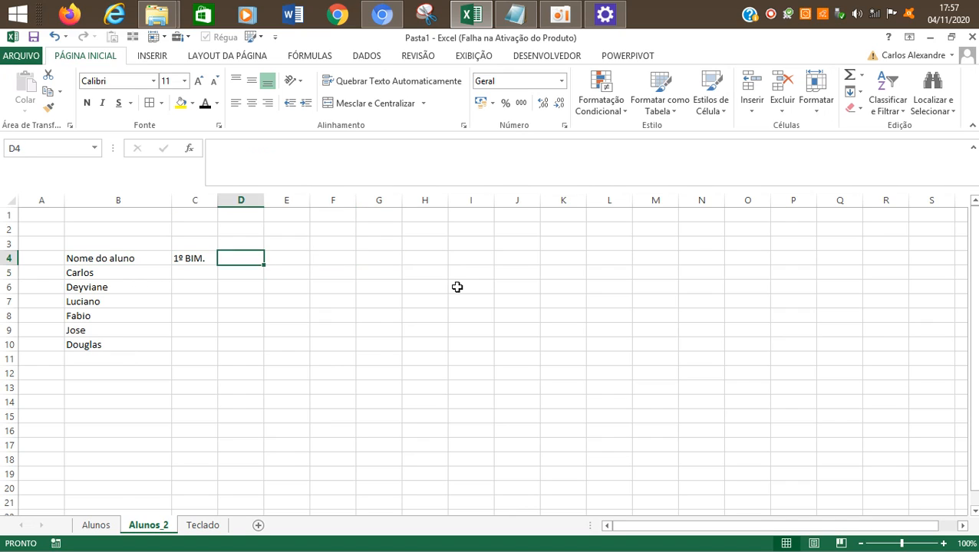
{"action": "left_click", "coordinate": [560, 14]}
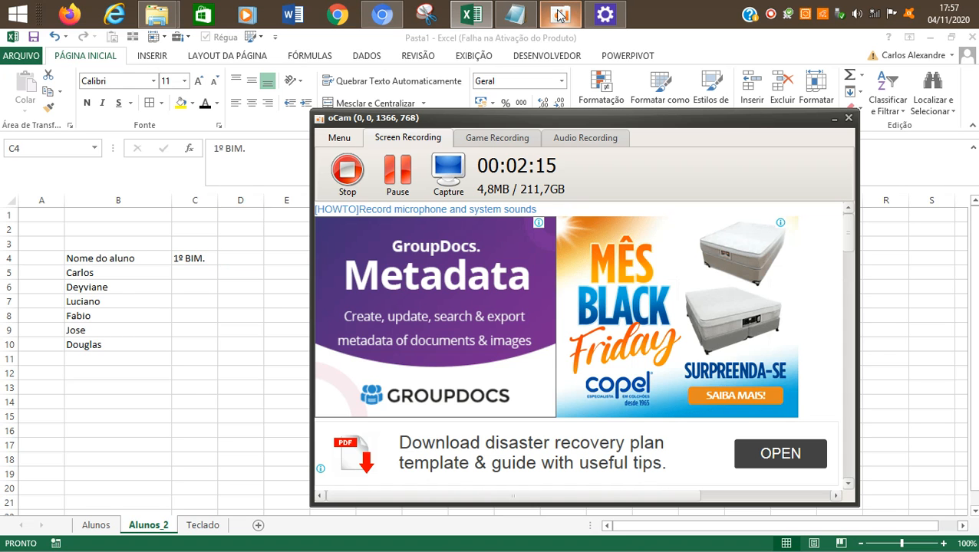
{"action": "key", "text": "alt+Tab"}
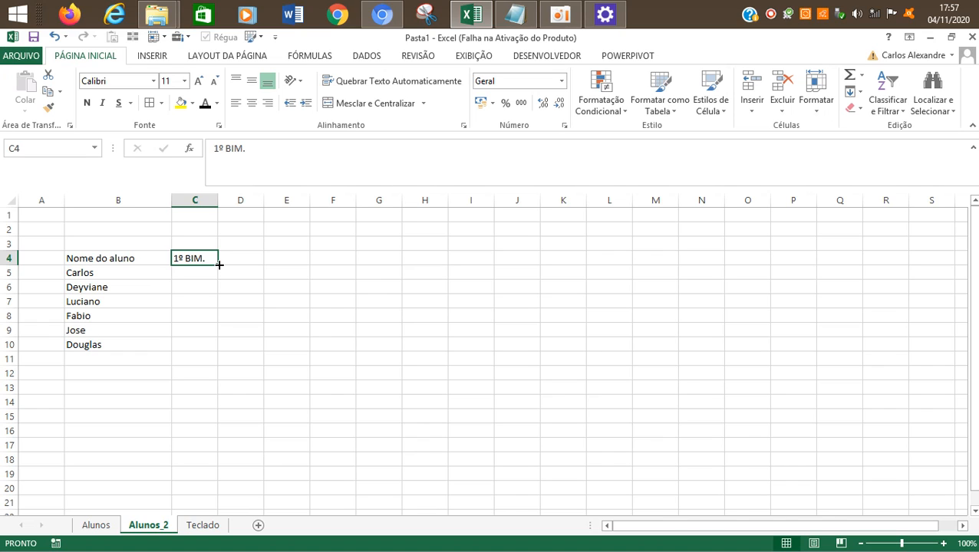
Step: Autofill the "1º BIM." heading from C4 across D4:F4 to produce "2º BIM.", "3º BIM." and "4º BIM."
{"action": "left_click_drag", "start_coordinate": [220, 263], "coordinate": [346, 260]}
{"action": "left_click", "coordinate": [330, 271]}
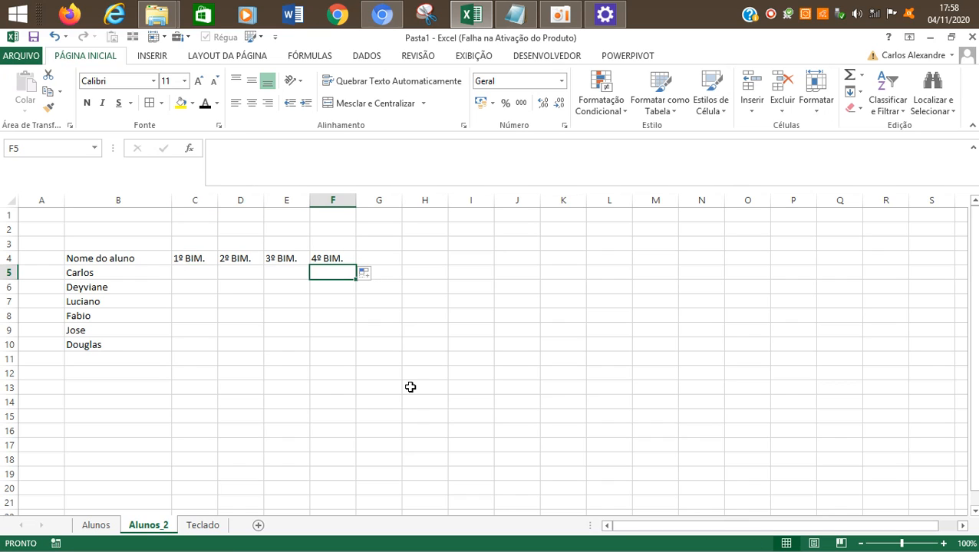
{"action": "key", "text": "Left"}
{"action": "key", "text": "Left"}
{"action": "key", "text": "Left"}
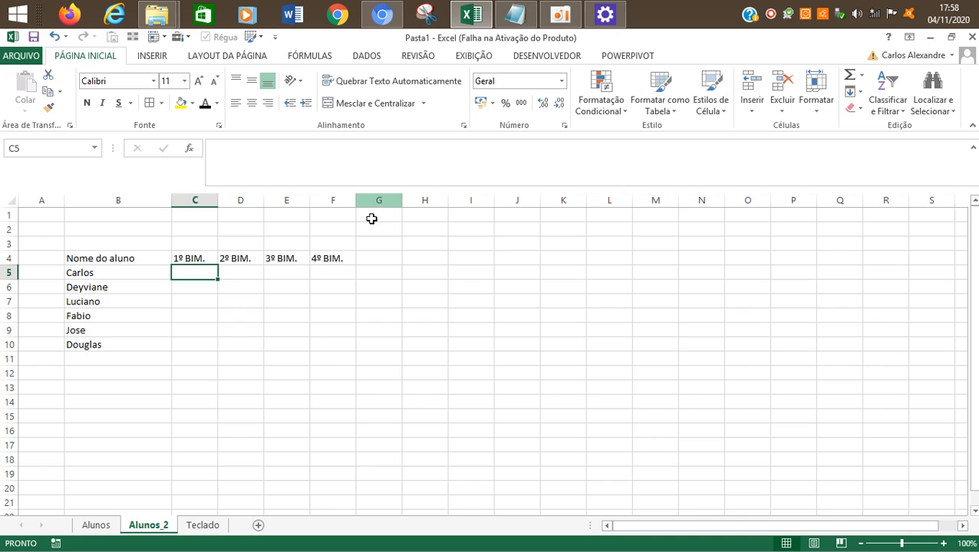
{"action": "left_click", "coordinate": [560, 14]}
{"action": "key", "text": "alt+Tab"}
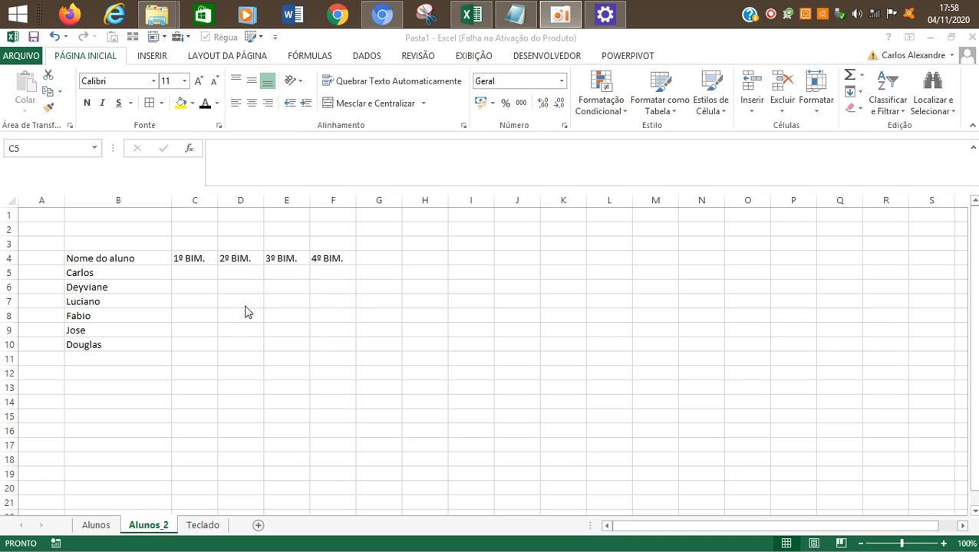
{"action": "left_click", "coordinate": [195, 257]}
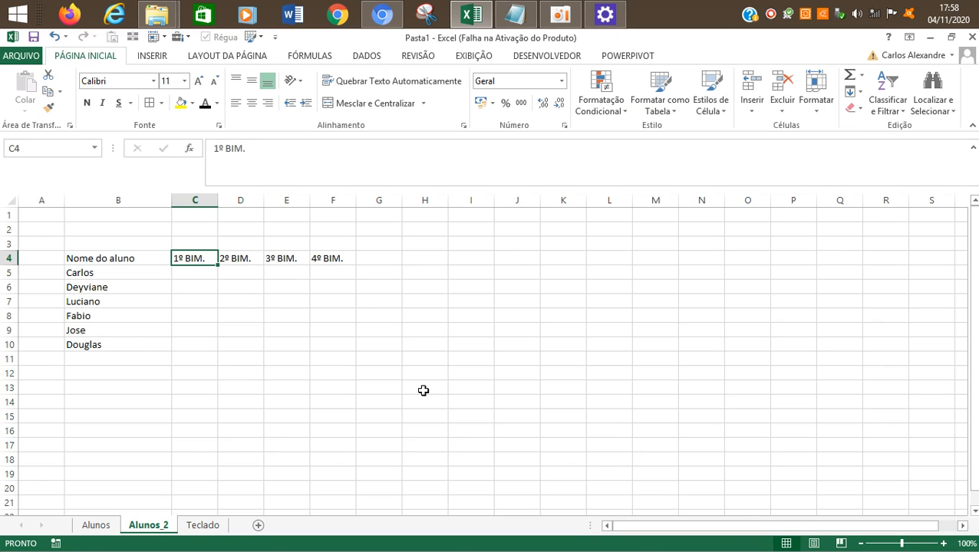
{"action": "key", "text": "Down"}
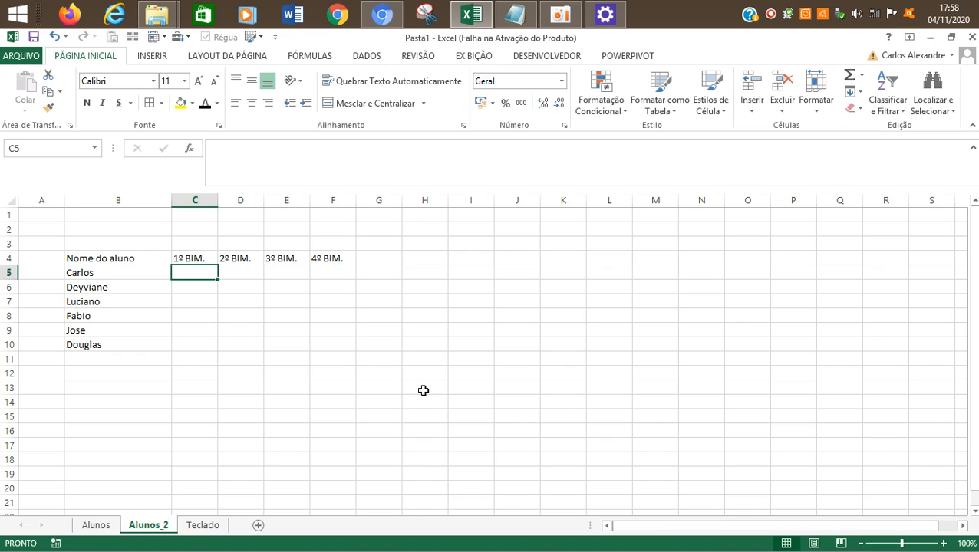
{"action": "key", "text": "Right"}
{"action": "key", "text": "Right"}
{"action": "key", "text": "Right"}
{"action": "key", "text": "Right"}
{"action": "key", "text": "Left"}
{"action": "key", "text": "Left"}
{"action": "key", "text": "Left"}
{"action": "key", "text": "Left"}
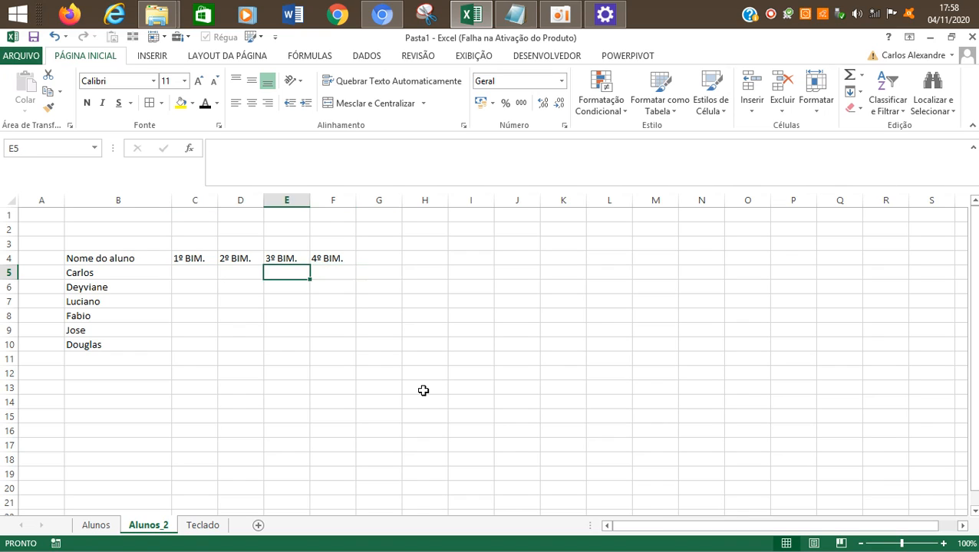
{"action": "key", "text": "Up"}
{"action": "key", "text": "Right"}
{"action": "key", "text": "Right"}
{"action": "key", "text": "Right"}
{"action": "key", "text": "Right"}
{"action": "key", "text": "Left"}
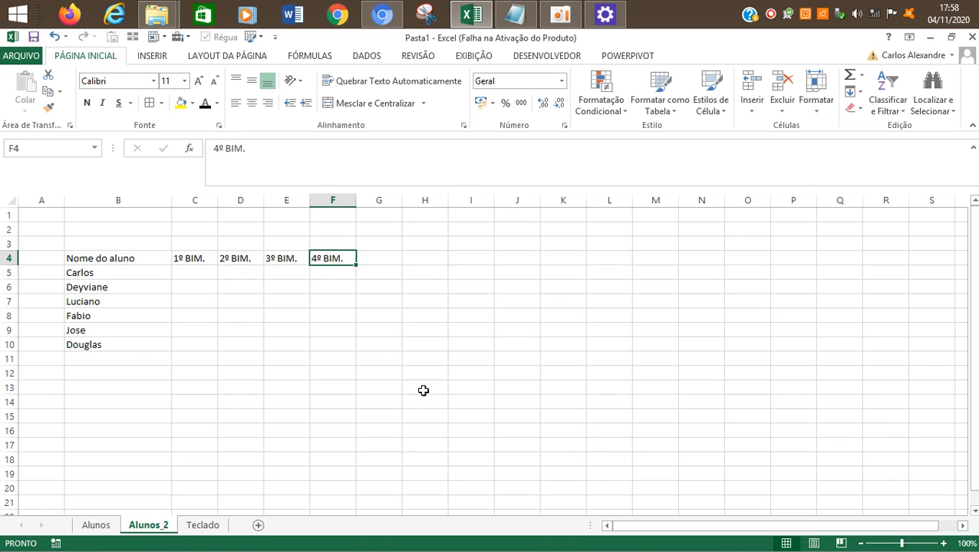
{"action": "key", "text": "Left"}
{"action": "key", "text": "Left"}
{"action": "key", "text": "Left"}
{"action": "key", "text": "Right"}
{"action": "key", "text": "Right"}
{"action": "key", "text": "Right"}
{"action": "key", "text": "Left"}
{"action": "key", "text": "Left"}
{"action": "key", "text": "Left"}
Step: Enter the 1º BIM. grades 9, 10, 7, 5, 7 and 8 in cells C5 to C10
{"action": "key", "text": "Down"}
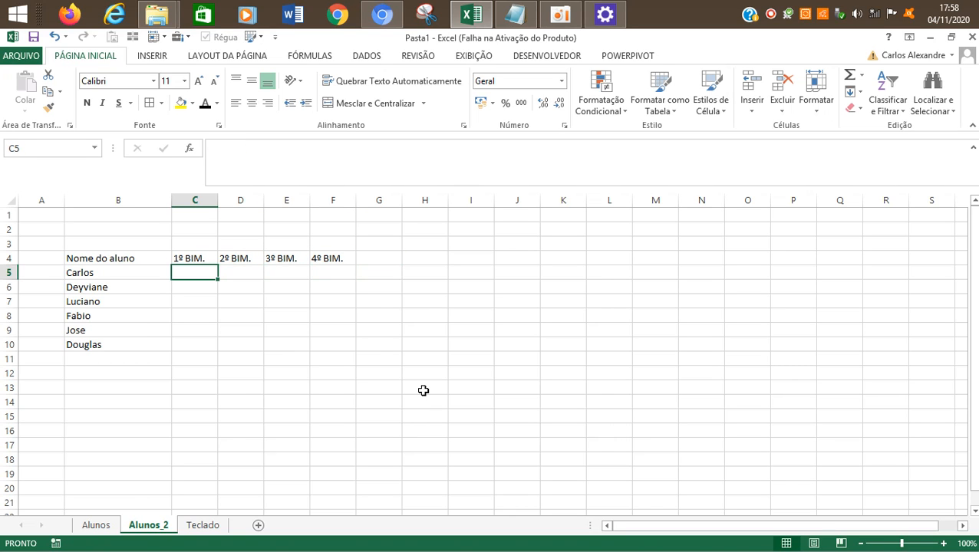
{"action": "type", "text": "9"}
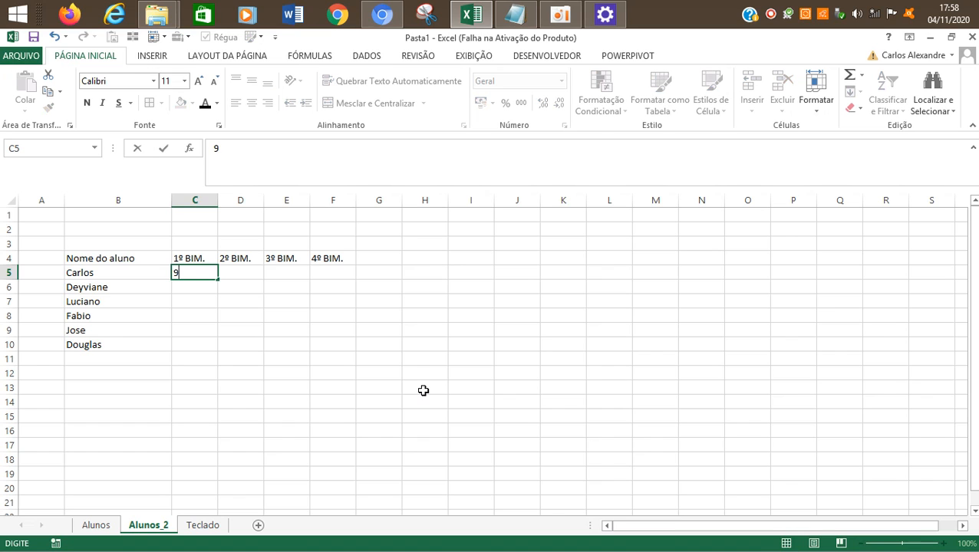
{"action": "key", "text": "Return"}
{"action": "type", "text": "10"}
{"action": "key", "text": "Return"}
{"action": "type", "text": "7"}
{"action": "key", "text": "Return"}
{"action": "type", "text": "8"}
{"action": "key", "text": "BackSpace"}
{"action": "type", "text": "5"}
{"action": "key", "text": "Return"}
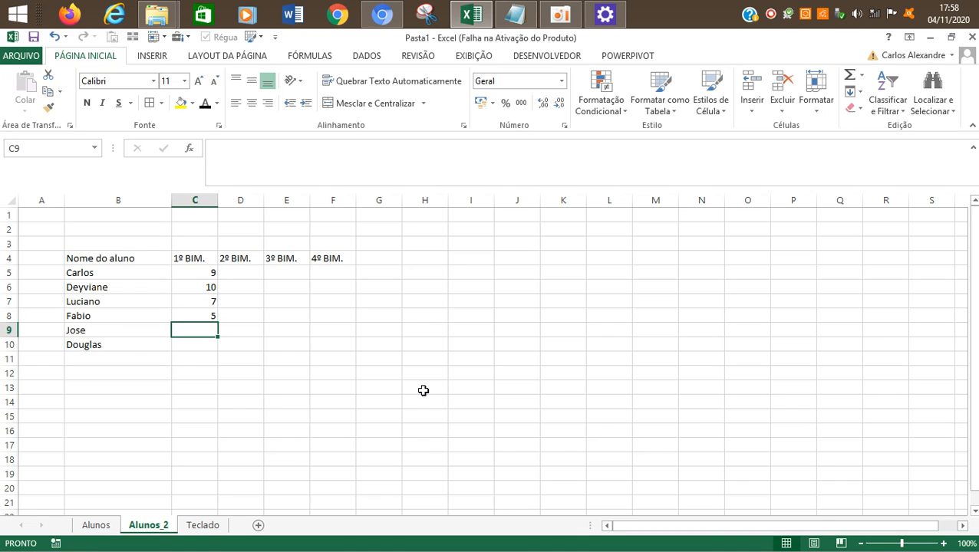
{"action": "type", "text": "7"}
{"action": "key", "text": "Return"}
{"action": "type", "text": "8"}
{"action": "key", "text": "Return"}
Step: Enter the 2º BIM. grades 8, 10, 8, 8, 7 and 8 in cells D5 to D10
{"action": "key", "text": "Up"}
{"action": "key", "text": "Up"}
{"action": "key", "text": "Up"}
{"action": "key", "text": "Up"}
{"action": "key", "text": "Up"}
{"action": "key", "text": "Up"}
{"action": "key", "text": "Right"}
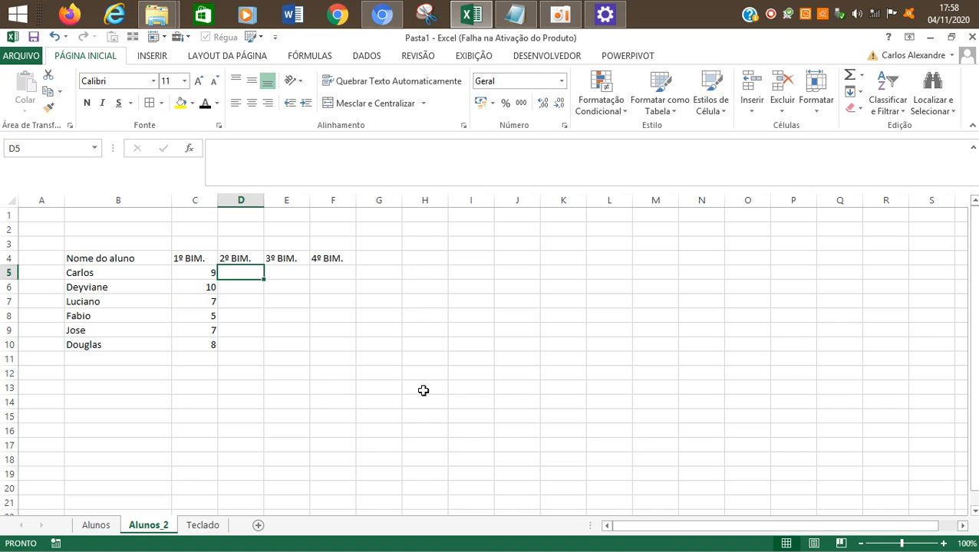
{"action": "type", "text": "8"}
{"action": "key", "text": "Return"}
{"action": "type", "text": "10"}
{"action": "key", "text": "Return"}
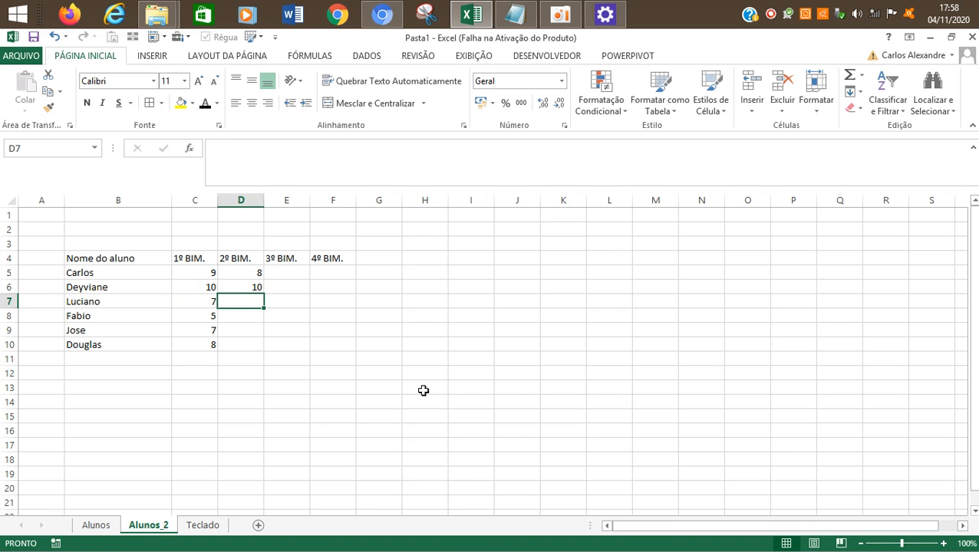
{"action": "key", "text": "Left"}
{"action": "key", "text": "Left"}
{"action": "key", "text": "Up"}
{"action": "key", "text": "Right"}
{"action": "key", "text": "Right"}
{"action": "key", "text": "Down"}
{"action": "type", "text": "8"}
{"action": "key", "text": "Return"}
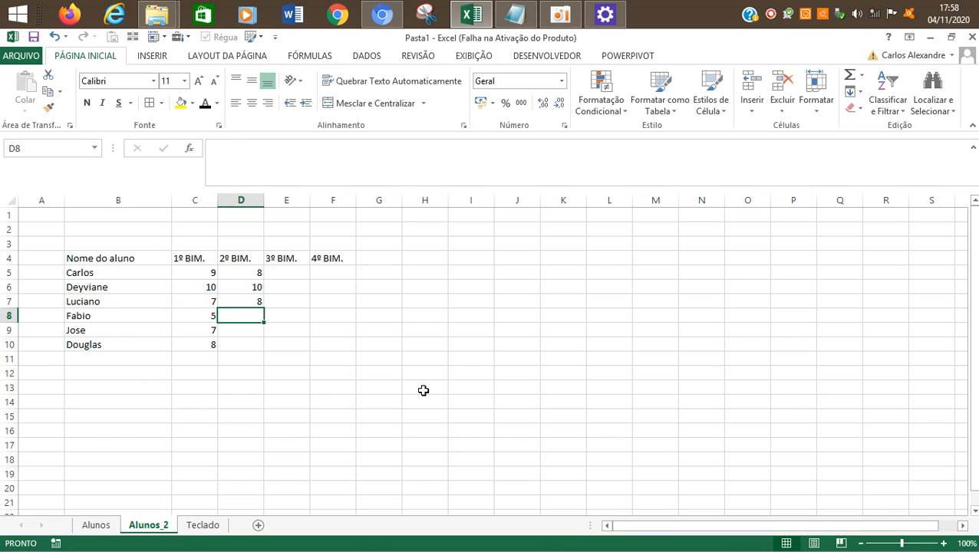
{"action": "type", "text": "8"}
{"action": "key", "text": "Return"}
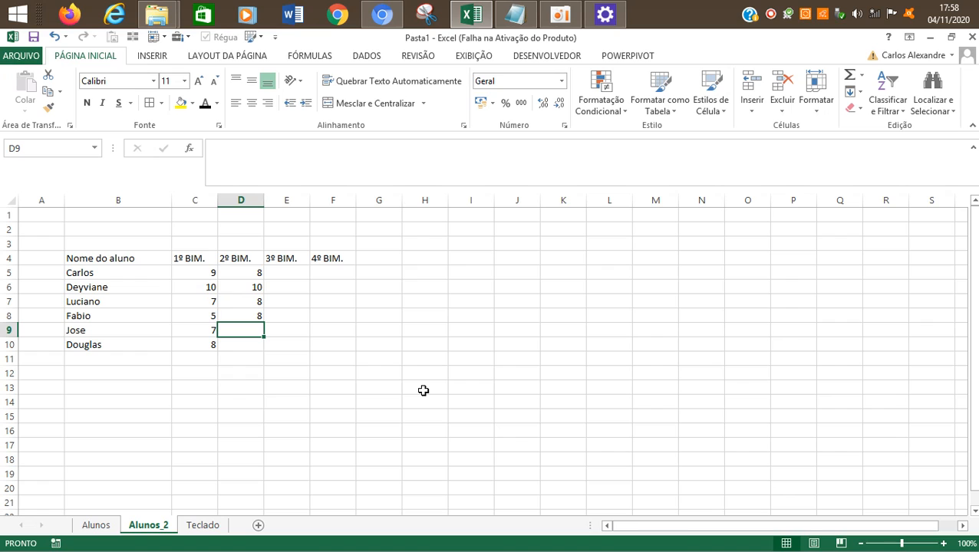
{"action": "type", "text": "5"}
{"action": "type", "text": "7"}
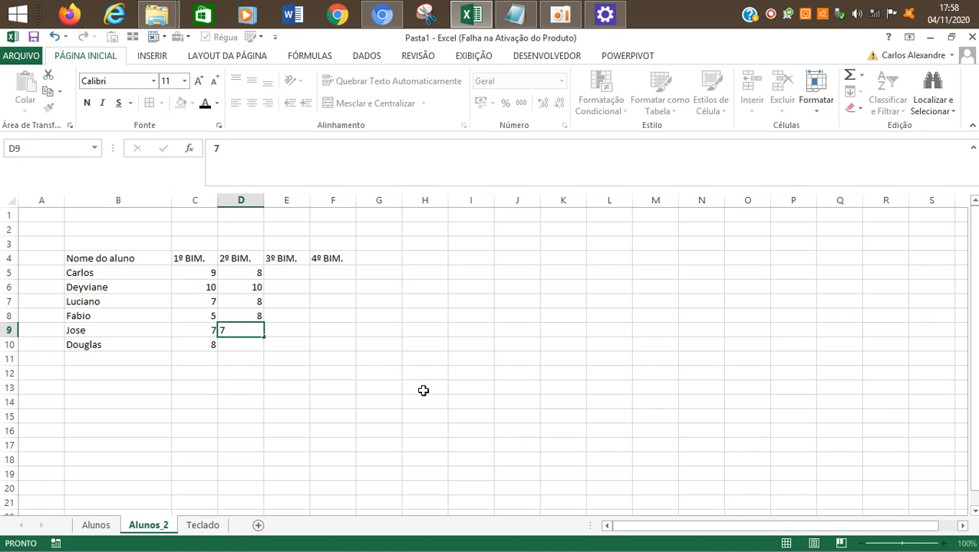
{"action": "key", "text": "Return"}
{"action": "type", "text": "8"}
Step: Enter the 3º BIM. grades 6, 10, 8, 9, 8 and 7 in cells E5 to E10
{"action": "key", "text": "Up"}
{"action": "key", "text": "Up"}
{"action": "key", "text": "Up"}
{"action": "key", "text": "Up"}
{"action": "key", "text": "Up"}
{"action": "key", "text": "Right"}
{"action": "type", "text": "6"}
{"action": "key", "text": "Return"}
{"action": "type", "text": "10"}
{"action": "key", "text": "Return"}
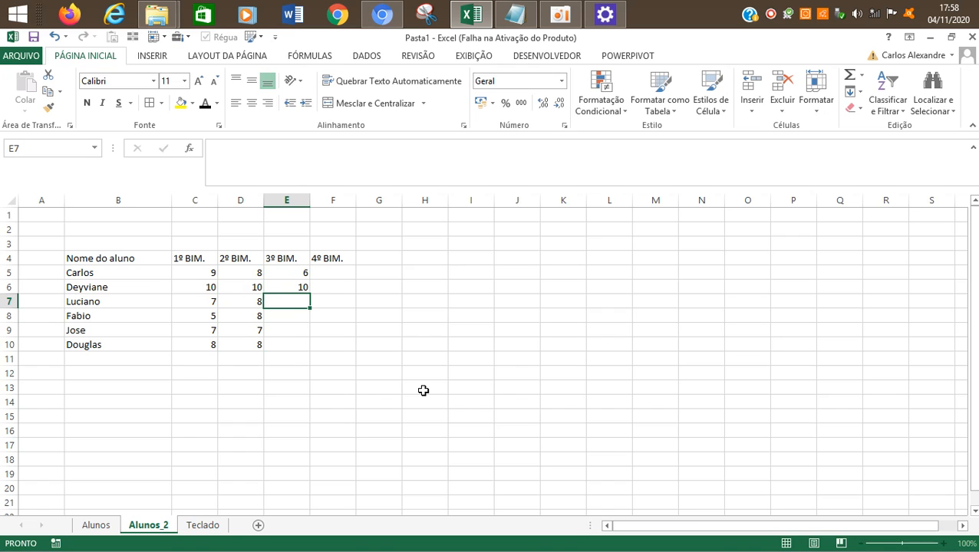
{"action": "type", "text": "8"}
{"action": "key", "text": "Return"}
{"action": "type", "text": "9"}
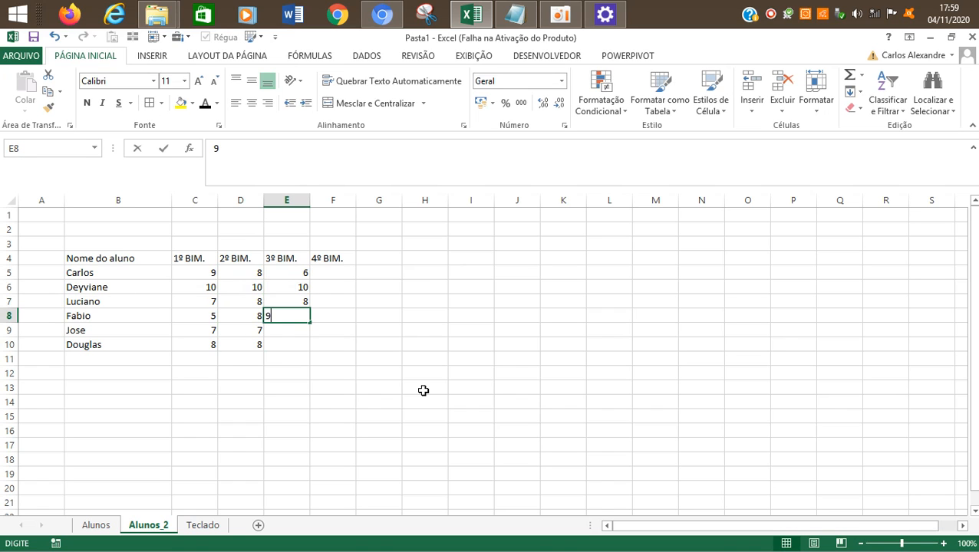
{"action": "key", "text": "Return"}
{"action": "type", "text": "8"}
{"action": "key", "text": "Return"}
{"action": "type", "text": "7"}
{"action": "key", "text": "Return"}
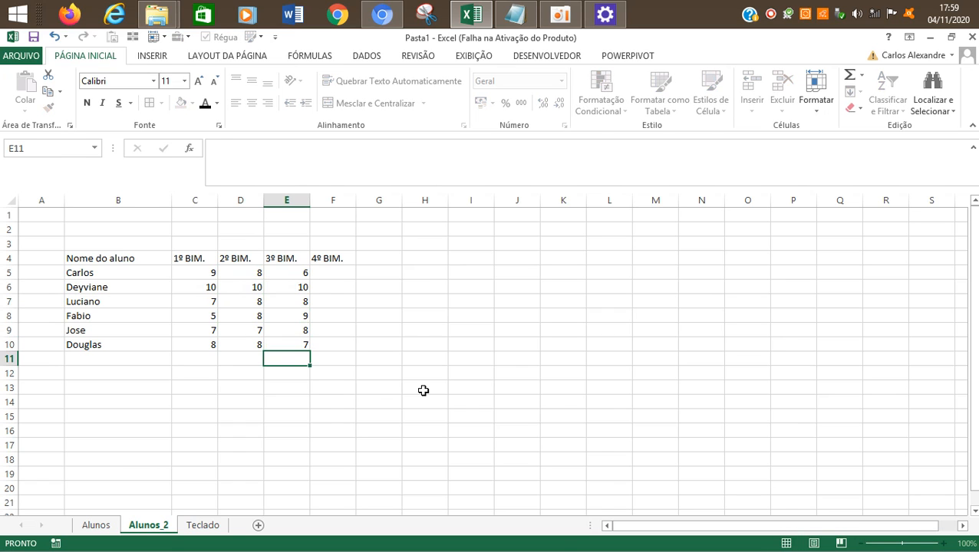
Step: Enter the 4º BIM. grades 8, 7, 8, 8, 9 and 10 in cells F5 to F10
{"action": "key", "text": "Up"}
{"action": "key", "text": "Up"}
{"action": "key", "text": "Up"}
{"action": "key", "text": "Up"}
{"action": "key", "text": "Up"}
{"action": "key", "text": "Up"}
{"action": "key", "text": "Right"}
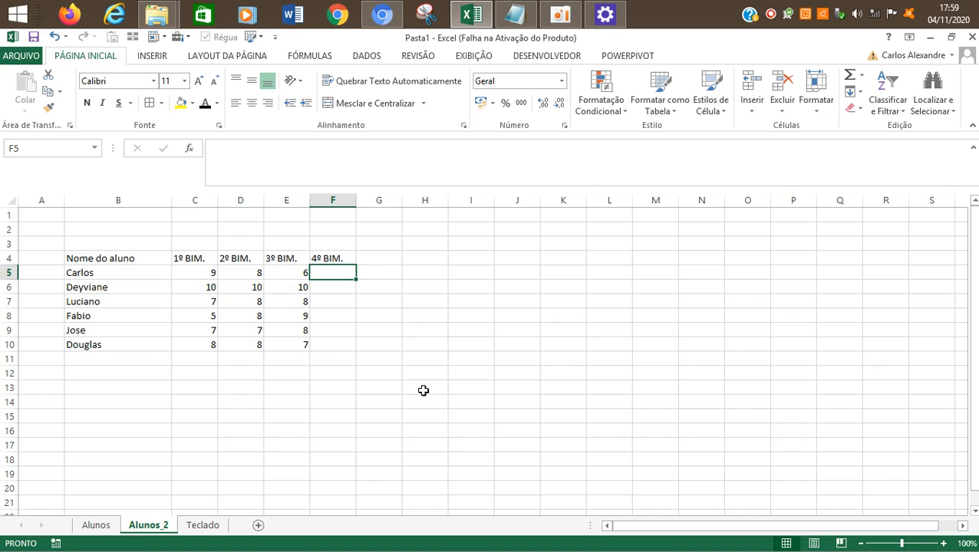
{"action": "type", "text": "8"}
{"action": "key", "text": "Return"}
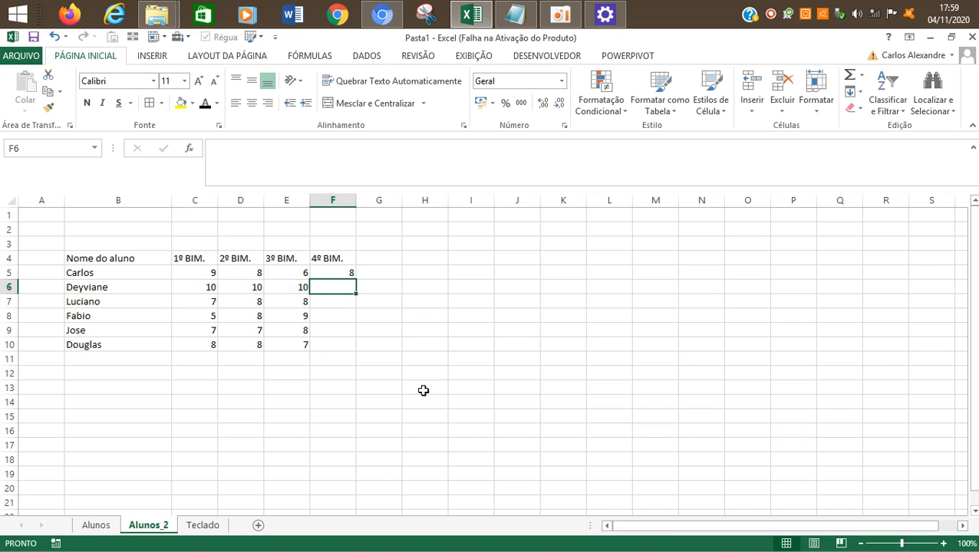
{"action": "type", "text": "7"}
{"action": "key", "text": "Tab"}
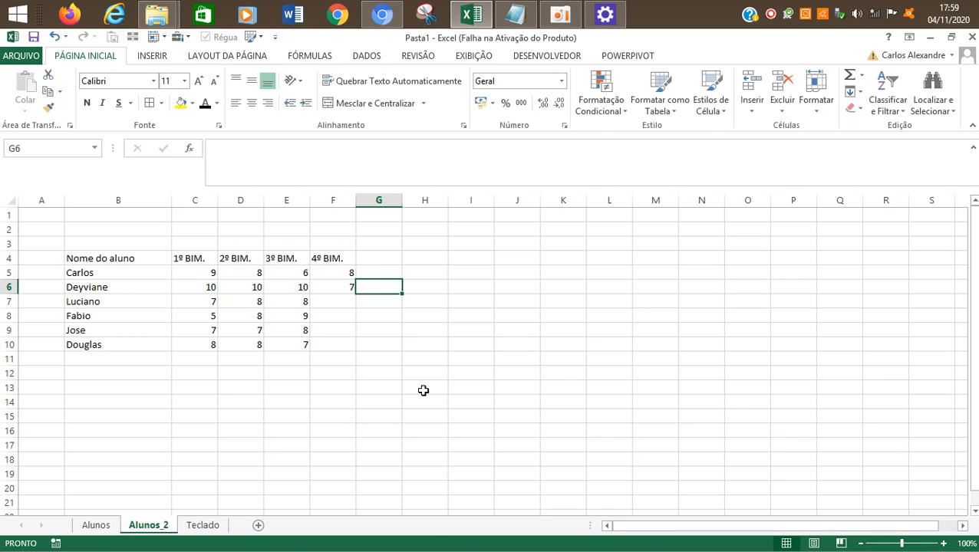
{"action": "key", "text": "Left"}
{"action": "key", "text": "Down"}
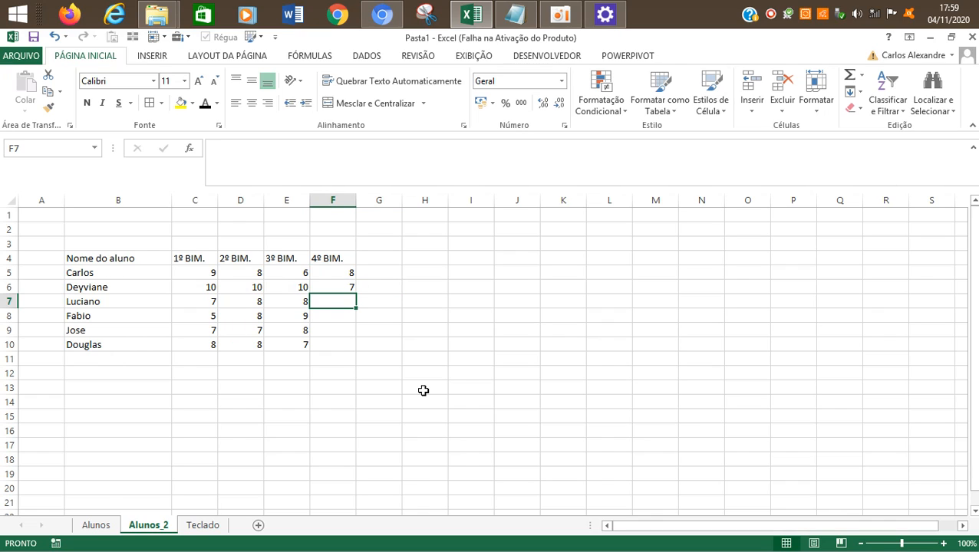
{"action": "type", "text": "8"}
{"action": "key", "text": "Left"}
{"action": "key", "text": "Right"}
{"action": "key", "text": "Down"}
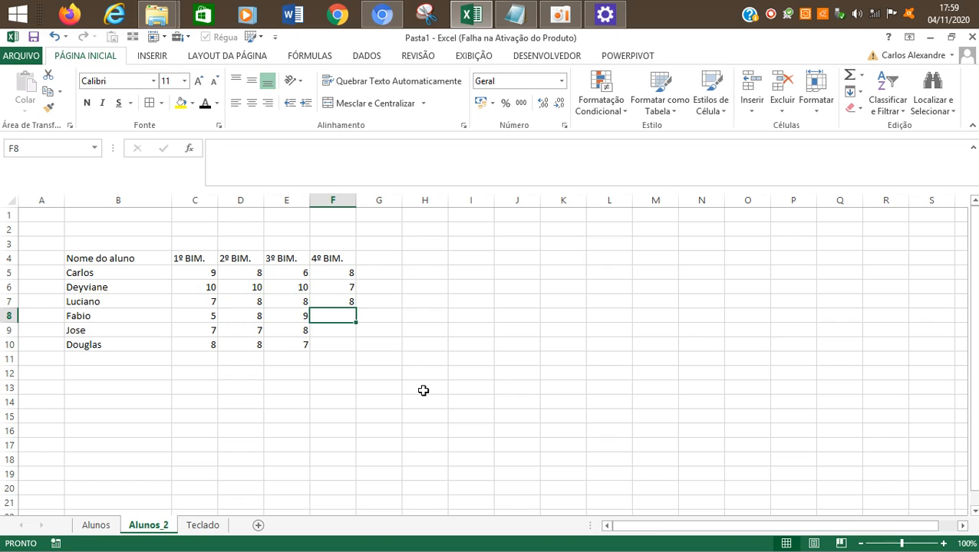
{"action": "type", "text": "8"}
{"action": "key", "text": "Down"}
{"action": "type", "text": "9"}
{"action": "key", "text": "Down"}
{"action": "type", "text": "10"}
{"action": "key", "text": "Down"}
{"action": "key", "text": "Up"}
{"action": "key", "text": "Up"}
{"action": "key", "text": "Up"}
{"action": "key", "text": "Up"}
{"action": "key", "text": "Up"}
{"action": "key", "text": "Up"}
{"action": "key", "text": "Up"}
{"action": "key", "text": "Left"}
{"action": "key", "text": "Left"}
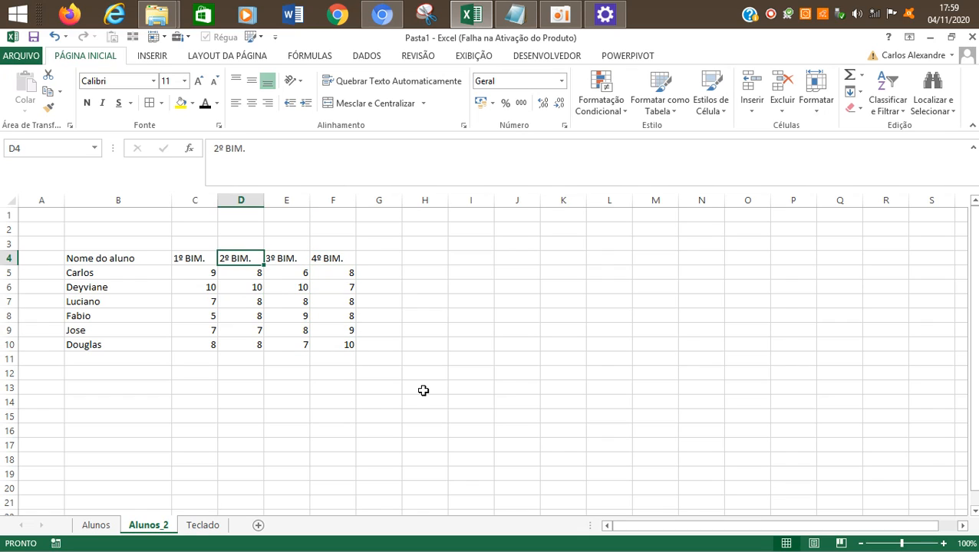
{"action": "key", "text": "Left"}
{"action": "key", "text": "Left"}
{"action": "key", "text": "Left"}
{"action": "key", "text": "Right"}
{"action": "key", "text": "Right"}
{"action": "key", "text": "Right"}
{"action": "key", "text": "Right"}
{"action": "key", "text": "Right"}
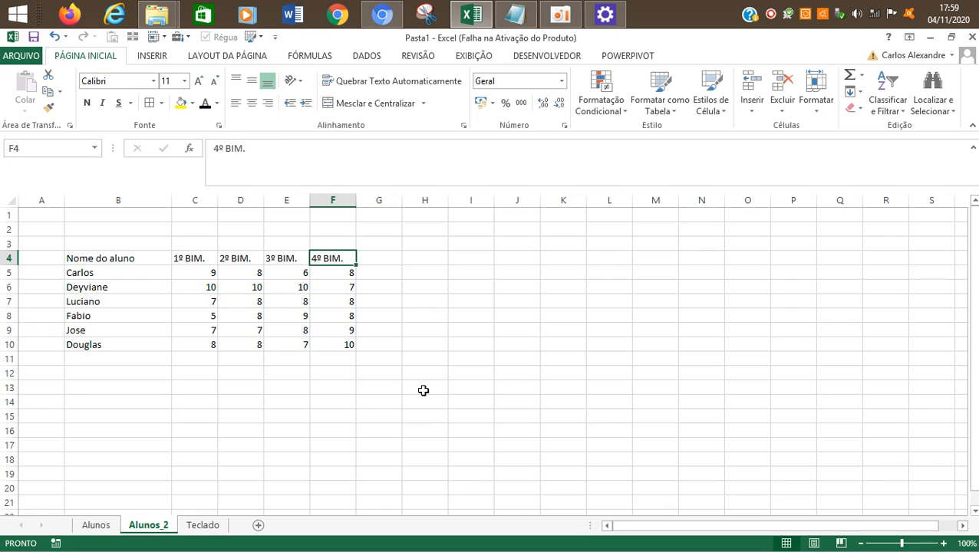
{"action": "left_click", "coordinate": [560, 14]}
{"action": "left_click", "coordinate": [181, 257]}
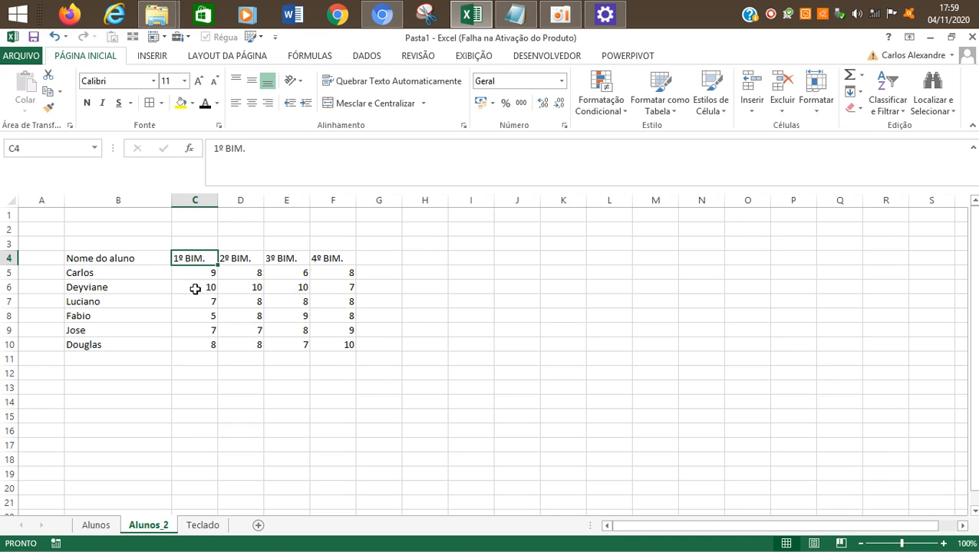
Step: Try copying the grades in C5:F10 of the Alunos sheet to cell C5 of Alunos_2, and undo the paste
{"action": "left_click", "coordinate": [98, 525]}
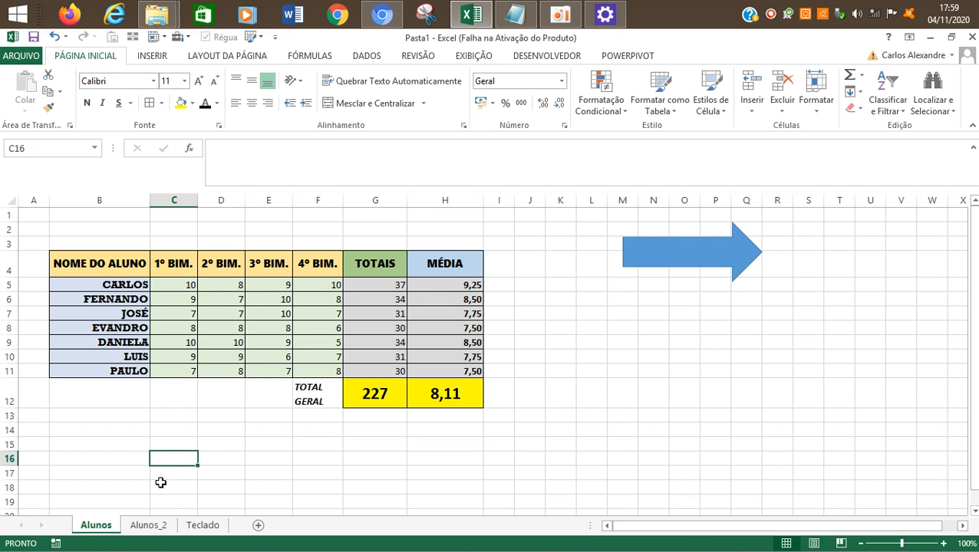
{"action": "left_click", "coordinate": [148, 527]}
{"action": "left_click", "coordinate": [99, 528]}
{"action": "left_click_drag", "start_coordinate": [129, 290], "coordinate": [100, 346]}
{"action": "left_click", "coordinate": [137, 526]}
{"action": "left_click", "coordinate": [96, 526]}
{"action": "left_click_drag", "start_coordinate": [194, 282], "coordinate": [323, 356]}
{"action": "key", "text": "ctrl+c"}
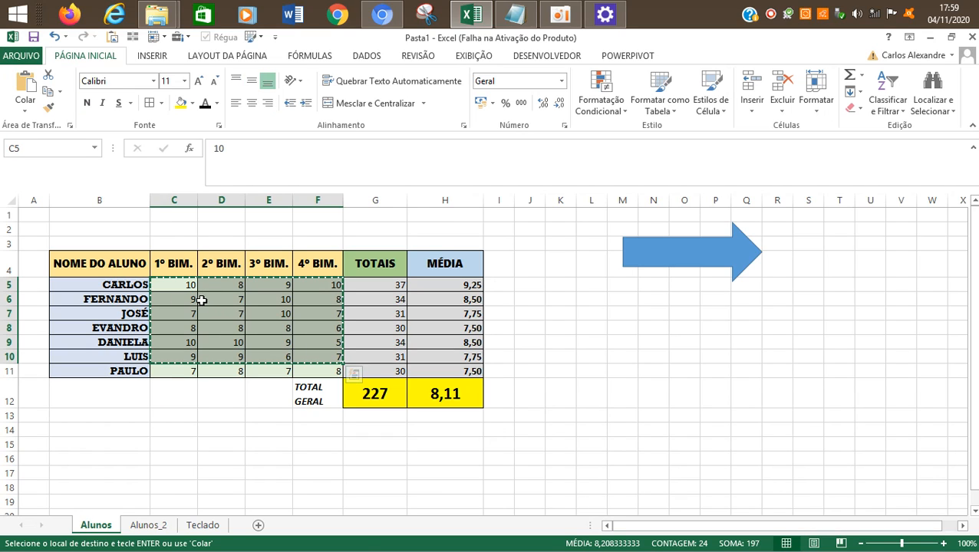
{"action": "left_click_drag", "start_coordinate": [182, 286], "coordinate": [317, 355]}
{"action": "left_click", "coordinate": [153, 526]}
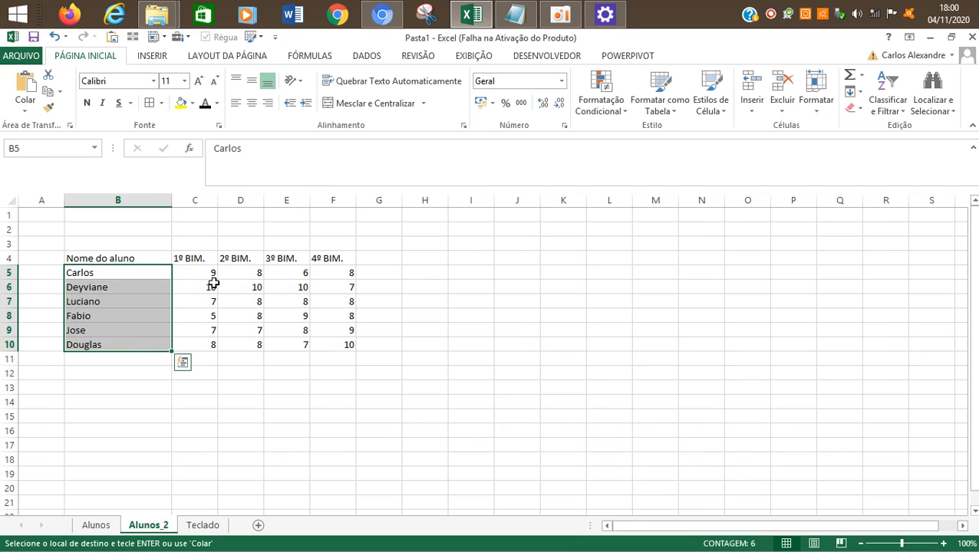
{"action": "left_click", "coordinate": [201, 275]}
{"action": "key", "text": "ctrl+v"}
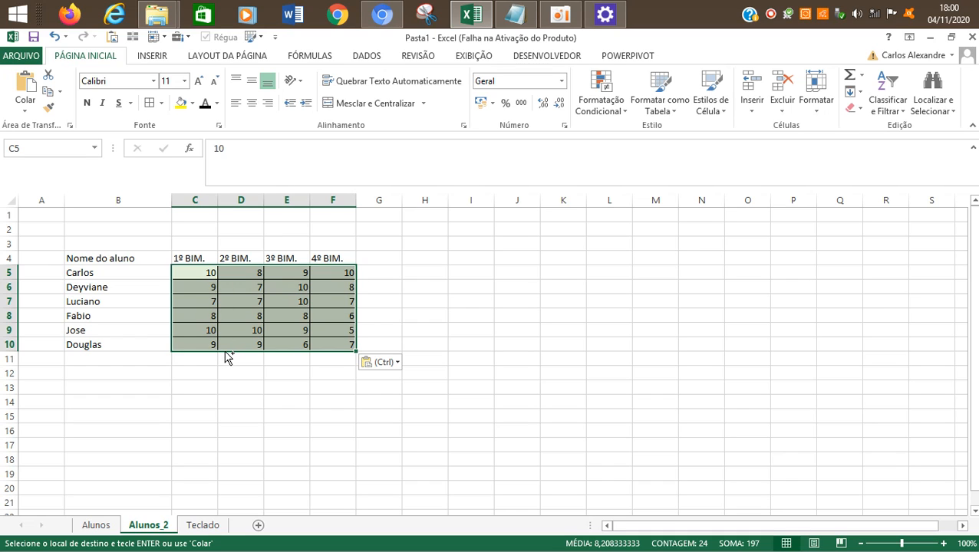
{"action": "key", "text": "ctrl"}
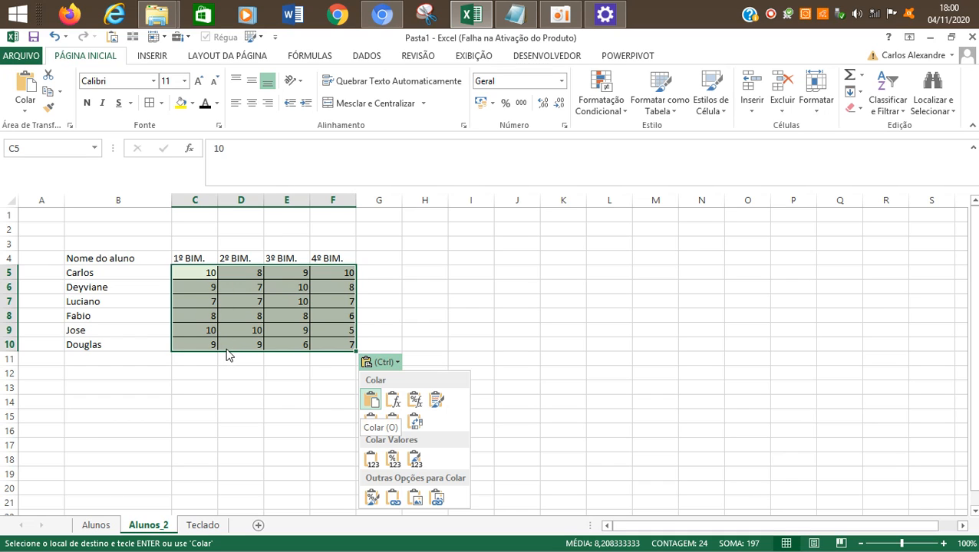
{"action": "key", "text": "ctrl"}
{"action": "key", "text": "ctrl+z"}
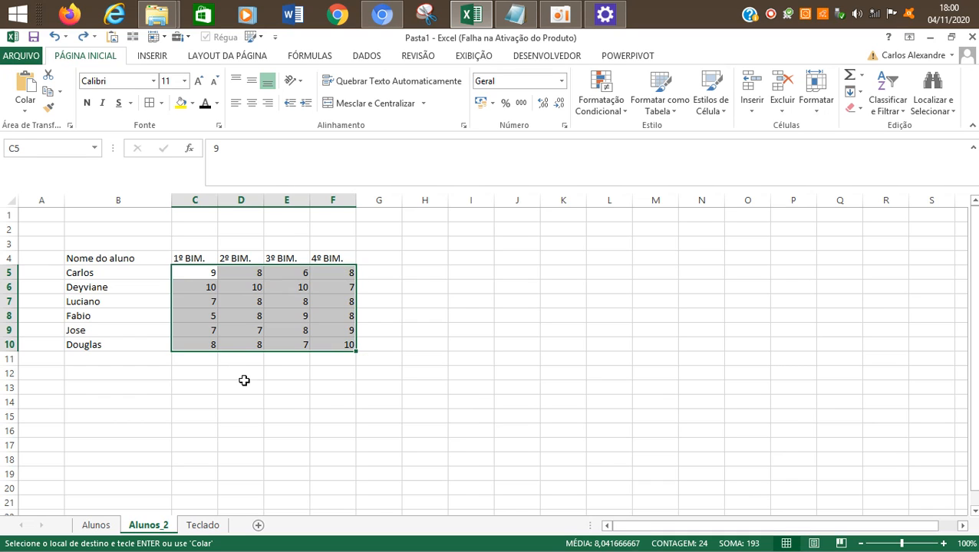
{"action": "left_click", "coordinate": [243, 379]}
{"action": "left_click", "coordinate": [374, 261]}
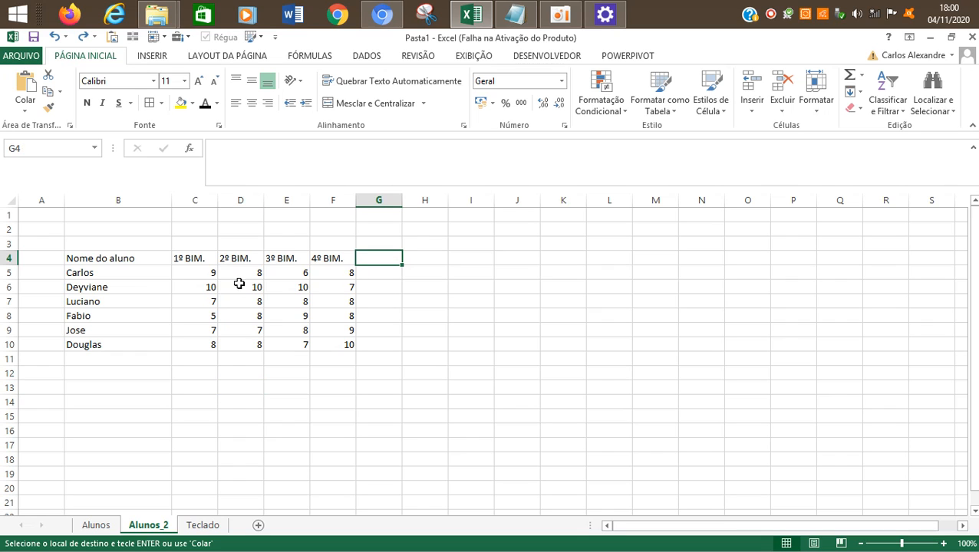
{"action": "left_click", "coordinate": [96, 525]}
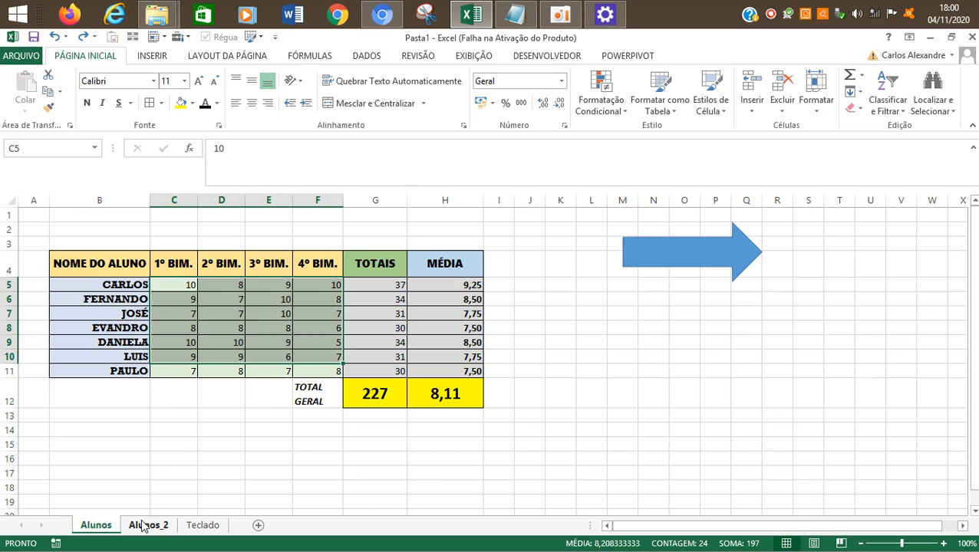
{"action": "left_click", "coordinate": [143, 526]}
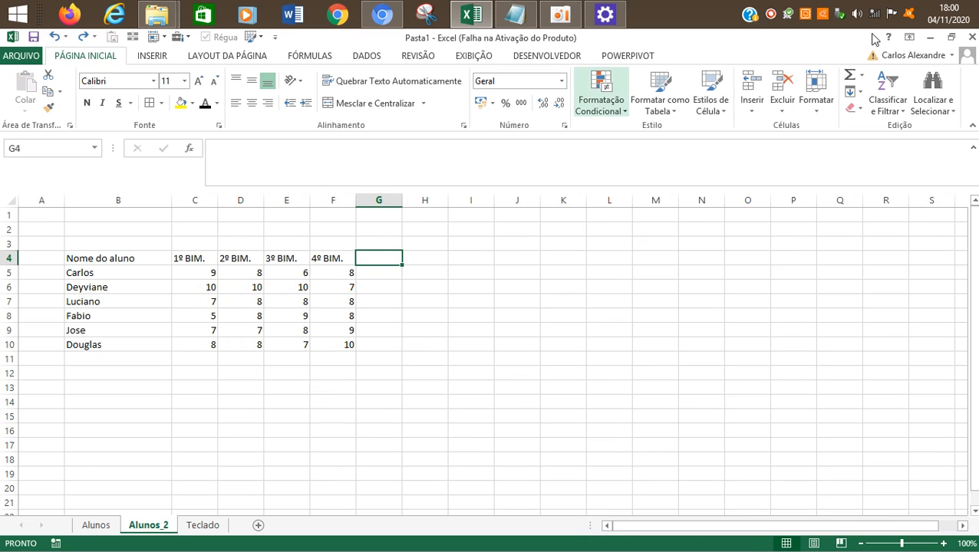
{"action": "left_click", "coordinate": [560, 16]}
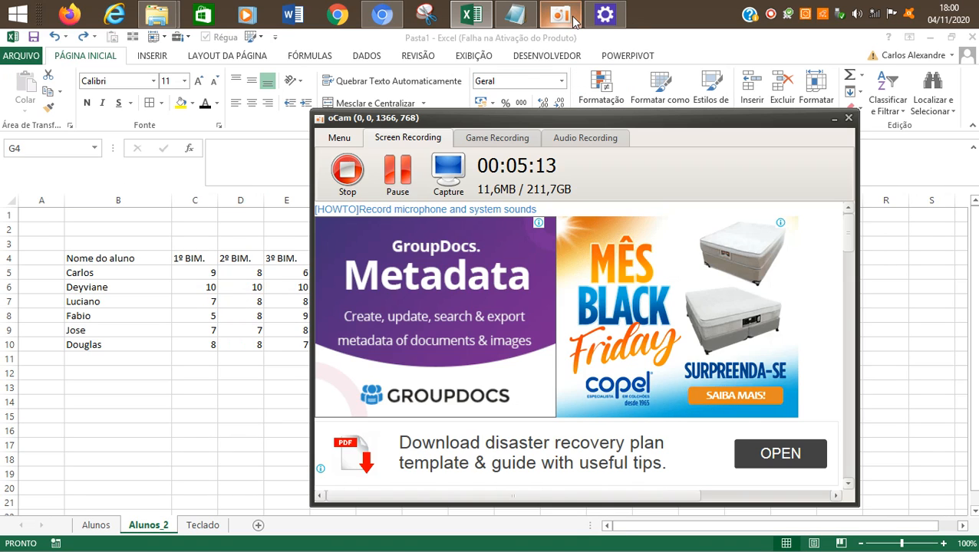
{"action": "left_click", "coordinate": [260, 280]}
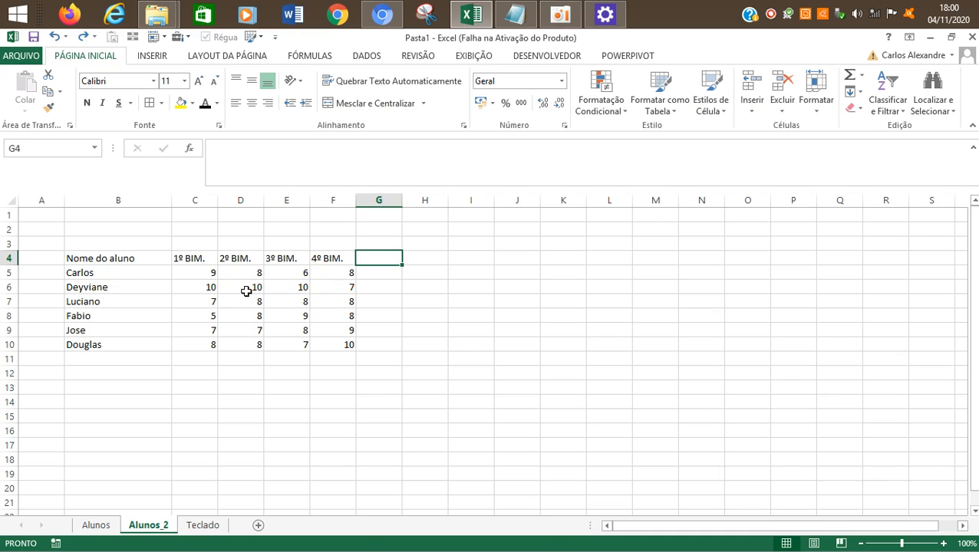
{"action": "left_click", "coordinate": [223, 280]}
{"action": "left_click", "coordinate": [398, 261]}
{"action": "left_click", "coordinate": [216, 254]}
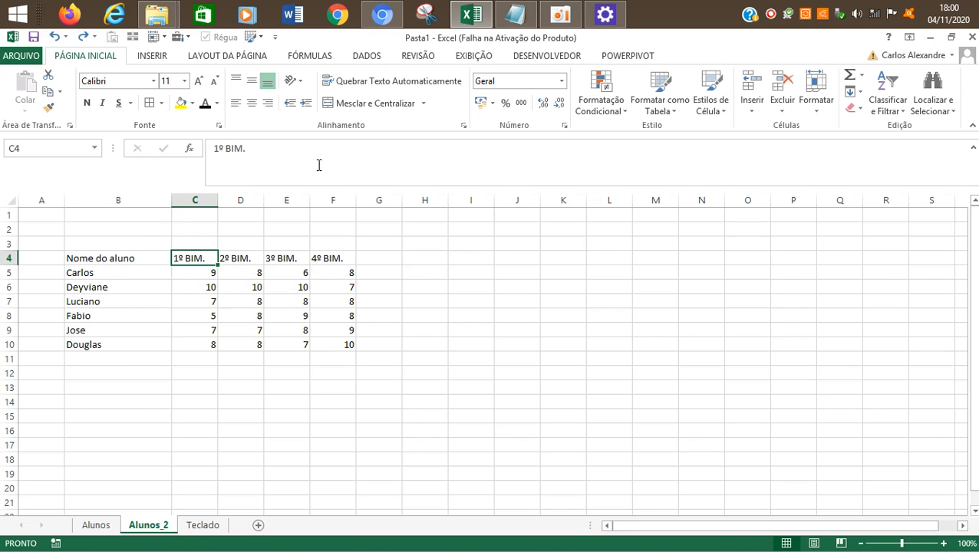
{"action": "left_click", "coordinate": [138, 260]}
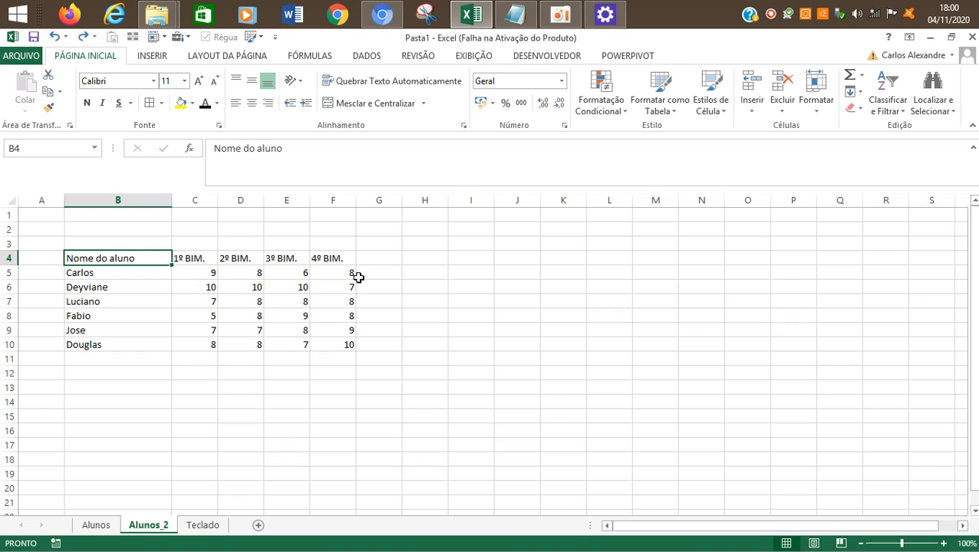
{"action": "left_click", "coordinate": [375, 257]}
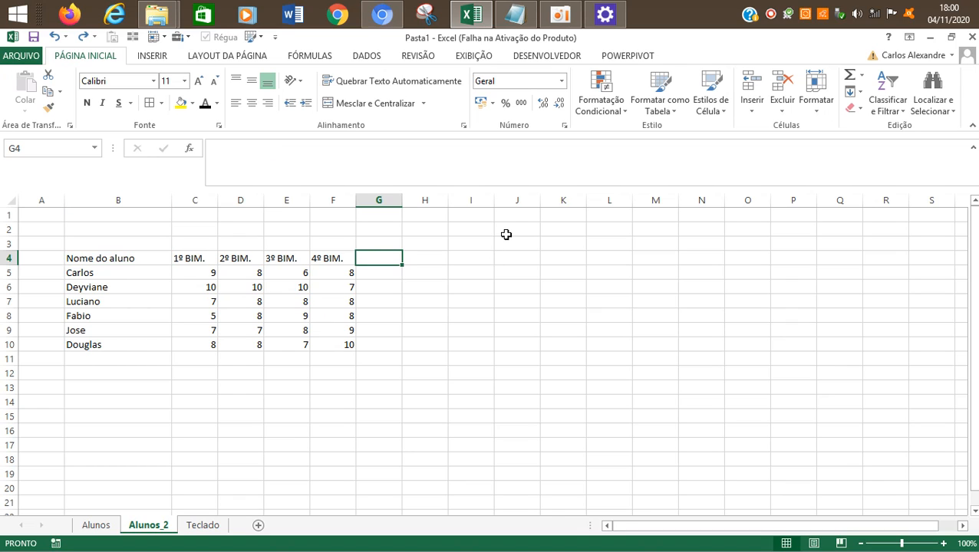
{"action": "key", "text": "Left"}
{"action": "key", "text": "Left"}
{"action": "key", "text": "Left"}
{"action": "key", "text": "Left"}
{"action": "key", "text": "Left"}
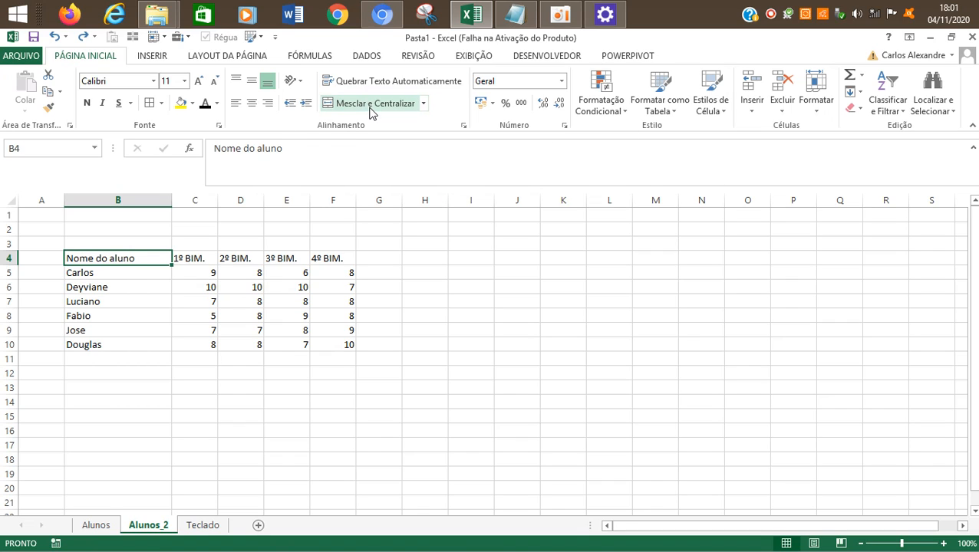
{"action": "left_click", "coordinate": [652, 112]}
{"action": "left_click", "coordinate": [606, 107]}
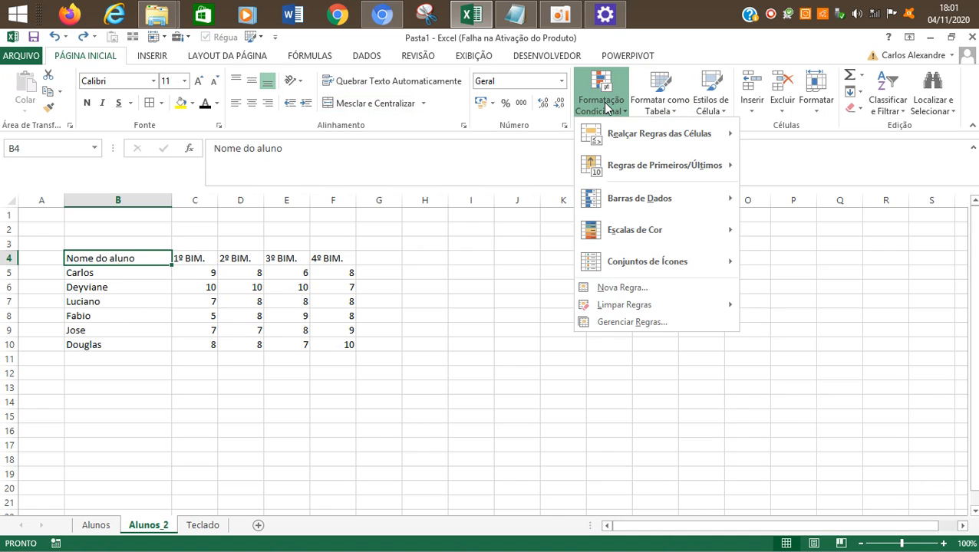
{"action": "left_click", "coordinate": [461, 248]}
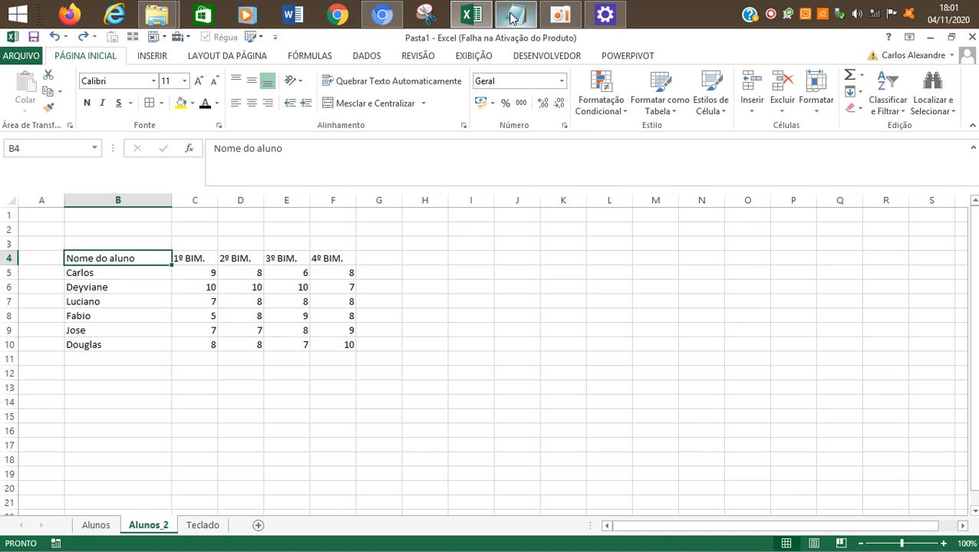
{"action": "left_click", "coordinate": [559, 15]}
{"action": "left_click", "coordinate": [269, 235]}
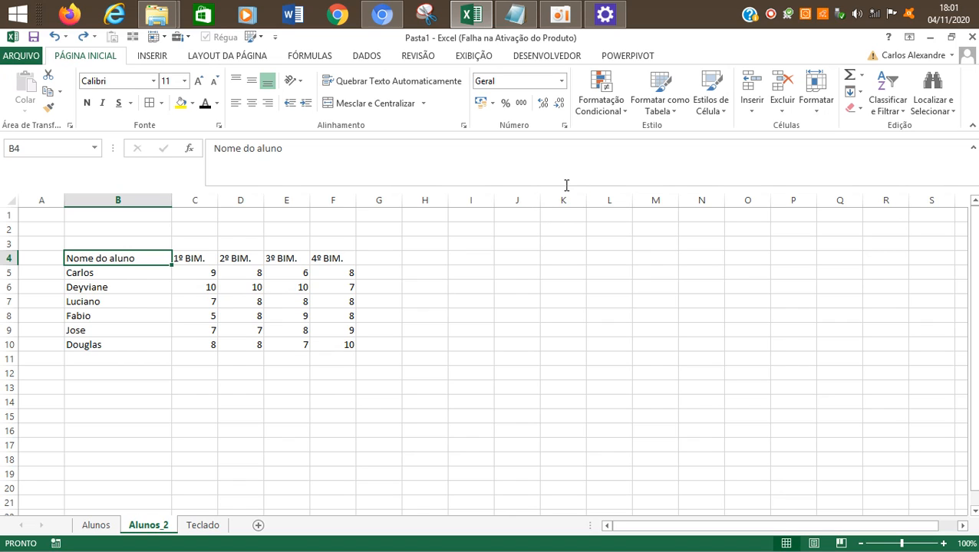
{"action": "left_click", "coordinate": [611, 114]}
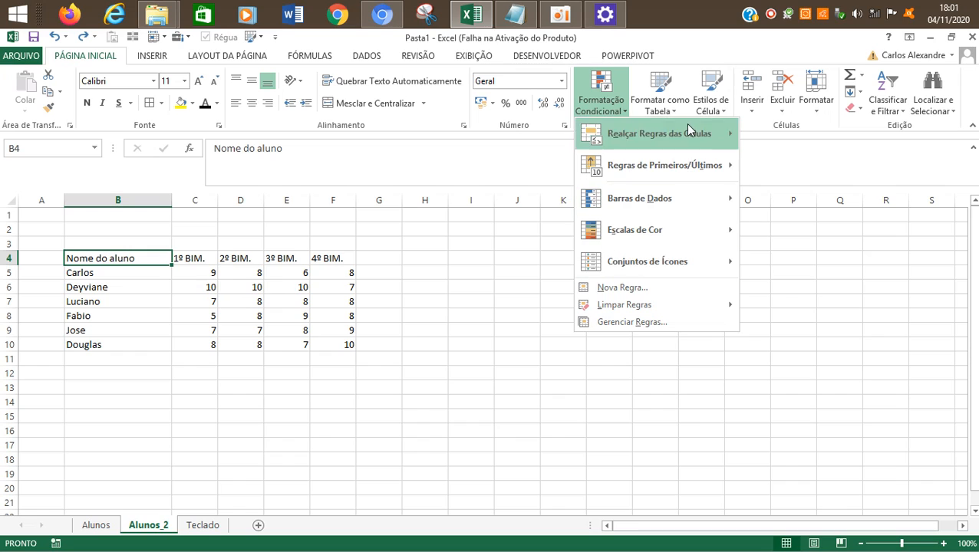
{"action": "left_click", "coordinate": [481, 293]}
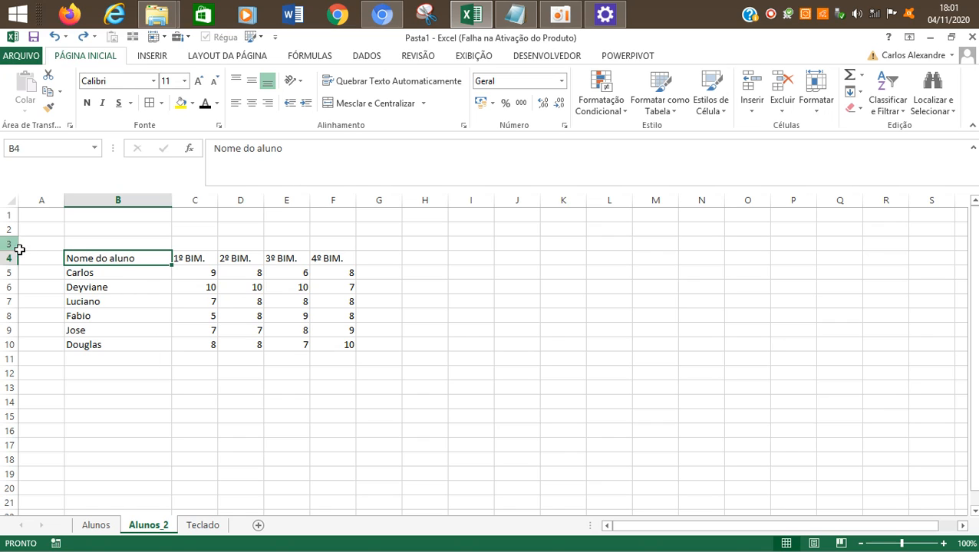
Step: Apply a bottom border to the grades table in B4:F10
{"action": "mouse_move", "coordinate": [138, 261]}
{"action": "left_mouse_down"}
{"action": "mouse_move", "coordinate": [325, 340]}
{"action": "mouse_move", "coordinate": [221, 279]}
{"action": "mouse_move", "coordinate": [146, 262]}
{"action": "left_mouse_up"}
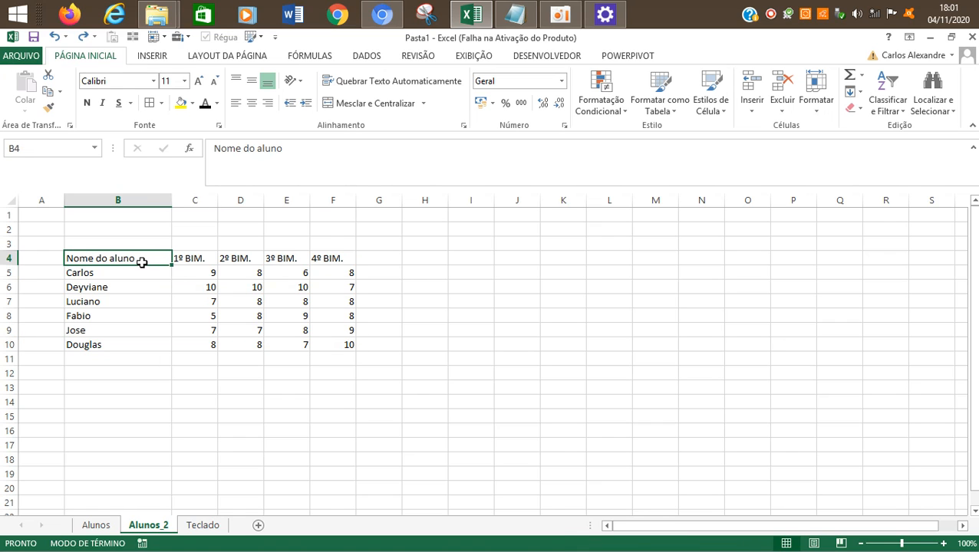
{"action": "key", "text": "ctrl+shift+Right"}
{"action": "key", "text": "ctrl+shift+Down"}
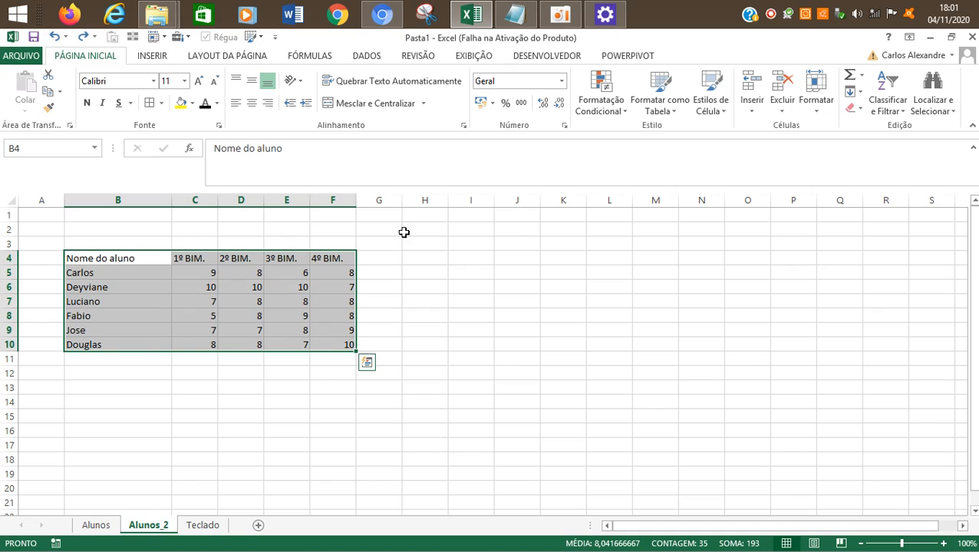
{"action": "left_click_drag", "start_coordinate": [129, 260], "coordinate": [343, 342]}
{"action": "left_click", "coordinate": [142, 258]}
{"action": "key", "text": "End"}
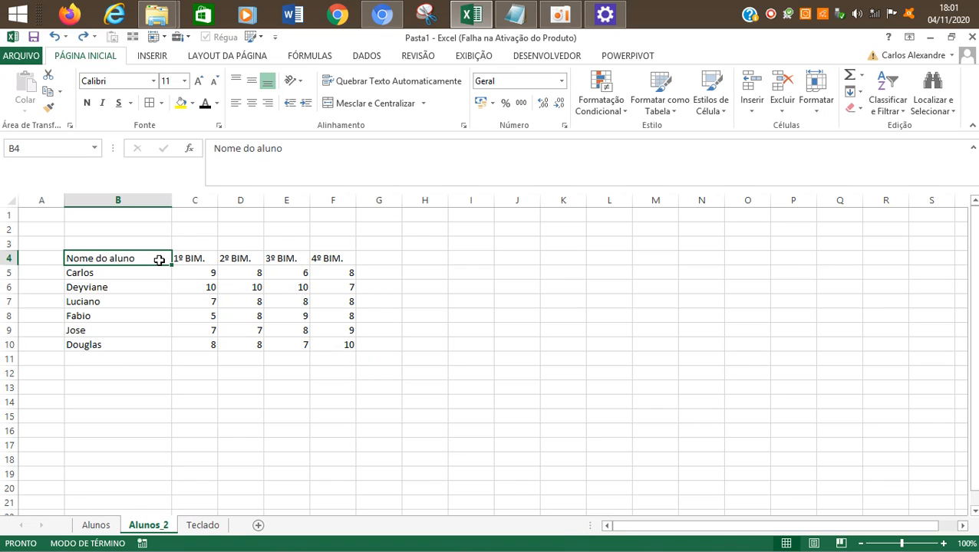
{"action": "key", "text": "shift+Down"}
{"action": "key", "text": "End"}
{"action": "key", "text": "shift+Right"}
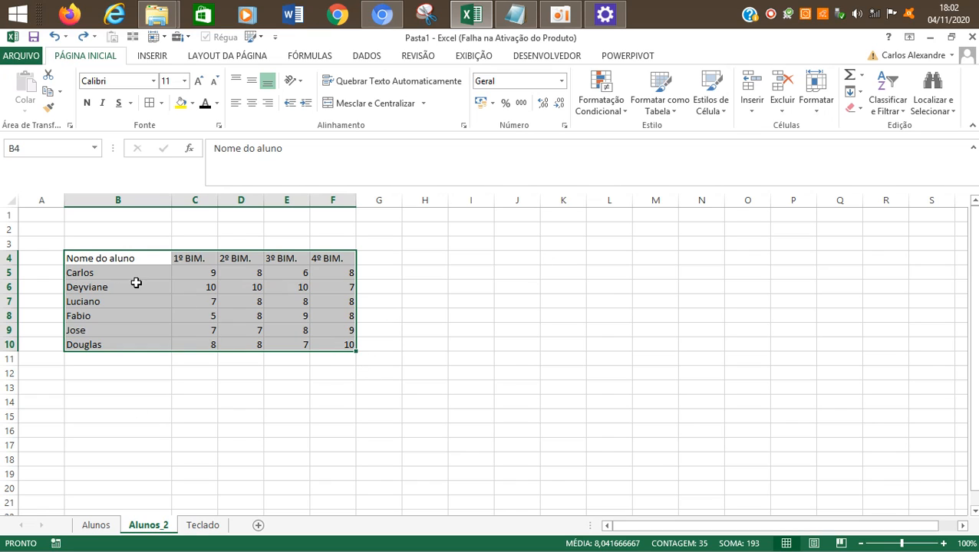
{"action": "left_click", "coordinate": [162, 105]}
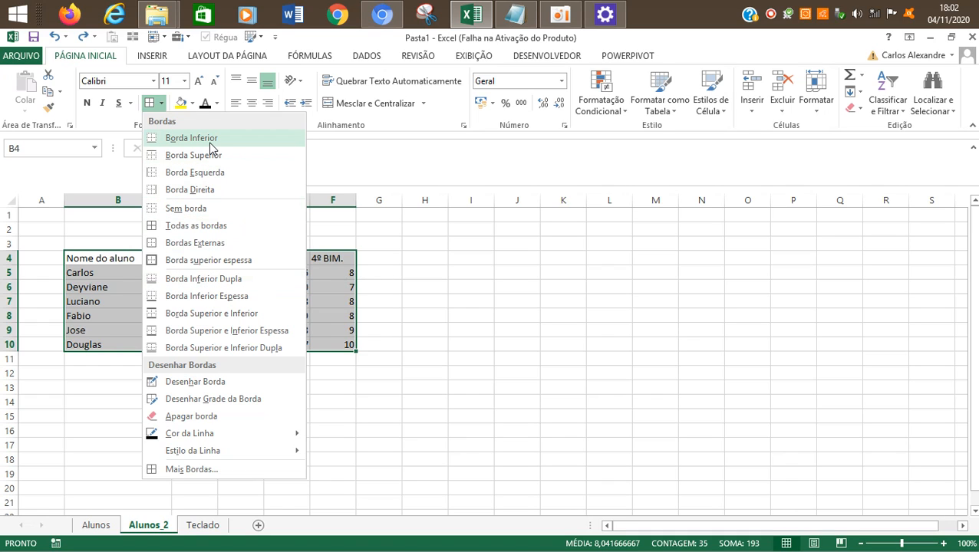
{"action": "left_click", "coordinate": [191, 138]}
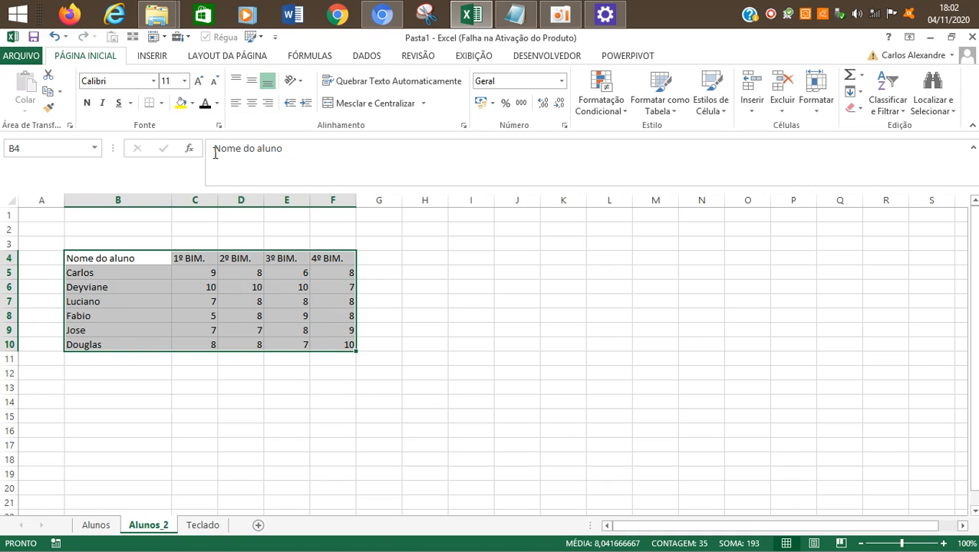
{"action": "left_click", "coordinate": [398, 318]}
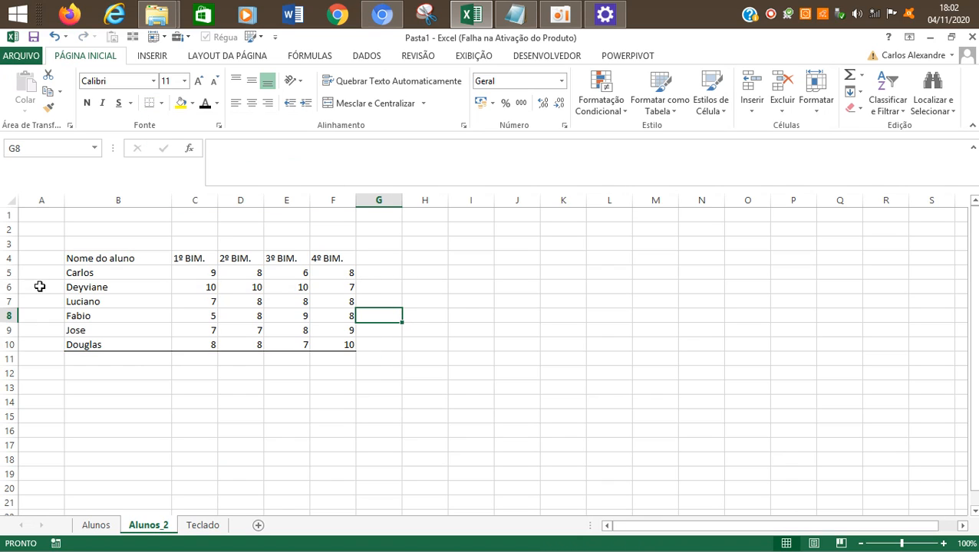
{"action": "left_click", "coordinate": [80, 343]}
{"action": "left_click_drag", "start_coordinate": [79, 343], "coordinate": [335, 343]}
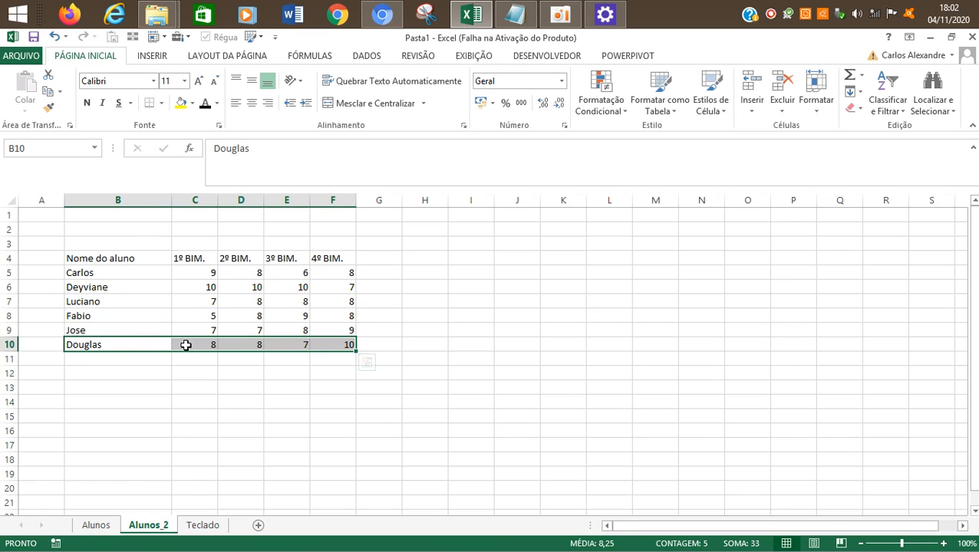
{"action": "left_click_drag", "start_coordinate": [92, 345], "coordinate": [287, 345]}
{"action": "left_click", "coordinate": [319, 358]}
{"action": "left_click", "coordinate": [87, 346], "text": "shift"}
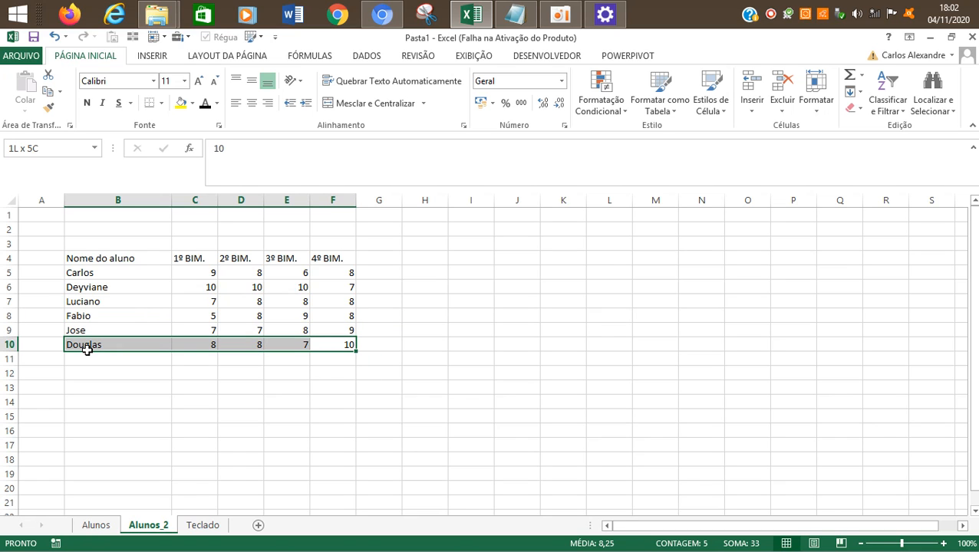
{"action": "left_click", "coordinate": [554, 25]}
{"action": "left_click", "coordinate": [114, 303]}
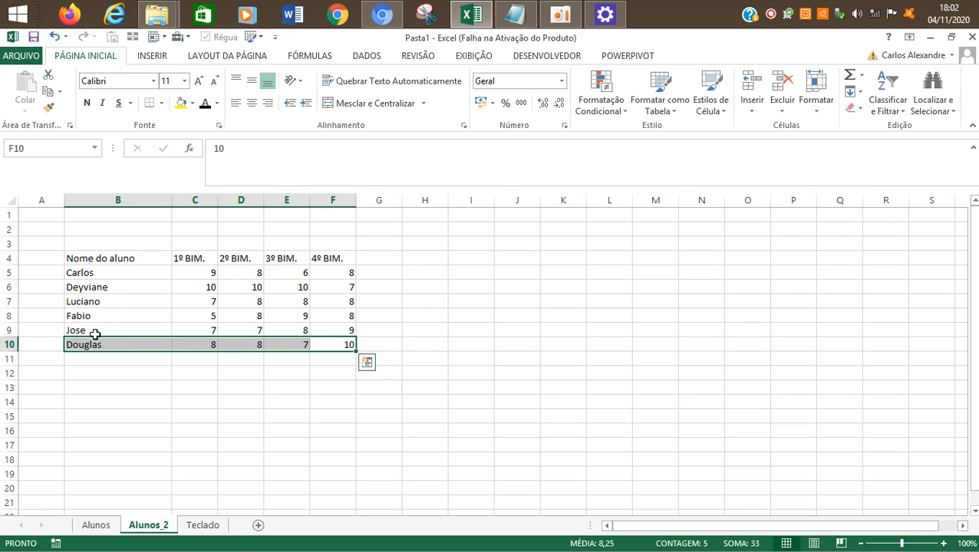
Step: Apply all borders to the grades table in B4:F10
{"action": "left_click", "coordinate": [105, 262]}
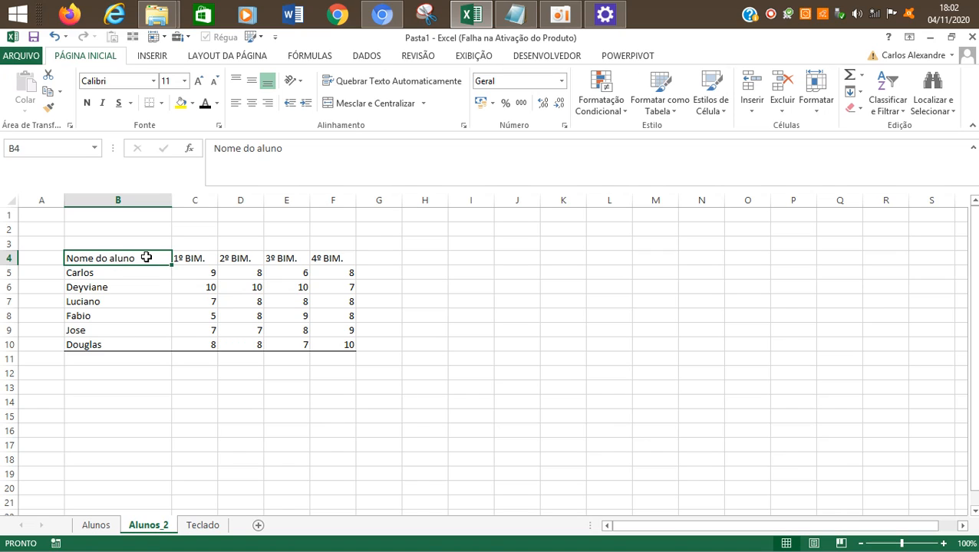
{"action": "left_click_drag", "start_coordinate": [146, 257], "coordinate": [334, 346]}
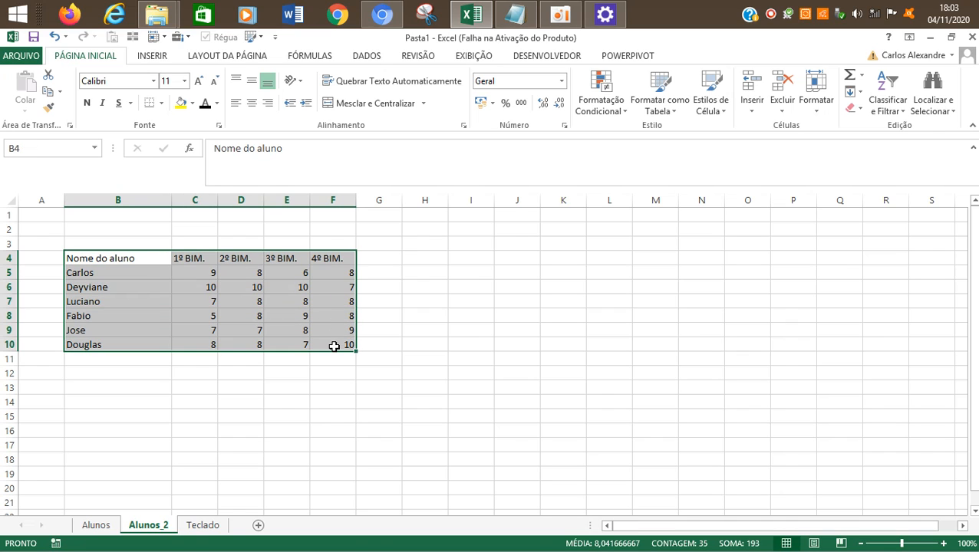
{"action": "left_click", "coordinate": [161, 103]}
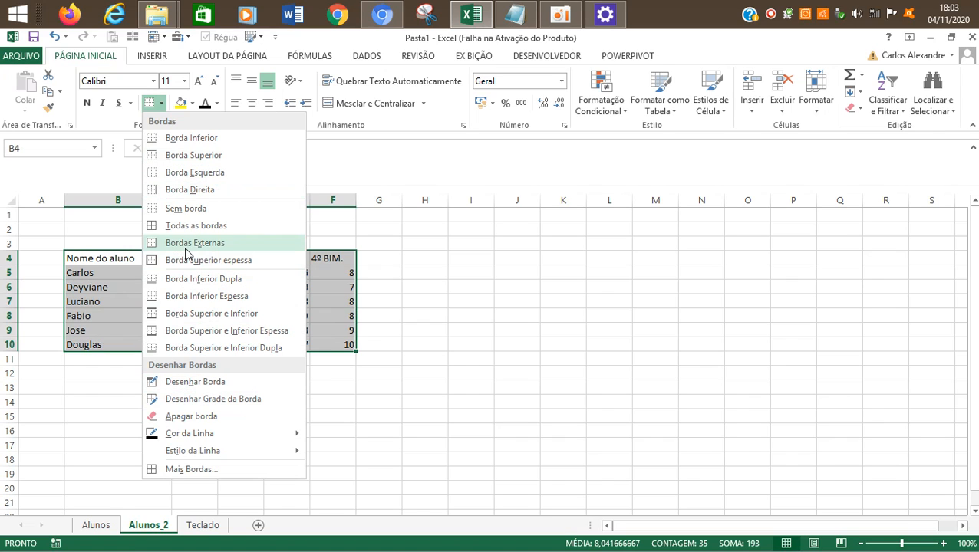
{"action": "left_click", "coordinate": [181, 227]}
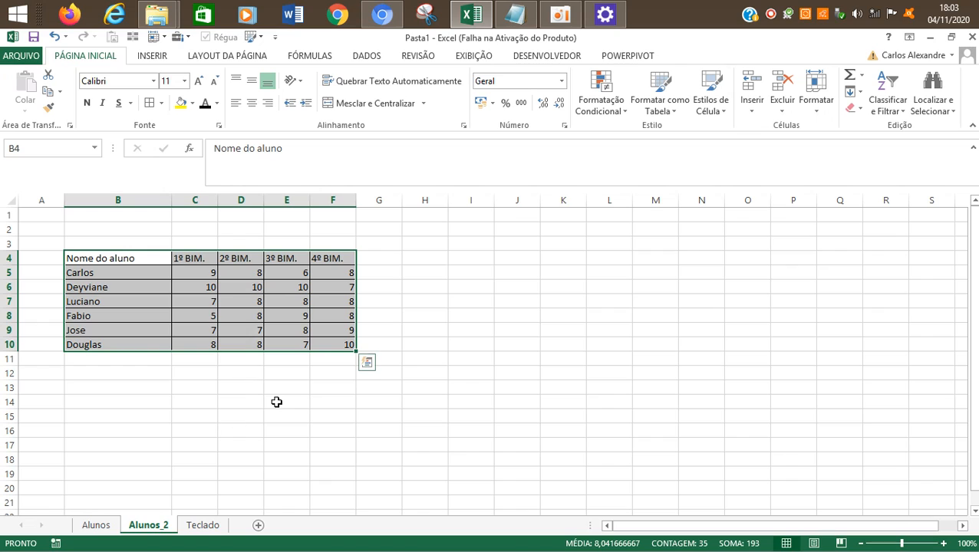
{"action": "left_click", "coordinate": [220, 374]}
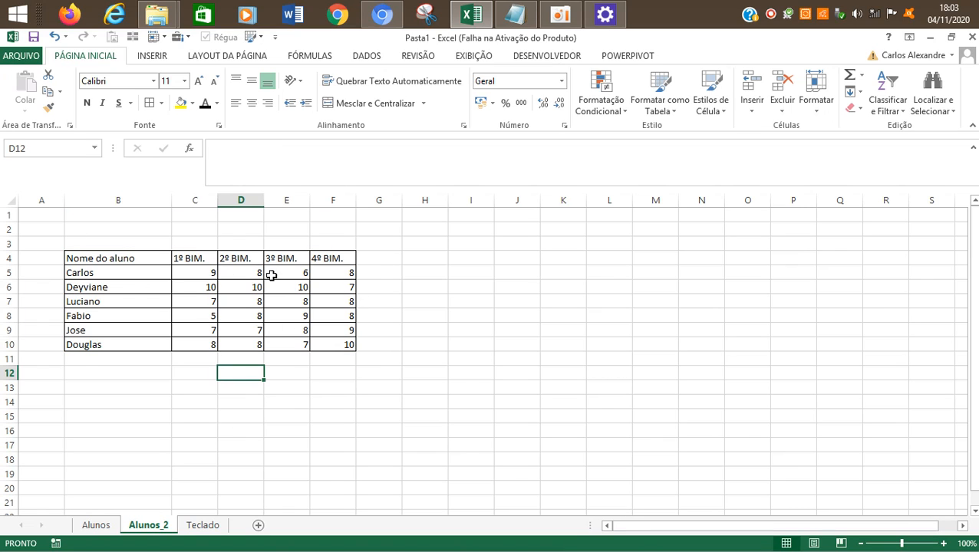
Step: Apply all borders to the empty range B12:F16 below the grades table
{"action": "left_click_drag", "start_coordinate": [120, 258], "coordinate": [337, 346]}
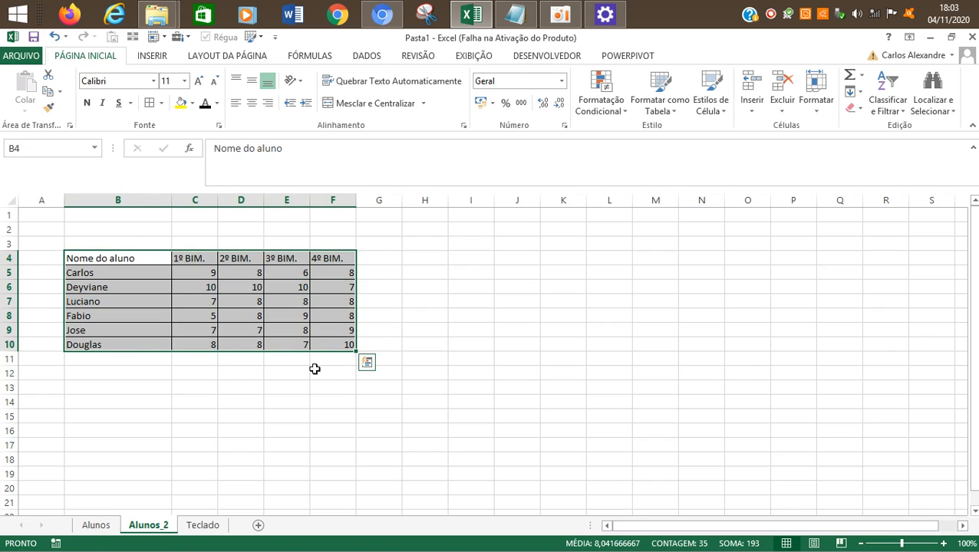
{"action": "left_click", "coordinate": [314, 371]}
{"action": "left_click_drag", "start_coordinate": [83, 372], "coordinate": [337, 432]}
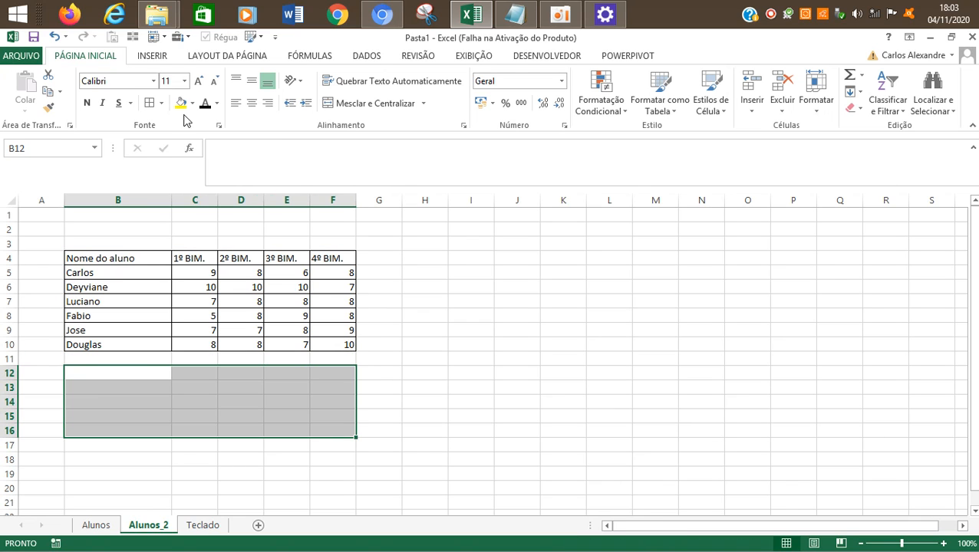
{"action": "left_click", "coordinate": [149, 103]}
{"action": "left_click", "coordinate": [499, 427]}
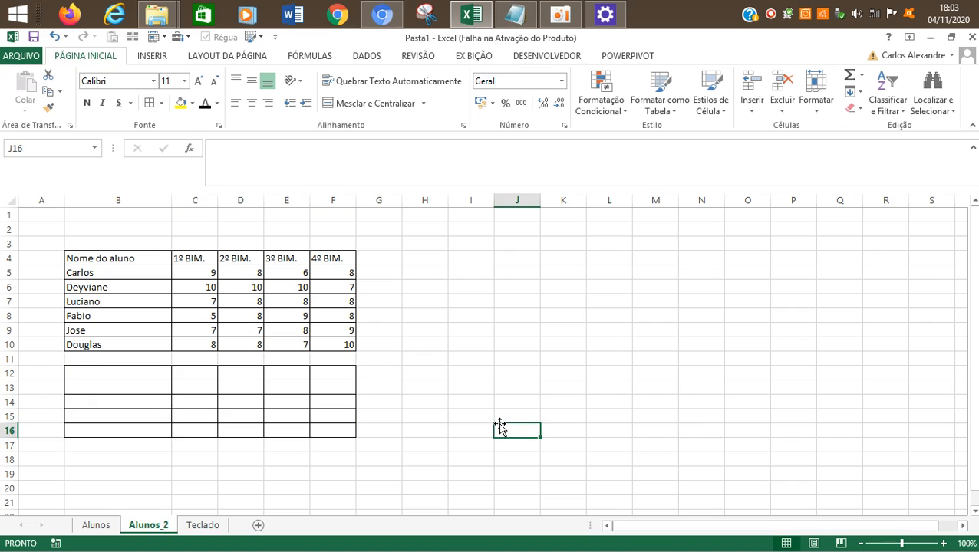
{"action": "left_click_drag", "start_coordinate": [81, 369], "coordinate": [341, 433]}
{"action": "left_click", "coordinate": [230, 404]}
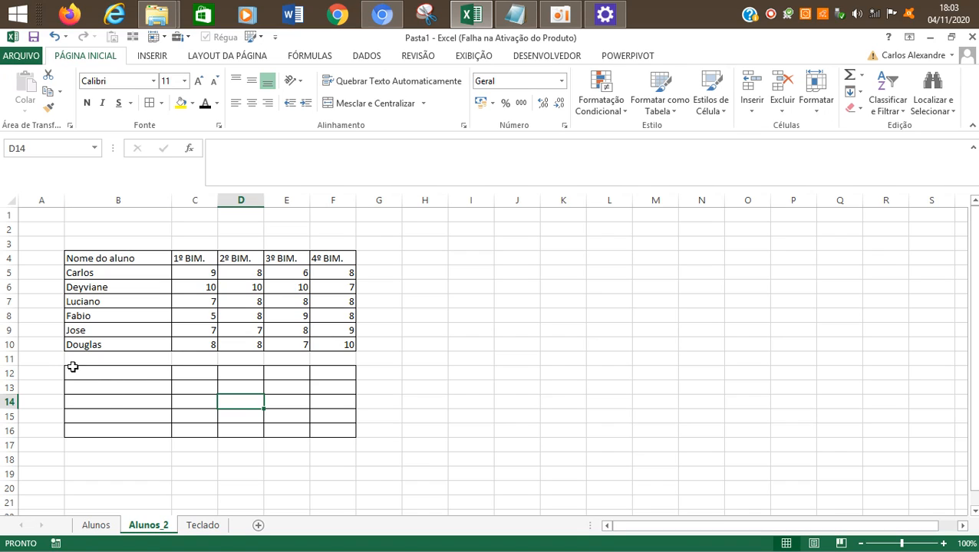
Step: Delete the cells B12:F18 to remove the empty bordered grid below the grades table
{"action": "left_click_drag", "start_coordinate": [74, 362], "coordinate": [337, 443]}
{"action": "left_click", "coordinate": [307, 426]}
{"action": "left_click_drag", "start_coordinate": [94, 374], "coordinate": [321, 464]}
{"action": "key", "text": "ctrl+minus"}
{"action": "key", "text": "Down"}
{"action": "key", "text": "Return"}
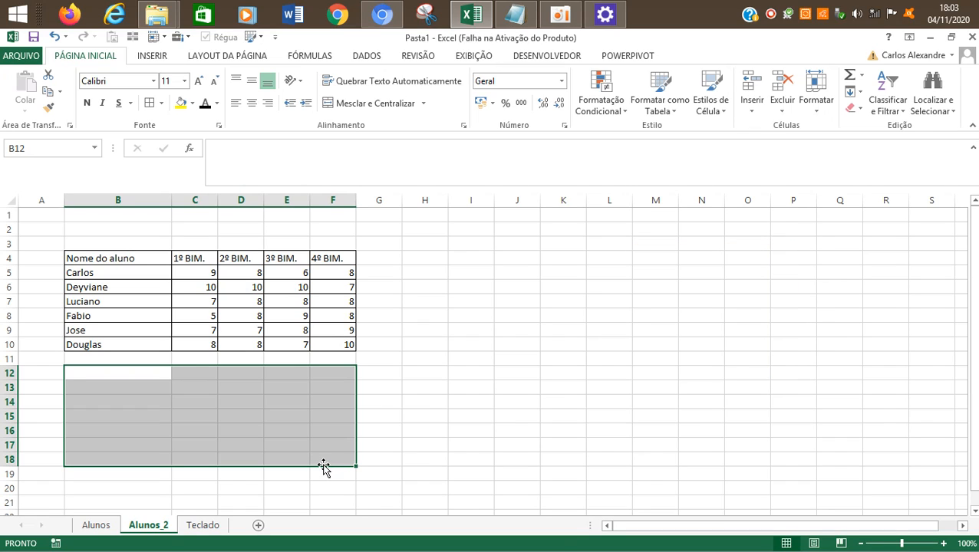
{"action": "left_click", "coordinate": [282, 386]}
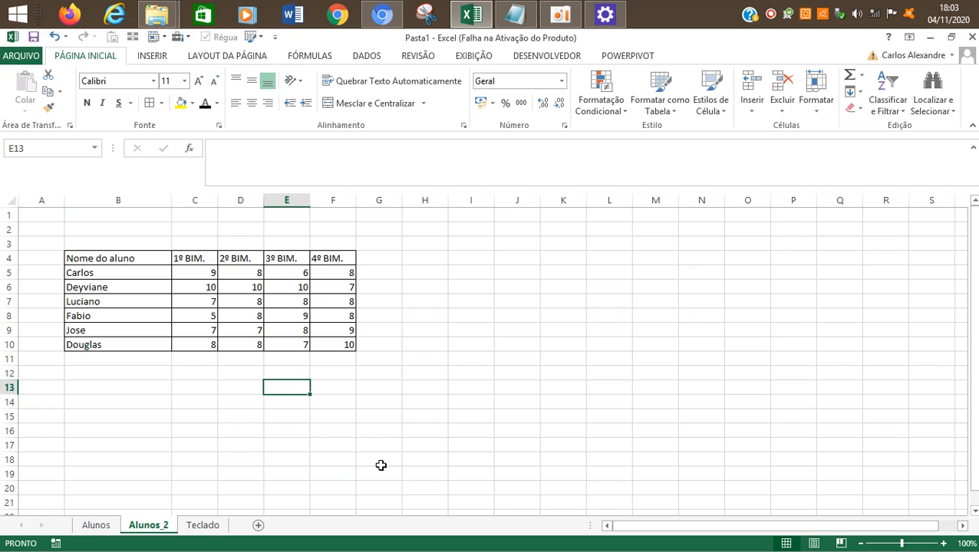
{"action": "key", "text": "Left"}
{"action": "key", "text": "Left"}
{"action": "left_click", "coordinate": [560, 15]}
{"action": "left_click", "coordinate": [222, 192]}
{"action": "left_click", "coordinate": [117, 257]}
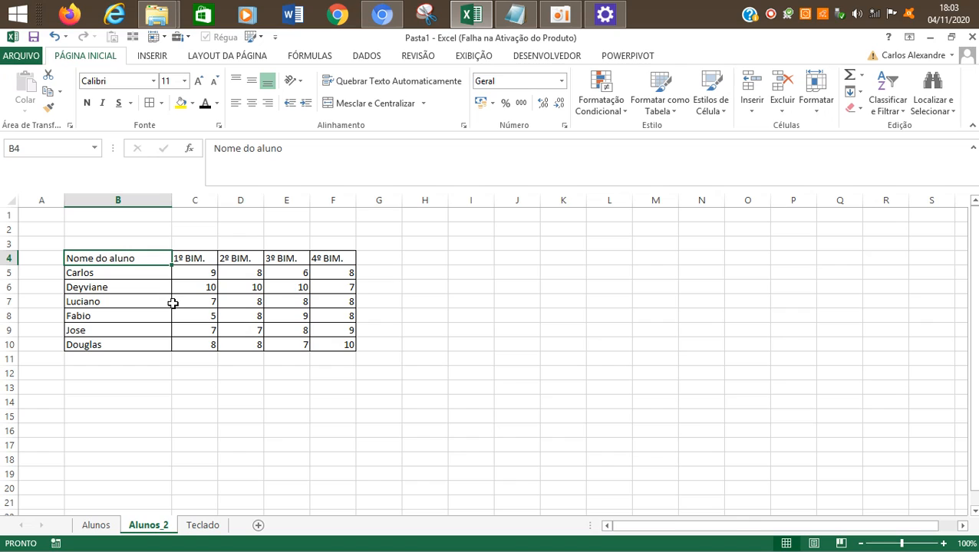
{"action": "key", "text": "Left"}
{"action": "key", "text": "Right"}
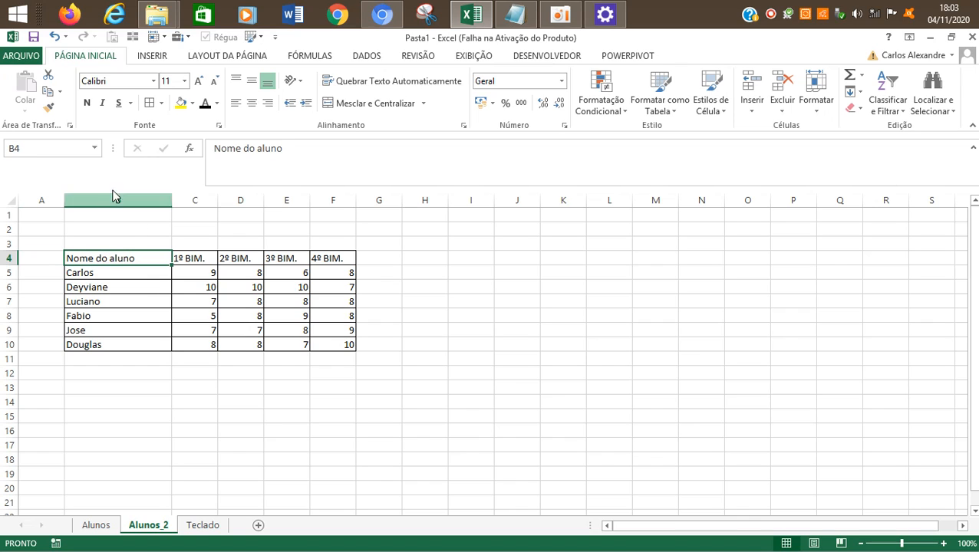
{"action": "left_click_drag", "start_coordinate": [142, 258], "coordinate": [334, 345]}
{"action": "right_click", "coordinate": [289, 256]}
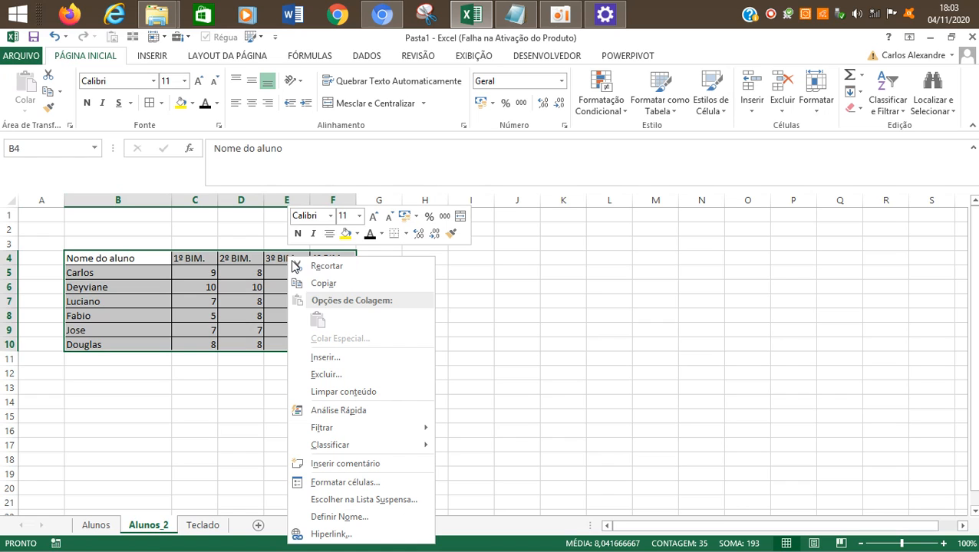
{"action": "left_click", "coordinate": [210, 346]}
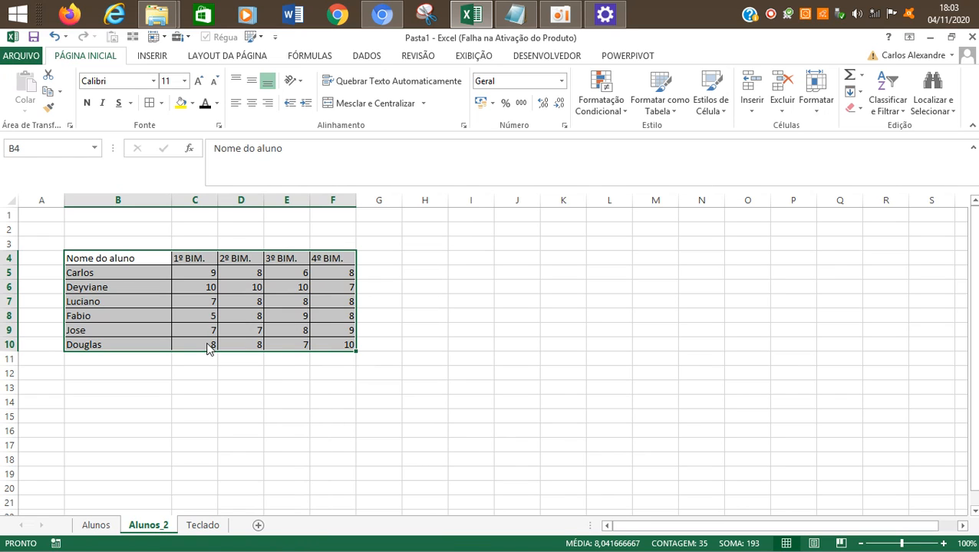
Step: Apply a double-line outer border in the automatic color to the grades table in B4:F10 using Format Cells
{"action": "left_click_drag", "start_coordinate": [113, 258], "coordinate": [329, 345]}
{"action": "right_click", "coordinate": [294, 259]}
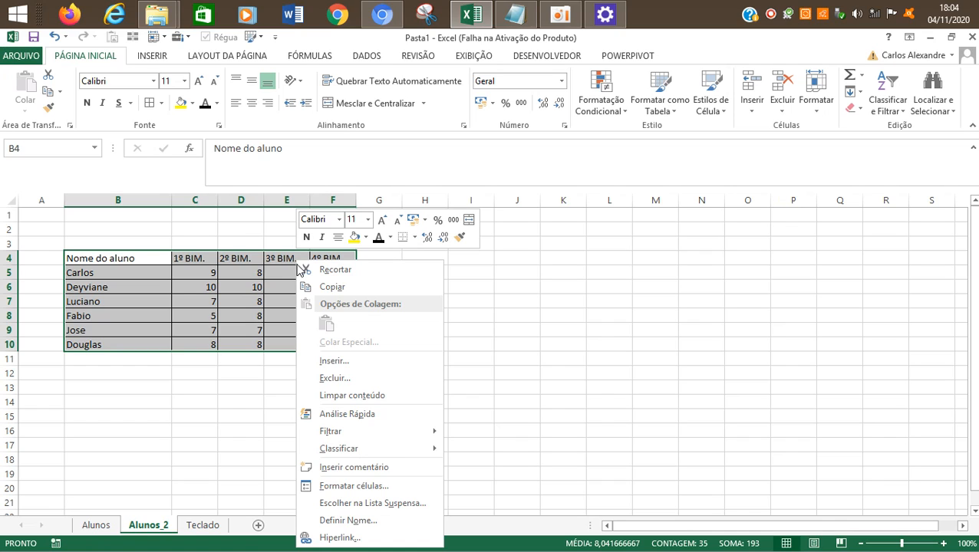
{"action": "left_click", "coordinate": [355, 488]}
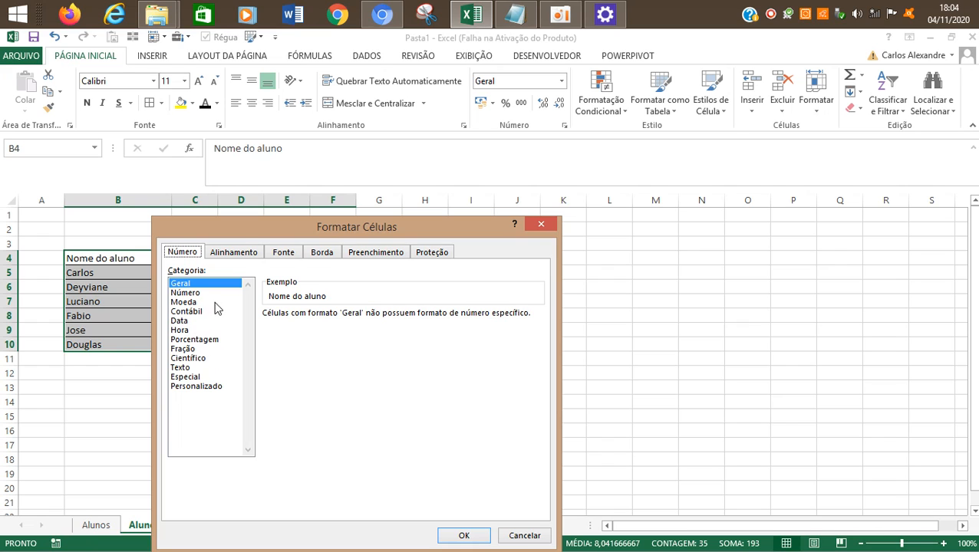
{"action": "left_click_drag", "start_coordinate": [242, 235], "coordinate": [350, 150]}
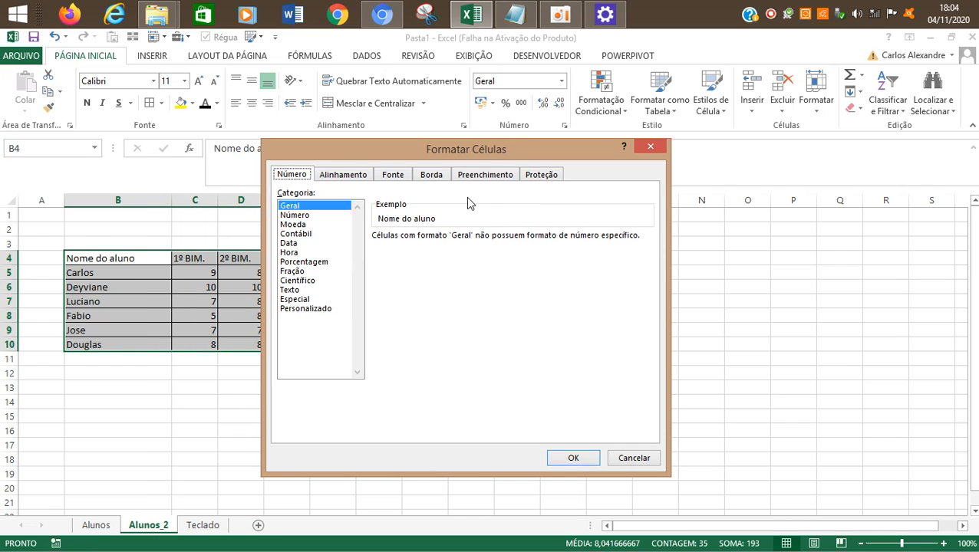
{"action": "left_click", "coordinate": [430, 175]}
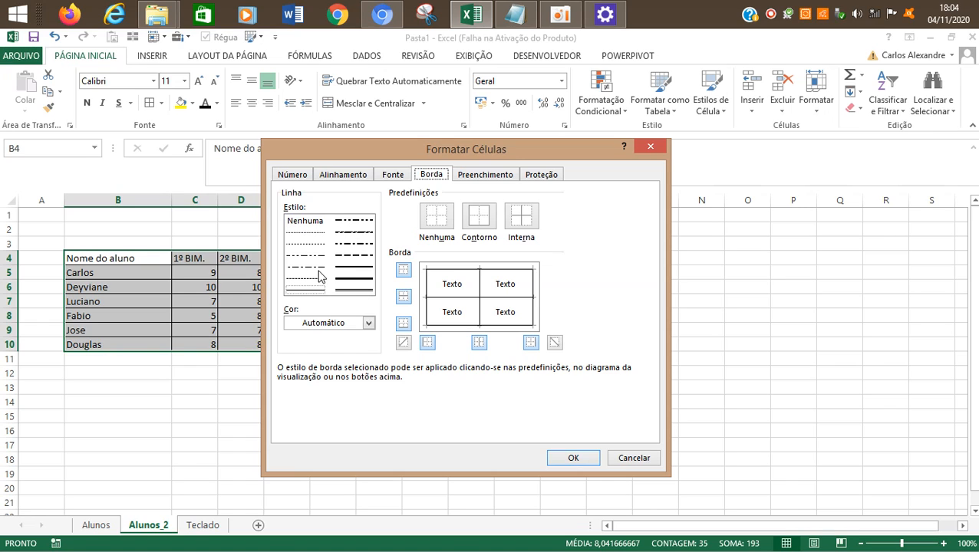
{"action": "left_click", "coordinate": [368, 323]}
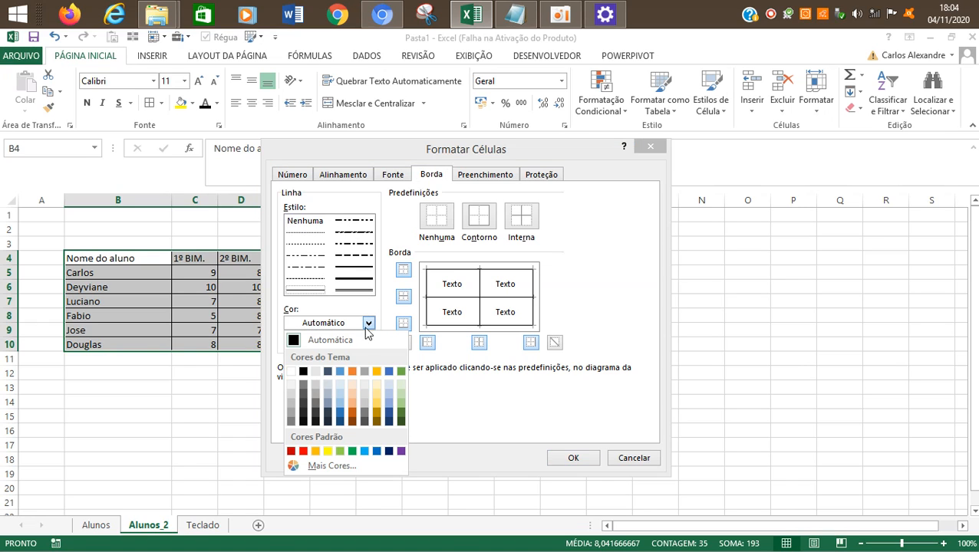
{"action": "left_click", "coordinate": [367, 340]}
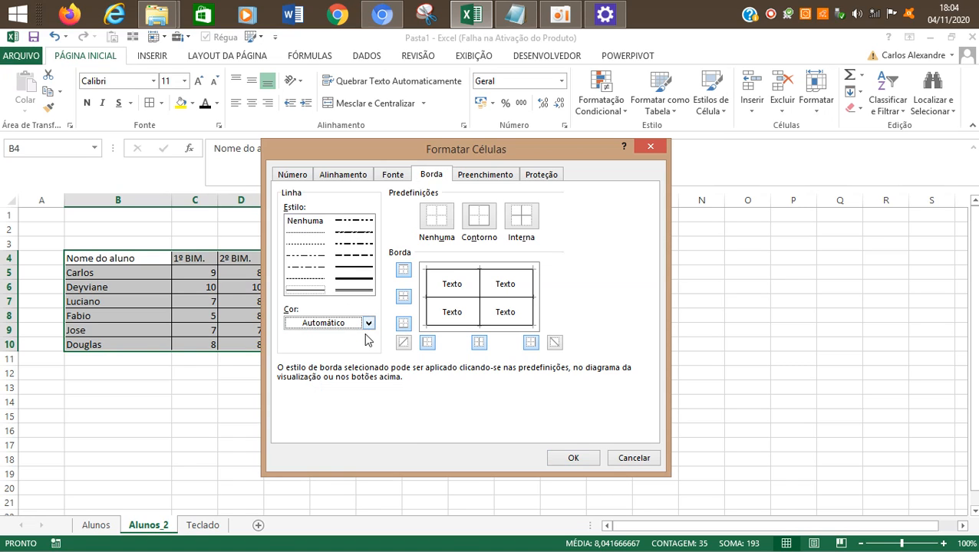
{"action": "left_click", "coordinate": [362, 291]}
{"action": "left_click", "coordinate": [428, 326]}
{"action": "left_click", "coordinate": [531, 327]}
{"action": "left_click", "coordinate": [533, 303]}
{"action": "left_click", "coordinate": [515, 267]}
{"action": "left_click", "coordinate": [575, 457]}
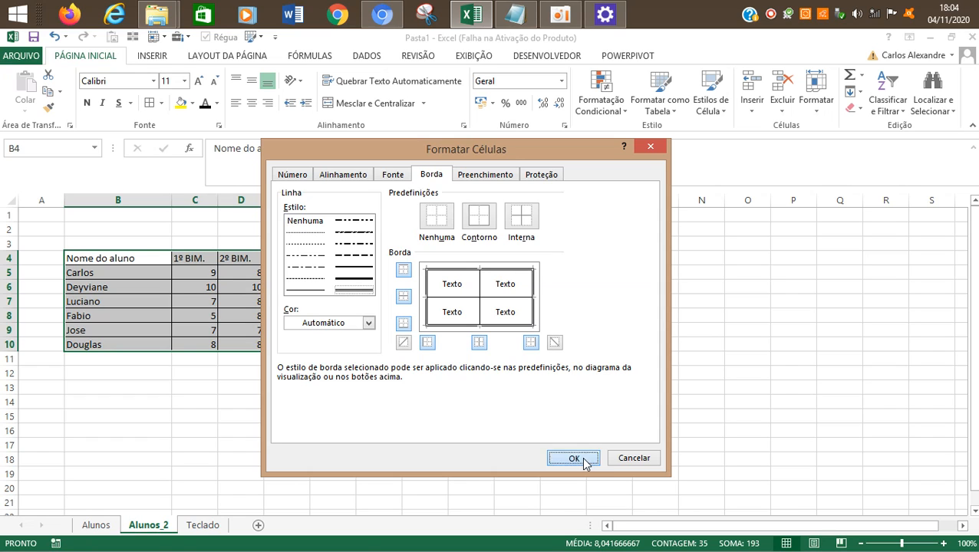
{"action": "left_click", "coordinate": [429, 332]}
{"action": "left_click_drag", "start_coordinate": [115, 260], "coordinate": [352, 353]}
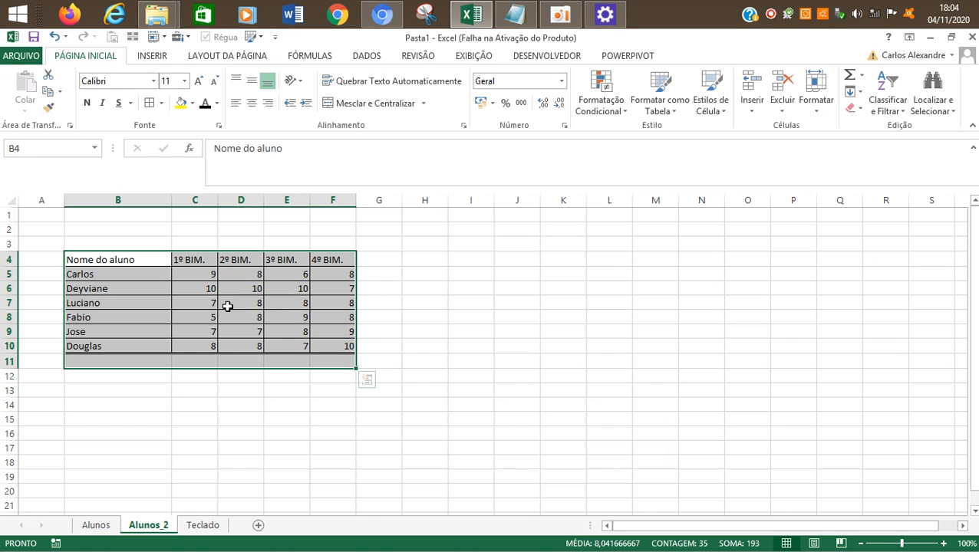
{"action": "left_click", "coordinate": [560, 14]}
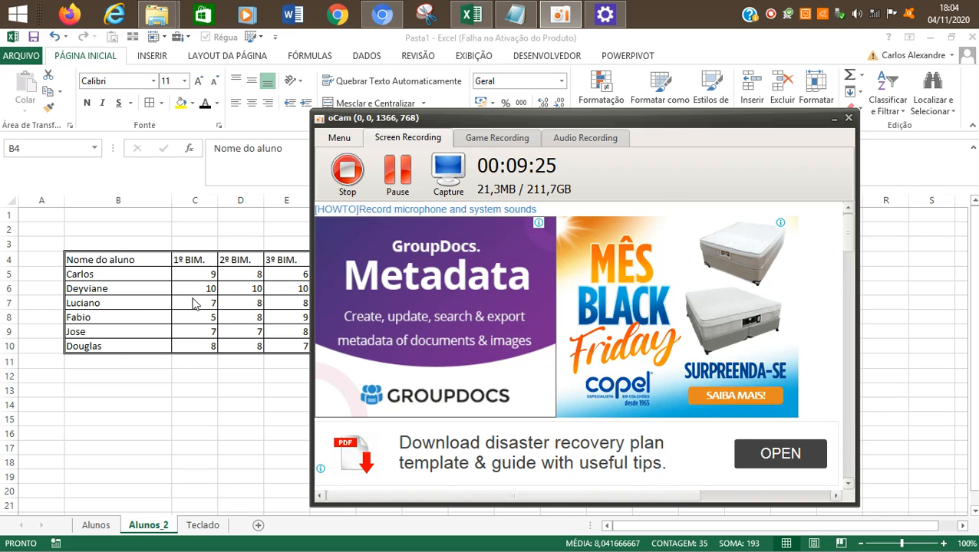
{"action": "left_click", "coordinate": [191, 299]}
{"action": "left_click", "coordinate": [135, 285]}
{"action": "left_click_drag", "start_coordinate": [117, 263], "coordinate": [327, 347]}
{"action": "left_click", "coordinate": [415, 376]}
{"action": "left_click", "coordinate": [265, 372]}
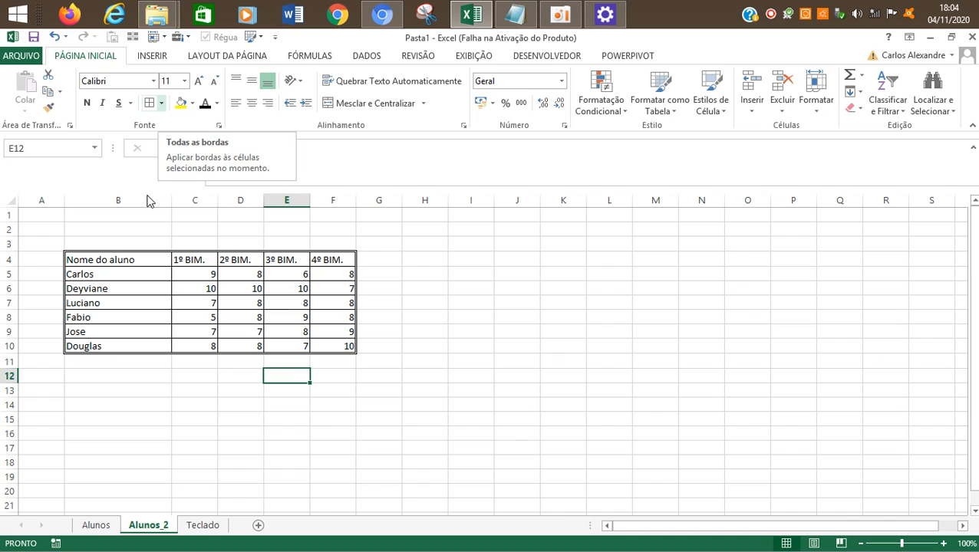
Step: Review the border settings of header cell E4 in Format Cells and close the dialog without applying changes
{"action": "left_click_drag", "start_coordinate": [150, 270], "coordinate": [329, 342]}
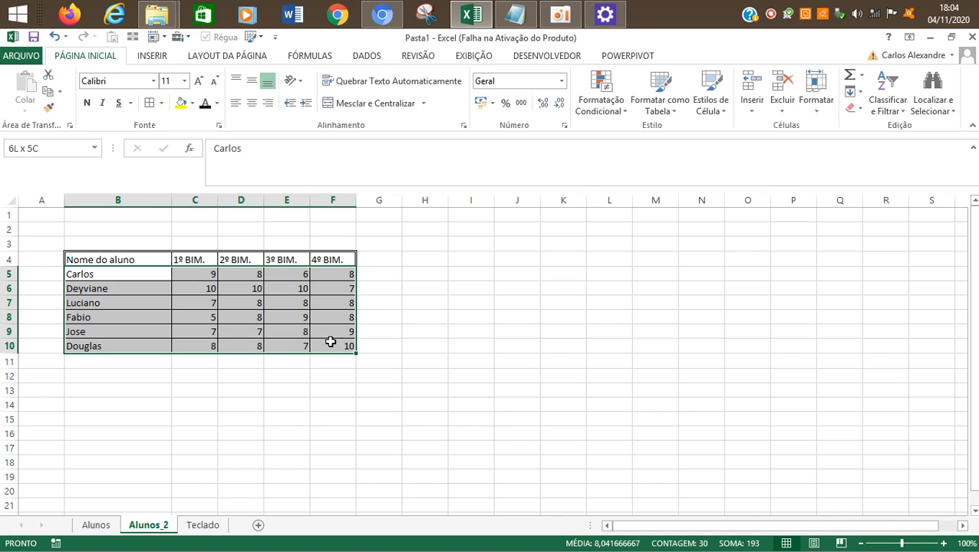
{"action": "left_click", "coordinate": [305, 260]}
{"action": "right_click", "coordinate": [307, 261]}
{"action": "left_click", "coordinate": [367, 488]}
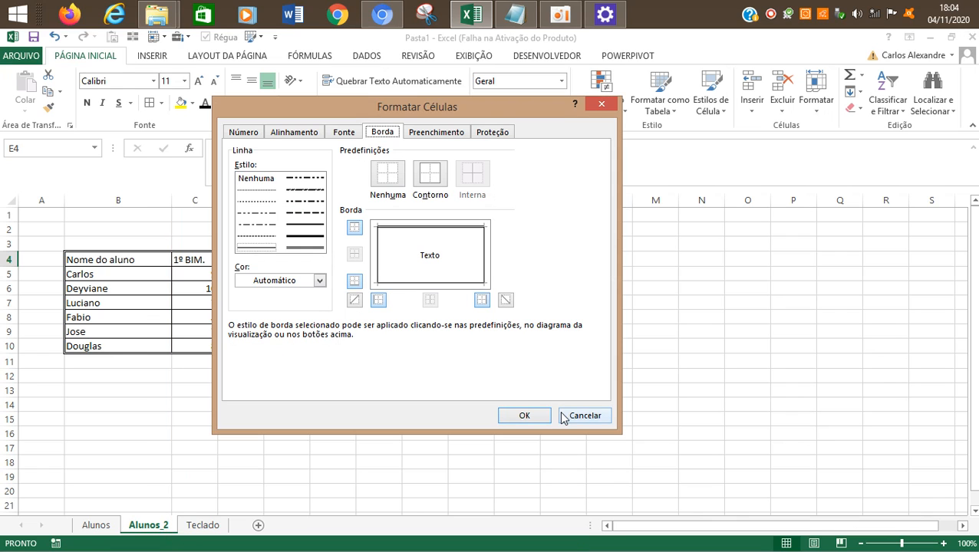
{"action": "left_click", "coordinate": [584, 416]}
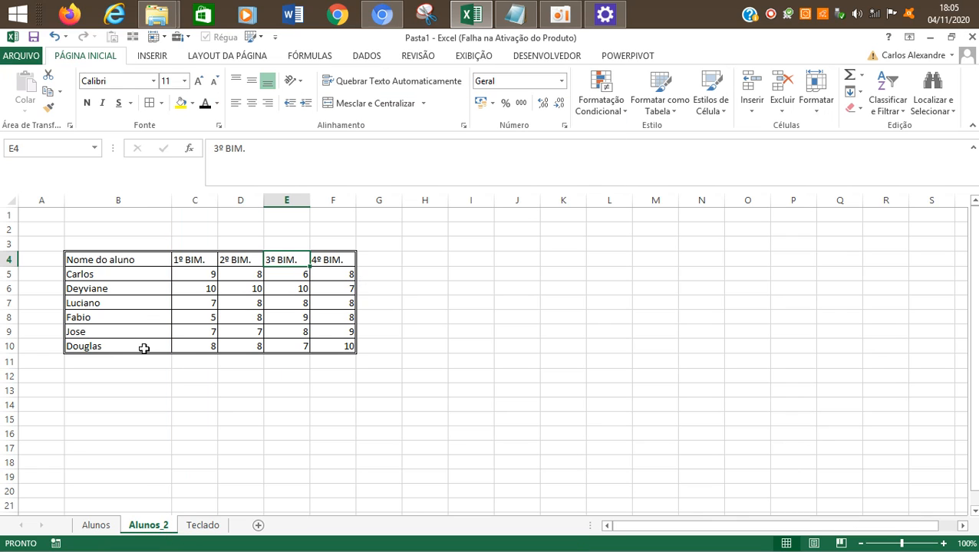
{"action": "left_click", "coordinate": [139, 259]}
{"action": "left_click_drag", "start_coordinate": [139, 260], "coordinate": [325, 349]}
{"action": "left_click", "coordinate": [323, 360]}
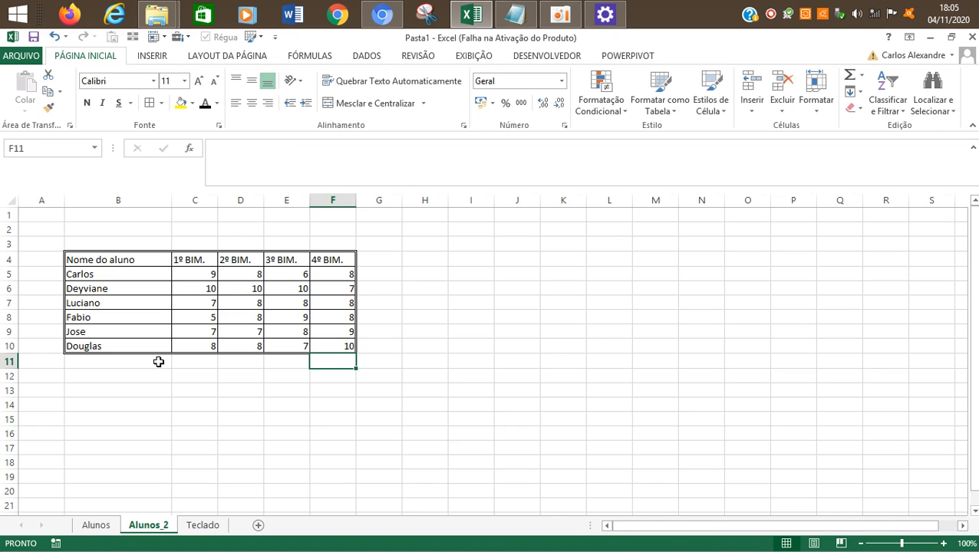
{"action": "left_click", "coordinate": [167, 360]}
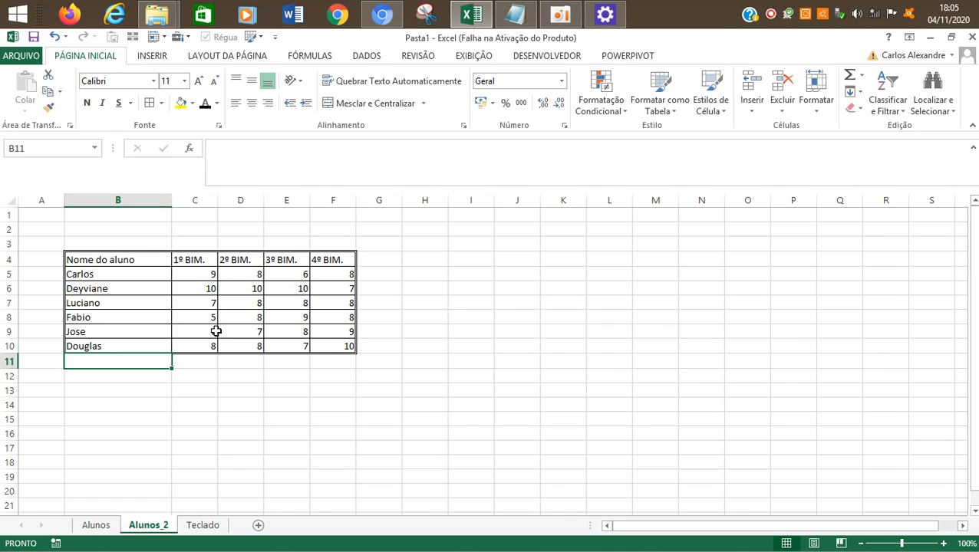
Step: Try bold text on the whole grades table in B4:F10 and undo it
{"action": "left_click_drag", "start_coordinate": [114, 261], "coordinate": [327, 343]}
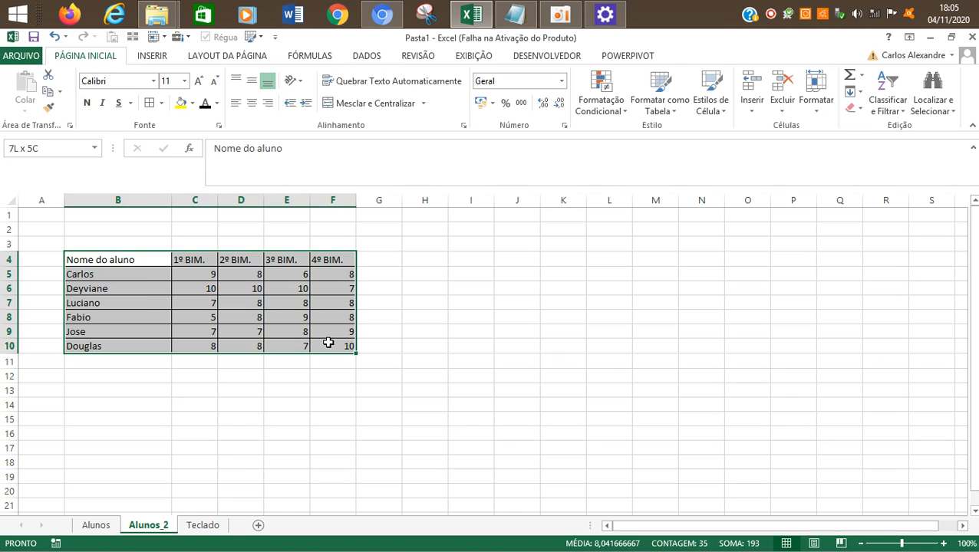
{"action": "left_click", "coordinate": [88, 103]}
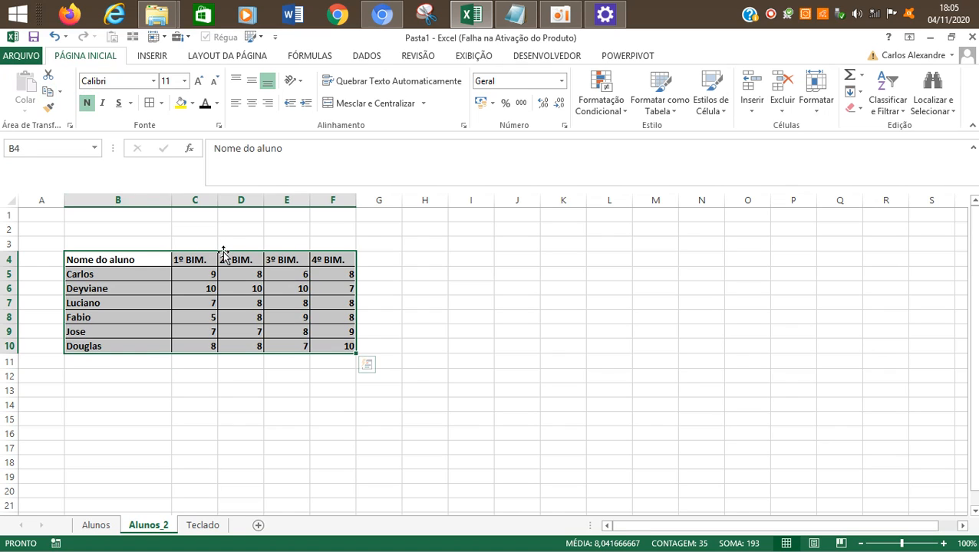
{"action": "left_click", "coordinate": [176, 390]}
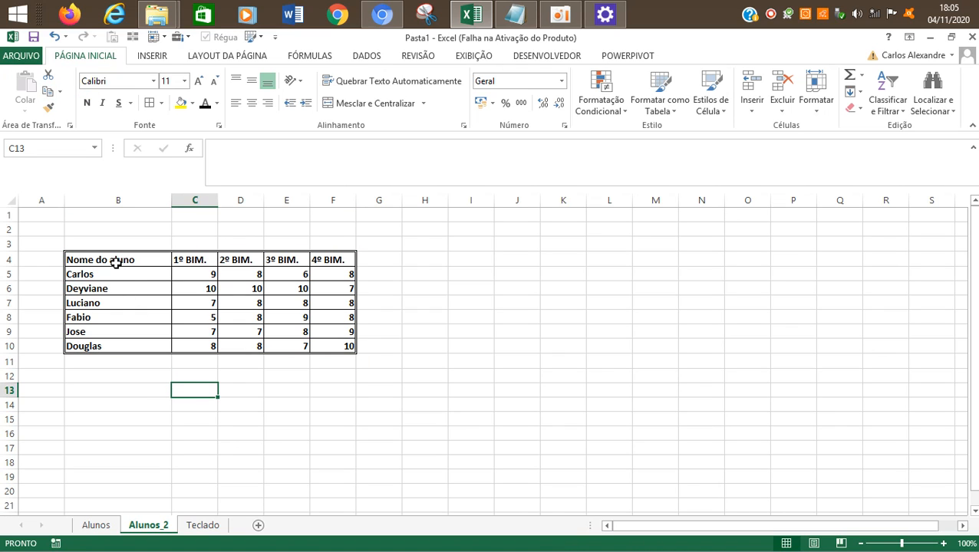
{"action": "key", "text": "ctrl+z"}
Step: Make the text of the header row B4:F4 bold
{"action": "left_click_drag", "start_coordinate": [116, 263], "coordinate": [313, 259]}
{"action": "key", "text": "ctrl+n"}
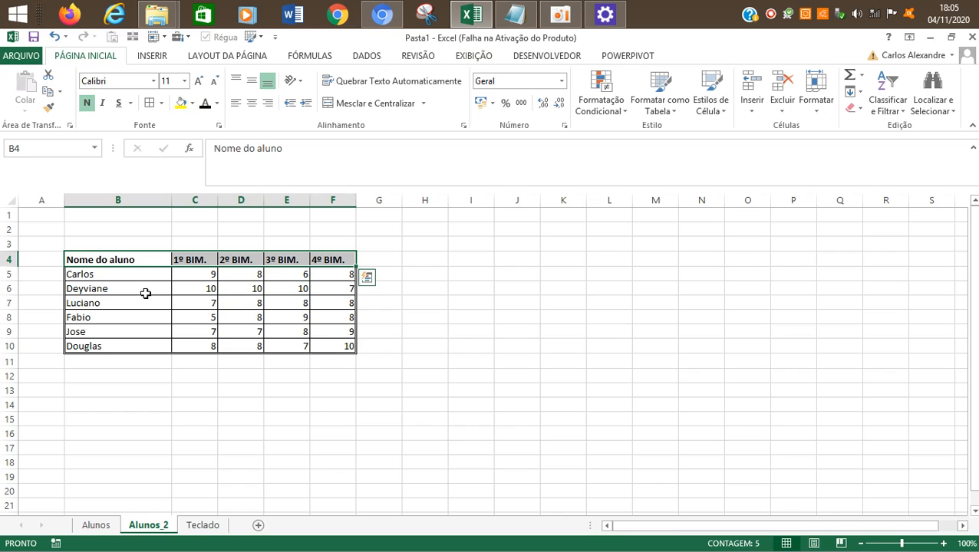
{"action": "left_click", "coordinate": [201, 328]}
{"action": "left_click_drag", "start_coordinate": [115, 261], "coordinate": [326, 258]}
{"action": "left_click_drag", "start_coordinate": [103, 258], "coordinate": [334, 260]}
{"action": "left_click", "coordinate": [424, 317]}
{"action": "left_click_drag", "start_coordinate": [151, 263], "coordinate": [337, 260]}
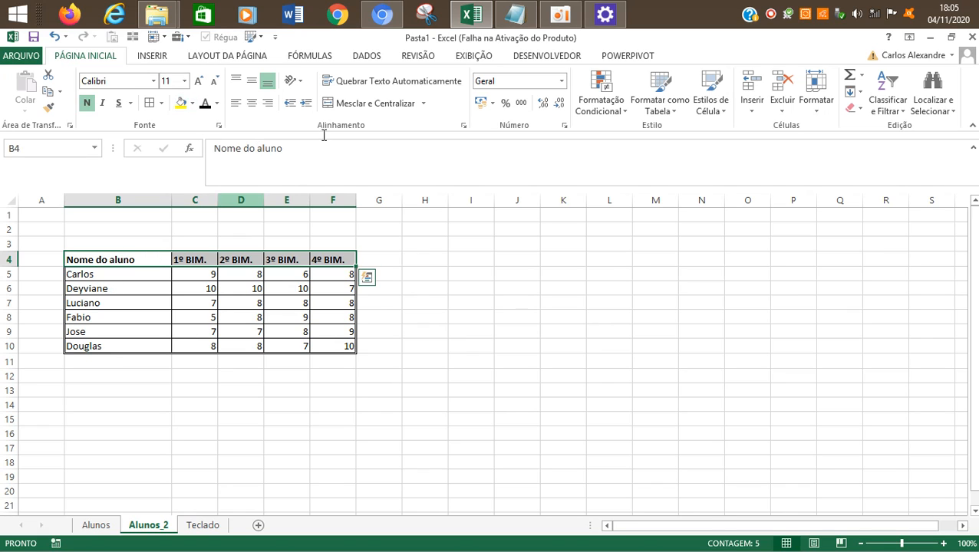
{"action": "left_click", "coordinate": [561, 14]}
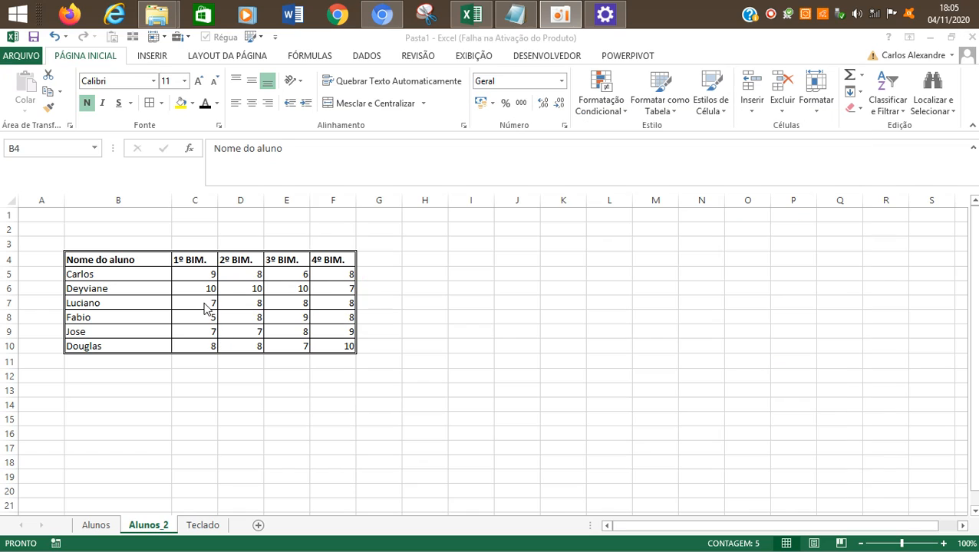
Step: Try a yellow fill and a light gray theme fill on the header row B4:F4
{"action": "left_click_drag", "start_coordinate": [122, 260], "coordinate": [321, 260]}
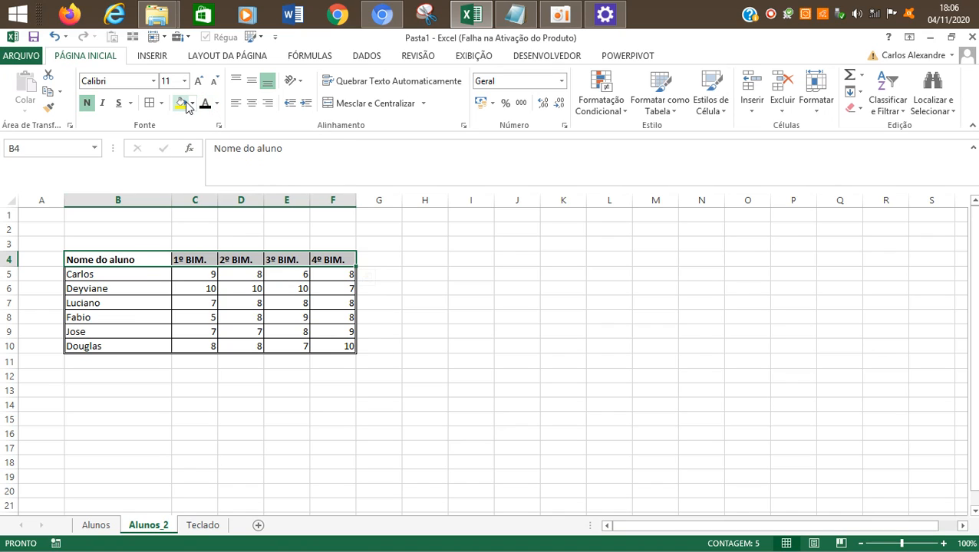
{"action": "left_click", "coordinate": [193, 103]}
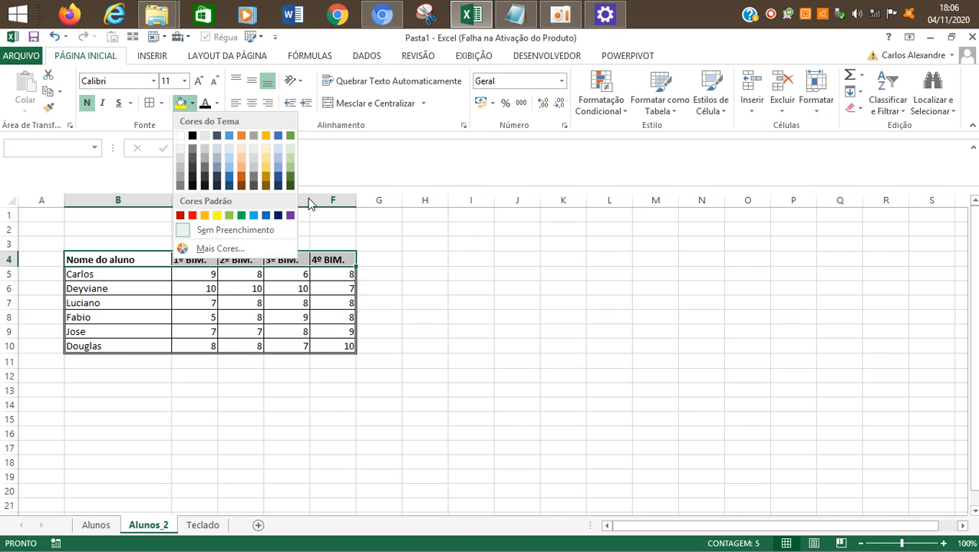
{"action": "left_click", "coordinate": [216, 215]}
{"action": "left_click", "coordinate": [193, 105]}
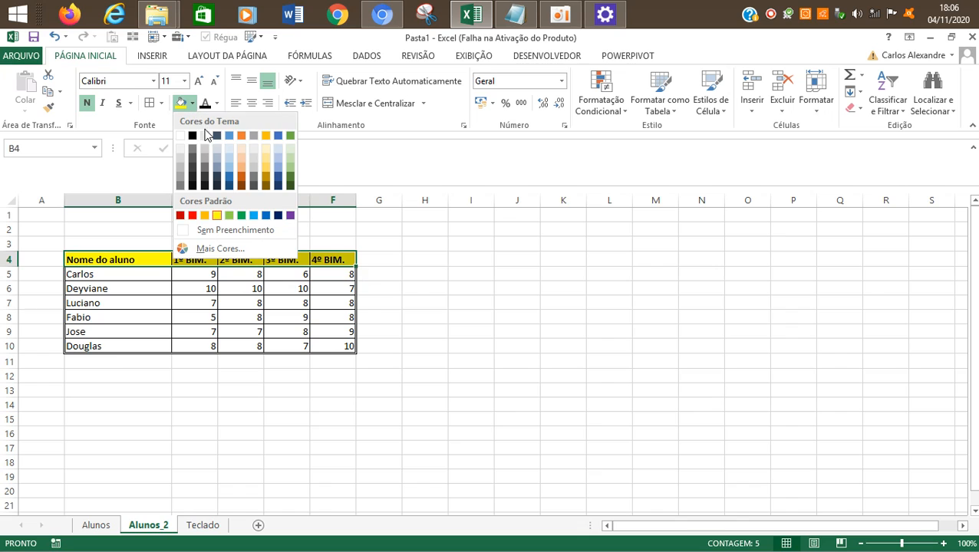
{"action": "left_click", "coordinate": [204, 136]}
Step: Fill the header row B4:F4 with the lightest gold theme color
{"action": "left_click", "coordinate": [194, 104]}
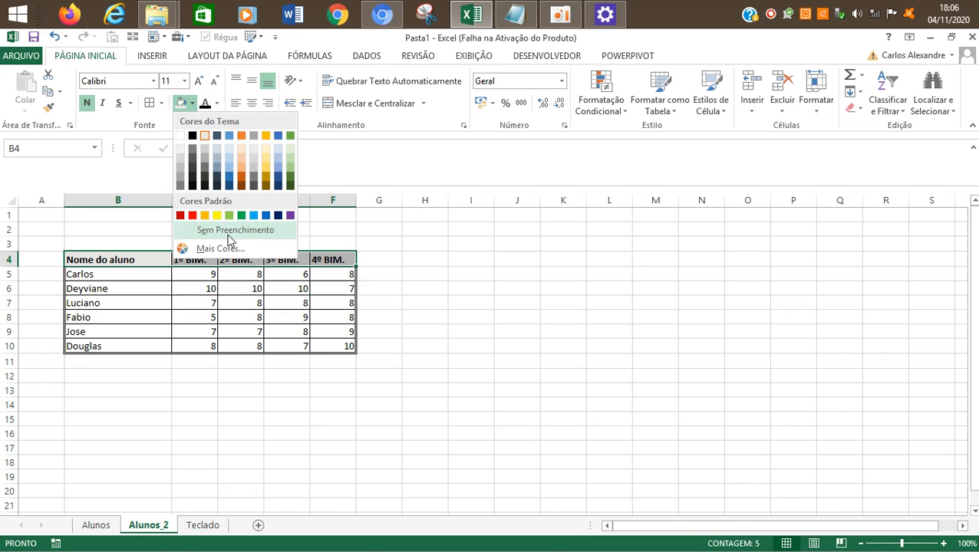
{"action": "left_click", "coordinate": [266, 149]}
{"action": "left_click", "coordinate": [467, 334]}
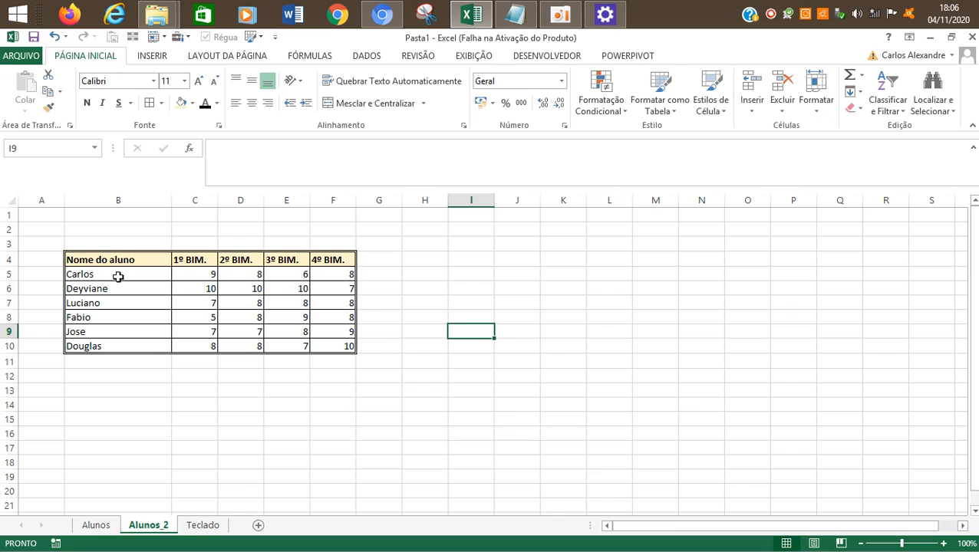
Step: Try a light gold font color on the header row B4:F4 and set it back to black
{"action": "left_click_drag", "start_coordinate": [120, 261], "coordinate": [323, 258]}
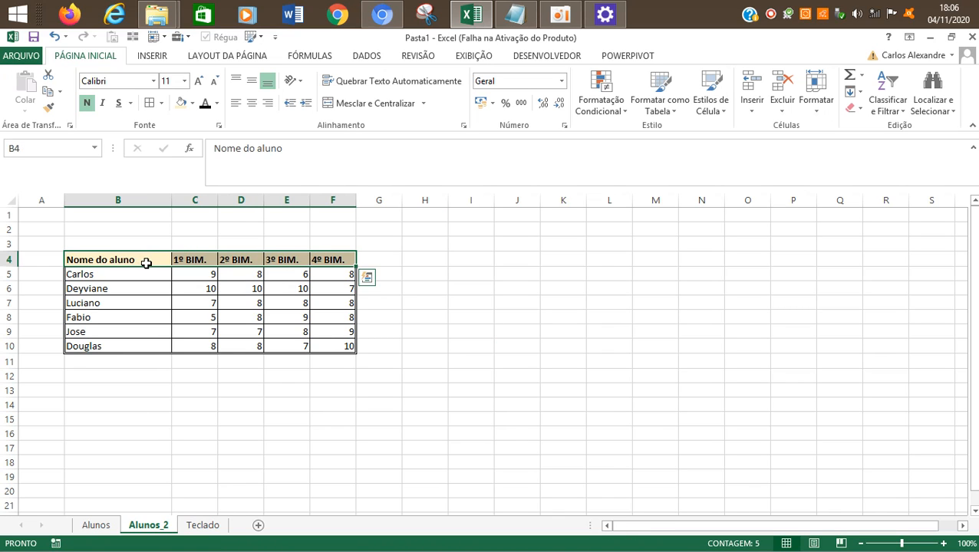
{"action": "left_click", "coordinate": [217, 103]}
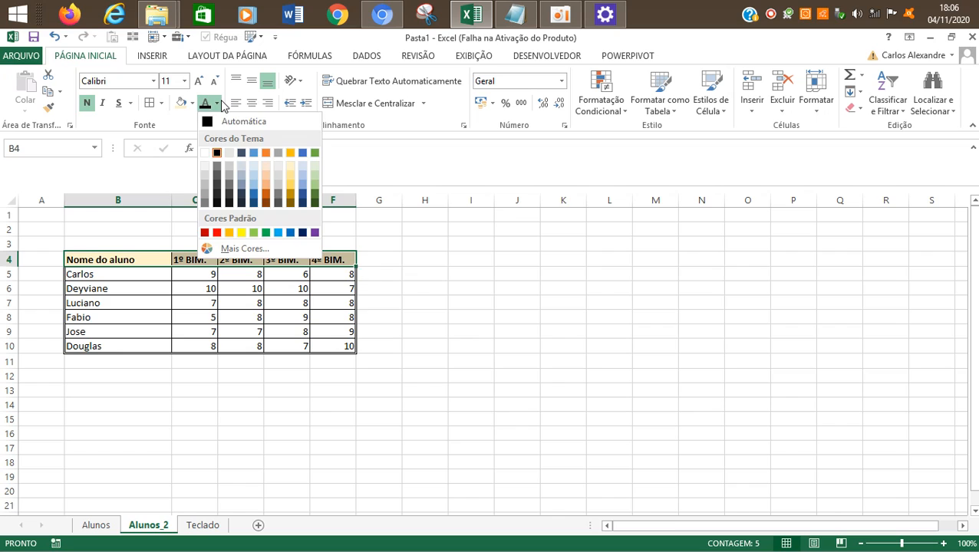
{"action": "left_click", "coordinate": [289, 181]}
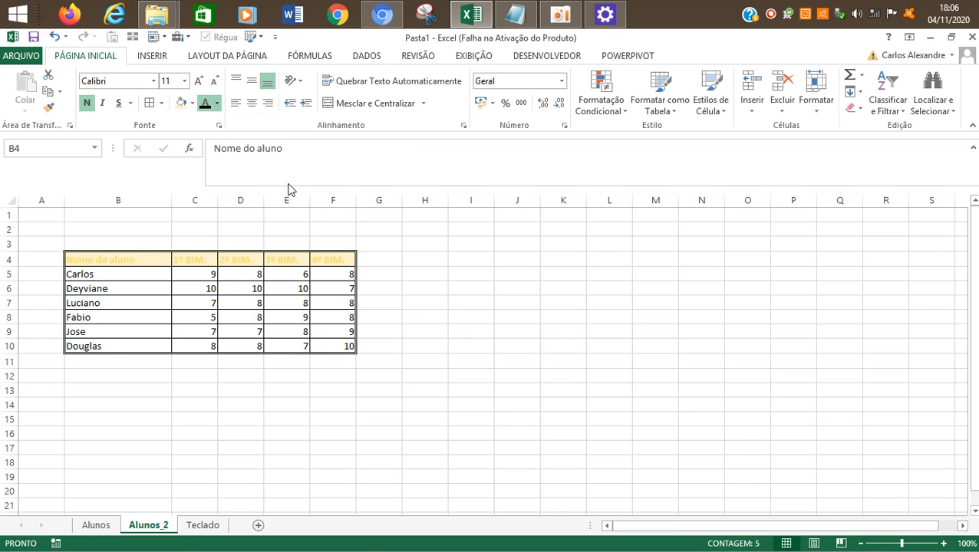
{"action": "left_click", "coordinate": [217, 103]}
{"action": "left_click", "coordinate": [217, 153]}
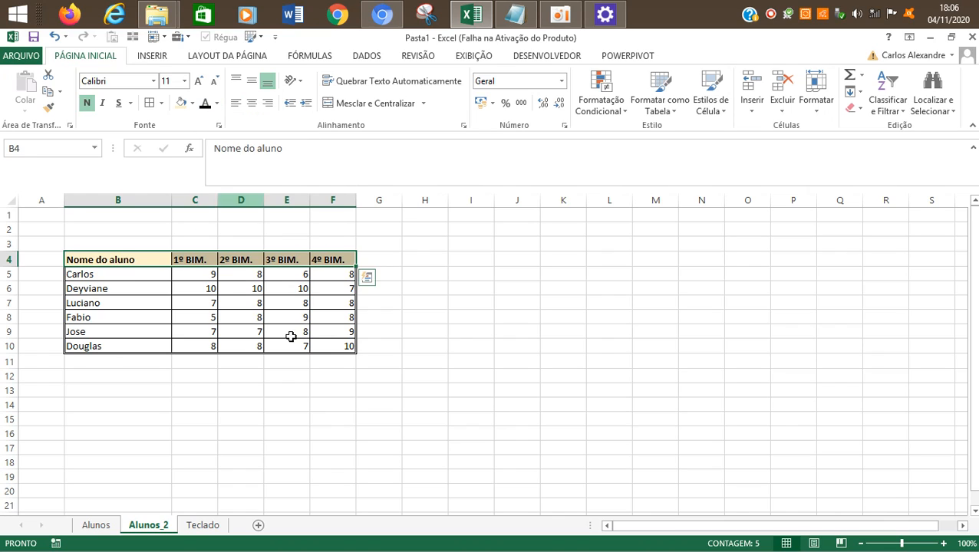
{"action": "left_click", "coordinate": [356, 358]}
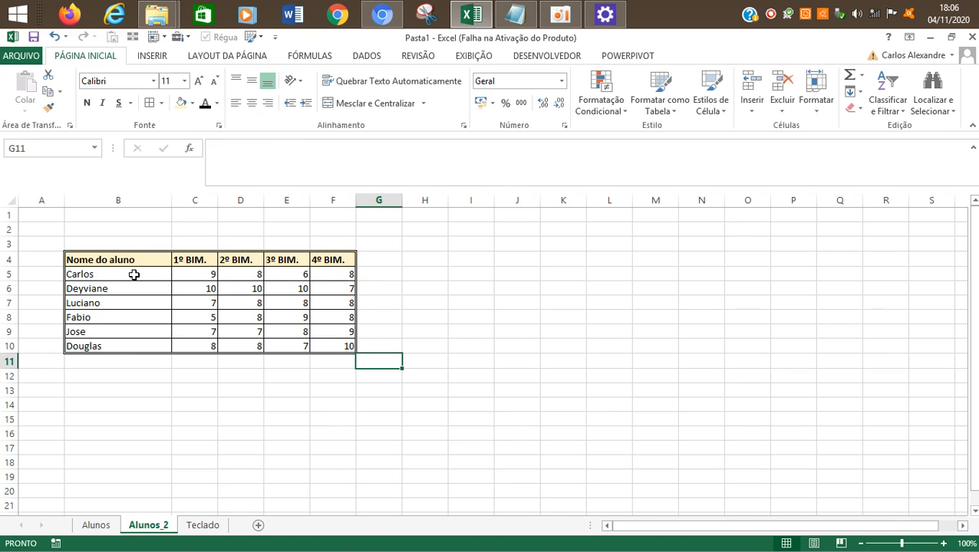
Step: Set the font of the header row B4:F4 to Impact
{"action": "left_click_drag", "start_coordinate": [132, 257], "coordinate": [339, 260]}
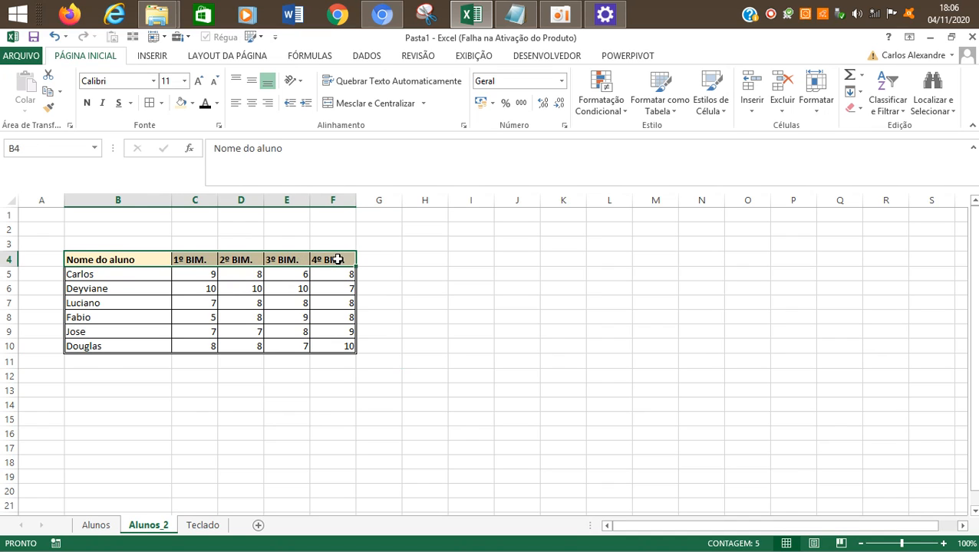
{"action": "left_click", "coordinate": [154, 80]}
{"action": "scroll", "coordinate": [277, 148], "scroll_direction": "down", "scroll_amount": 6}
{"action": "left_click_drag", "start_coordinate": [284, 225], "coordinate": [281, 254]}
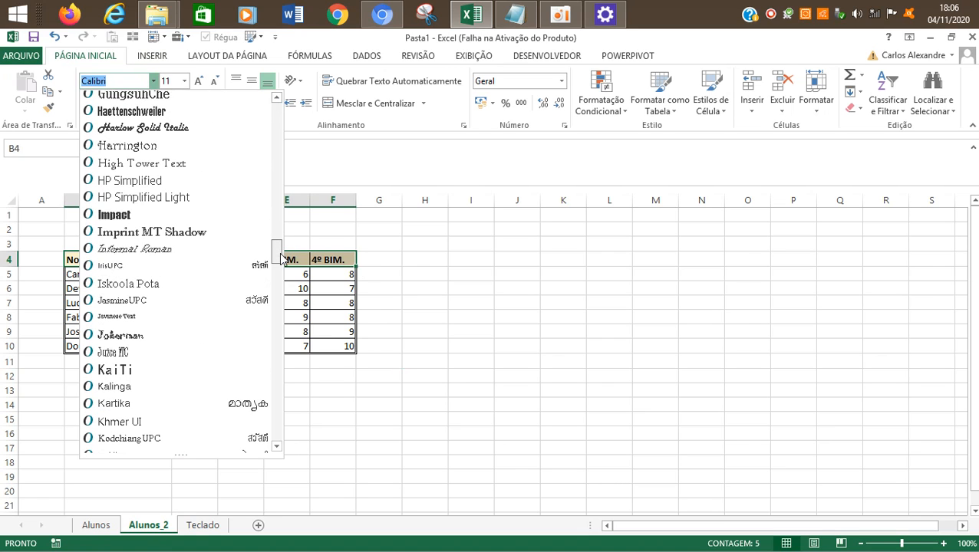
{"action": "mouse_move", "coordinate": [281, 260]}
{"action": "left_mouse_down"}
{"action": "mouse_move", "coordinate": [279, 243]}
{"action": "mouse_move", "coordinate": [278, 433]}
{"action": "mouse_move", "coordinate": [278, 124]}
{"action": "mouse_move", "coordinate": [278, 291]}
{"action": "mouse_move", "coordinate": [277, 253]}
{"action": "left_mouse_up"}
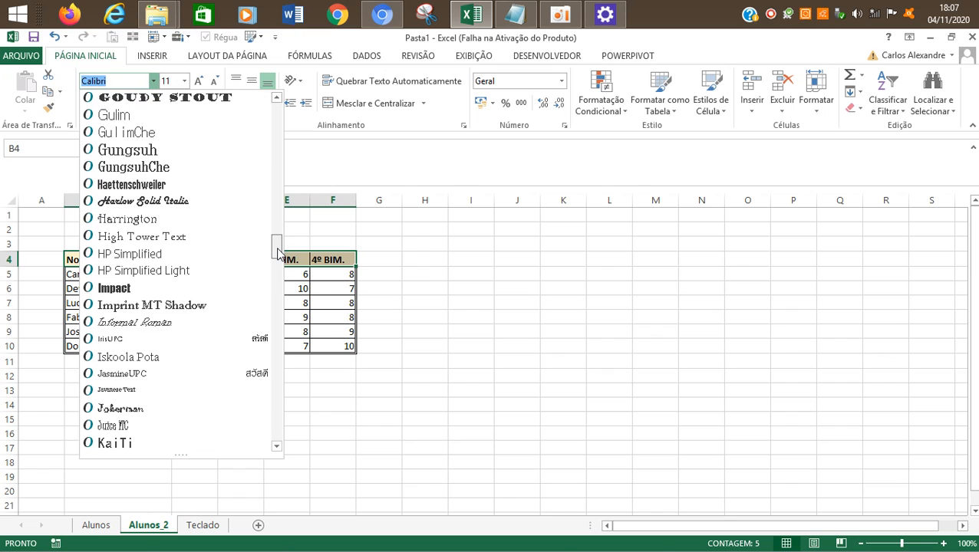
{"action": "left_click", "coordinate": [207, 286]}
{"action": "left_click", "coordinate": [398, 349]}
{"action": "left_click_drag", "start_coordinate": [95, 255], "coordinate": [338, 259]}
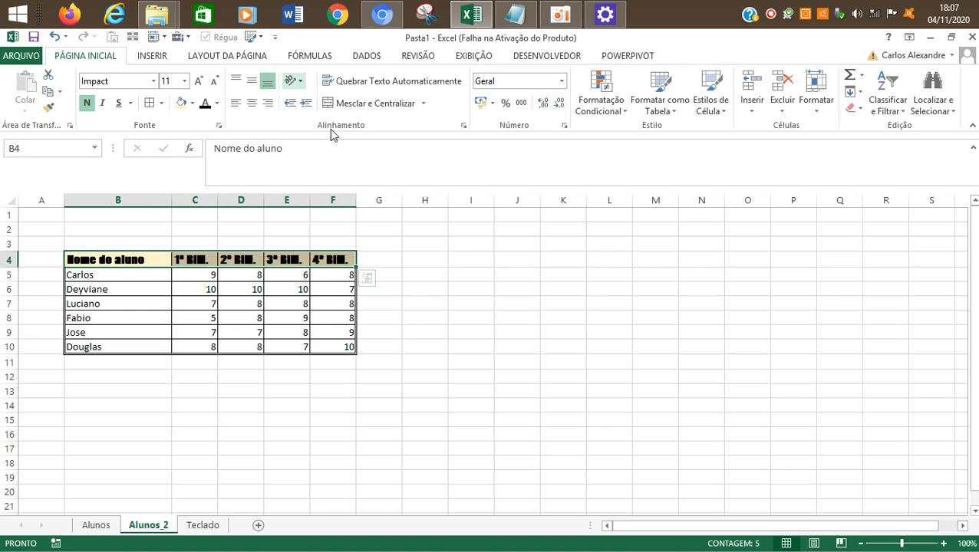
Step: Remove the bold formatting from the header row B4:F4
{"action": "left_click", "coordinate": [560, 14]}
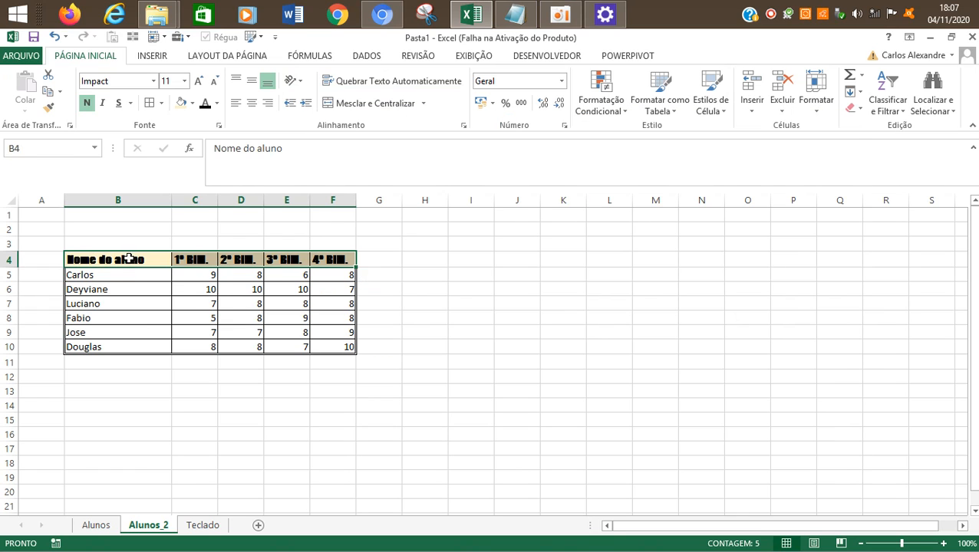
{"action": "left_click", "coordinate": [410, 344]}
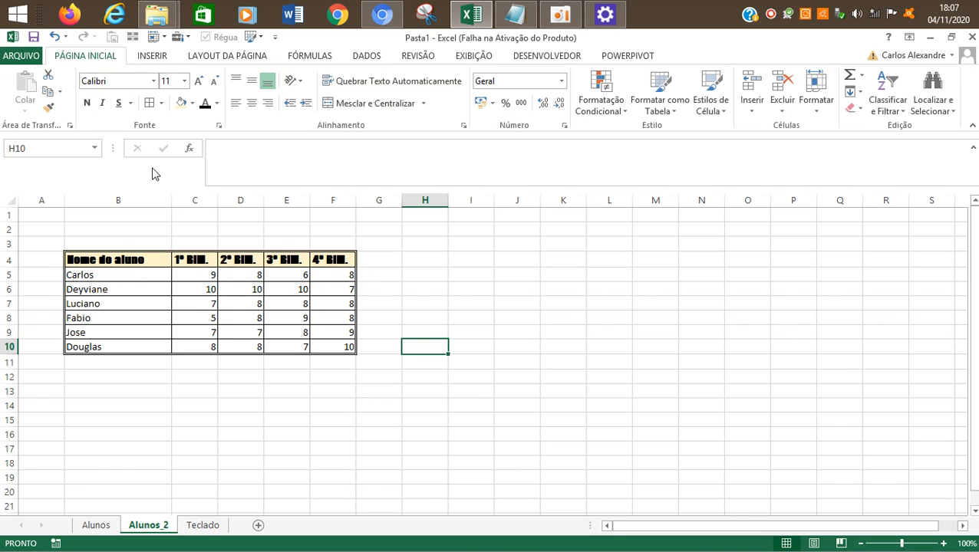
{"action": "left_click", "coordinate": [148, 259]}
{"action": "left_click_drag", "start_coordinate": [148, 259], "coordinate": [333, 260]}
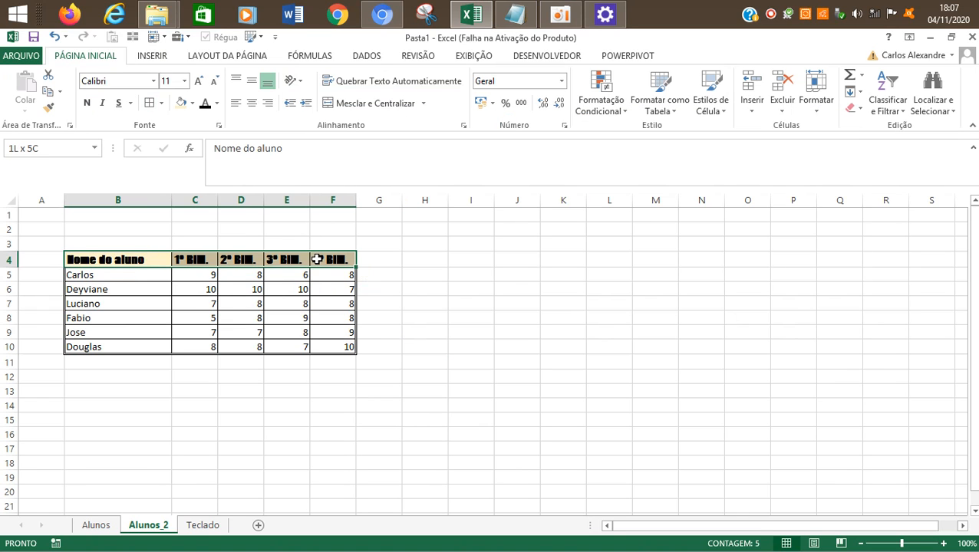
{"action": "left_click", "coordinate": [88, 102]}
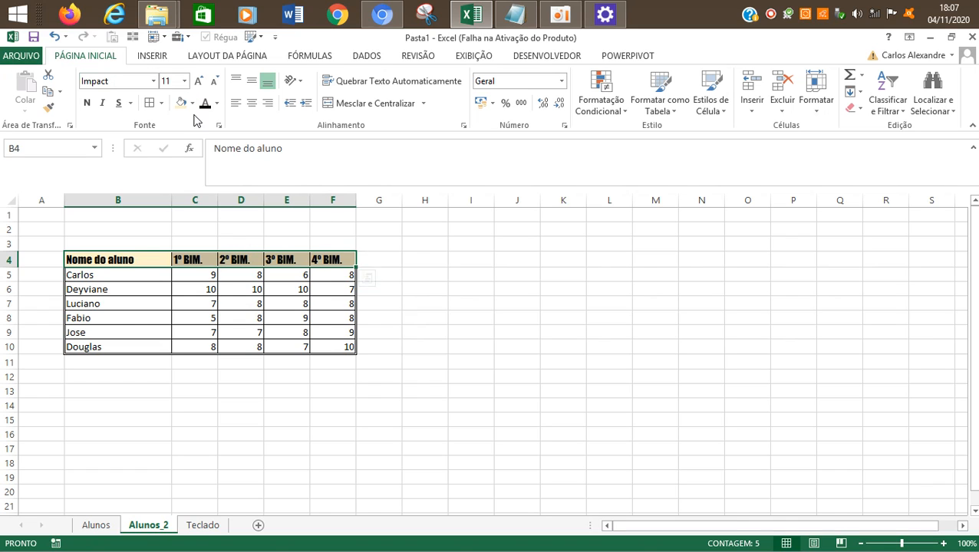
Step: Try enlarging the header row's font to 24 points and reduce it to 12
{"action": "left_click", "coordinate": [198, 82]}
{"action": "left_click", "coordinate": [198, 81]}
{"action": "left_click", "coordinate": [198, 82]}
{"action": "left_click", "coordinate": [198, 81]}
{"action": "left_click", "coordinate": [198, 81]}
{"action": "left_click", "coordinate": [198, 81]}
{"action": "left_click", "coordinate": [198, 81]}
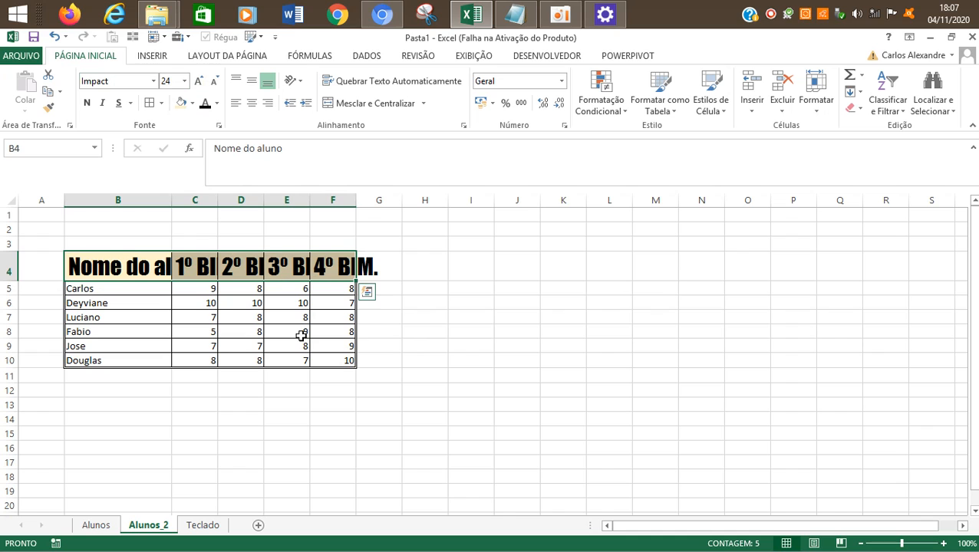
{"action": "left_click", "coordinate": [214, 81]}
{"action": "left_click", "coordinate": [213, 80]}
{"action": "left_click", "coordinate": [214, 80]}
{"action": "left_click", "coordinate": [214, 80]}
{"action": "left_click", "coordinate": [214, 80]}
{"action": "left_click", "coordinate": [214, 81]}
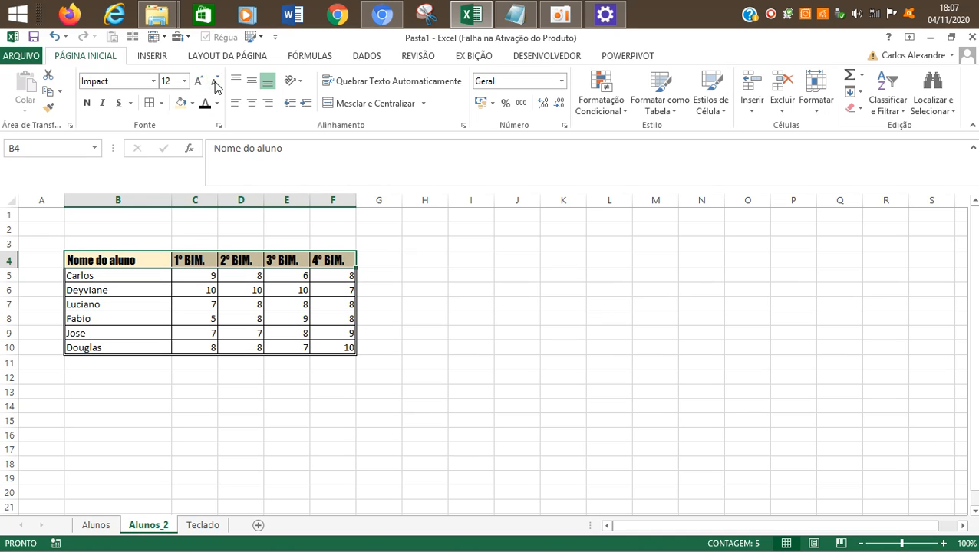
Step: Set the header row's font size to 18 and AutoFit the widths of columns B to G
{"action": "left_click", "coordinate": [198, 82]}
{"action": "left_click", "coordinate": [198, 82]}
{"action": "left_click", "coordinate": [198, 81]}
{"action": "left_click_drag", "start_coordinate": [138, 198], "coordinate": [386, 254]}
{"action": "left_click_drag", "start_coordinate": [218, 199], "coordinate": [219, 199]}
{"action": "double_click", "coordinate": [219, 199]}
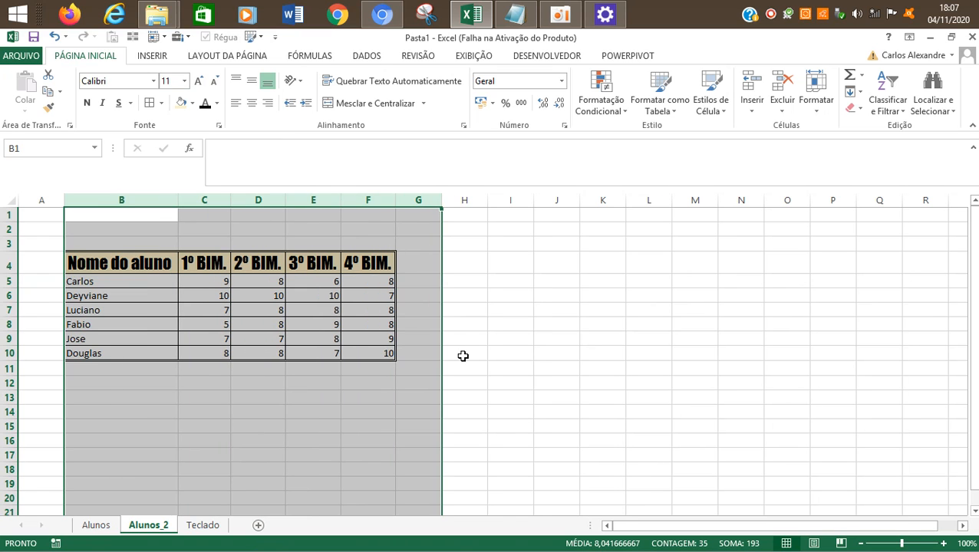
{"action": "left_click", "coordinate": [453, 331]}
{"action": "left_click_drag", "start_coordinate": [168, 201], "coordinate": [354, 218]}
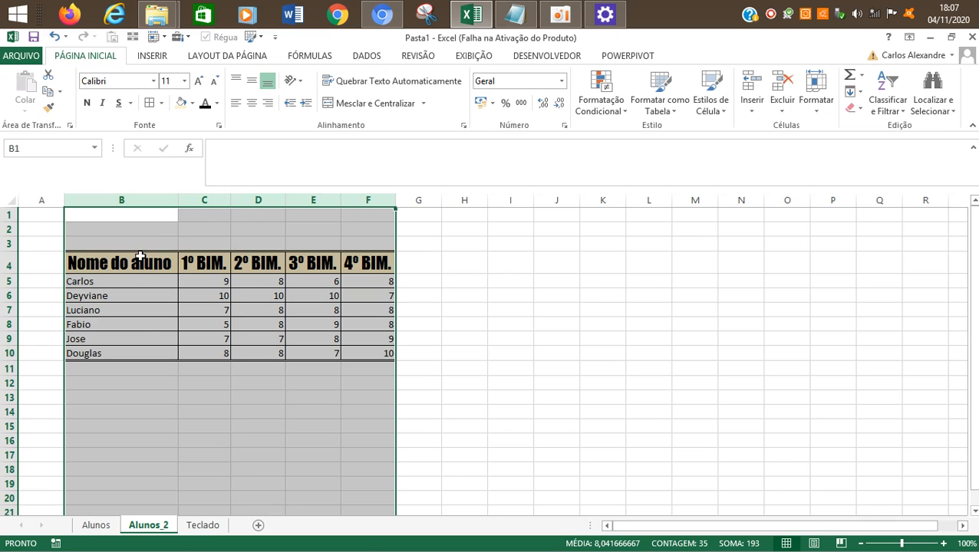
{"action": "left_click_drag", "start_coordinate": [123, 273], "coordinate": [368, 263]}
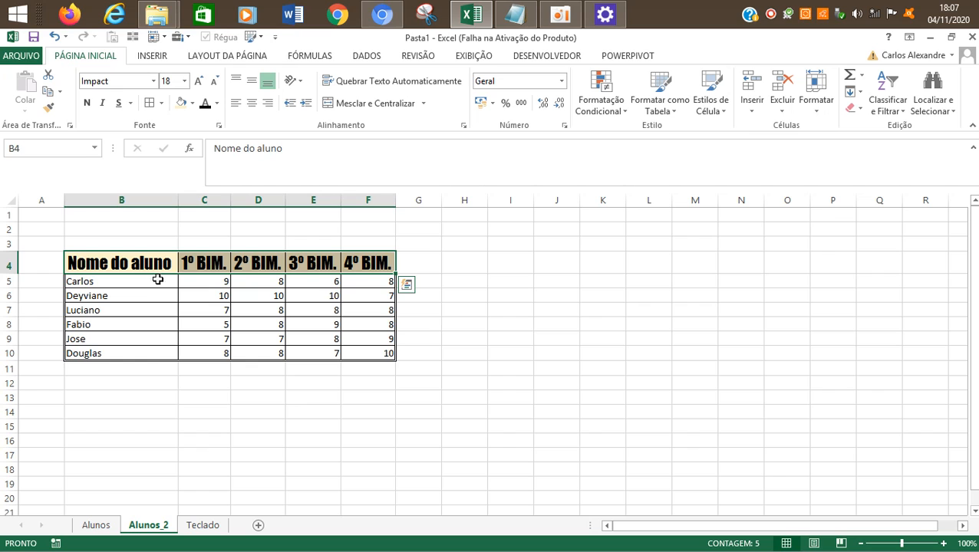
{"action": "left_click", "coordinate": [560, 15]}
{"action": "left_click", "coordinate": [835, 120]}
Step: Make the student names in B5:B10 bold, set their font to Agency FB and enlarge the text
{"action": "left_click_drag", "start_coordinate": [91, 284], "coordinate": [140, 314]}
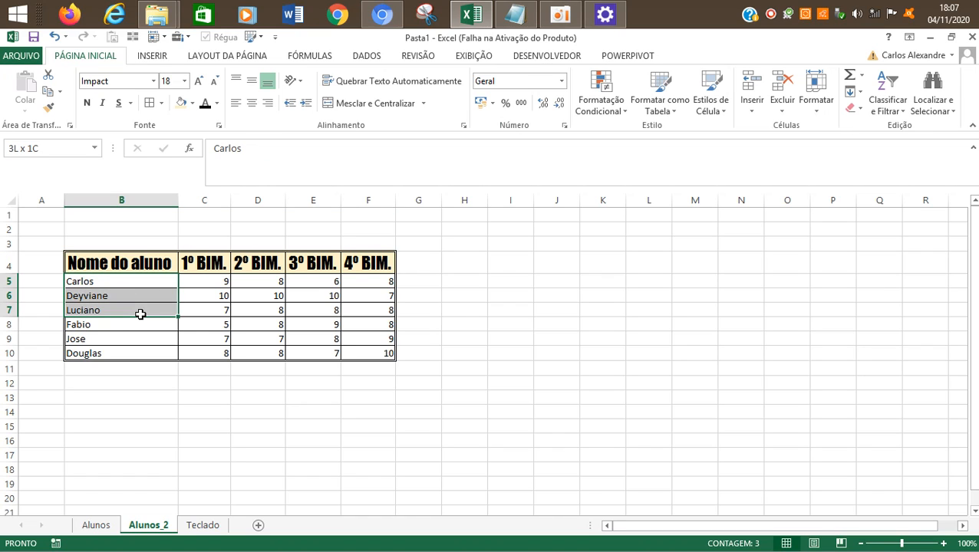
{"action": "left_click_drag", "start_coordinate": [140, 314], "coordinate": [140, 316]}
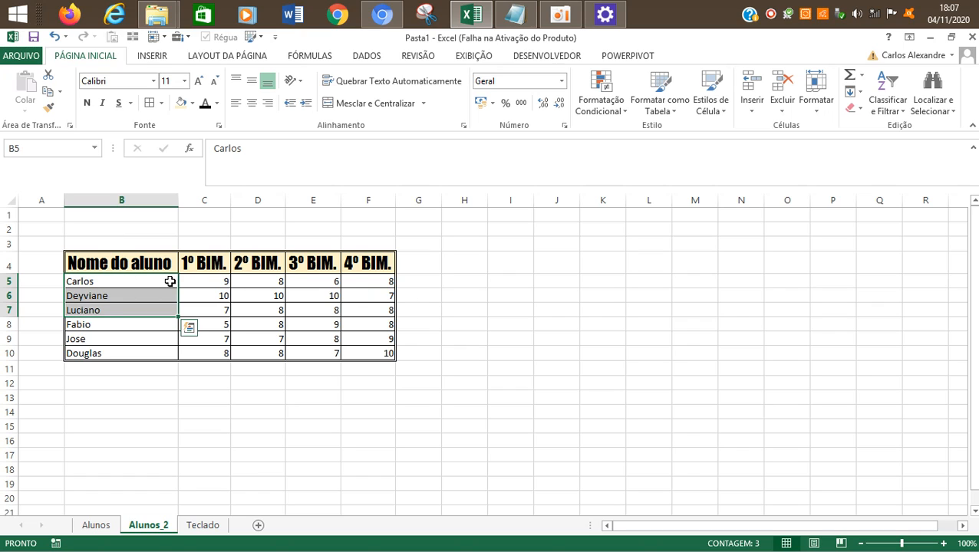
{"action": "left_click_drag", "start_coordinate": [125, 286], "coordinate": [116, 353]}
{"action": "left_click", "coordinate": [86, 104]}
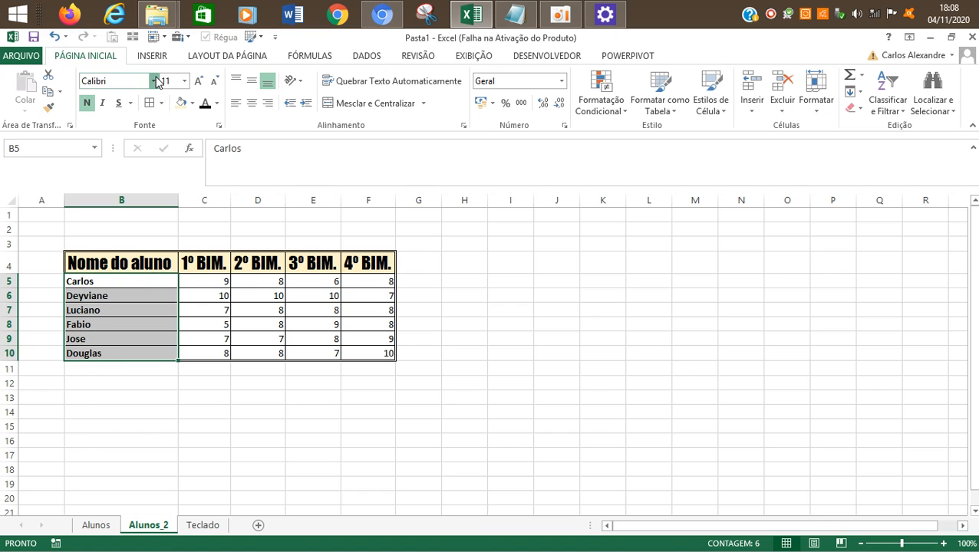
{"action": "left_click", "coordinate": [153, 80]}
{"action": "left_click", "coordinate": [135, 168]}
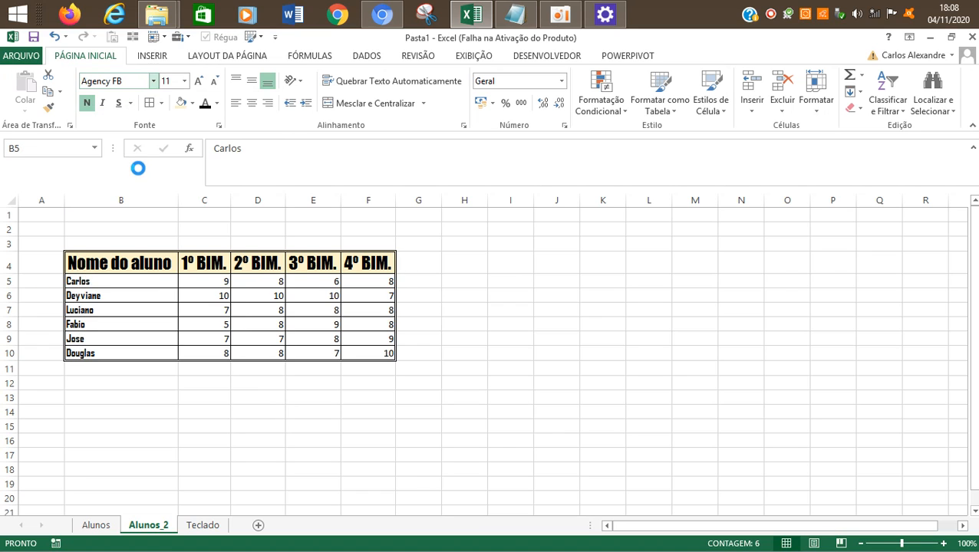
{"action": "left_click", "coordinate": [200, 82]}
{"action": "left_click", "coordinate": [199, 83]}
Step: Reduce the font size of the header row B4:F4 to 14
{"action": "left_click_drag", "start_coordinate": [102, 255], "coordinate": [368, 263]}
{"action": "left_click", "coordinate": [214, 81]}
{"action": "left_click", "coordinate": [214, 81]}
Step: Try center, middle, bottom and right alignment on the grades in C5:F10
{"action": "left_click_drag", "start_coordinate": [228, 280], "coordinate": [371, 375]}
{"action": "left_click", "coordinate": [252, 104]}
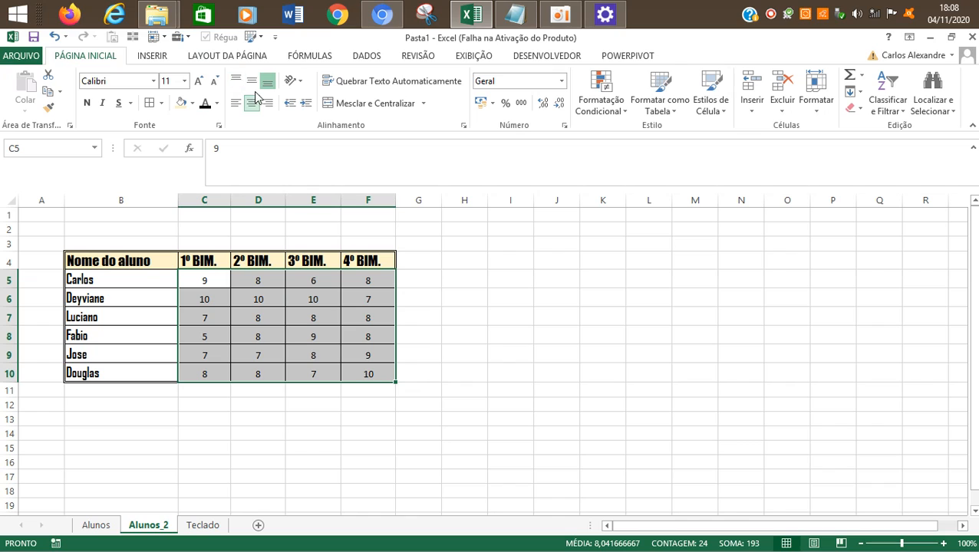
{"action": "left_click", "coordinate": [251, 83]}
{"action": "left_click", "coordinate": [268, 82]}
{"action": "left_click", "coordinate": [268, 102]}
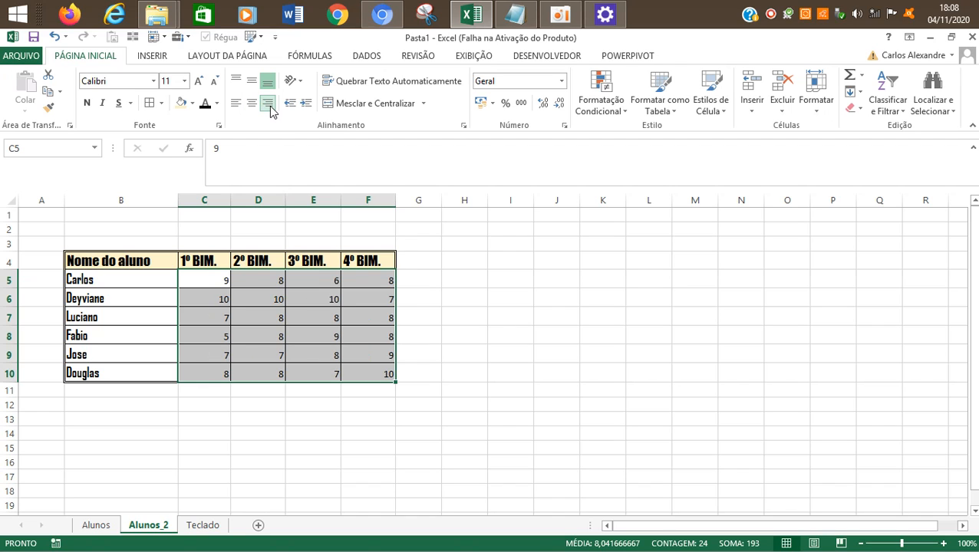
Step: Align the grades in C5:F10 to the left and top of their cells
{"action": "left_click", "coordinate": [235, 103]}
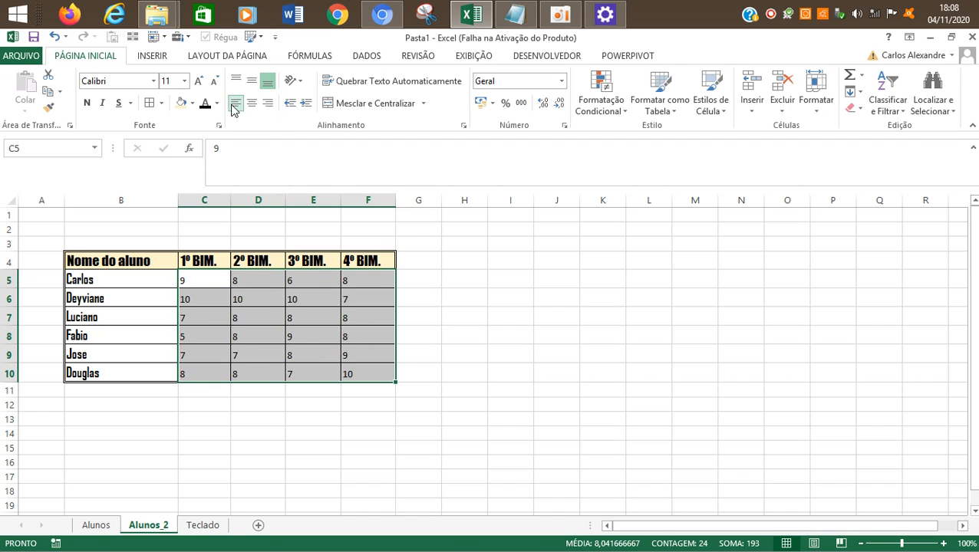
{"action": "left_click", "coordinate": [236, 82]}
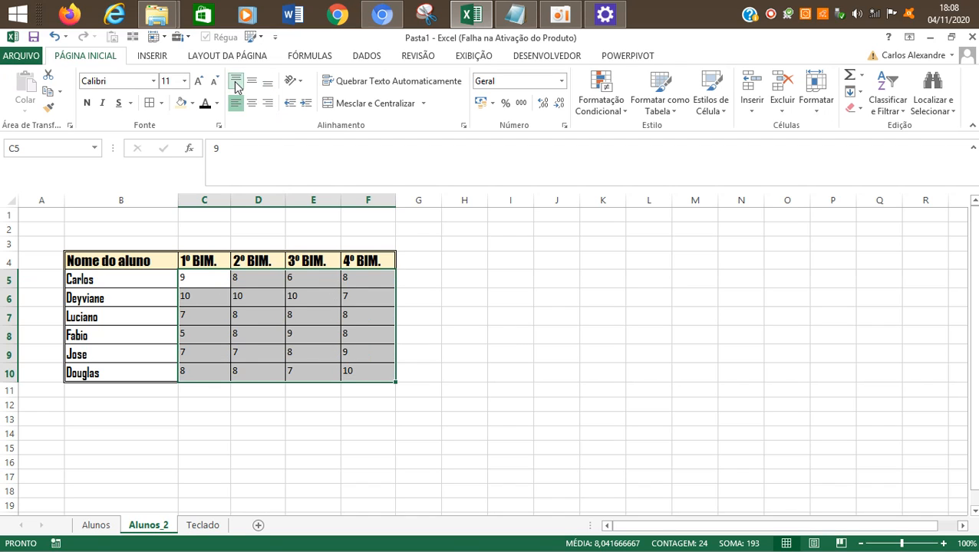
{"action": "left_click", "coordinate": [445, 358]}
{"action": "left_click_drag", "start_coordinate": [185, 284], "coordinate": [383, 374]}
{"action": "left_click", "coordinate": [415, 297]}
{"action": "left_click", "coordinate": [146, 276]}
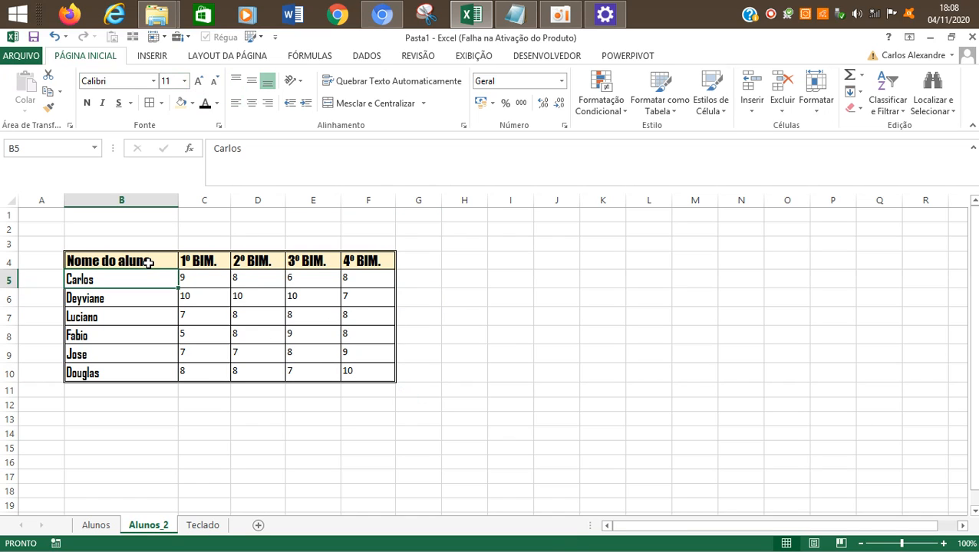
{"action": "left_click", "coordinate": [148, 259]}
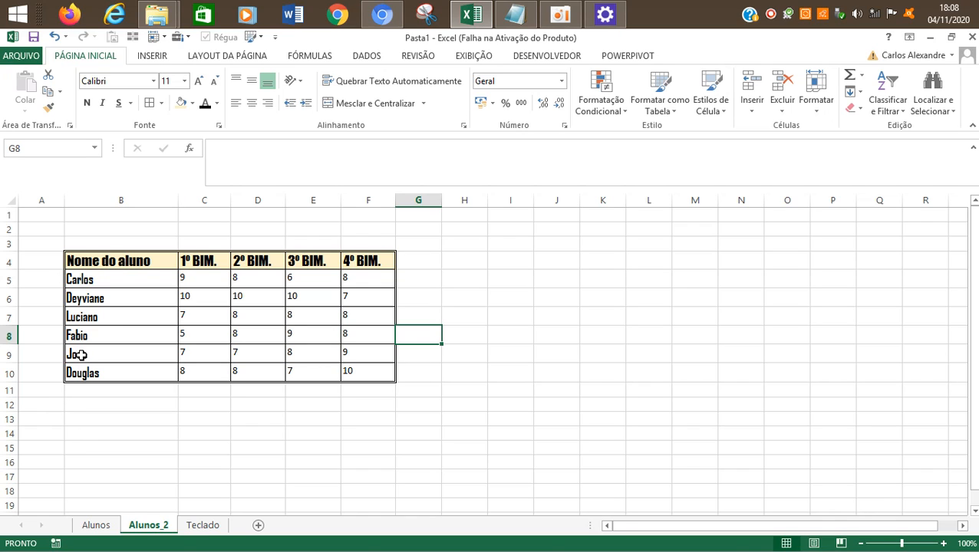
{"action": "left_click", "coordinate": [122, 259]}
{"action": "left_click_drag", "start_coordinate": [202, 261], "coordinate": [368, 264]}
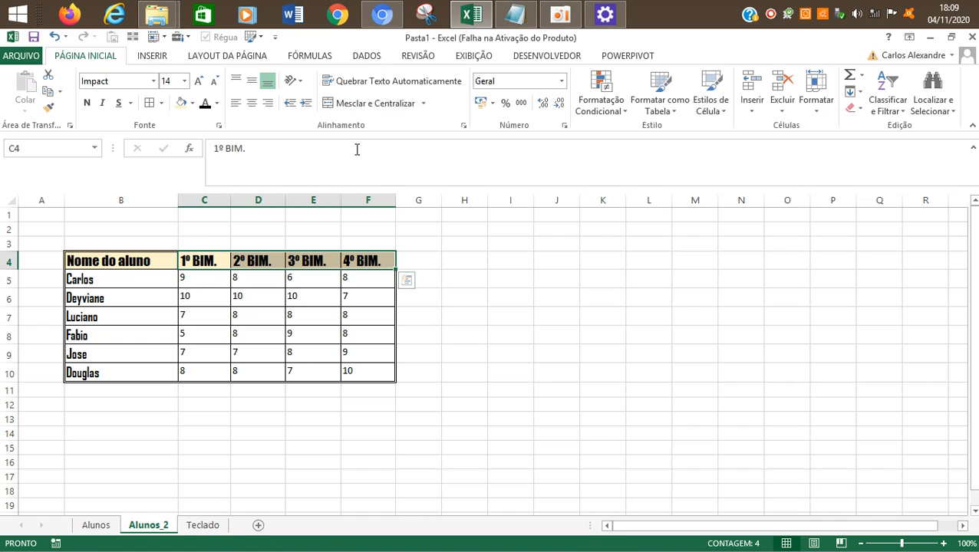
{"action": "left_click", "coordinate": [197, 261]}
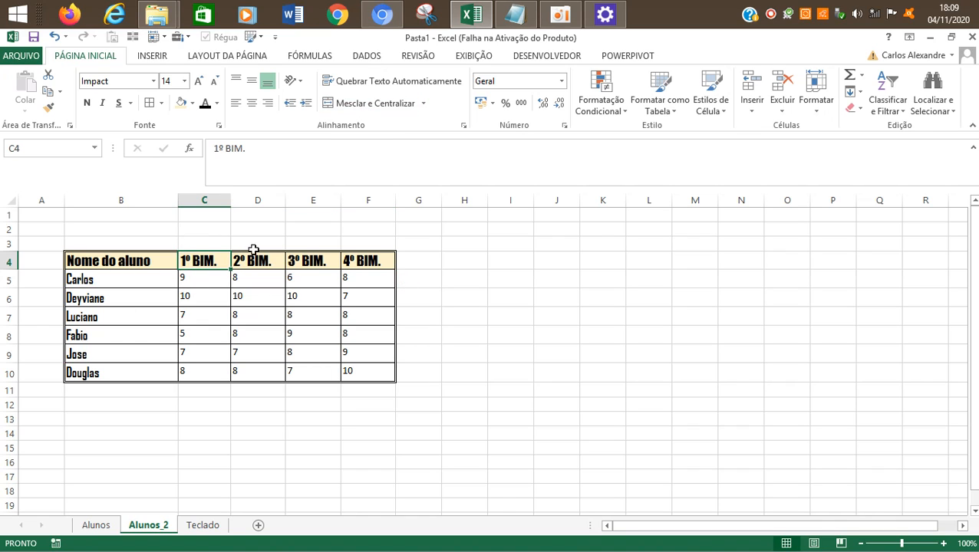
Step: Narrow columns C to F equally so the bimester headings no longer fit in their cells
{"action": "left_click_drag", "start_coordinate": [209, 200], "coordinate": [349, 201]}
{"action": "left_click_drag", "start_coordinate": [286, 200], "coordinate": [251, 217]}
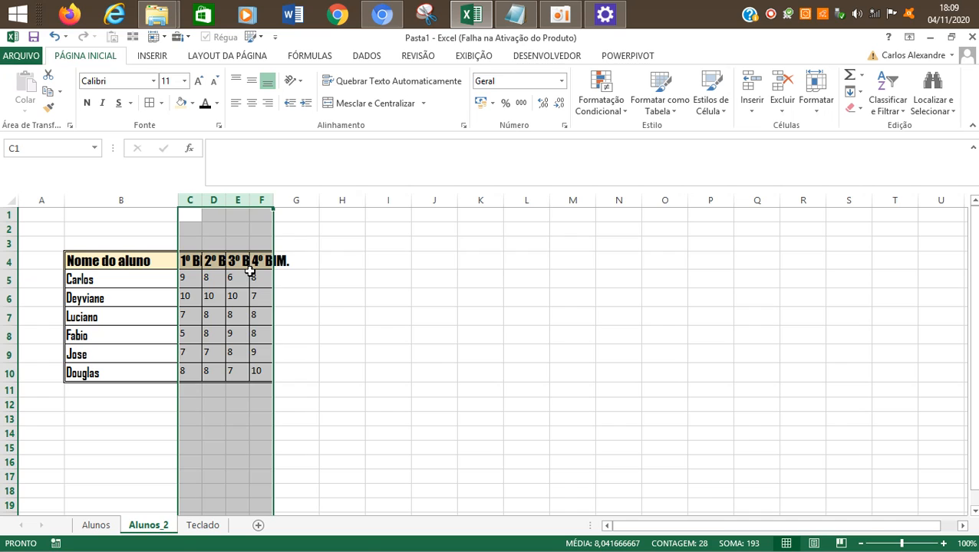
{"action": "left_click", "coordinate": [304, 305]}
Step: Turn on text wrapping for the bimester headings in C4:F4
{"action": "left_click", "coordinate": [188, 261]}
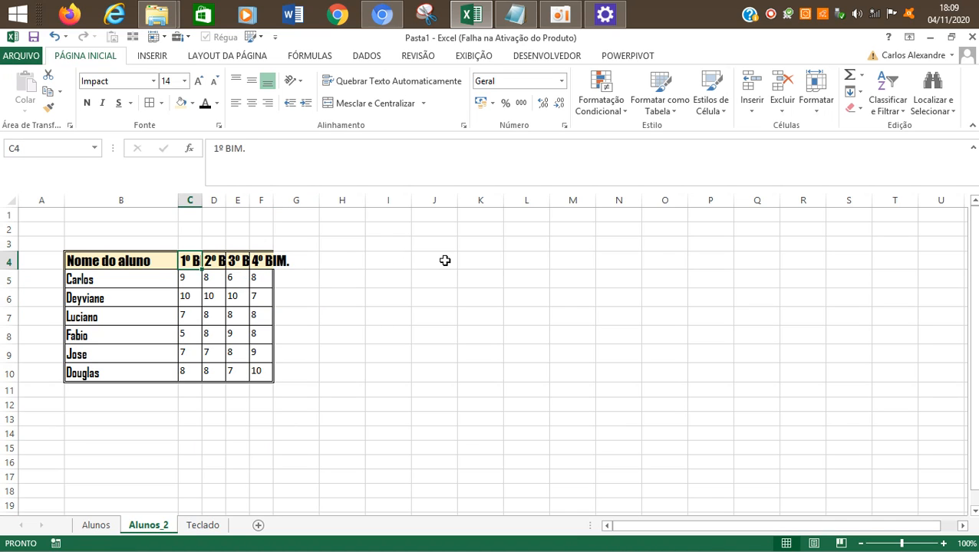
{"action": "left_click_drag", "start_coordinate": [190, 261], "coordinate": [264, 262]}
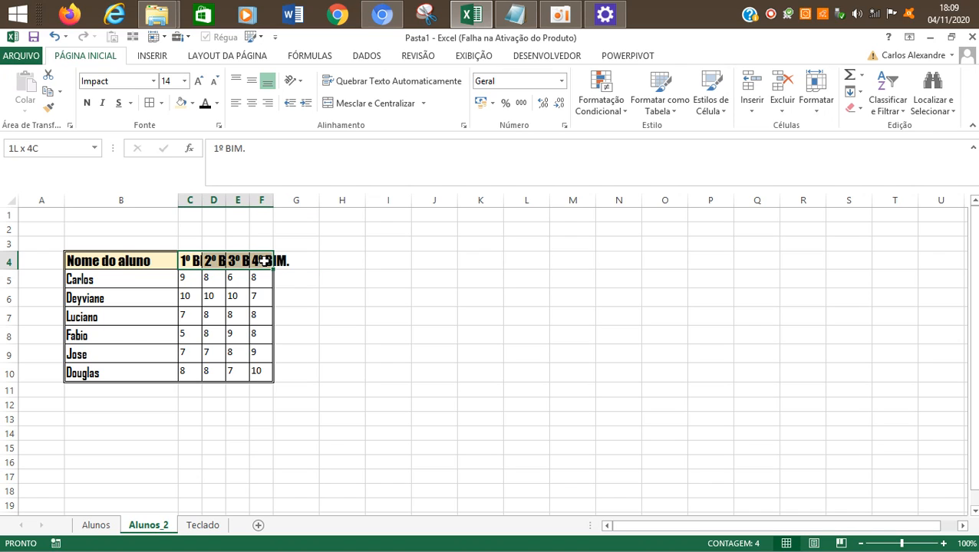
{"action": "left_click", "coordinate": [358, 82]}
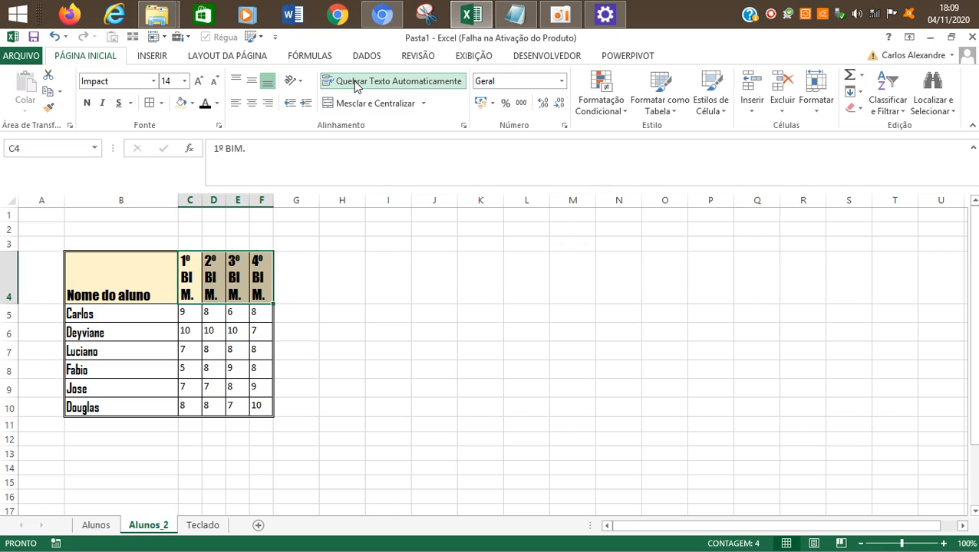
{"action": "left_click", "coordinate": [294, 300]}
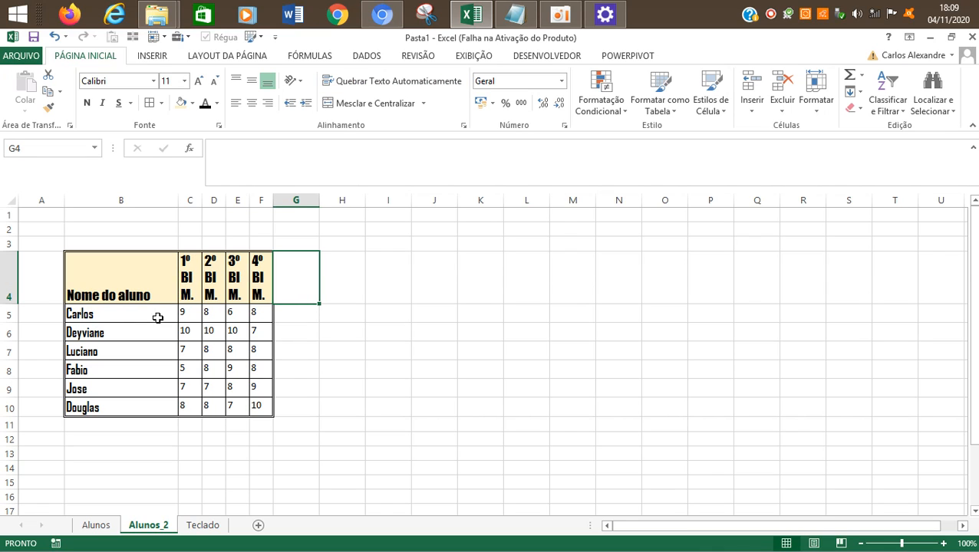
Step: Reduce the height of row 4 to about two text lines and AutoFit columns C to F
{"action": "mouse_move", "coordinate": [7, 301]}
{"action": "left_mouse_down"}
{"action": "mouse_move", "coordinate": [7, 274]}
{"action": "mouse_move", "coordinate": [4, 283]}
{"action": "left_mouse_up"}
{"action": "left_click", "coordinate": [354, 315]}
{"action": "left_click_drag", "start_coordinate": [191, 200], "coordinate": [258, 207]}
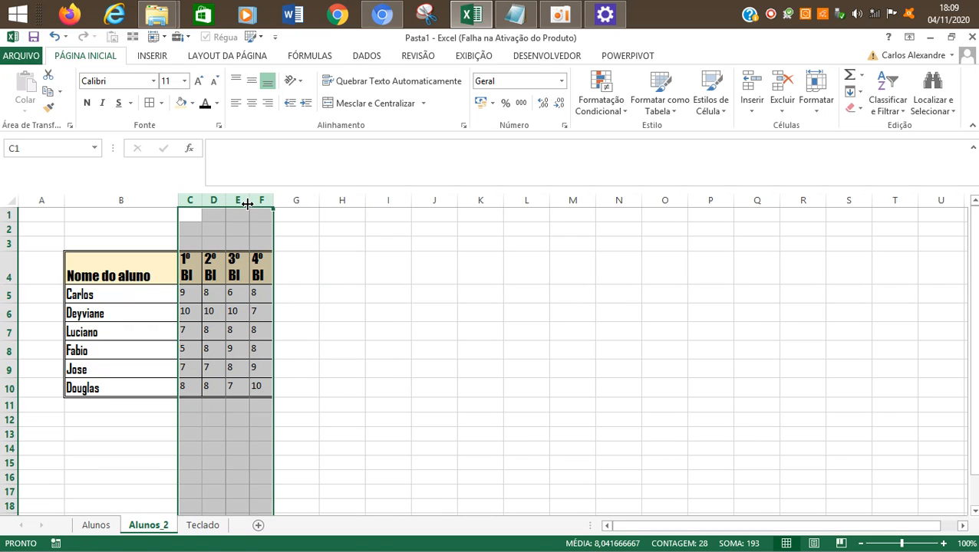
{"action": "double_click", "coordinate": [249, 200]}
{"action": "left_click", "coordinate": [400, 350]}
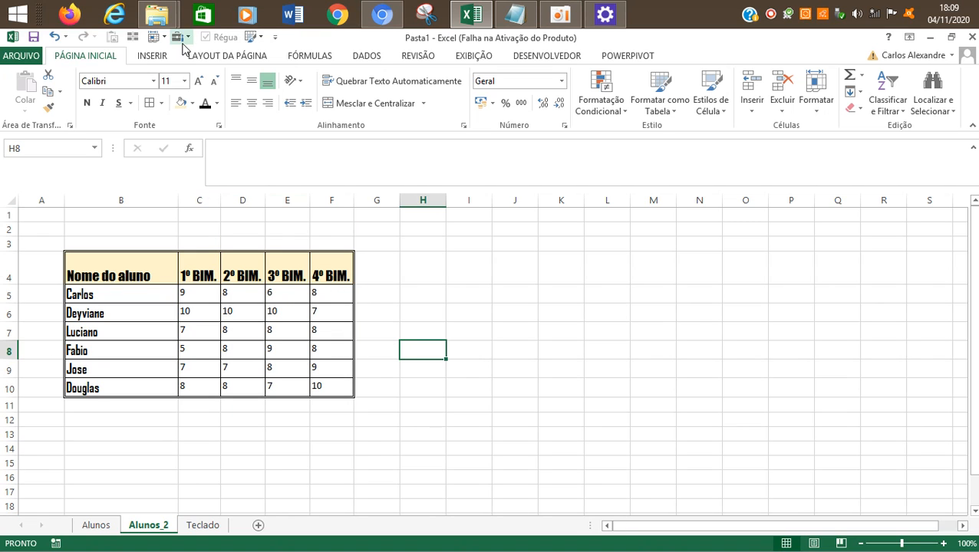
Step: Center the bimester headings in C4:F4 horizontally and align them to the middle vertically
{"action": "left_click", "coordinate": [561, 6]}
{"action": "left_click", "coordinate": [194, 277]}
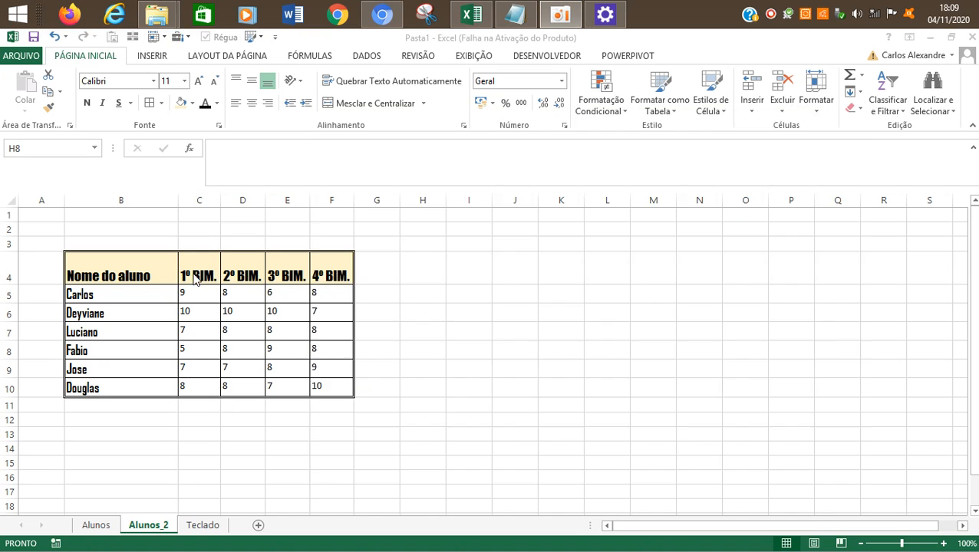
{"action": "left_click_drag", "start_coordinate": [195, 277], "coordinate": [343, 281]}
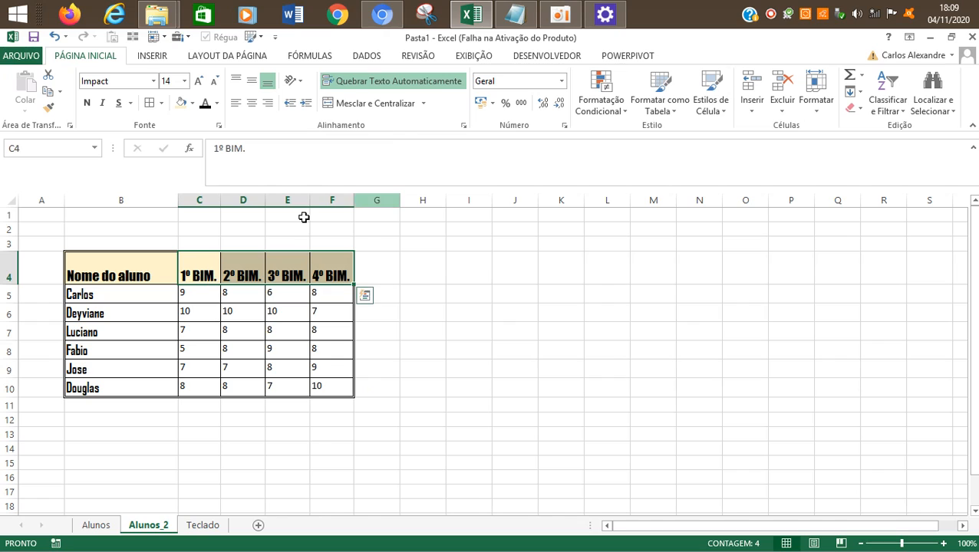
{"action": "left_click_drag", "start_coordinate": [185, 274], "coordinate": [323, 273]}
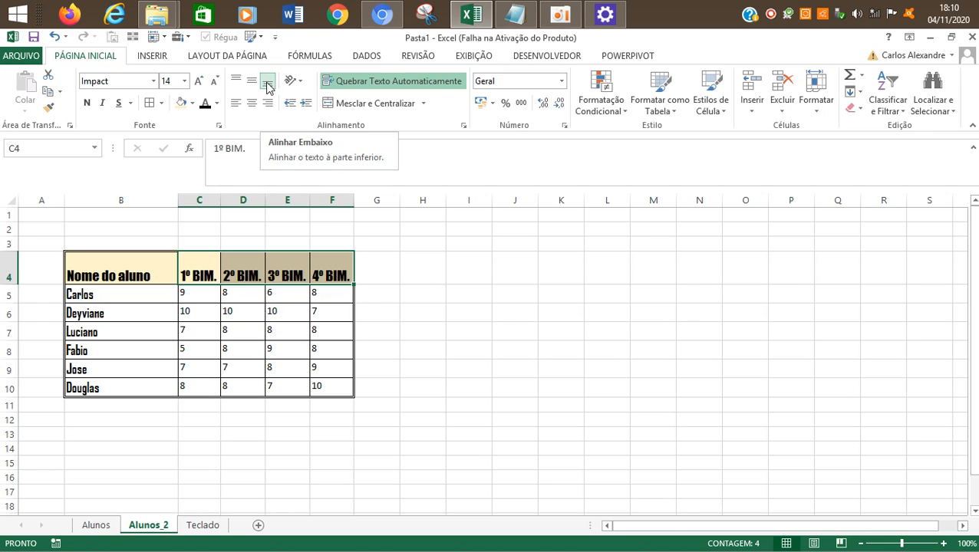
{"action": "left_click", "coordinate": [252, 103]}
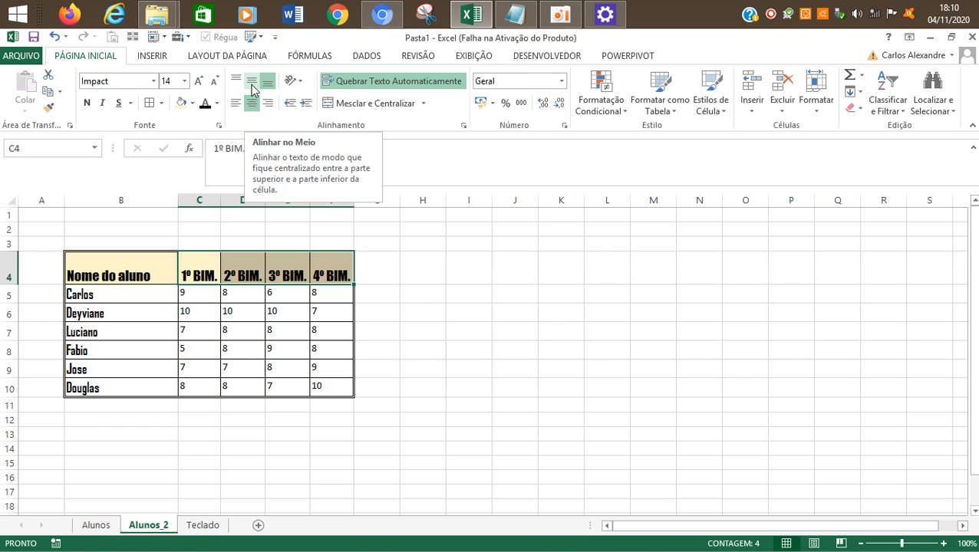
{"action": "left_click", "coordinate": [253, 90]}
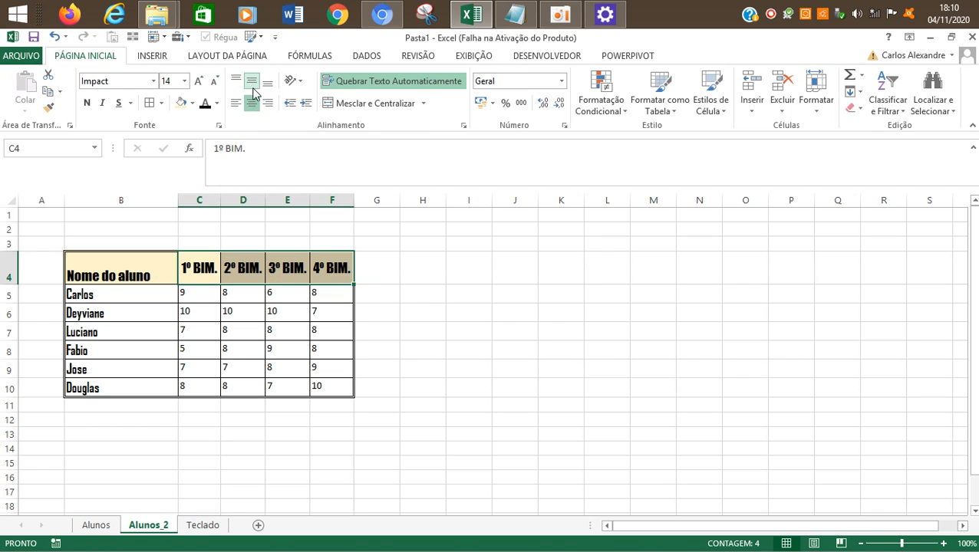
Step: Reduce the height of row 4 slightly so the heading row fits the text more closely
{"action": "left_click", "coordinate": [381, 329]}
{"action": "left_click_drag", "start_coordinate": [217, 278], "coordinate": [347, 282]}
{"action": "left_click_drag", "start_coordinate": [12, 283], "coordinate": [11, 278]}
{"action": "left_click", "coordinate": [458, 360]}
Step: Center the "Nome do aluno" heading in B4 horizontally and align it to the middle vertically
{"action": "left_click", "coordinate": [111, 265]}
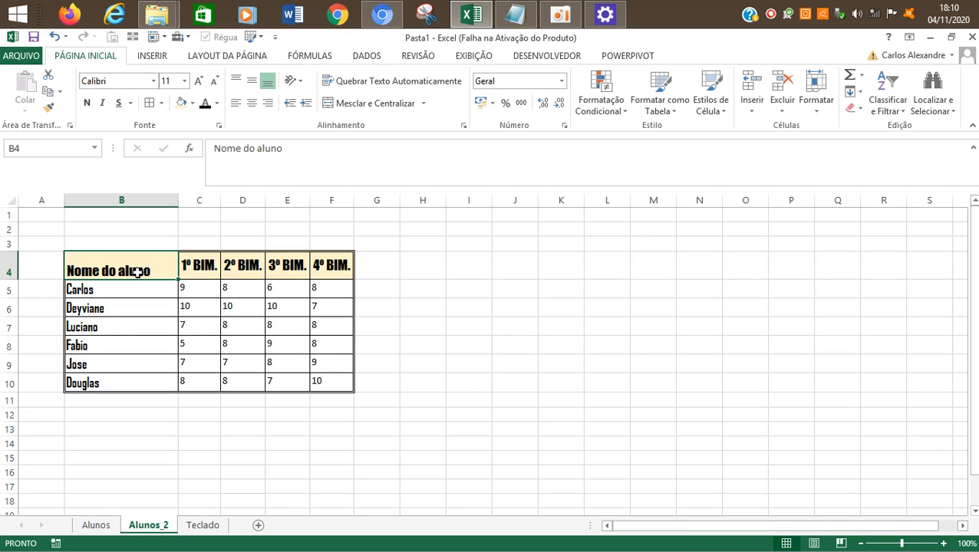
{"action": "left_click", "coordinate": [251, 103]}
{"action": "left_click", "coordinate": [252, 84]}
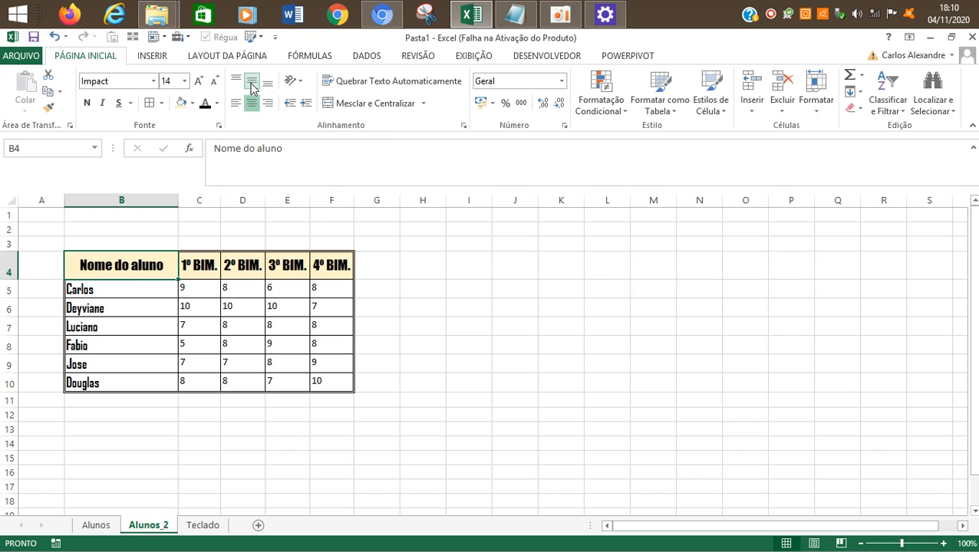
{"action": "left_click", "coordinate": [486, 457]}
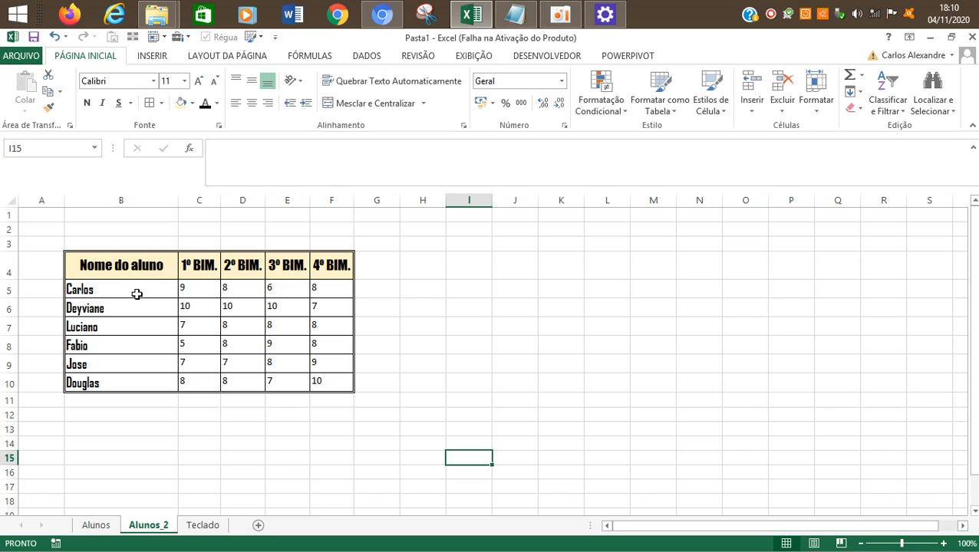
Step: Fill the grade cells C5:F10 with the lightest green theme color
{"action": "left_click_drag", "start_coordinate": [199, 290], "coordinate": [319, 376]}
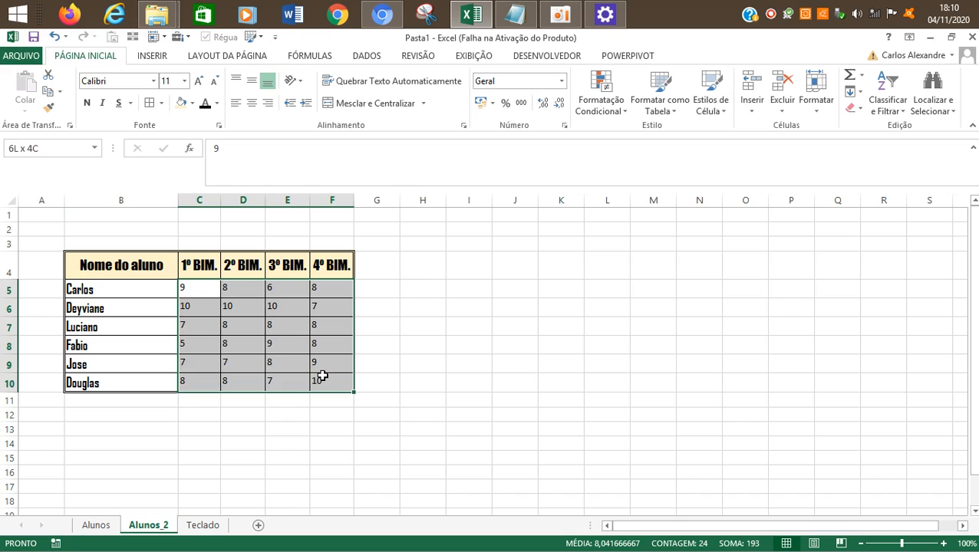
{"action": "left_click", "coordinate": [192, 104]}
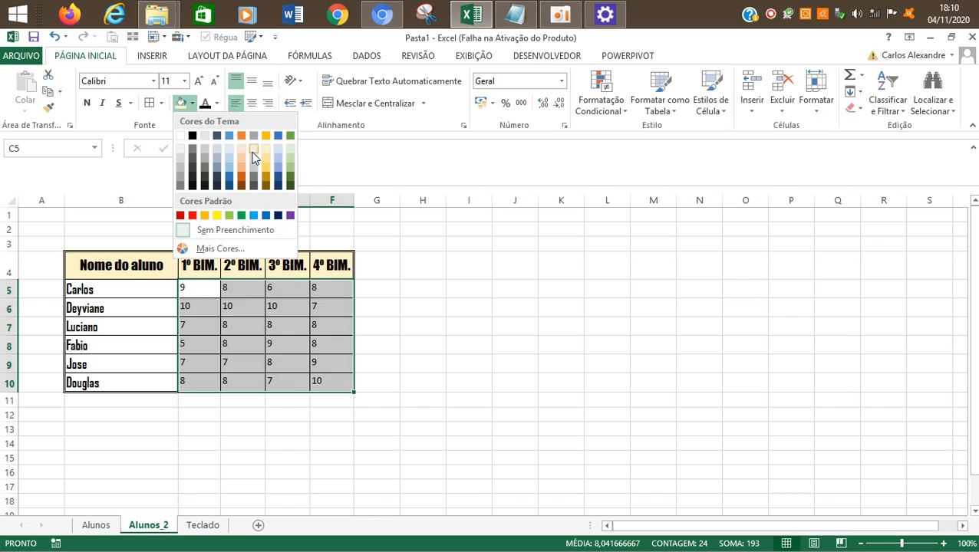
{"action": "left_click", "coordinate": [291, 149]}
{"action": "left_click", "coordinate": [539, 409]}
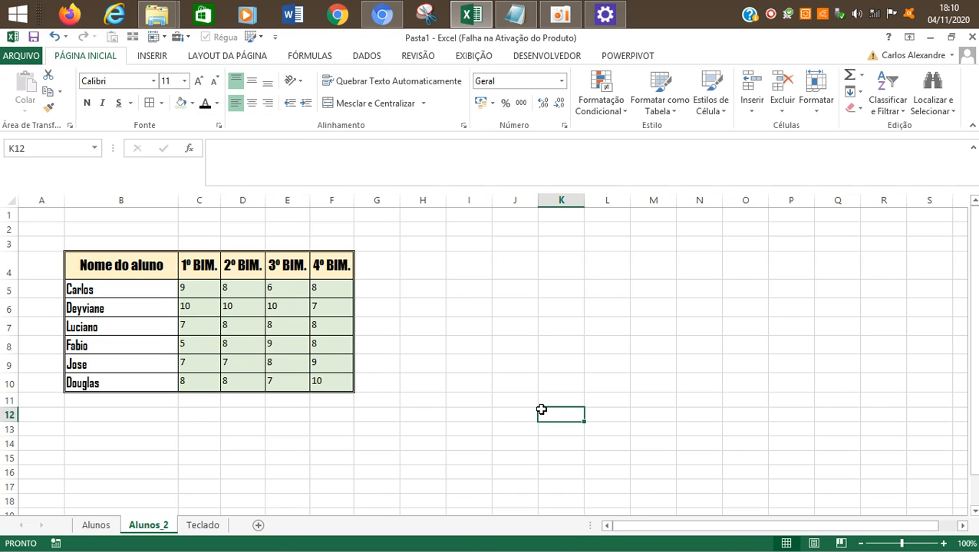
{"action": "left_click_drag", "start_coordinate": [187, 290], "coordinate": [337, 381]}
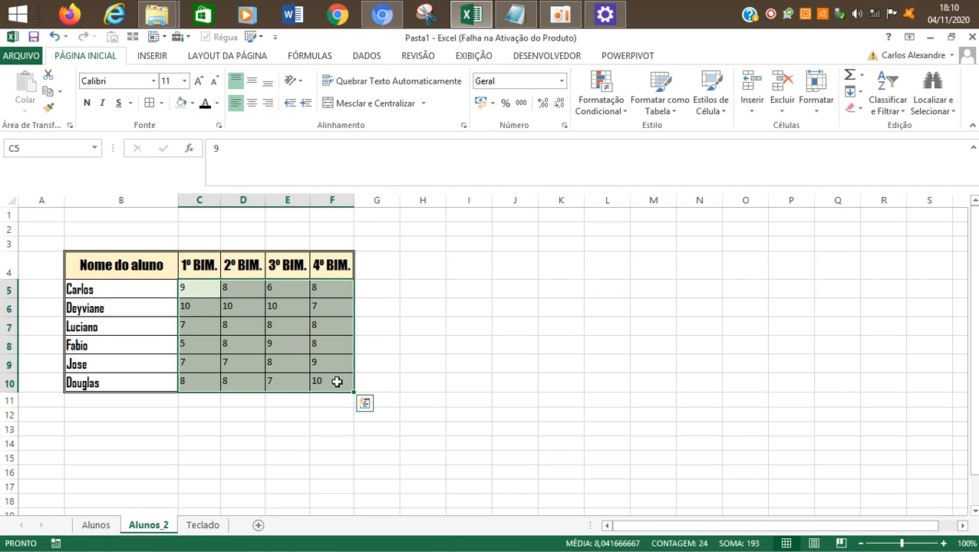
Step: Fill the student name cells B5:B10 with a light blue theme color
{"action": "left_click_drag", "start_coordinate": [136, 287], "coordinate": [119, 382]}
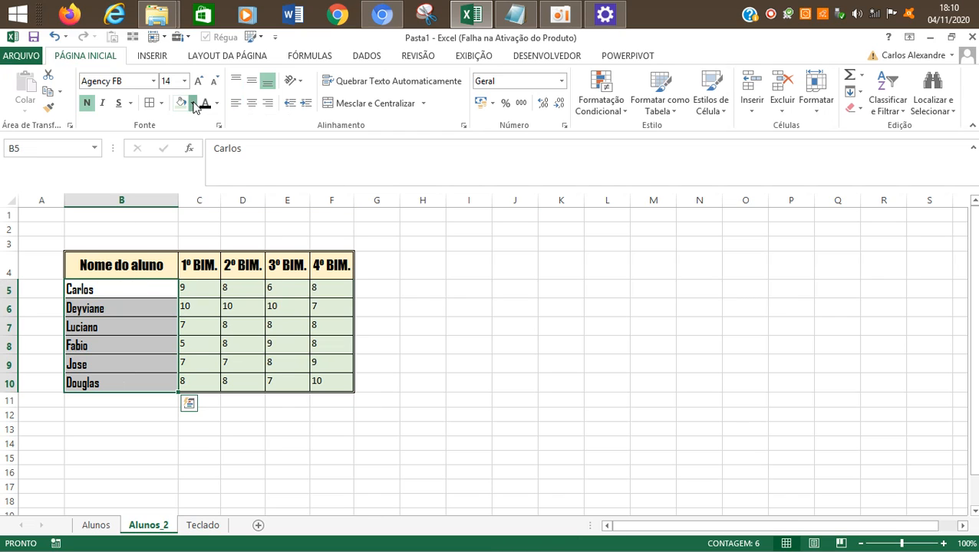
{"action": "left_click", "coordinate": [192, 103]}
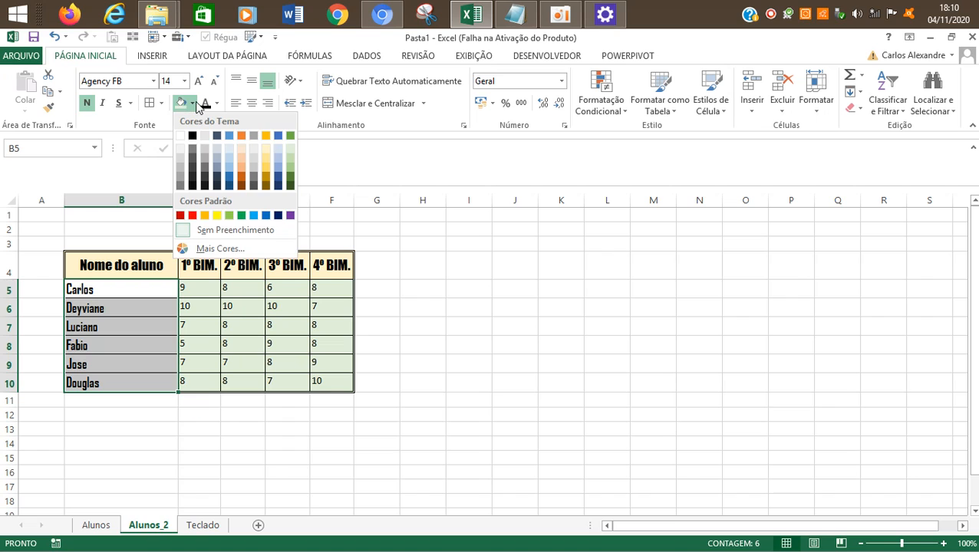
{"action": "left_click", "coordinate": [277, 148]}
{"action": "left_click", "coordinate": [458, 381]}
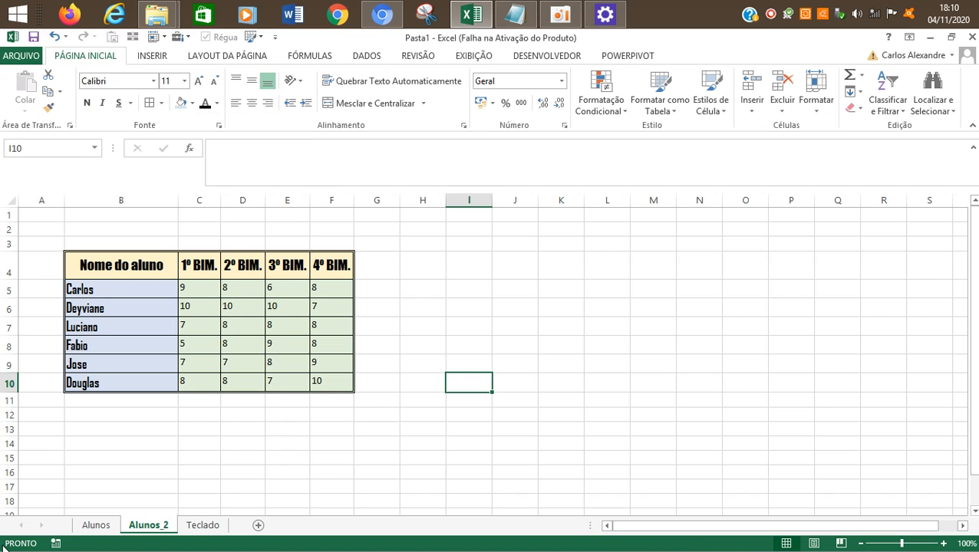
Step: Narrow empty column A to a thin strip beside the table
{"action": "left_click_drag", "start_coordinate": [67, 200], "coordinate": [30, 216]}
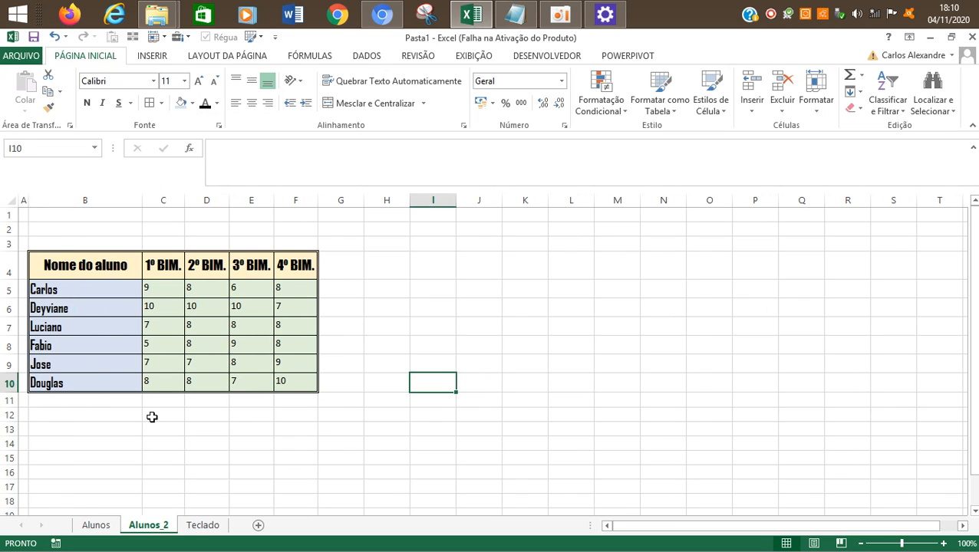
{"action": "left_click", "coordinate": [349, 426]}
{"action": "left_click", "coordinate": [377, 312]}
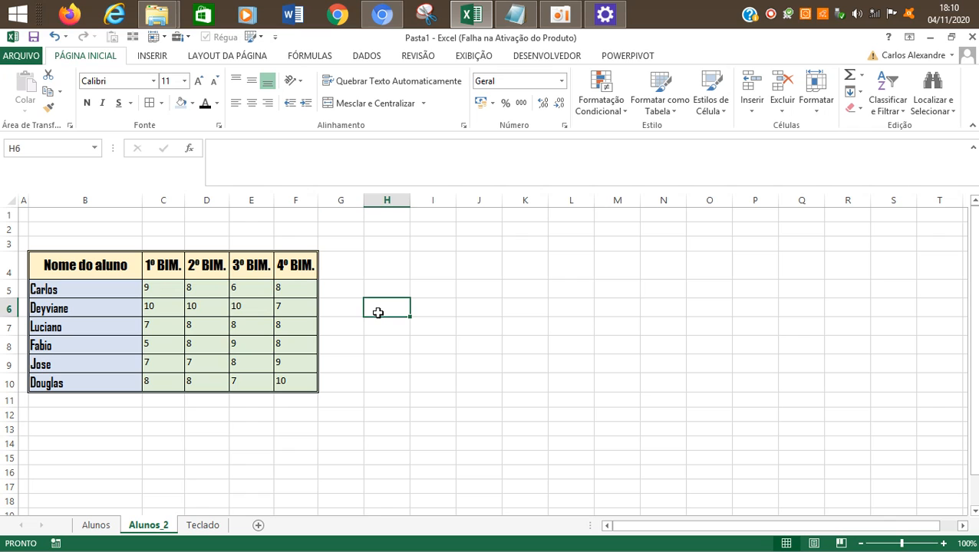
{"action": "left_click", "coordinate": [563, 23]}
{"action": "left_click", "coordinate": [107, 313]}
{"action": "left_click_drag", "start_coordinate": [85, 268], "coordinate": [280, 382]}
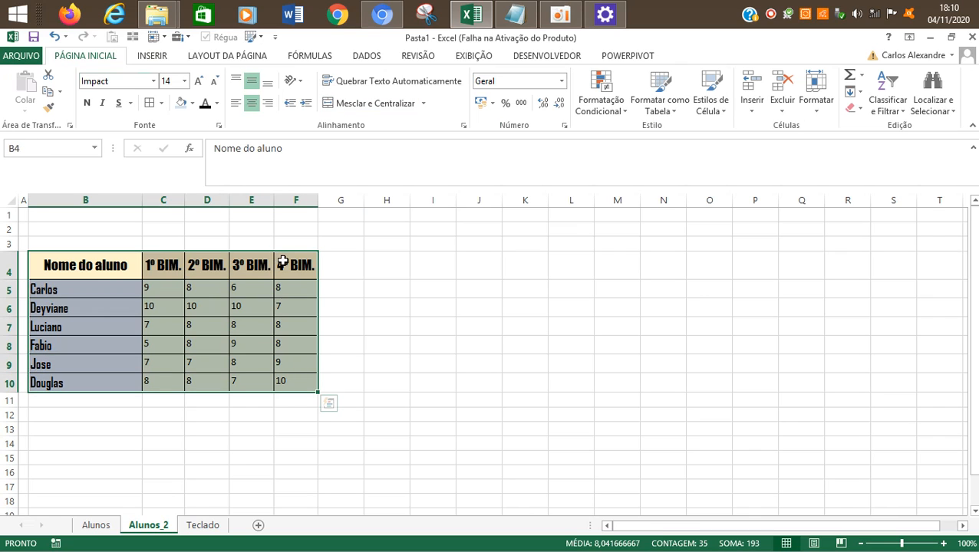
Step: Adjust column G to a moderately wider width for an additional heading next to the table
{"action": "left_click", "coordinate": [341, 270]}
{"action": "left_click_drag", "start_coordinate": [364, 201], "coordinate": [427, 230]}
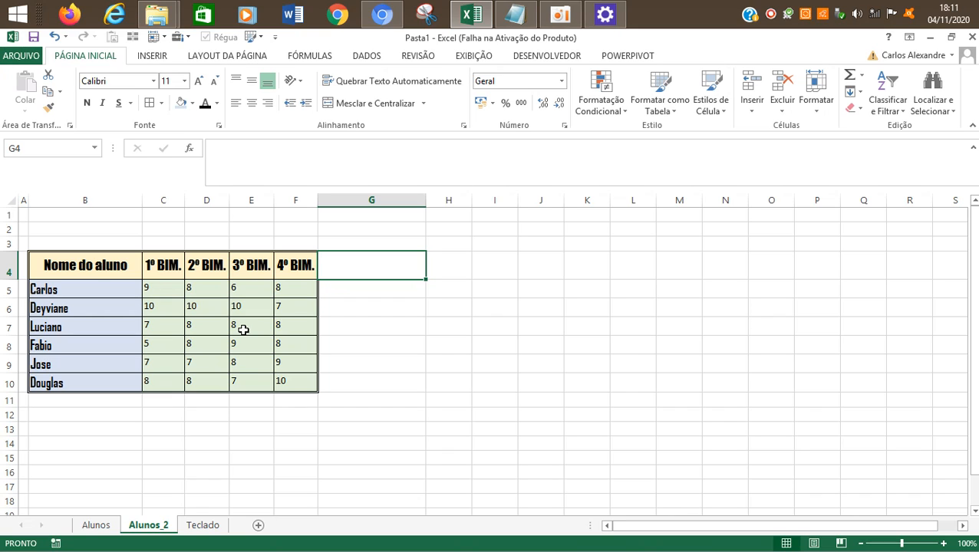
{"action": "left_click", "coordinate": [402, 313]}
{"action": "left_click", "coordinate": [373, 272]}
{"action": "left_click_drag", "start_coordinate": [424, 199], "coordinate": [385, 201]}
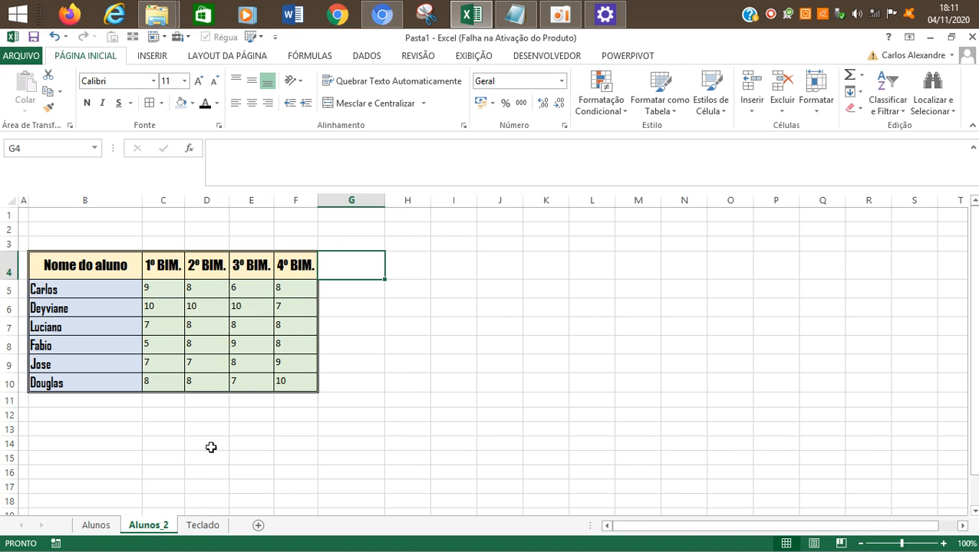
Step: Check the TOTAIS and MÉDIA headings in G4:H4 of the Alunos sheet and return to Alunos_2
{"action": "left_click", "coordinate": [96, 524]}
{"action": "left_click", "coordinate": [379, 266]}
{"action": "left_click_drag", "start_coordinate": [379, 266], "coordinate": [435, 263]}
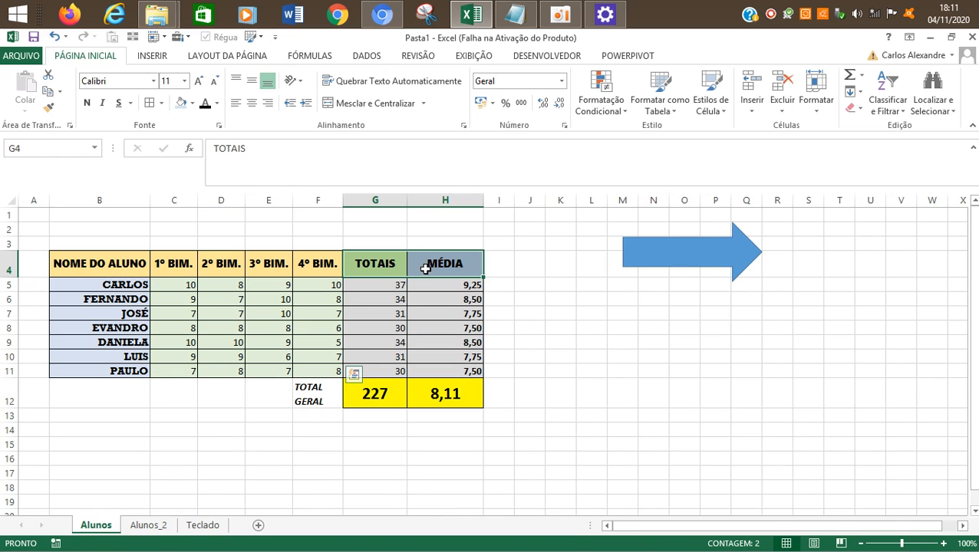
{"action": "left_click", "coordinate": [148, 524]}
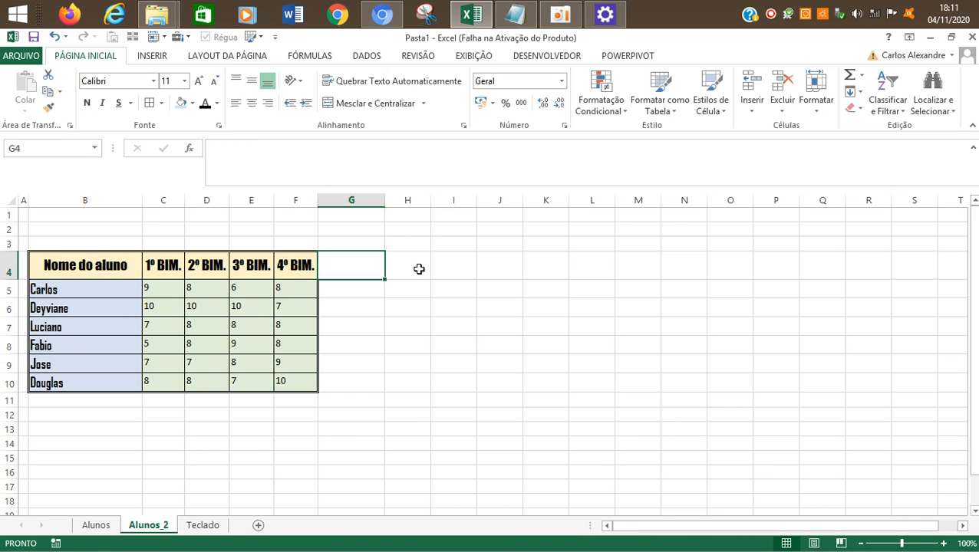
Step: Widen column H so it is slightly wider than column G
{"action": "left_click_drag", "start_coordinate": [434, 201], "coordinate": [471, 202]}
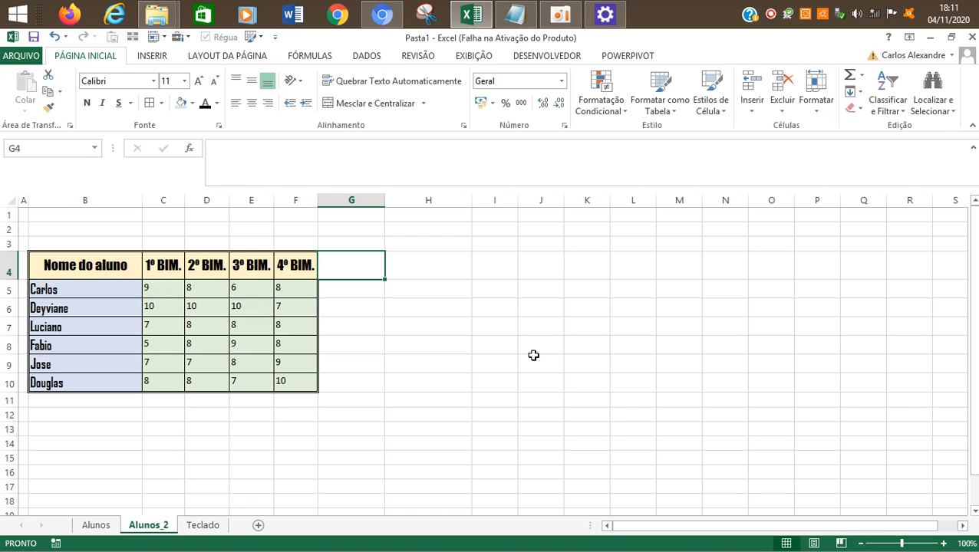
{"action": "left_click", "coordinate": [560, 15]}
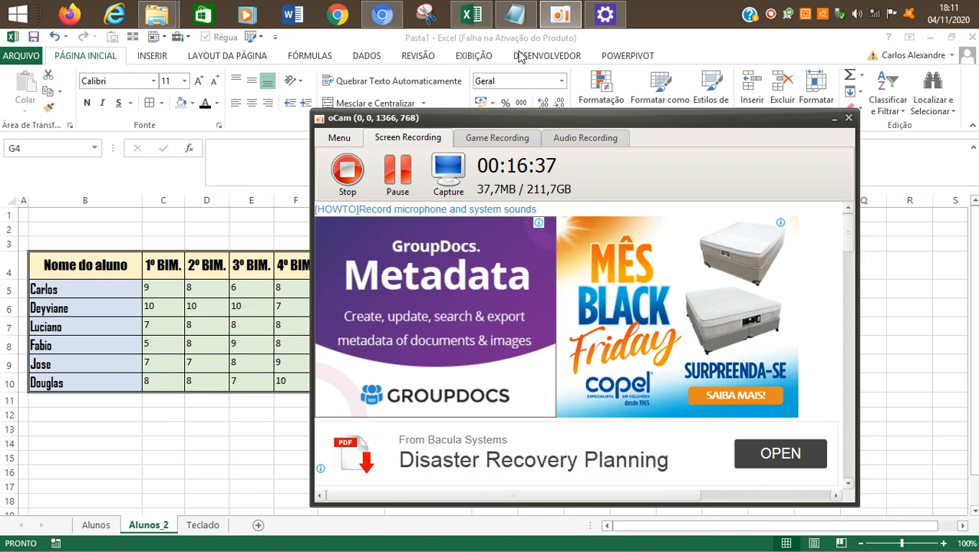
{"action": "left_click", "coordinate": [171, 355]}
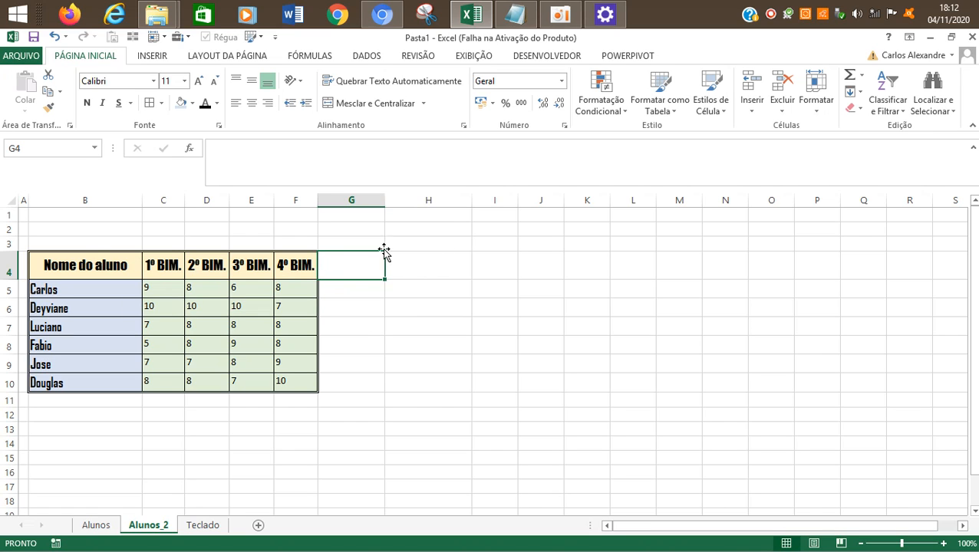
{"action": "left_click_drag", "start_coordinate": [474, 197], "coordinate": [458, 204]}
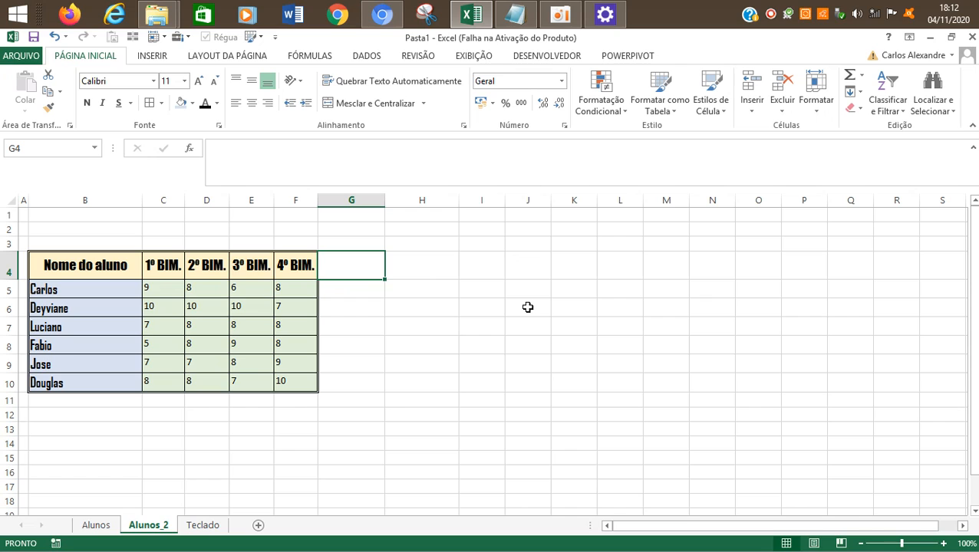
Step: Enter the heading TOTAIS in G4, next to the 4º BIM. heading
{"action": "type", "text": "TOTAIS"}
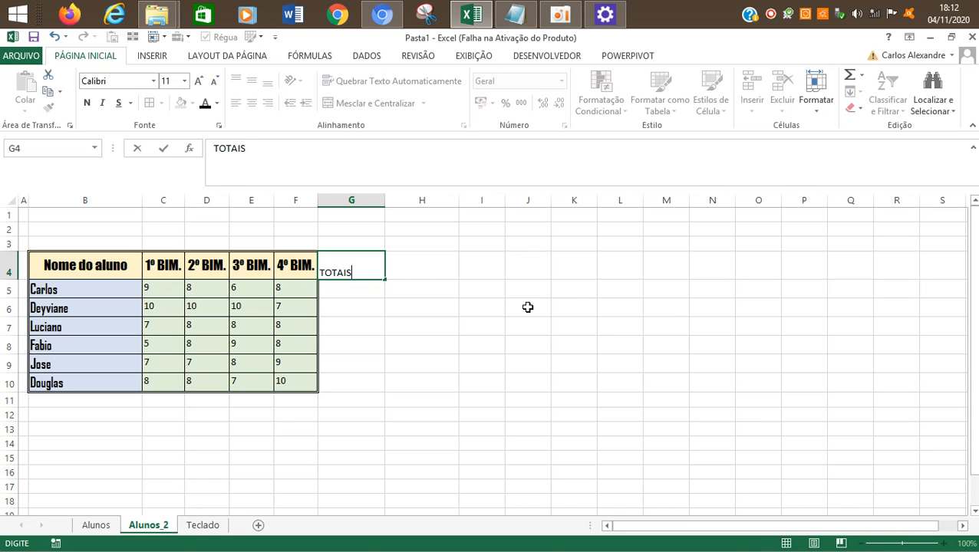
{"action": "key", "text": "Return"}
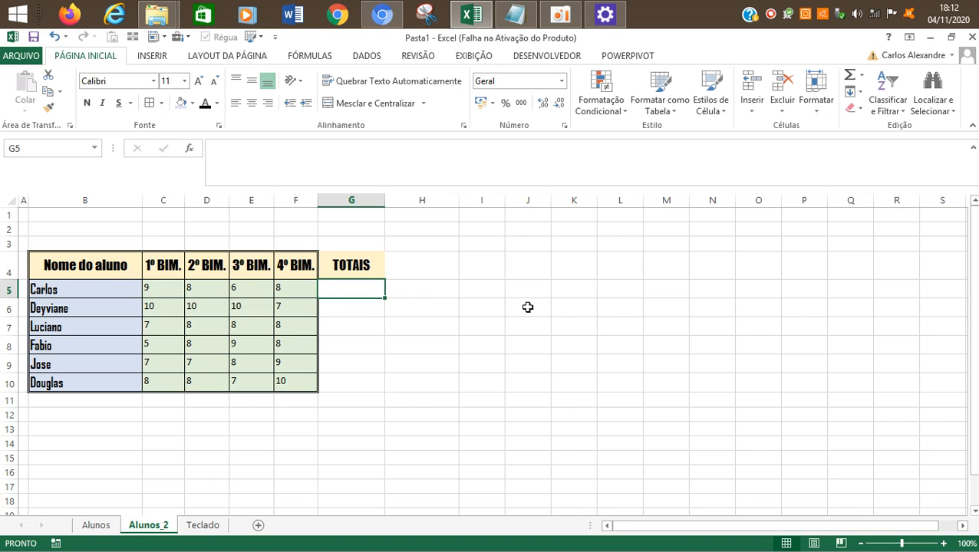
{"action": "key", "text": "Left"}
{"action": "key", "text": "Left"}
{"action": "key", "text": "Left"}
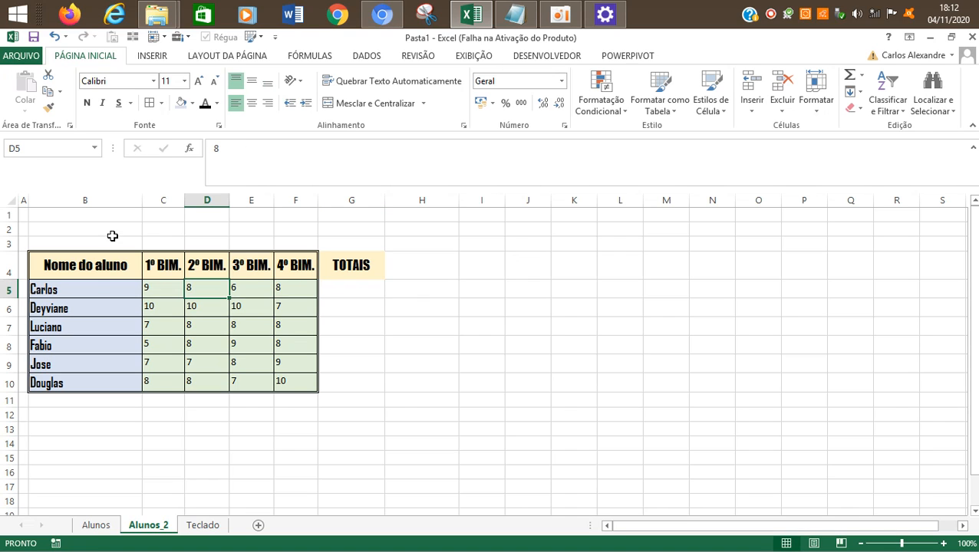
Step: Compare the formatting and borders of the TOTAIS heading in G4 with the bimester headings in C4:F4
{"action": "left_click_drag", "start_coordinate": [156, 265], "coordinate": [303, 264]}
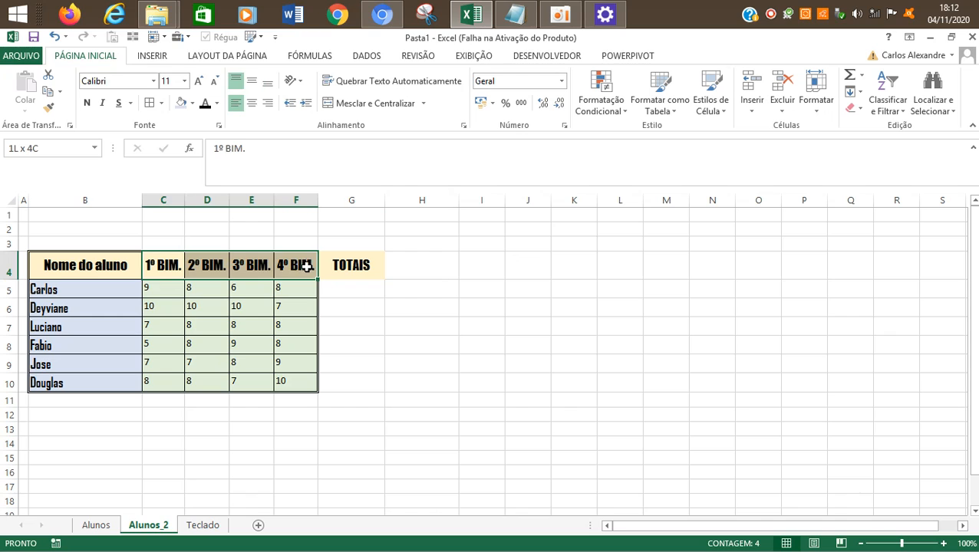
{"action": "left_click", "coordinate": [359, 264]}
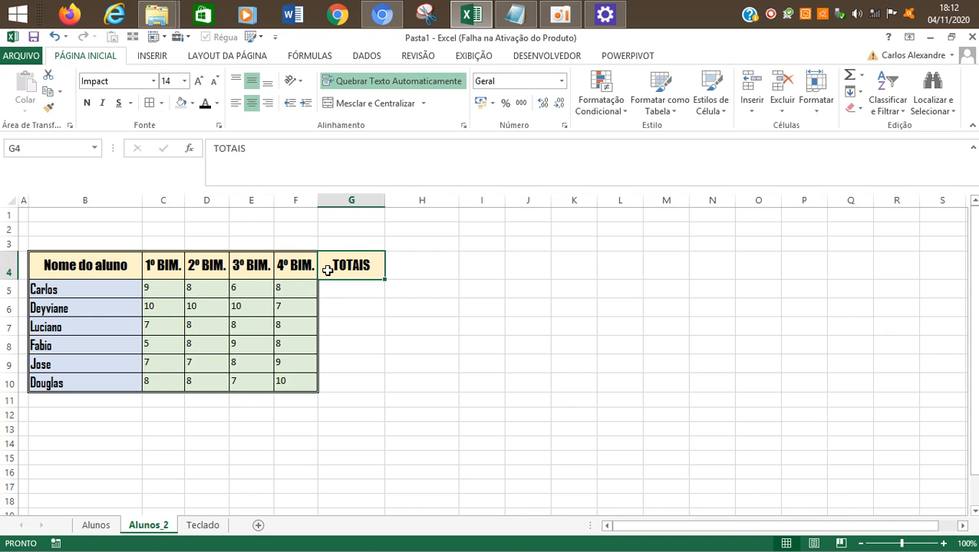
{"action": "left_click", "coordinate": [400, 321]}
{"action": "left_click", "coordinate": [351, 259]}
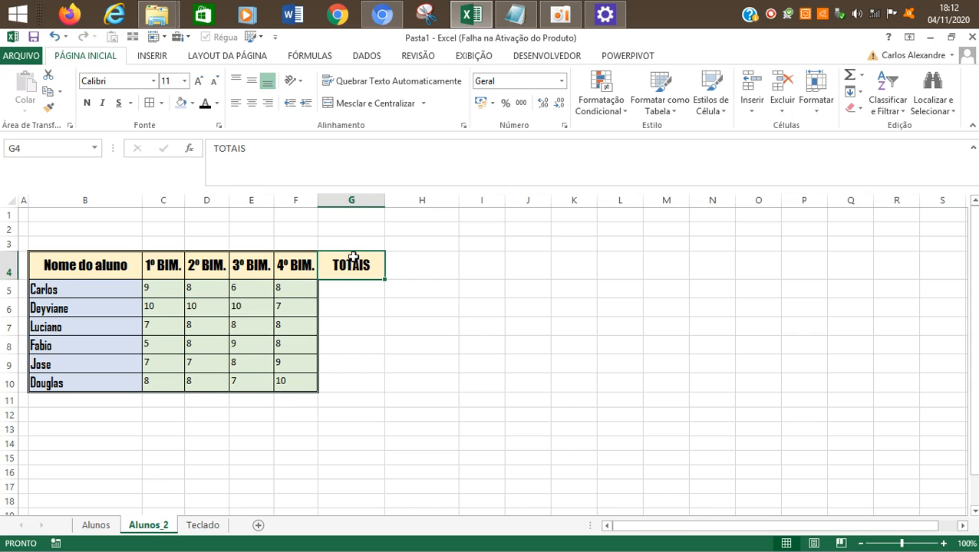
{"action": "left_click", "coordinate": [394, 293]}
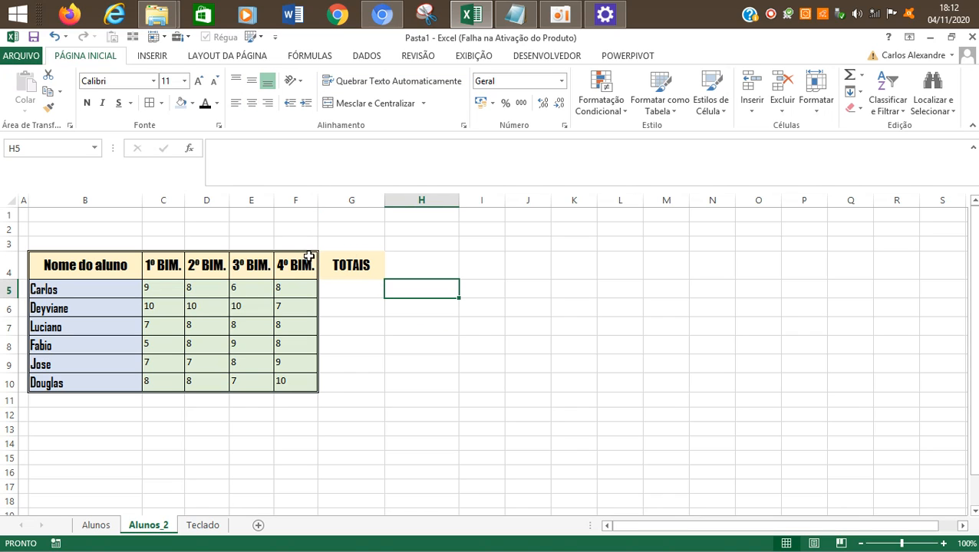
{"action": "left_click", "coordinate": [338, 272]}
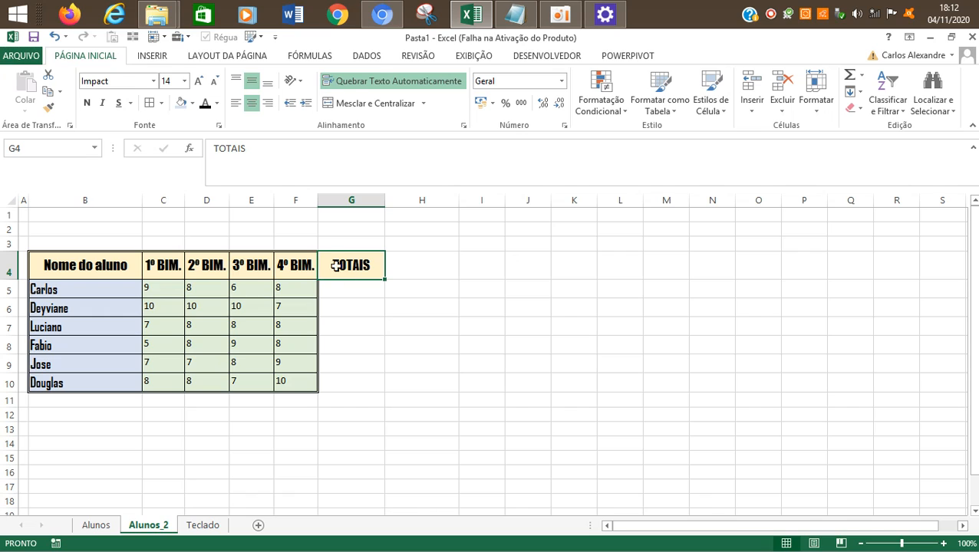
{"action": "left_click", "coordinate": [365, 305]}
Step: Clear the TOTAIS heading from G4, undo the clearing, and also undo the heading's entry and formatting
{"action": "left_click", "coordinate": [354, 277]}
{"action": "key", "text": "Delete"}
{"action": "key", "text": "Right"}
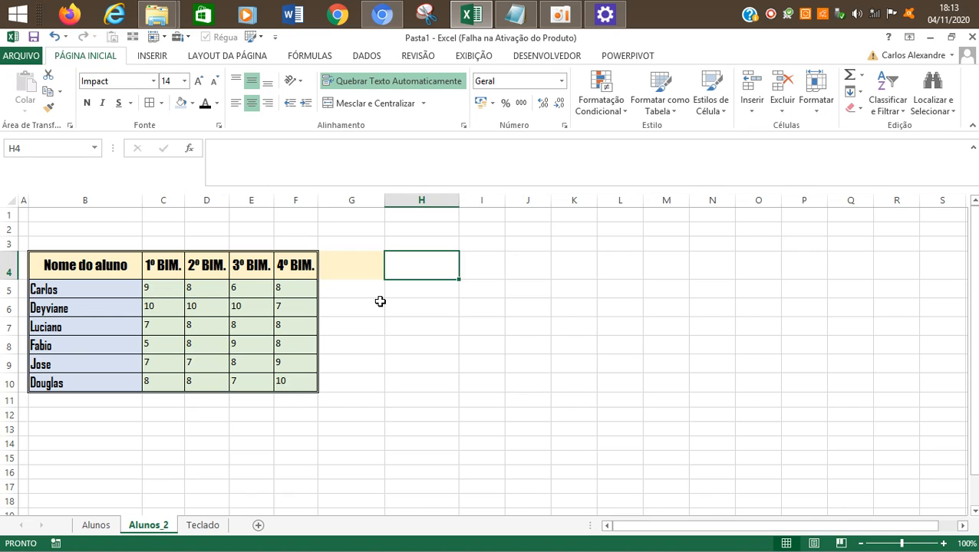
{"action": "key", "text": "Left"}
{"action": "key", "text": "ctrl+z"}
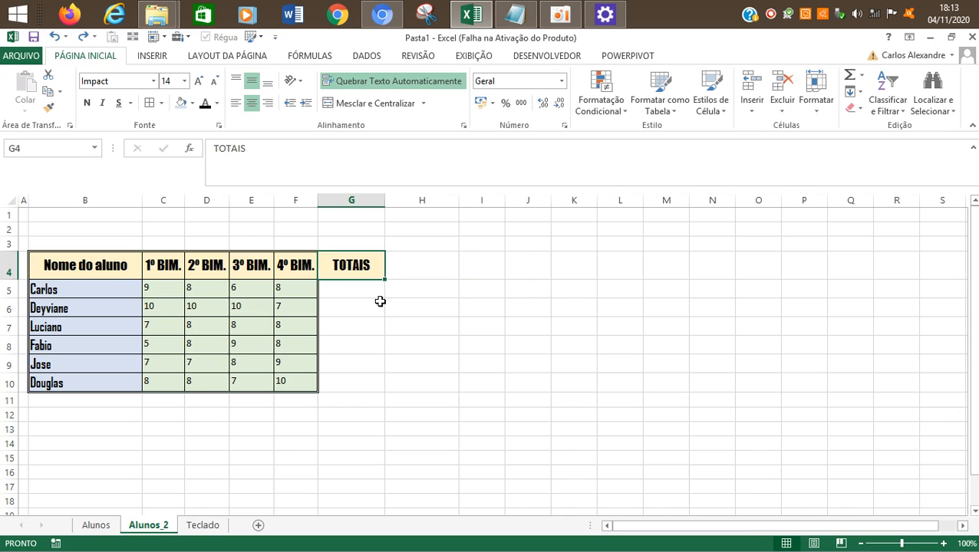
{"action": "key", "text": "ctrl+z"}
{"action": "key", "text": "ctrl+z"}
Step: Copy the 4º BIM. heading from F4 into G4 together with its formatting and borders
{"action": "key", "text": "Right"}
{"action": "key", "text": "Left"}
{"action": "key", "text": "Left"}
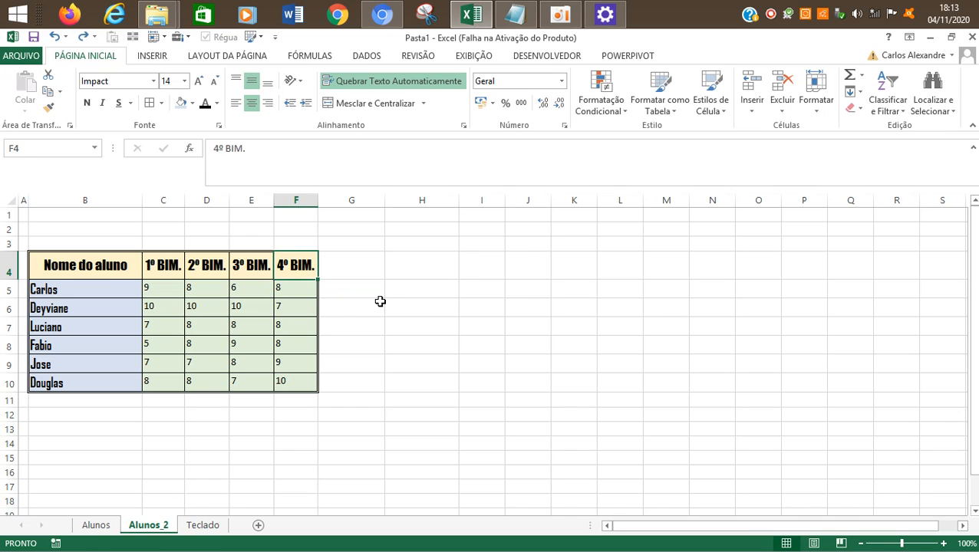
{"action": "key", "text": "ctrl+c"}
{"action": "key", "text": "Right"}
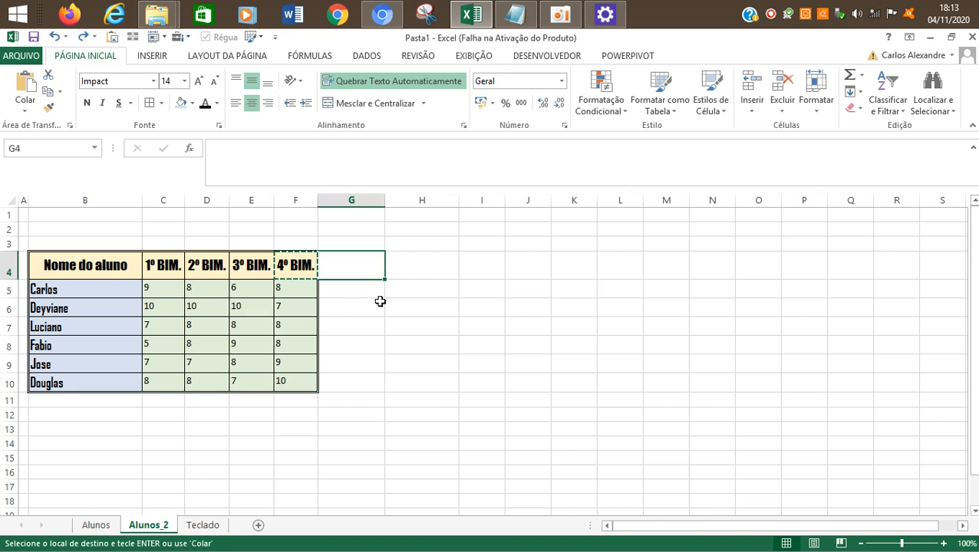
{"action": "key", "text": "Return"}
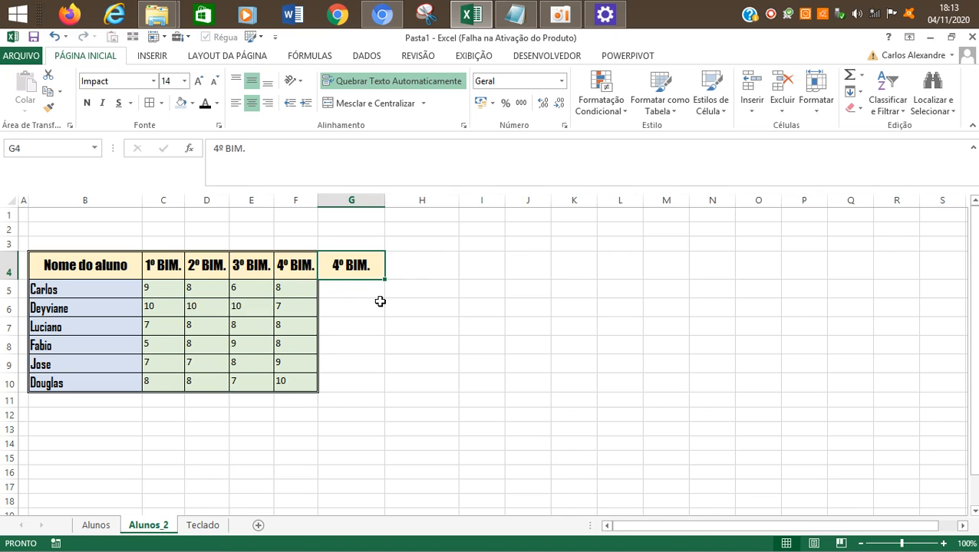
{"action": "left_click", "coordinate": [437, 383]}
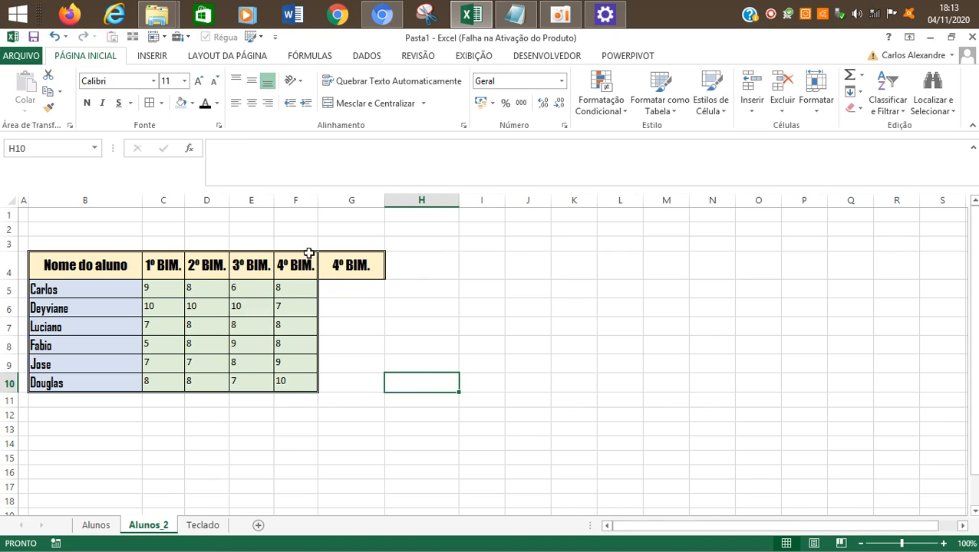
{"action": "left_click", "coordinate": [347, 268]}
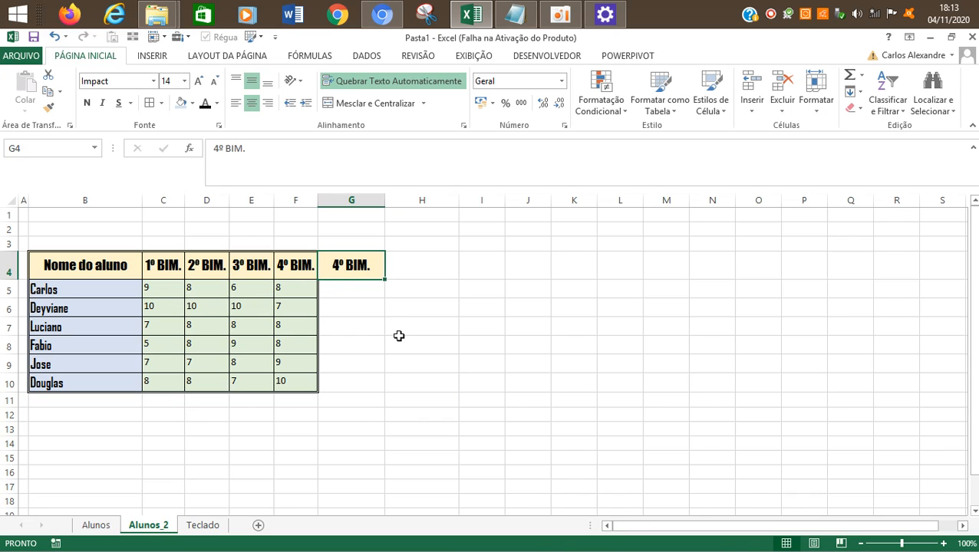
Step: Replace the copied 4º BIM. heading in G4 with TOTAIS
{"action": "type", "text": "TOTAIS"}
{"action": "key", "text": "Return"}
{"action": "left_click", "coordinate": [461, 357]}
{"action": "left_click", "coordinate": [356, 266]}
{"action": "left_click", "coordinate": [428, 326]}
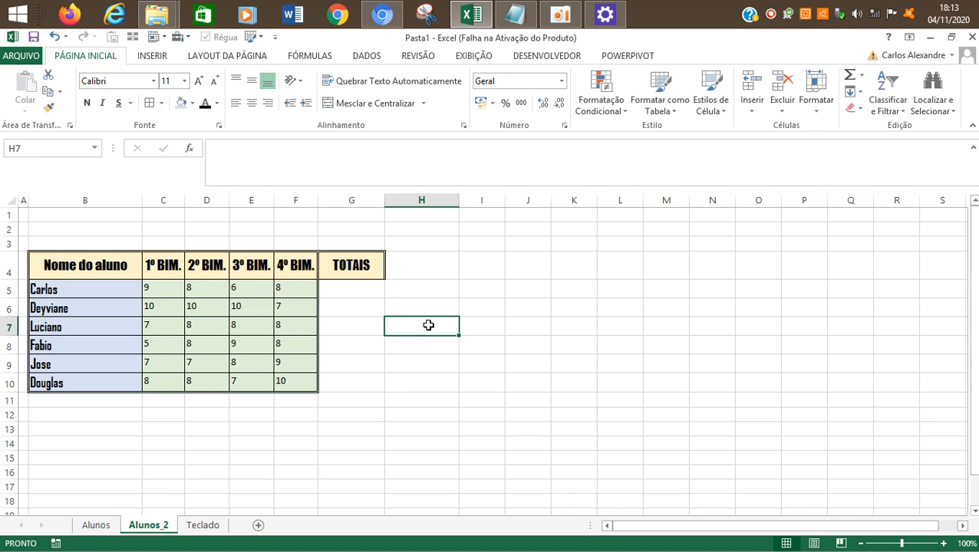
{"action": "left_click", "coordinate": [358, 271]}
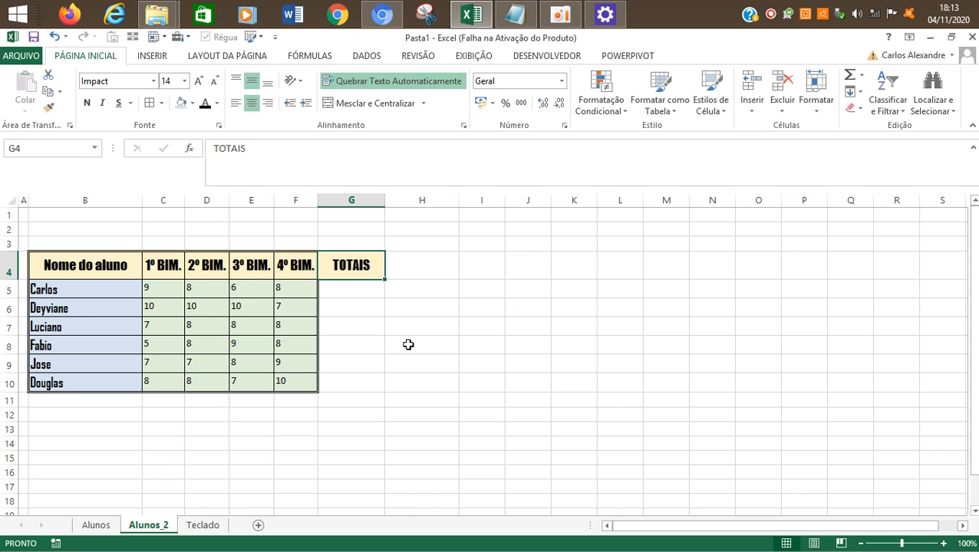
{"action": "left_click", "coordinate": [559, 20]}
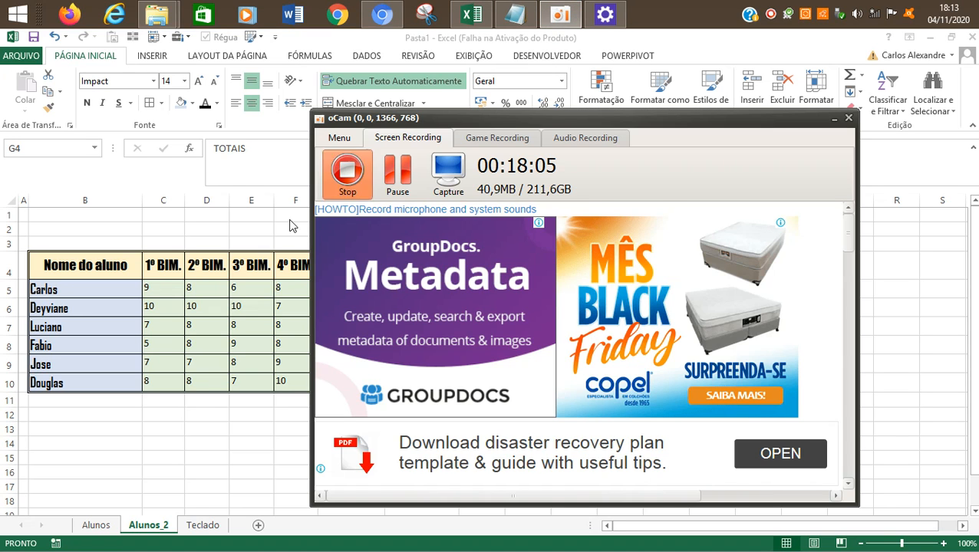
{"action": "left_click", "coordinate": [234, 322]}
{"action": "left_click", "coordinate": [348, 306]}
{"action": "left_click", "coordinate": [345, 273]}
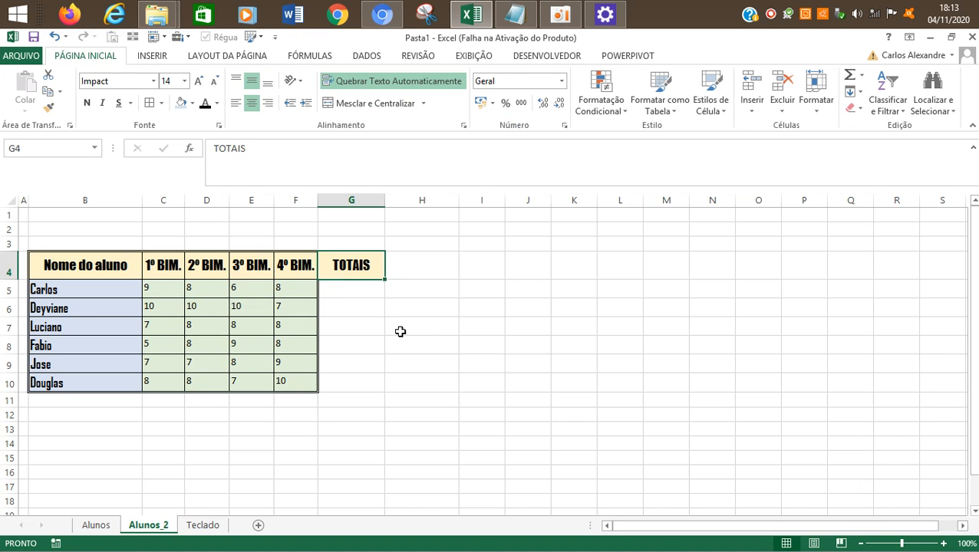
{"action": "left_click", "coordinate": [409, 321]}
{"action": "left_click", "coordinate": [361, 286]}
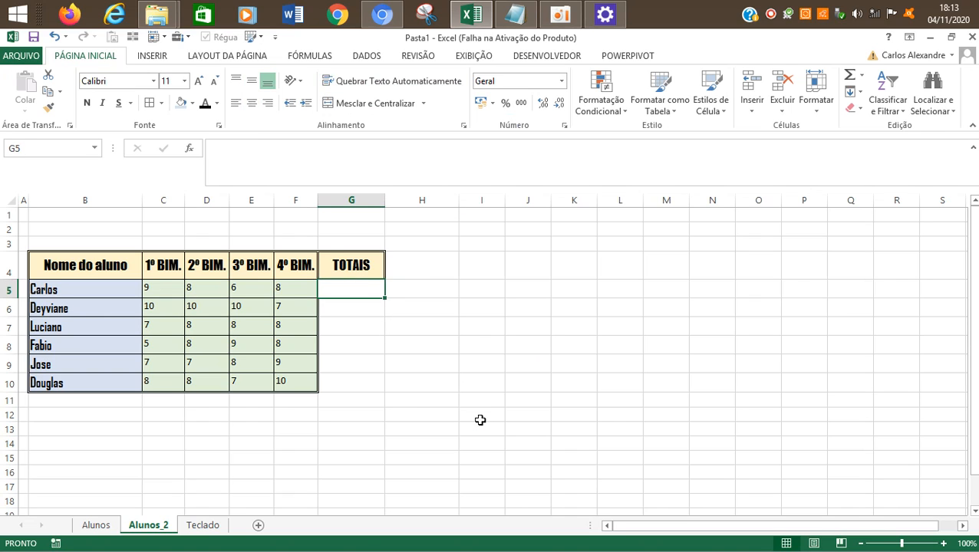
Step: Undo the TOTAIS entry and the pasted heading in G4, and keep G4 as the paste target
{"action": "key", "text": "ctrl+z"}
{"action": "key", "text": "ctrl+z"}
{"action": "key", "text": "Left"}
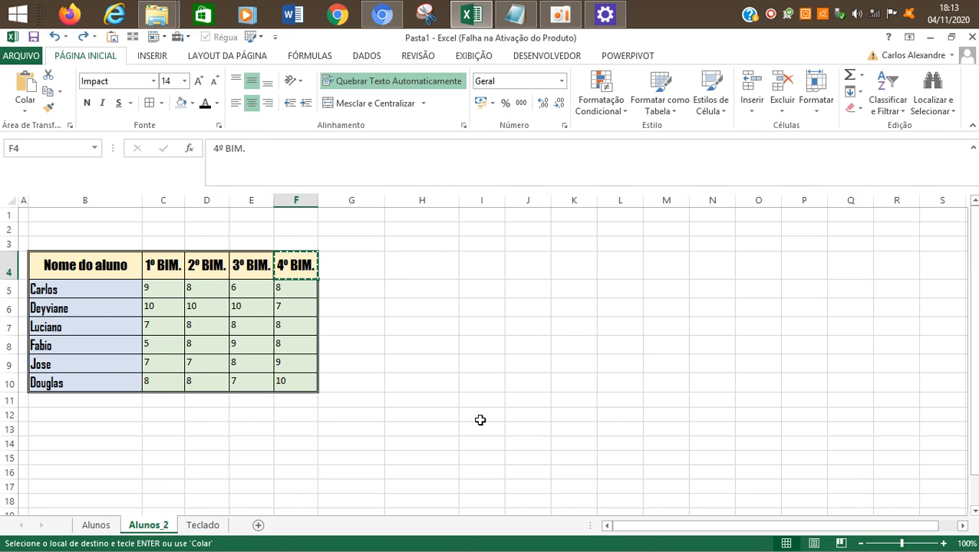
{"action": "key", "text": "Right"}
{"action": "key", "text": "Left"}
{"action": "key", "text": "Right"}
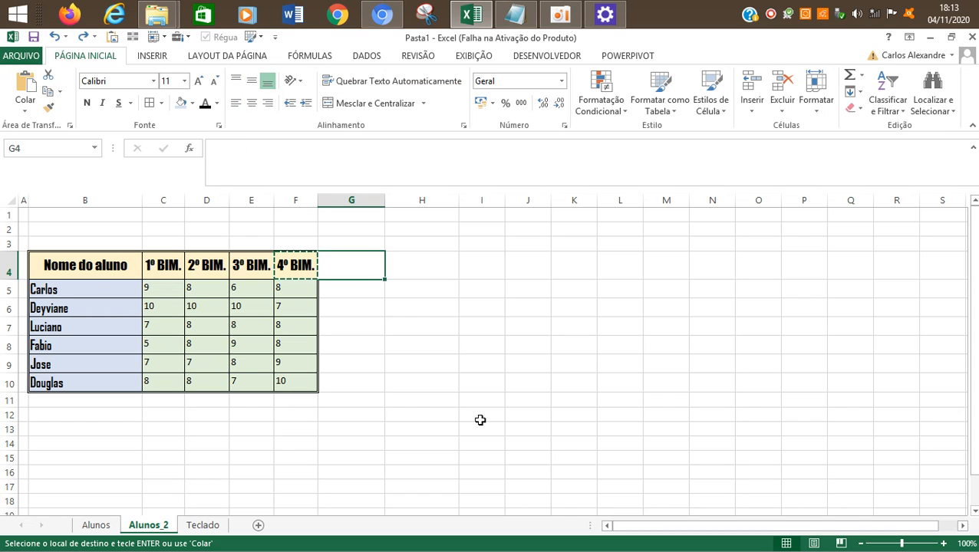
Step: Paste the copied 4º BIM. heading into G4 with its full content, and undo the paste
{"action": "left_click", "coordinate": [23, 111]}
{"action": "key", "text": "Escape"}
{"action": "key", "text": "ctrl+v"}
{"action": "left_click", "coordinate": [473, 322]}
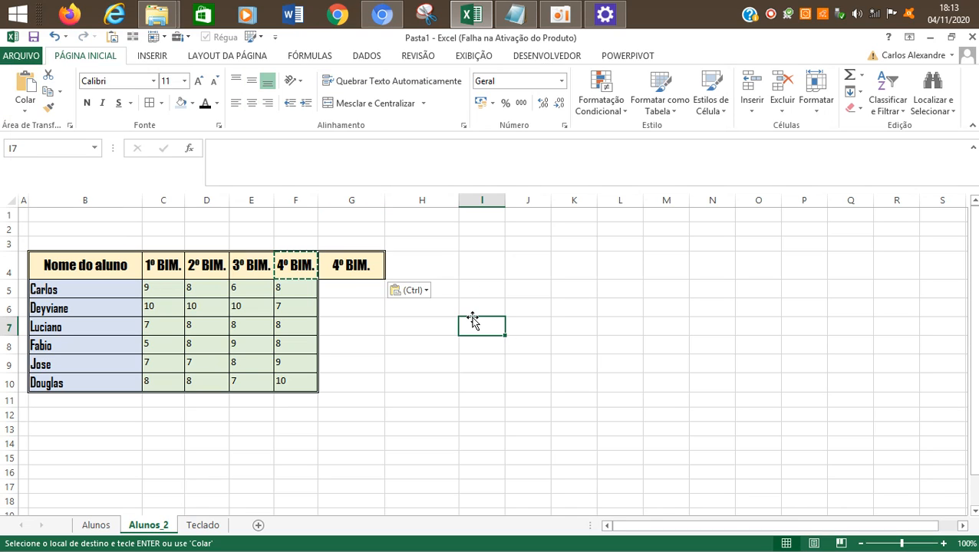
{"action": "key", "text": "ctrl+z"}
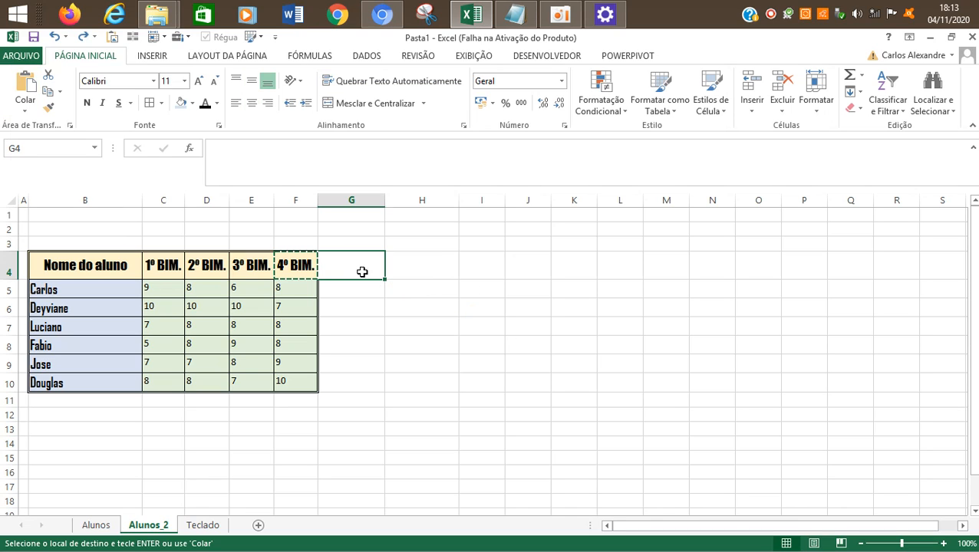
{"action": "left_click", "coordinate": [25, 108]}
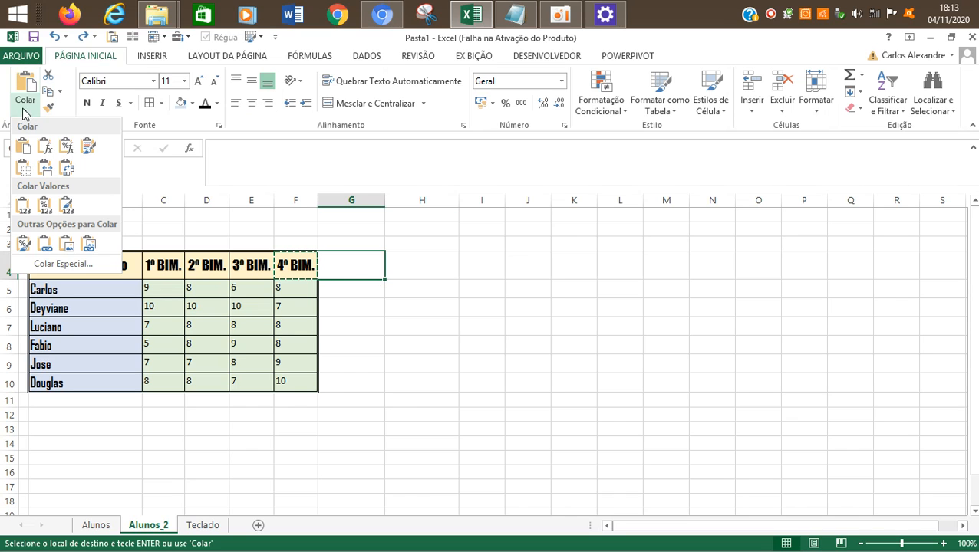
{"action": "left_click", "coordinate": [51, 265]}
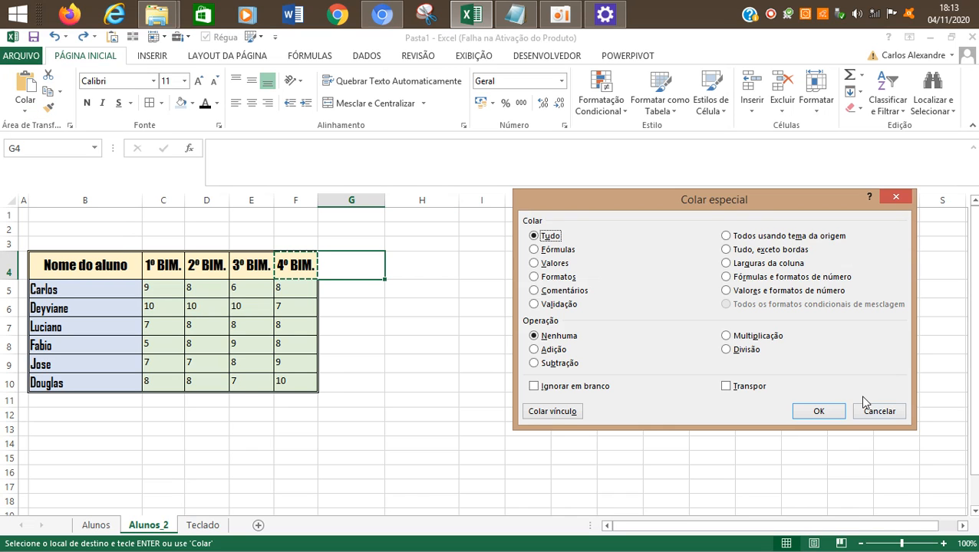
{"action": "left_click", "coordinate": [878, 411]}
Step: Apply only the formatting of the 4º BIM. heading to G4 using Paste Special with the Formatos option
{"action": "left_click", "coordinate": [25, 108]}
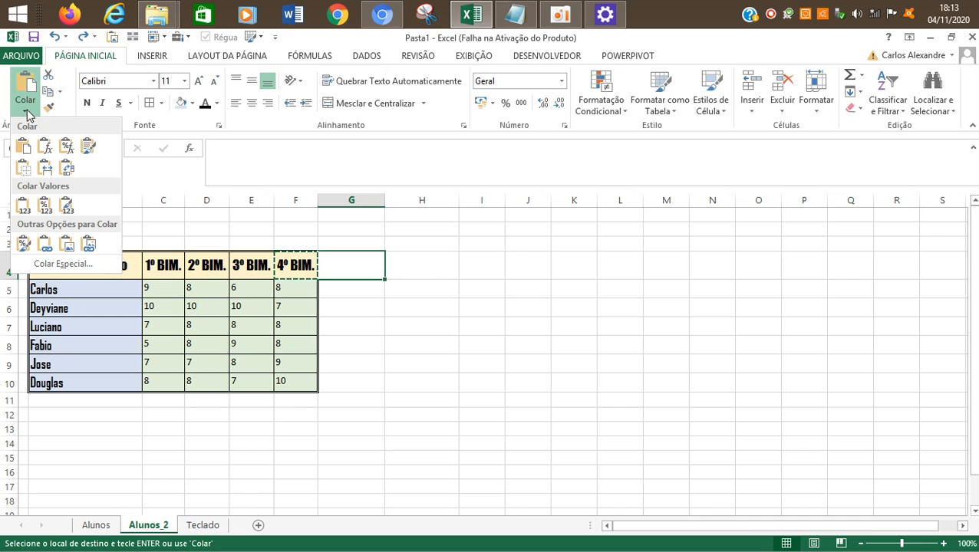
{"action": "left_click", "coordinate": [83, 265]}
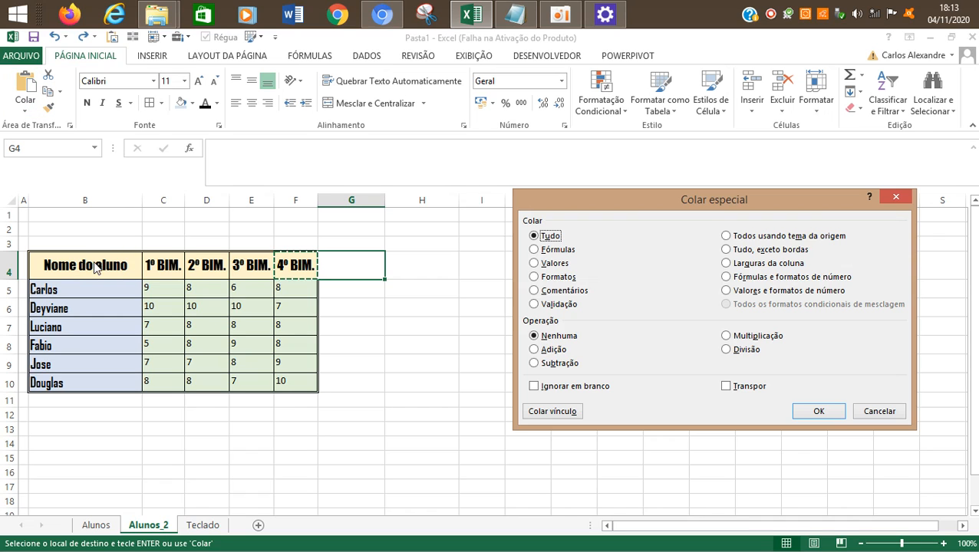
{"action": "left_click", "coordinate": [560, 277]}
{"action": "left_click", "coordinate": [550, 265]}
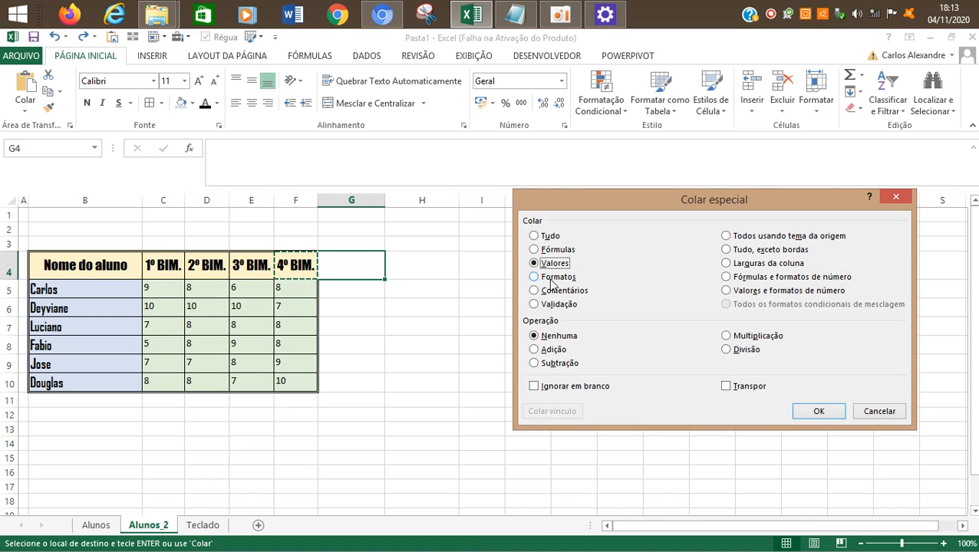
{"action": "left_click", "coordinate": [549, 281]}
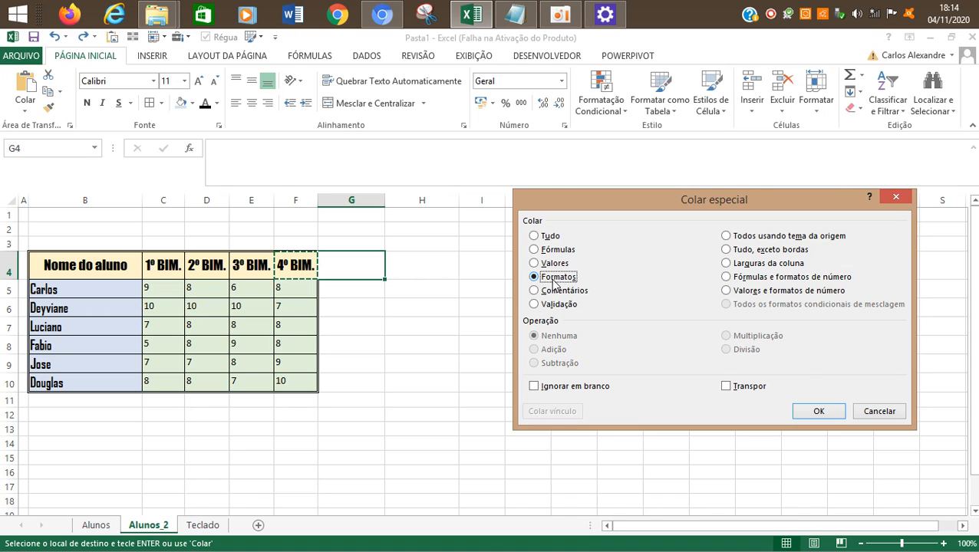
{"action": "left_click", "coordinate": [815, 412]}
{"action": "left_click", "coordinate": [376, 309]}
{"action": "left_click", "coordinate": [354, 271]}
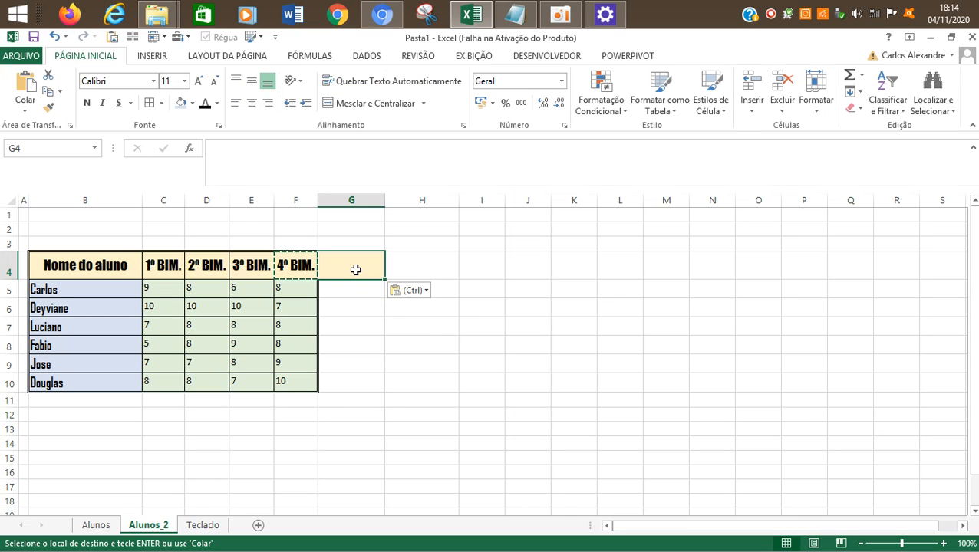
{"action": "key", "text": "Escape"}
{"action": "key", "text": "Escape"}
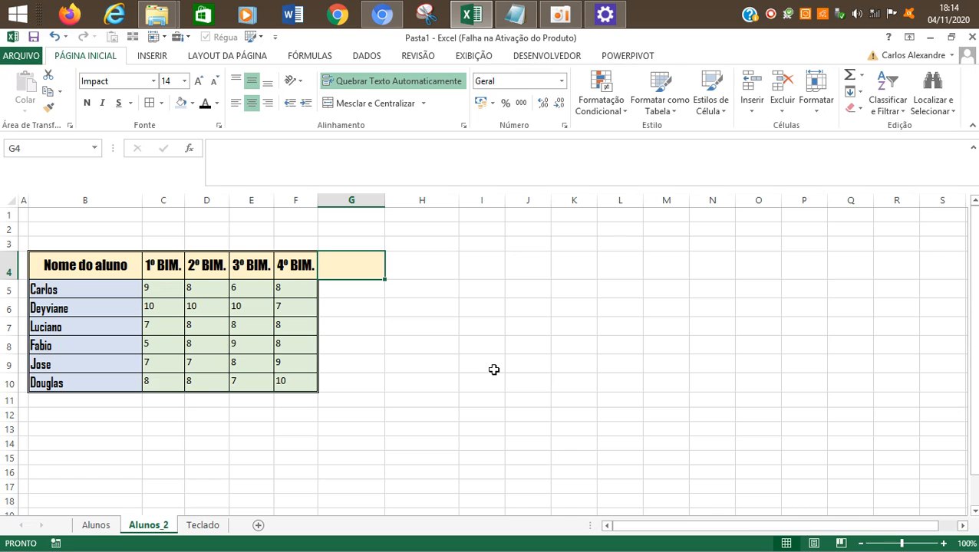
Step: Enter the heading TOTAIS in the formatted cell G4
{"action": "key", "text": "Down"}
{"action": "key", "text": "Up"}
{"action": "key", "text": "Left"}
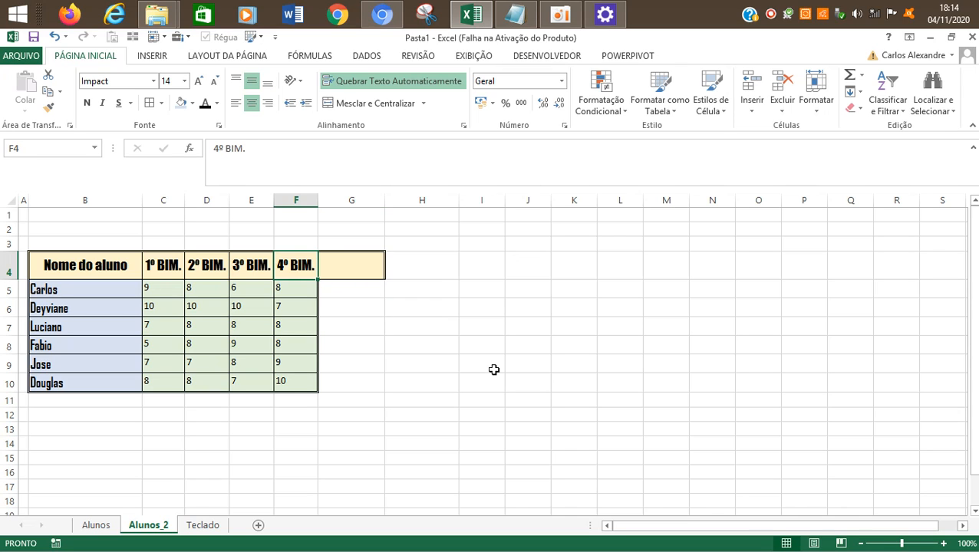
{"action": "key", "text": "Right"}
{"action": "type", "text": "TA"}
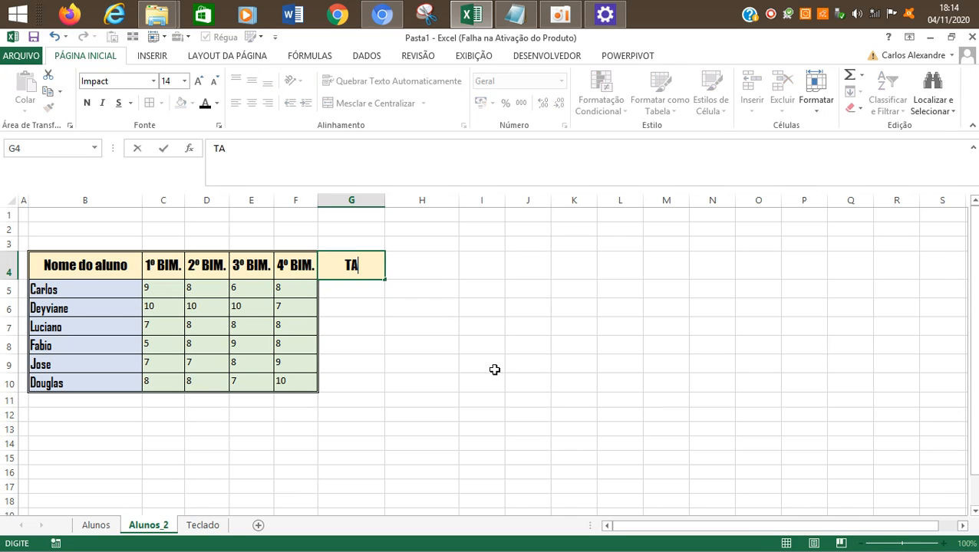
{"action": "key", "text": "BackSpace"}
{"action": "type", "text": "OTAIS"}
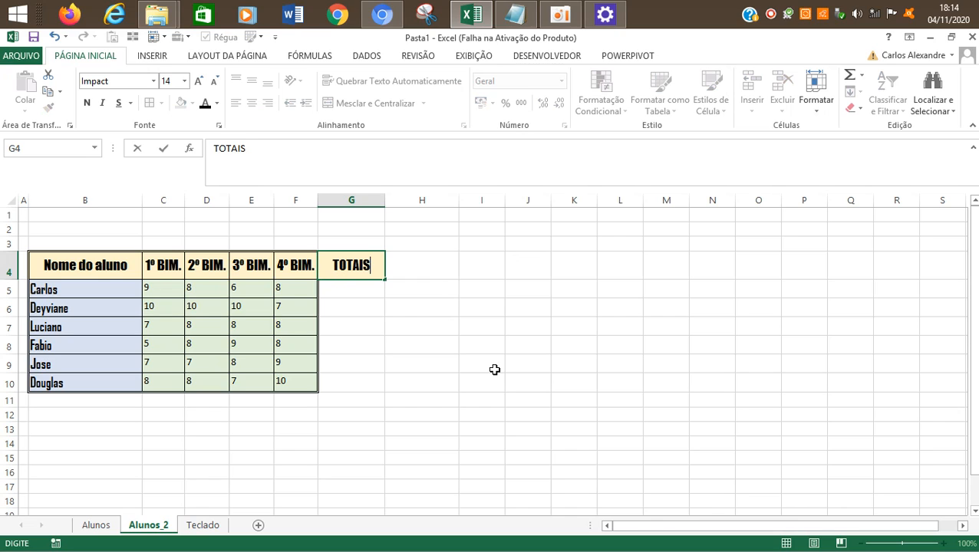
{"action": "key", "text": "Return"}
Step: Copy the 4º BIM. grades F5:F10 and paste only their formats into the TOTAIS column starting at G5
{"action": "key", "text": "Left"}
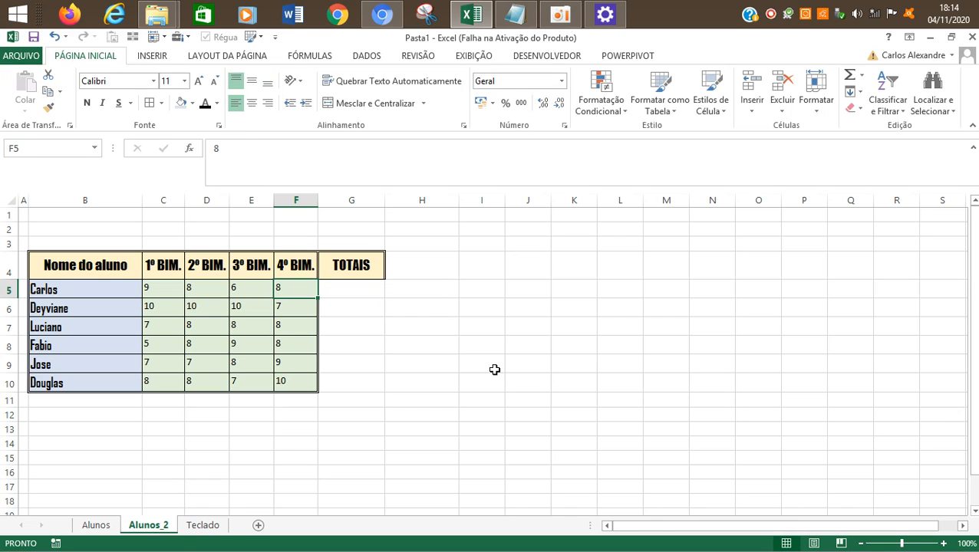
{"action": "key", "text": "shift+Down"}
{"action": "key", "text": "shift+Down"}
{"action": "key", "text": "shift+Down"}
{"action": "key", "text": "shift+Down"}
{"action": "key", "text": "shift+Down"}
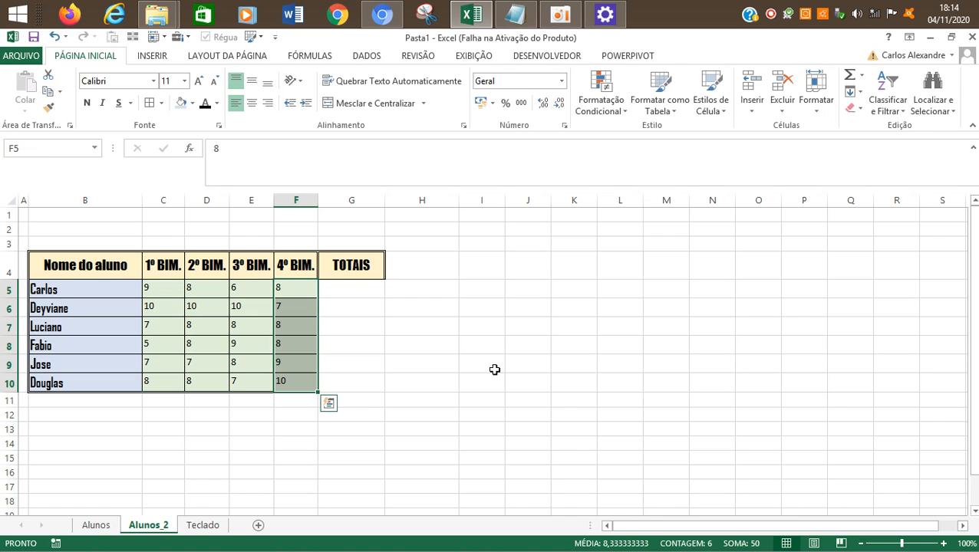
{"action": "key", "text": "ctrl+c"}
{"action": "key", "text": "Right"}
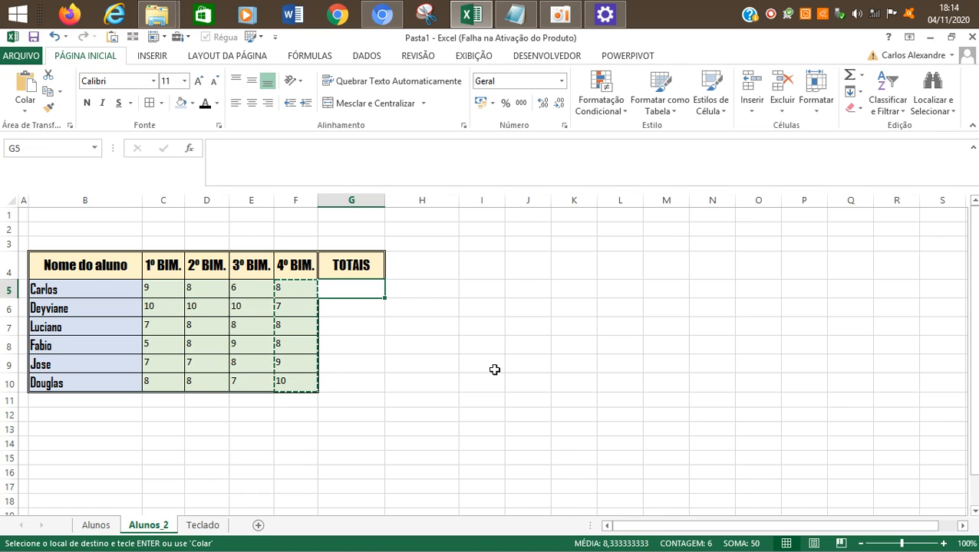
{"action": "left_click", "coordinate": [25, 107]}
{"action": "left_click", "coordinate": [46, 262]}
{"action": "left_click", "coordinate": [565, 281]}
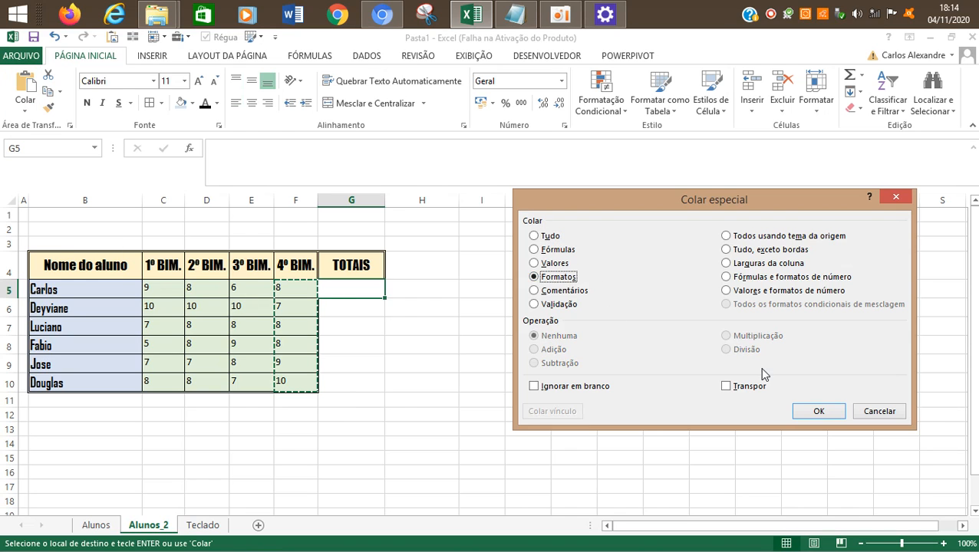
{"action": "left_click", "coordinate": [818, 411]}
{"action": "left_click", "coordinate": [535, 327]}
{"action": "key", "text": "Escape"}
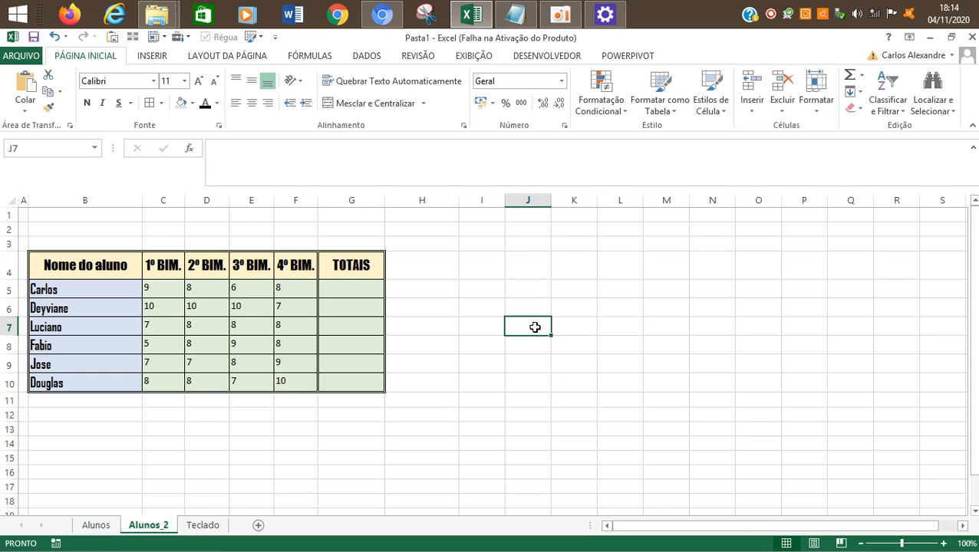
{"action": "key", "text": "Left"}
{"action": "key", "text": "Left"}
{"action": "key", "text": "Left"}
{"action": "key", "text": "Left"}
{"action": "key", "text": "Left"}
{"action": "key", "text": "Left"}
{"action": "key", "text": "Right"}
{"action": "key", "text": "Right"}
{"action": "key", "text": "Right"}
{"action": "key", "text": "Right"}
{"action": "key", "text": "Left"}
{"action": "key", "text": "Left"}
{"action": "key", "text": "Left"}
{"action": "key", "text": "Left"}
{"action": "key", "text": "Left"}
{"action": "key", "text": "Right"}
{"action": "key", "text": "Right"}
{"action": "key", "text": "Right"}
{"action": "key", "text": "Left"}
Step: Fill the empty TOTAIS cells G5:G10 with the lightest gray theme color
{"action": "key", "text": "Right"}
{"action": "key", "text": "Up"}
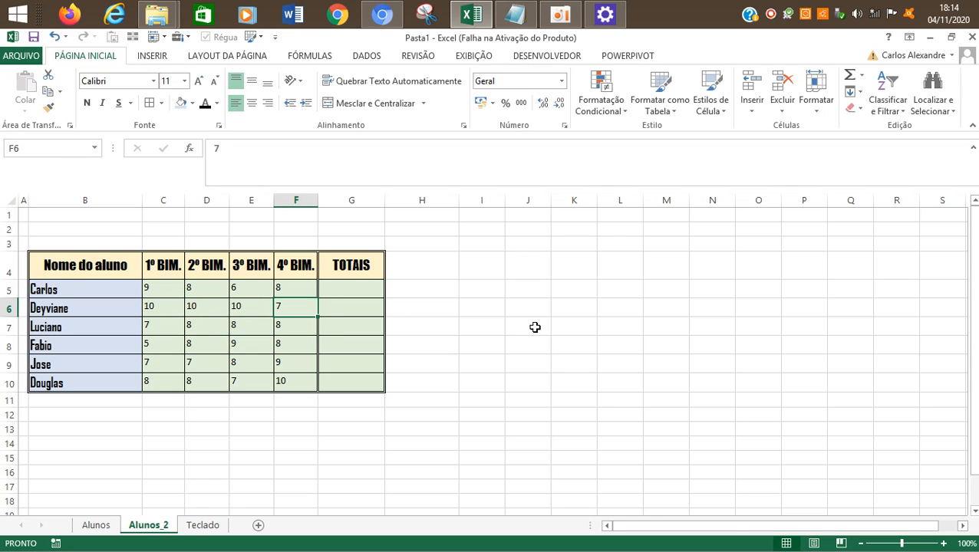
{"action": "key", "text": "Up"}
{"action": "key", "text": "Right"}
{"action": "key", "text": "shift+Down"}
{"action": "key", "text": "shift+Down"}
{"action": "key", "text": "shift+Down"}
{"action": "key", "text": "shift+Down"}
{"action": "key", "text": "shift+Down"}
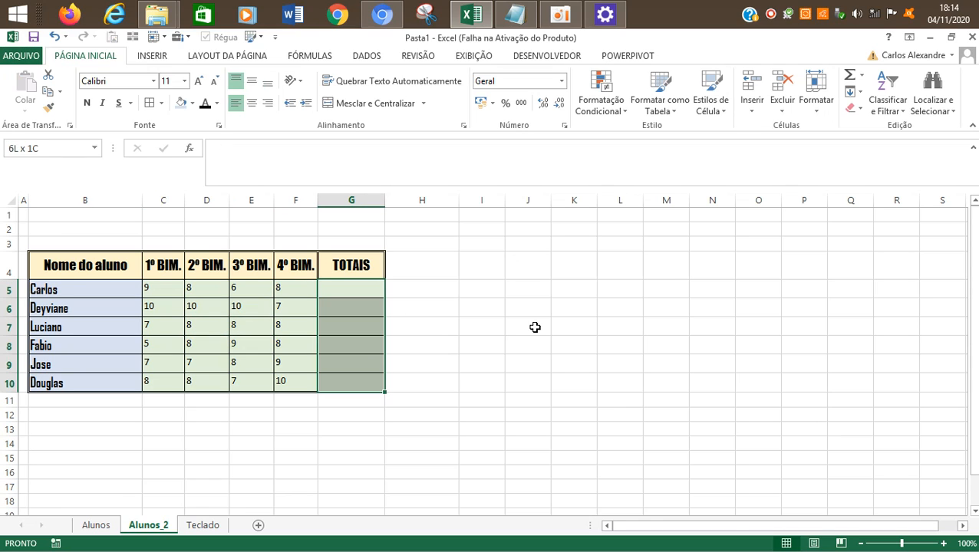
{"action": "key", "text": "Up"}
{"action": "key", "text": "Down"}
{"action": "key", "text": "shift+Down"}
{"action": "key", "text": "shift+Down"}
{"action": "key", "text": "shift+Down"}
{"action": "key", "text": "shift+Down"}
{"action": "key", "text": "shift+Down"}
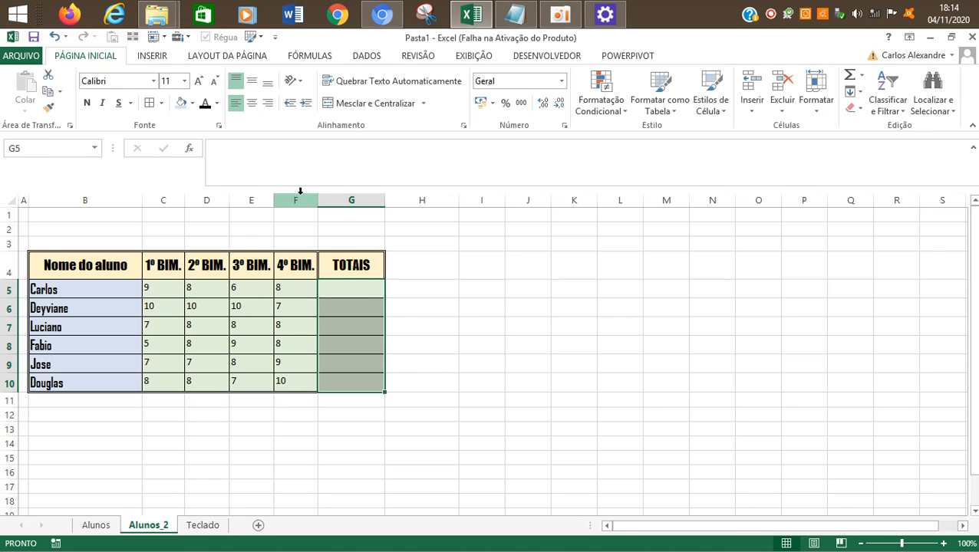
{"action": "left_click", "coordinate": [194, 105]}
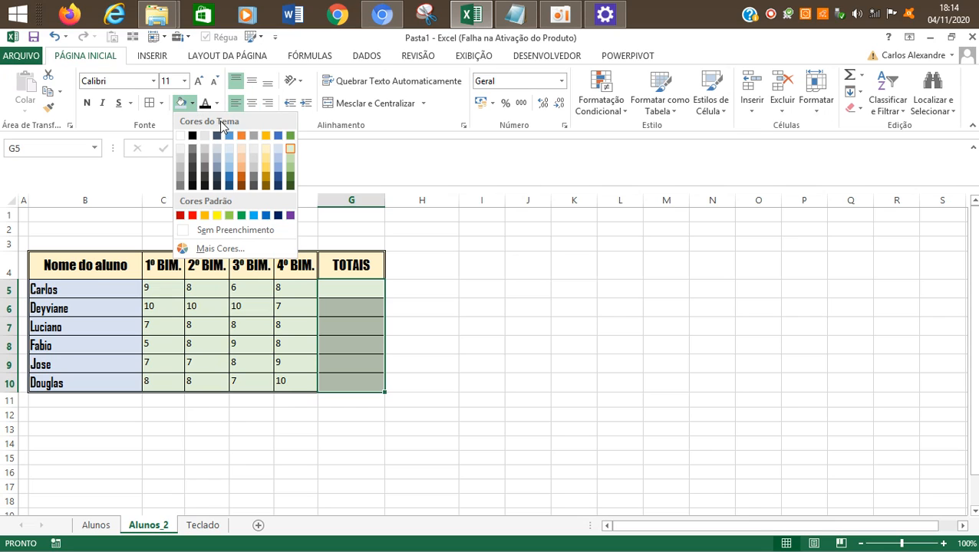
{"action": "left_click", "coordinate": [254, 153]}
{"action": "left_click", "coordinate": [446, 289]}
{"action": "left_click", "coordinate": [366, 270]}
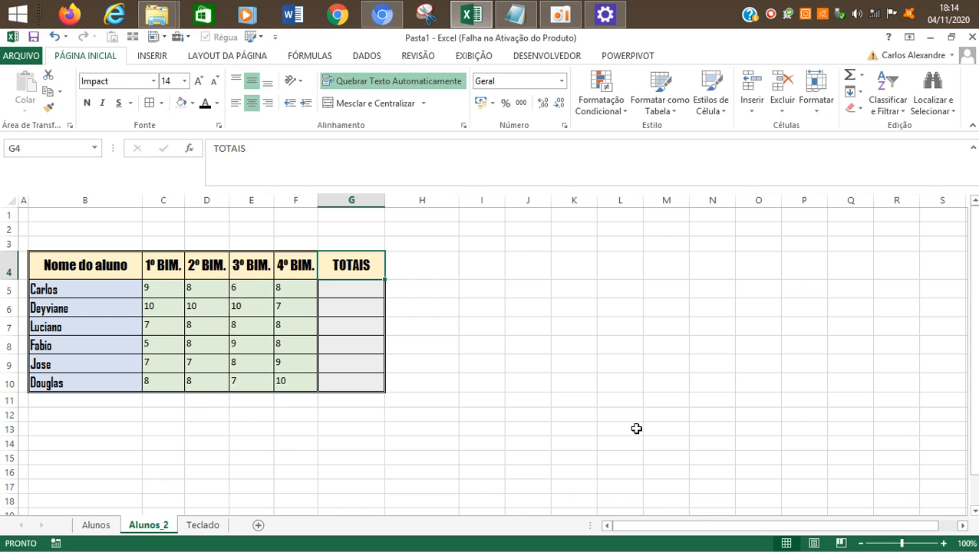
{"action": "key", "text": "Left"}
{"action": "key", "text": "Left"}
{"action": "key", "text": "Left"}
{"action": "key", "text": "Left"}
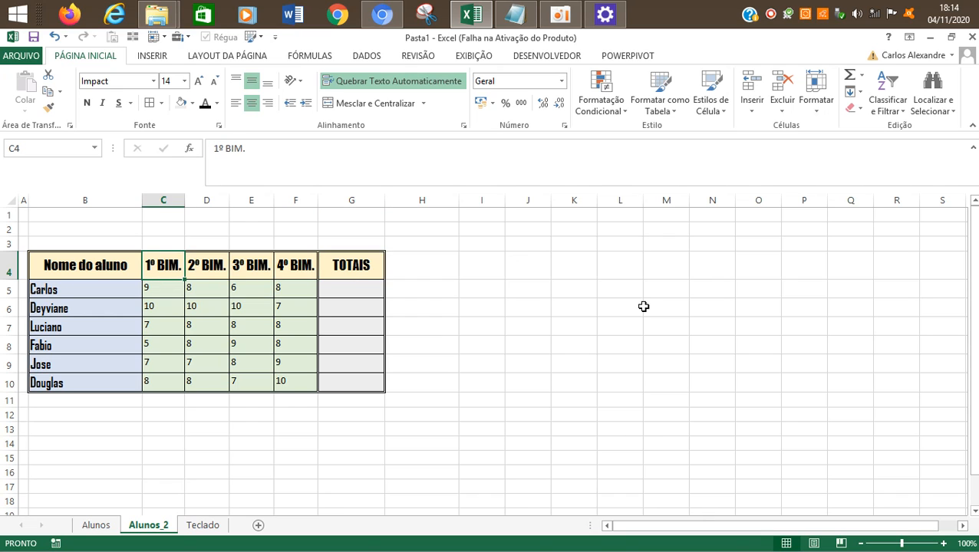
{"action": "left_click", "coordinate": [562, 14]}
{"action": "left_click", "coordinate": [277, 243]}
{"action": "left_click", "coordinate": [357, 270]}
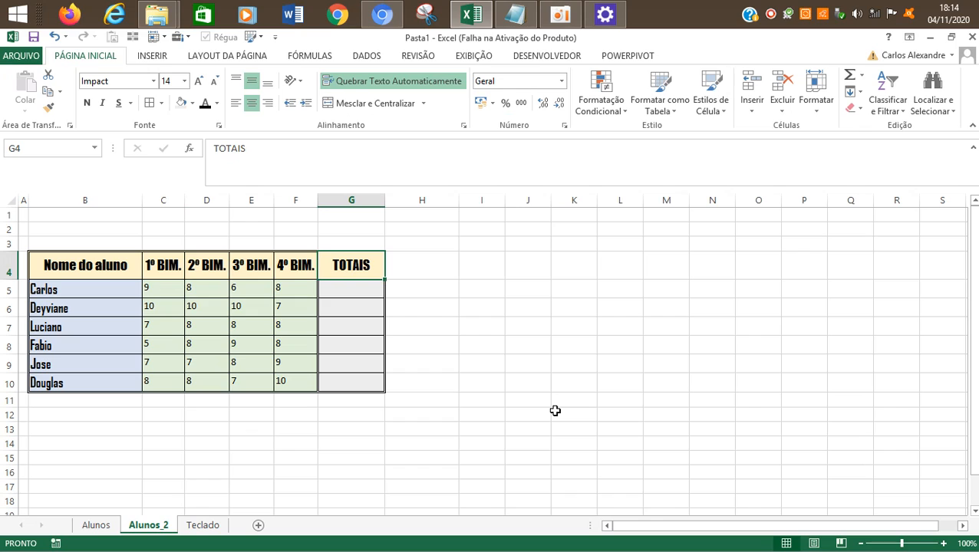
Step: Copy the TOTAIS heading in G4 and apply only its formatting to H4 using Paste Special with the Formatos option
{"action": "key", "text": "Right"}
{"action": "key", "text": "Left"}
{"action": "key", "text": "Right"}
{"action": "key", "text": "Left"}
{"action": "key", "text": "ctrl+c"}
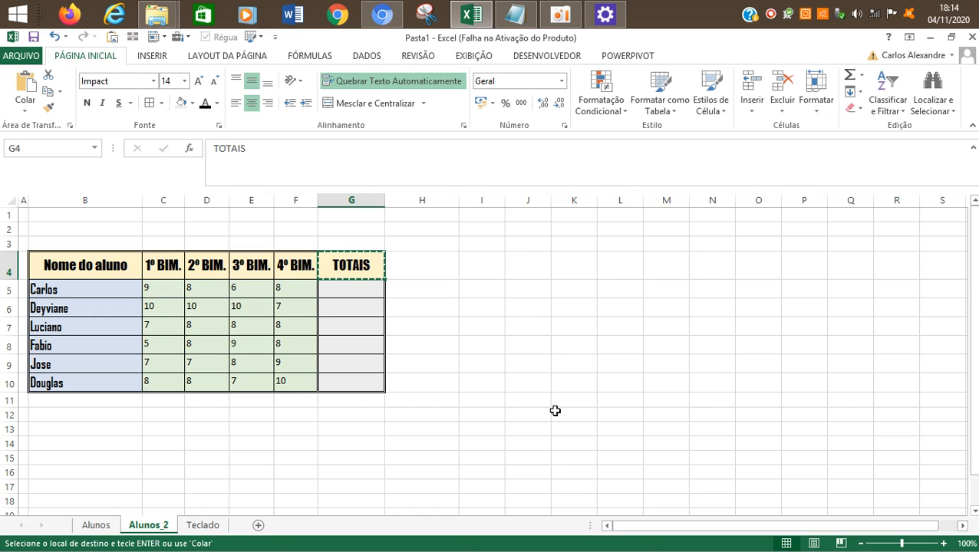
{"action": "key", "text": "Right"}
{"action": "left_click", "coordinate": [26, 107]}
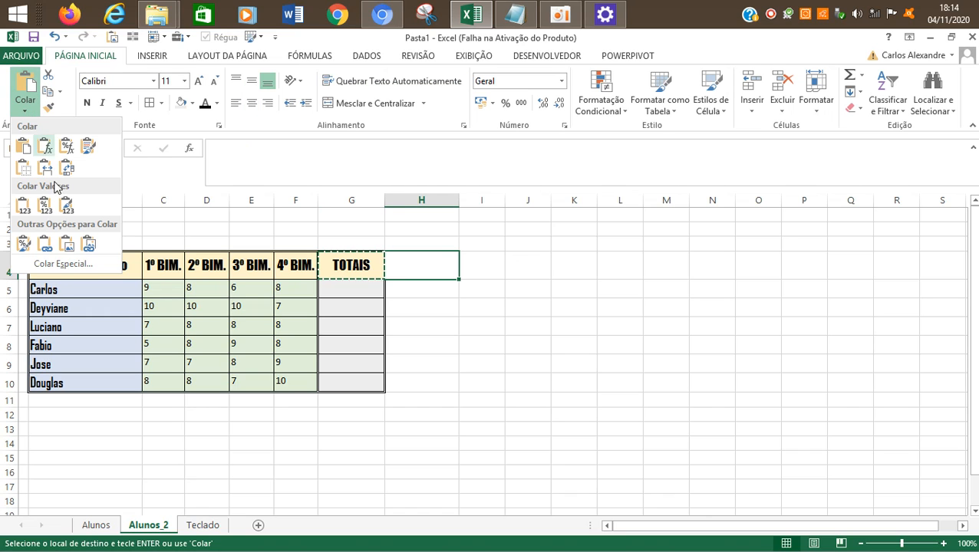
{"action": "left_click", "coordinate": [101, 265]}
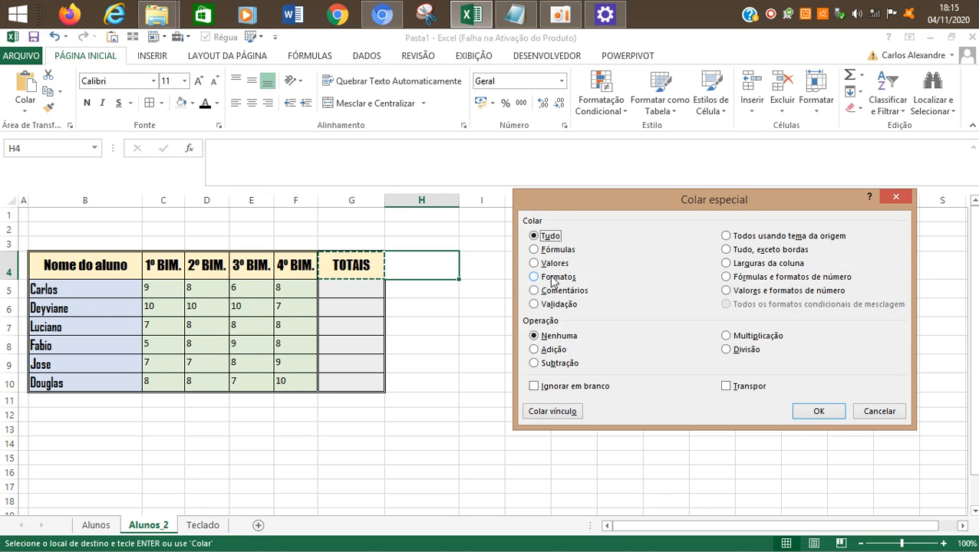
{"action": "left_click", "coordinate": [554, 277]}
{"action": "left_click", "coordinate": [843, 411]}
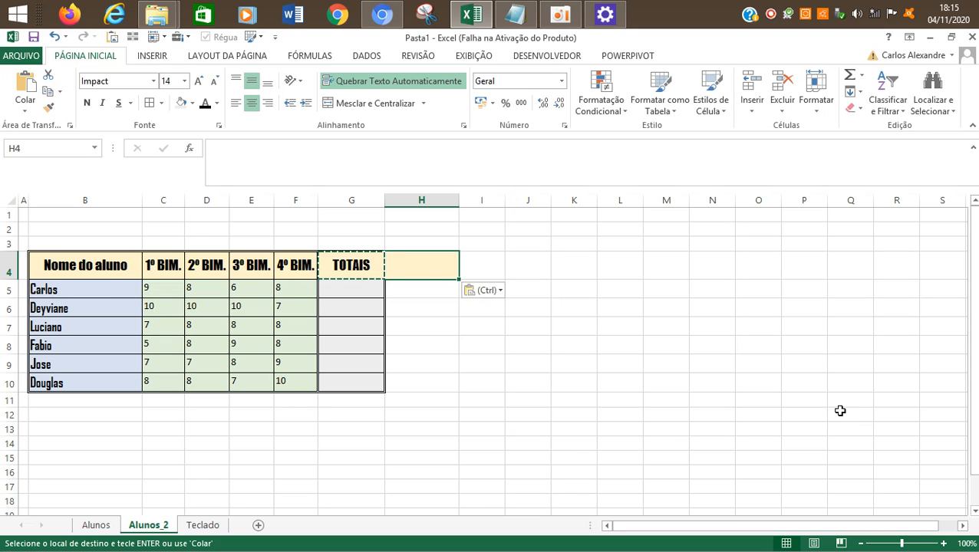
Step: Enter the heading MÉDIA in the formatted cell H4
{"action": "type", "text": "MÉDIA"}
{"action": "key", "text": "Return"}
Step: Copy the empty TOTAIS cells G5:G10 and select H5 as the paste destination
{"action": "key", "text": "Left"}
{"action": "key", "text": "shift+Down"}
{"action": "key", "text": "shift+Down"}
{"action": "key", "text": "shift+Down"}
{"action": "key", "text": "shift+Down"}
{"action": "key", "text": "shift+Down"}
{"action": "key", "text": "ctrl+c"}
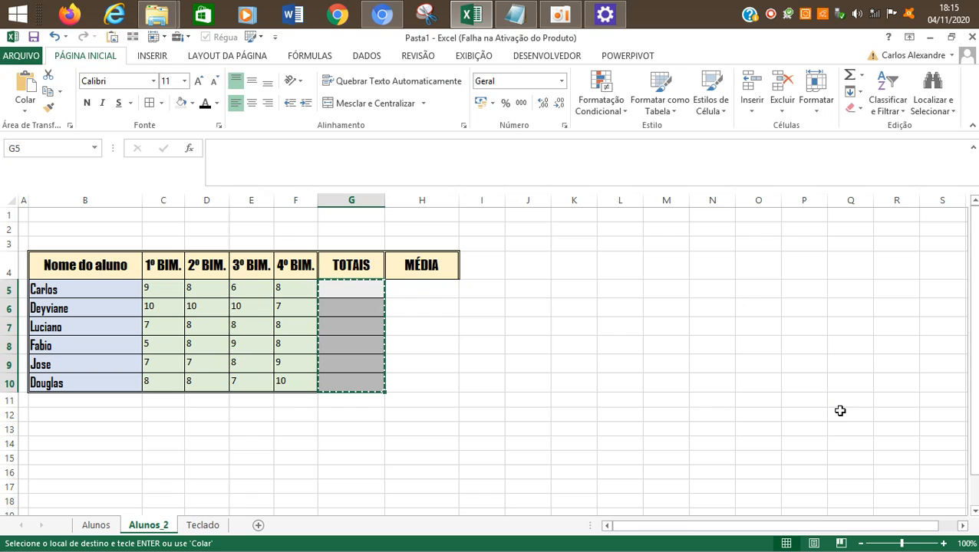
{"action": "key", "text": "Right"}
{"action": "left_click", "coordinate": [25, 103]}
{"action": "left_click", "coordinate": [73, 258]}
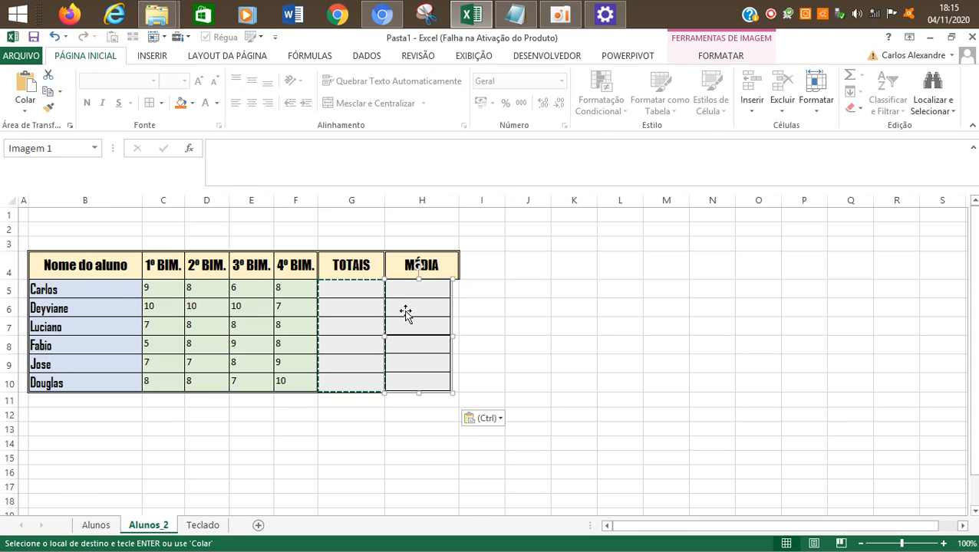
{"action": "key", "text": "Delete"}
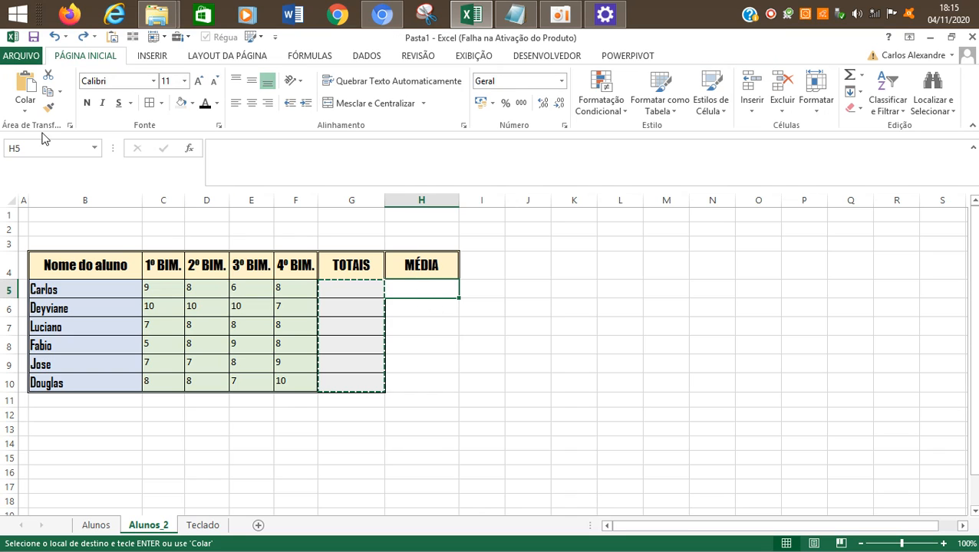
Step: Paste only the formats of the copied TOTAIS cells into the MÉDIA column starting at H5 and clear the copy marquee
{"action": "left_click", "coordinate": [25, 111]}
{"action": "left_click", "coordinate": [69, 260]}
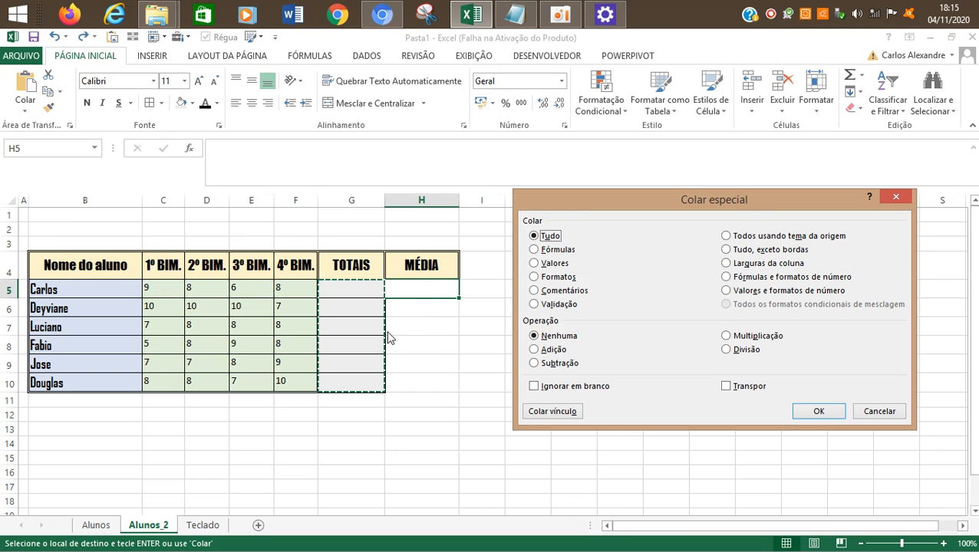
{"action": "left_click", "coordinate": [535, 277]}
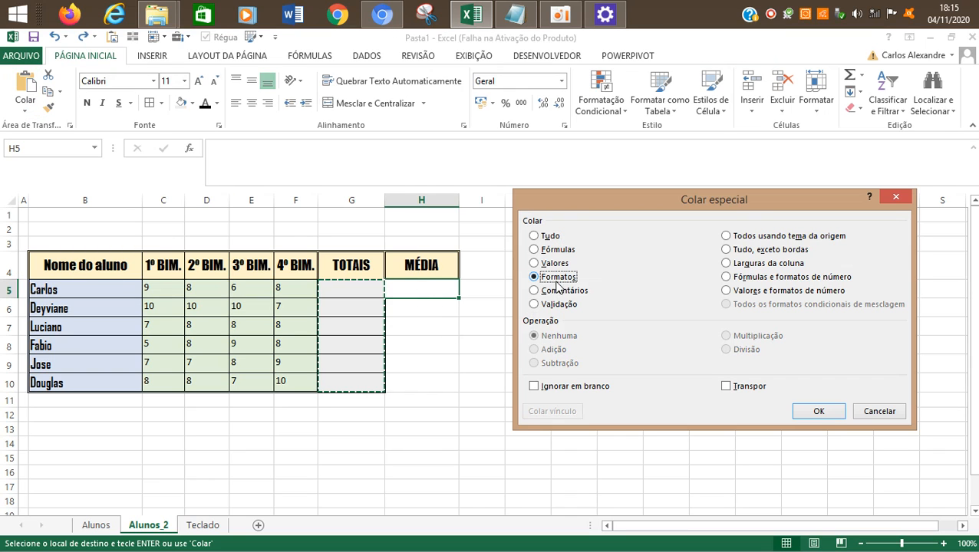
{"action": "left_click", "coordinate": [829, 418]}
{"action": "left_click", "coordinate": [555, 343]}
{"action": "left_click", "coordinate": [522, 343]}
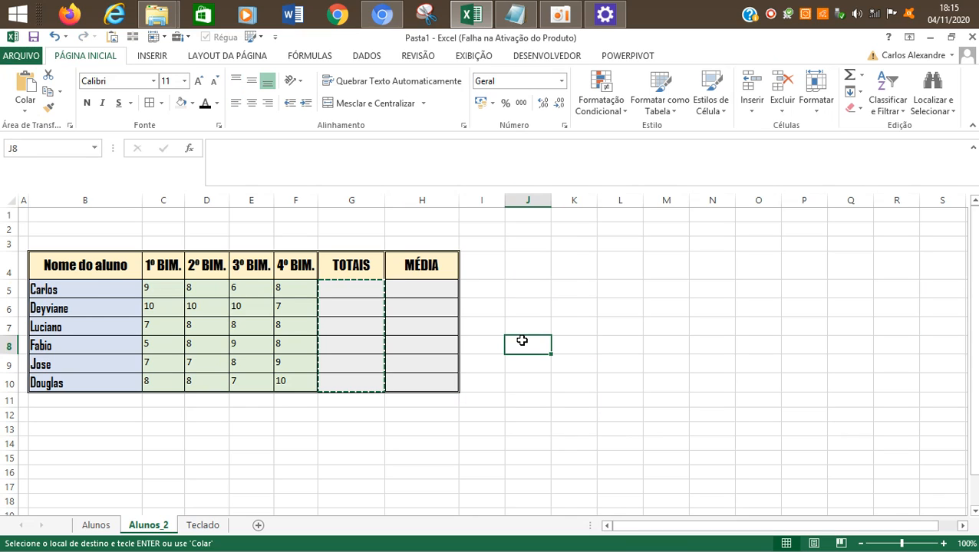
{"action": "key", "text": "Escape"}
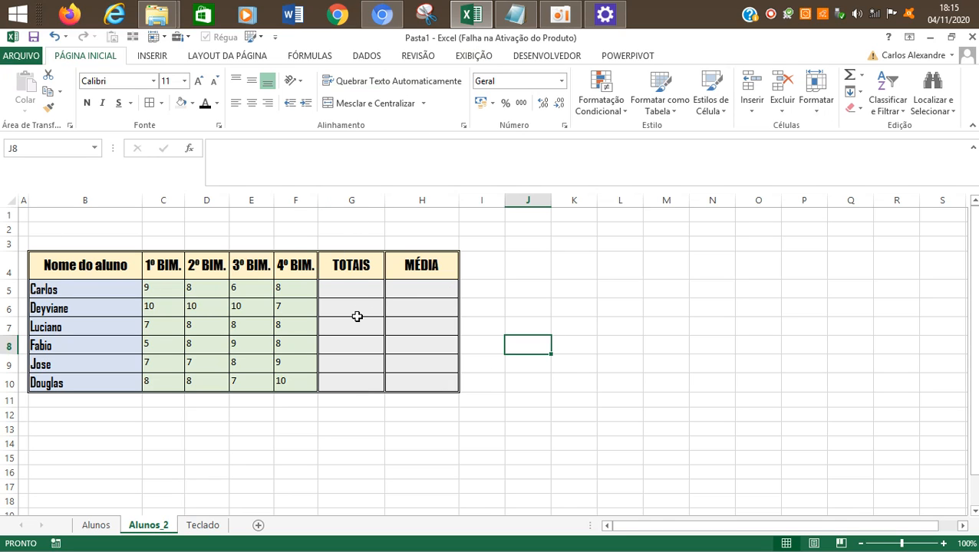
{"action": "left_click", "coordinate": [561, 13]}
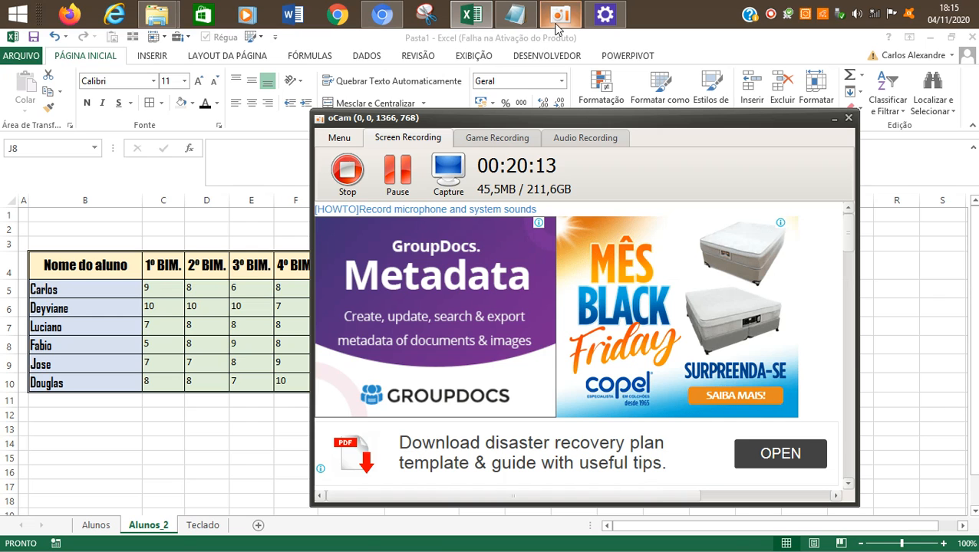
{"action": "left_click", "coordinate": [407, 286]}
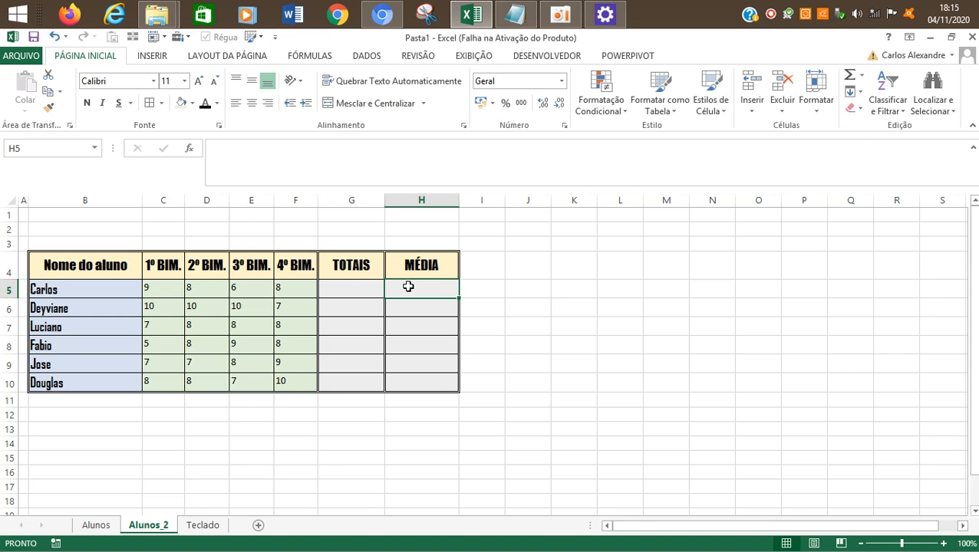
{"action": "left_click", "coordinate": [346, 286]}
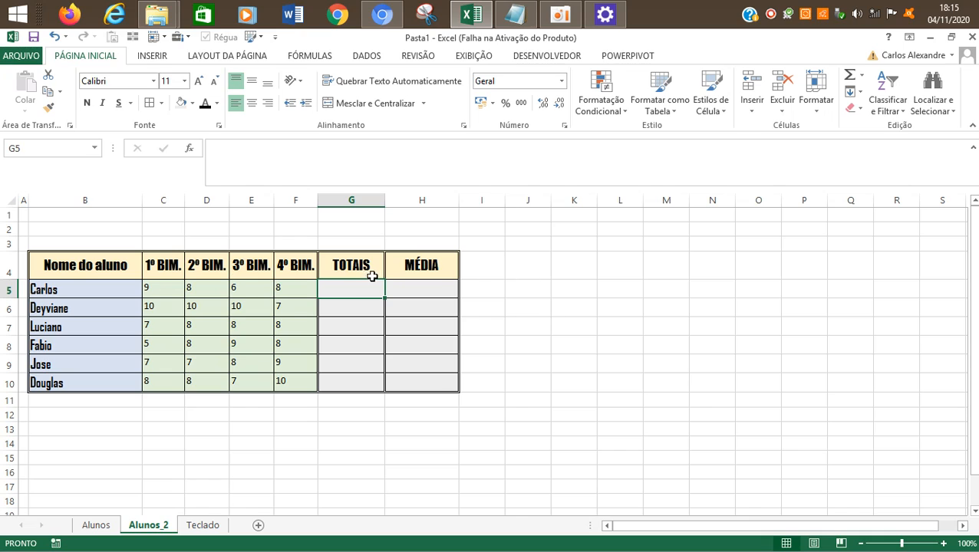
{"action": "left_click", "coordinate": [430, 290]}
{"action": "left_click", "coordinate": [369, 291]}
{"action": "left_click", "coordinate": [411, 293]}
{"action": "left_click", "coordinate": [375, 289]}
{"action": "key", "text": "Left"}
{"action": "key", "text": "Left"}
{"action": "key", "text": "Left"}
{"action": "key", "text": "Left"}
{"action": "key", "text": "Left"}
{"action": "key", "text": "Left"}
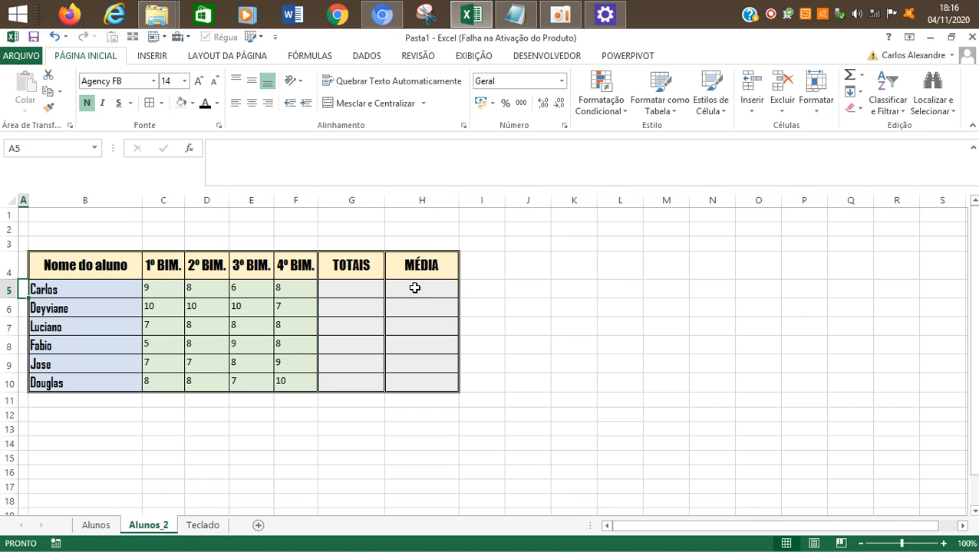
{"action": "key", "text": "Right"}
{"action": "key", "text": "Right"}
{"action": "key", "text": "Right"}
{"action": "key", "text": "Right"}
{"action": "key", "text": "Right"}
{"action": "key", "text": "Right"}
{"action": "key", "text": "Right"}
{"action": "key", "text": "Right"}
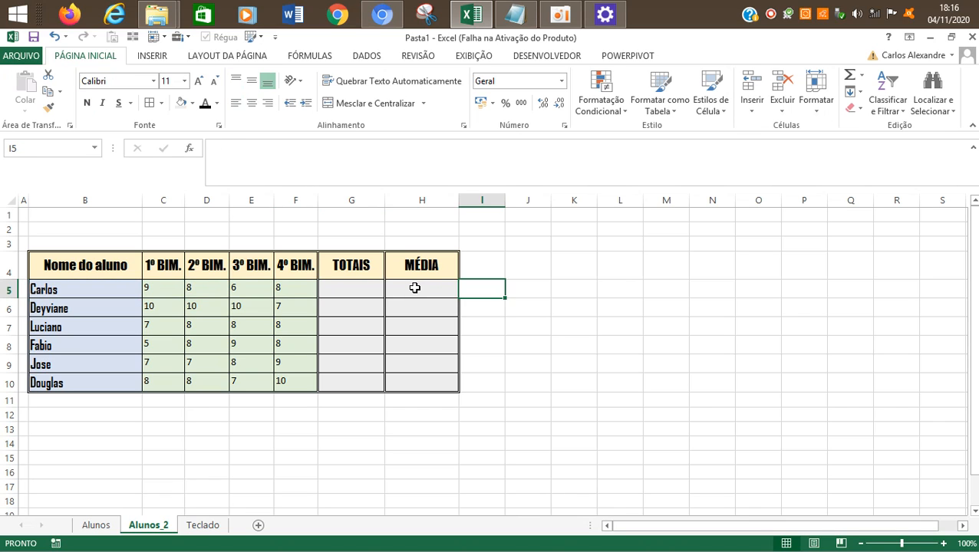
{"action": "key", "text": "Left"}
{"action": "key", "text": "Left"}
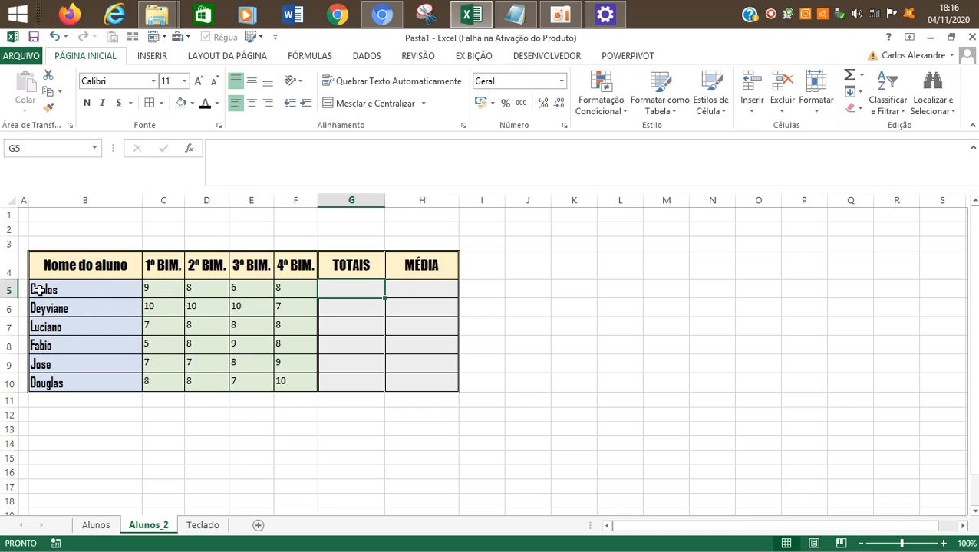
{"action": "left_click", "coordinate": [62, 290]}
{"action": "left_click", "coordinate": [61, 309]}
{"action": "left_click", "coordinate": [57, 293]}
{"action": "left_click", "coordinate": [57, 306]}
{"action": "left_click", "coordinate": [63, 327]}
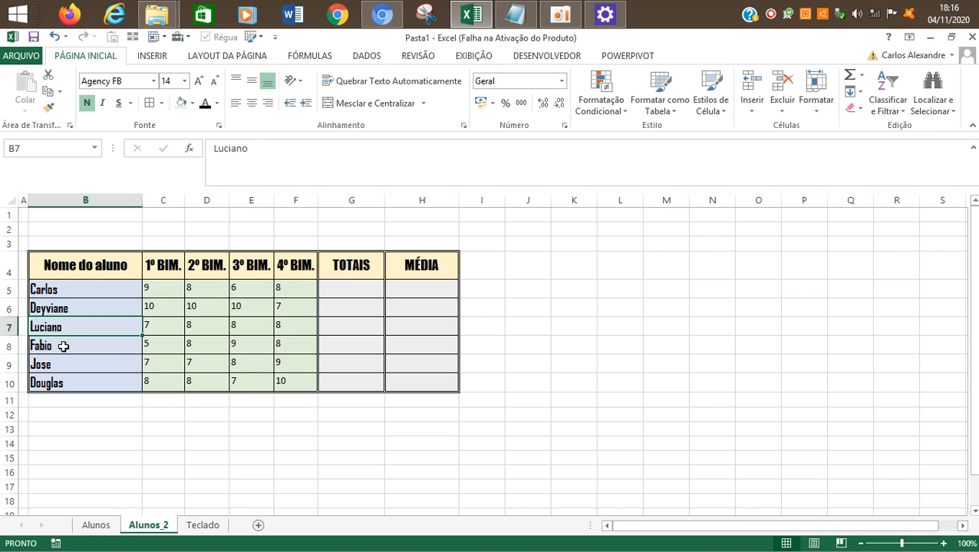
{"action": "left_click", "coordinate": [64, 346]}
{"action": "left_click", "coordinate": [61, 364]}
{"action": "left_click", "coordinate": [60, 381]}
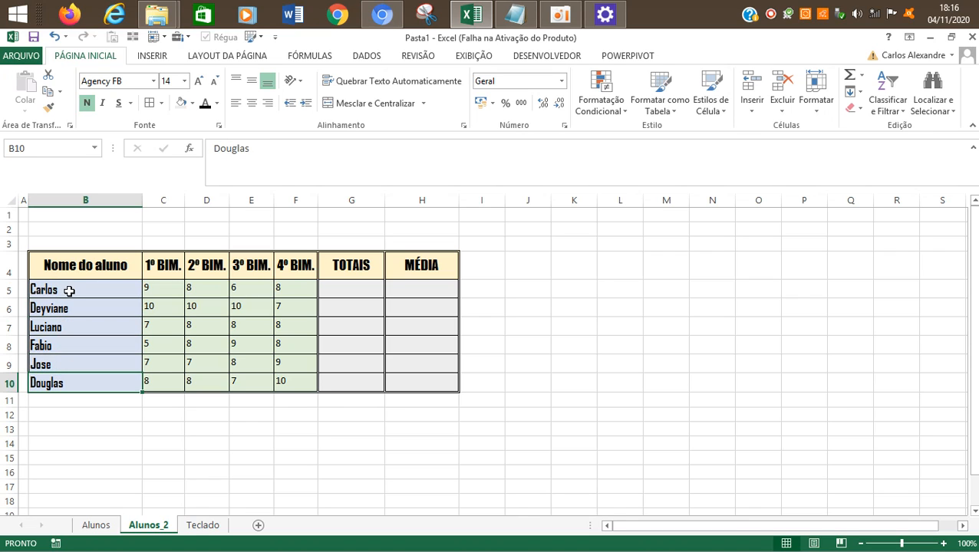
{"action": "left_click", "coordinate": [69, 291]}
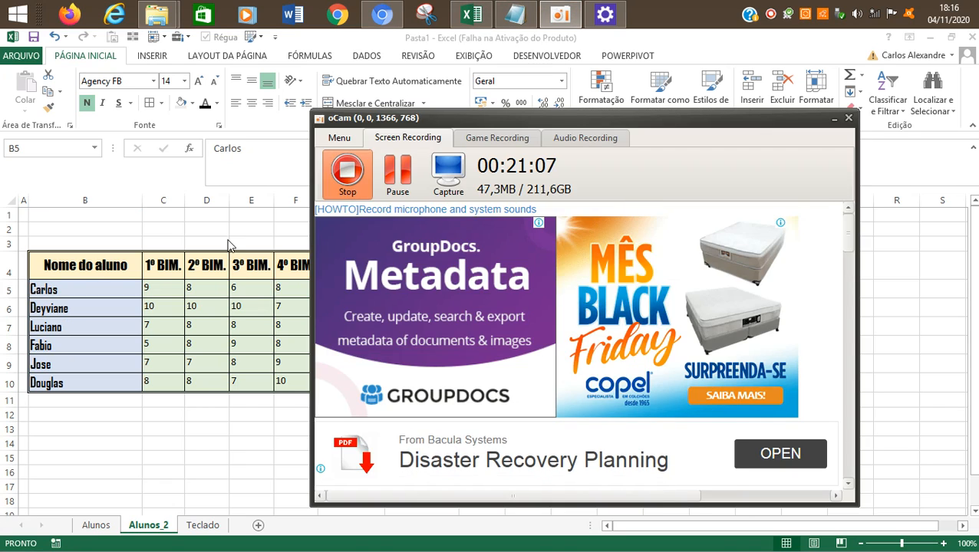
{"action": "left_click", "coordinate": [343, 287]}
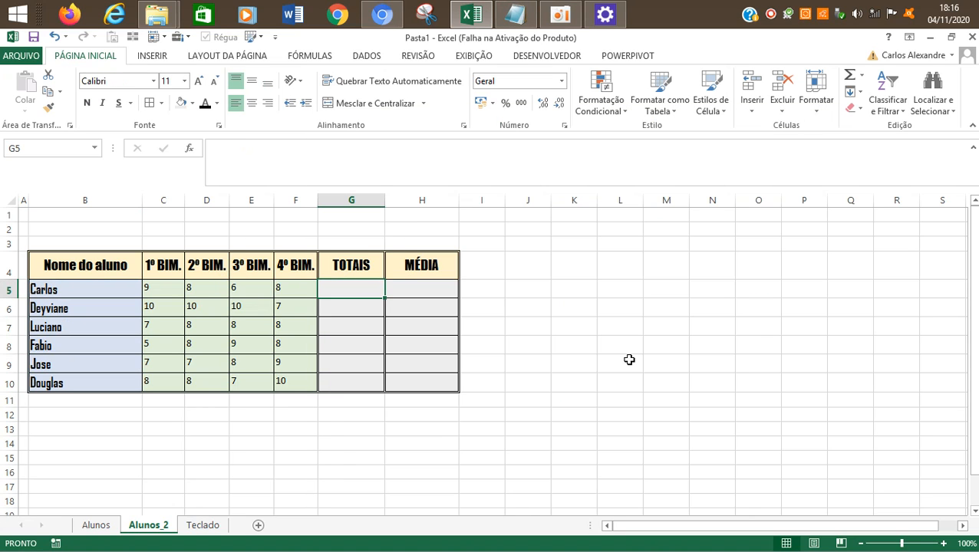
{"action": "key", "text": "Down"}
{"action": "key", "text": "Down"}
{"action": "key", "text": "Down"}
{"action": "key", "text": "Down"}
{"action": "key", "text": "Down"}
{"action": "key", "text": "Down"}
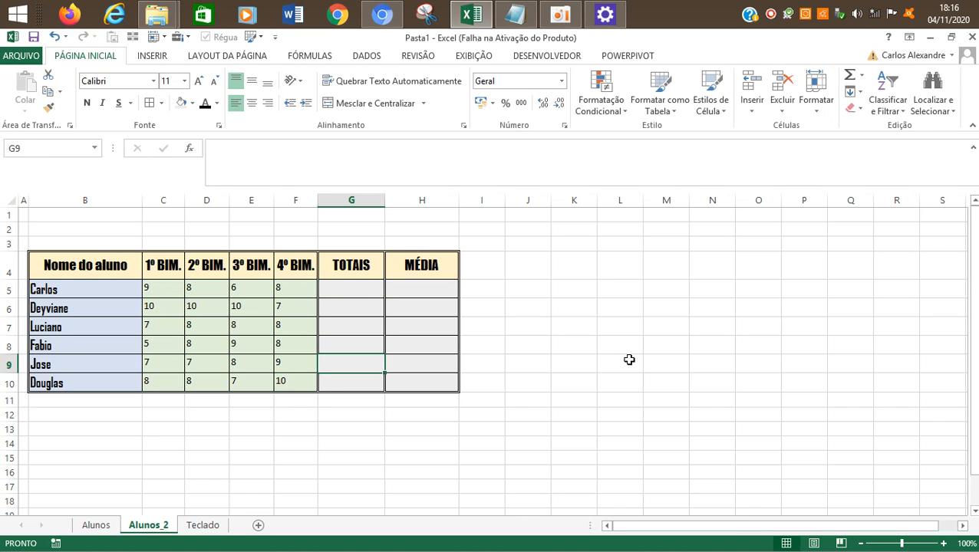
{"action": "key", "text": "Up"}
{"action": "key", "text": "Up"}
{"action": "key", "text": "Up"}
{"action": "key", "text": "Up"}
{"action": "key", "text": "Up"}
{"action": "key", "text": "Up"}
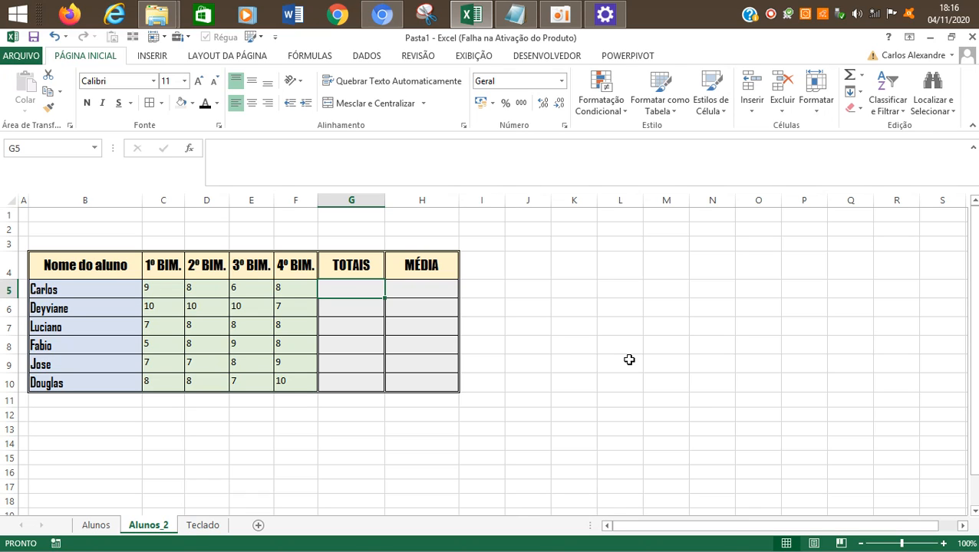
Step: Merge and center the empty range K6:M10 and enter an equals sign in it
{"action": "left_click_drag", "start_coordinate": [590, 306], "coordinate": [651, 378]}
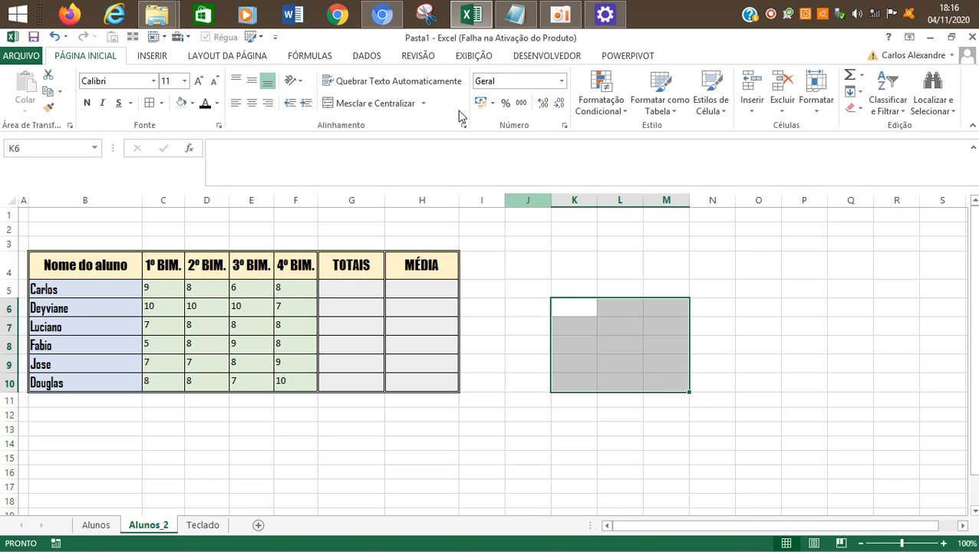
{"action": "left_click", "coordinate": [387, 103]}
{"action": "type", "text": "="}
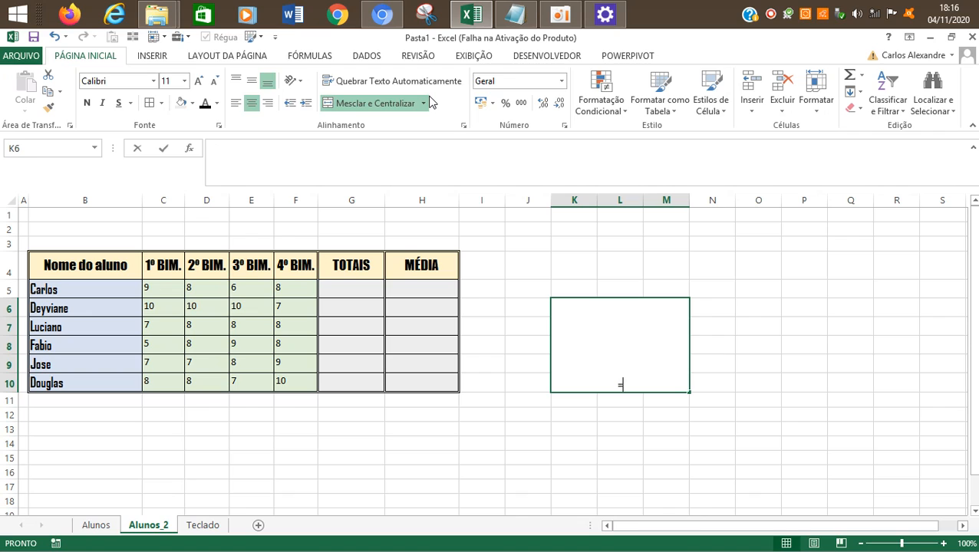
Step: Center the equals sign vertically in the merged cell and enlarge its font size to 72
{"action": "left_click", "coordinate": [252, 80]}
{"action": "left_click", "coordinate": [199, 81]}
{"action": "left_click", "coordinate": [199, 81]}
{"action": "left_click", "coordinate": [198, 81]}
{"action": "left_click", "coordinate": [198, 81]}
{"action": "left_click", "coordinate": [199, 81]}
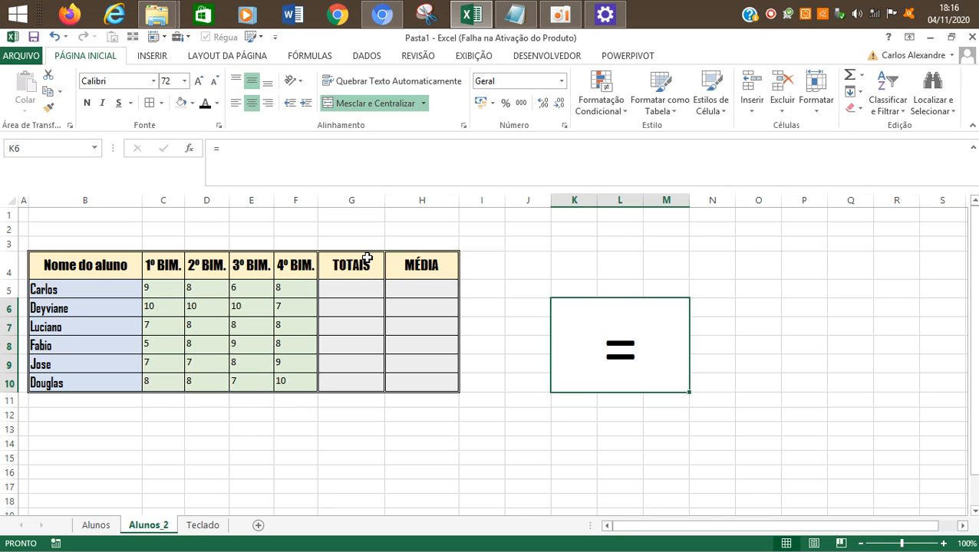
Step: Undo the font enlargement, alignment, equals sign and merge in K6:M10
{"action": "key", "text": "ctrl+shift+less"}
{"action": "key", "text": "ctrl+shift+less"}
{"action": "key", "text": "ctrl+shift+less"}
{"action": "key", "text": "ctrl+shift+less"}
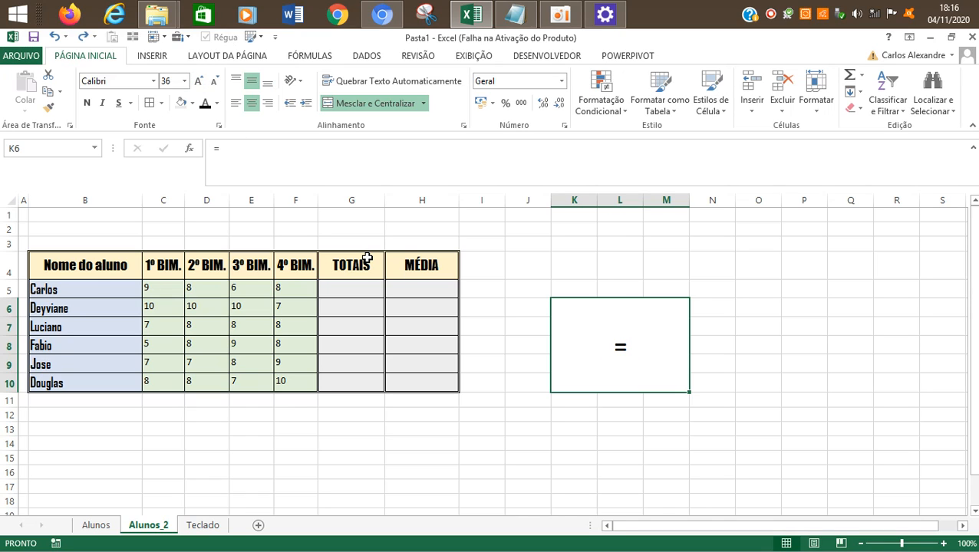
{"action": "key", "text": "ctrl+shift+less"}
{"action": "key", "text": "ctrl+shift+less"}
{"action": "key", "text": "ctrl+shift+less"}
{"action": "key", "text": "ctrl+shift+less"}
{"action": "key", "text": "ctrl+z"}
{"action": "key", "text": "ctrl+z"}
{"action": "key", "text": "ctrl+z"}
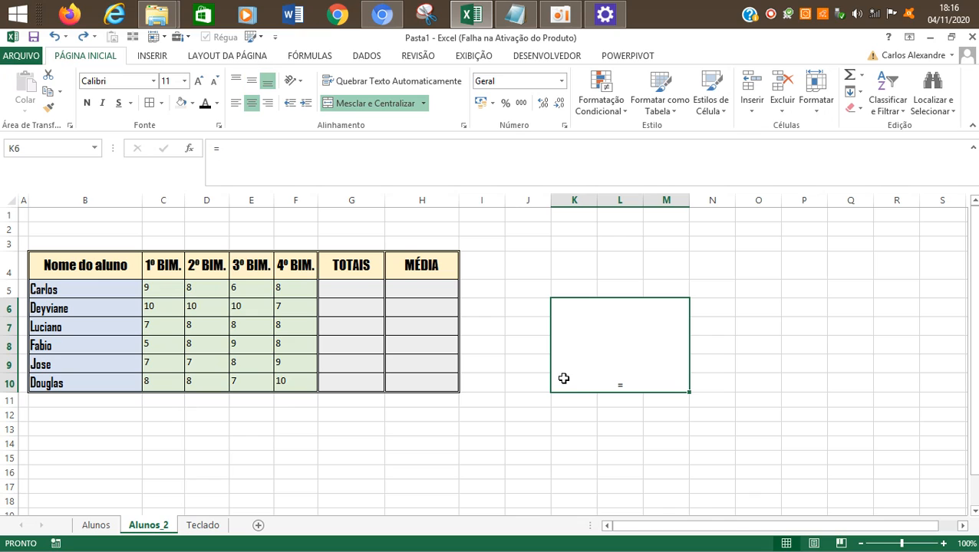
{"action": "key", "text": "ctrl+z"}
{"action": "left_click", "coordinate": [536, 308]}
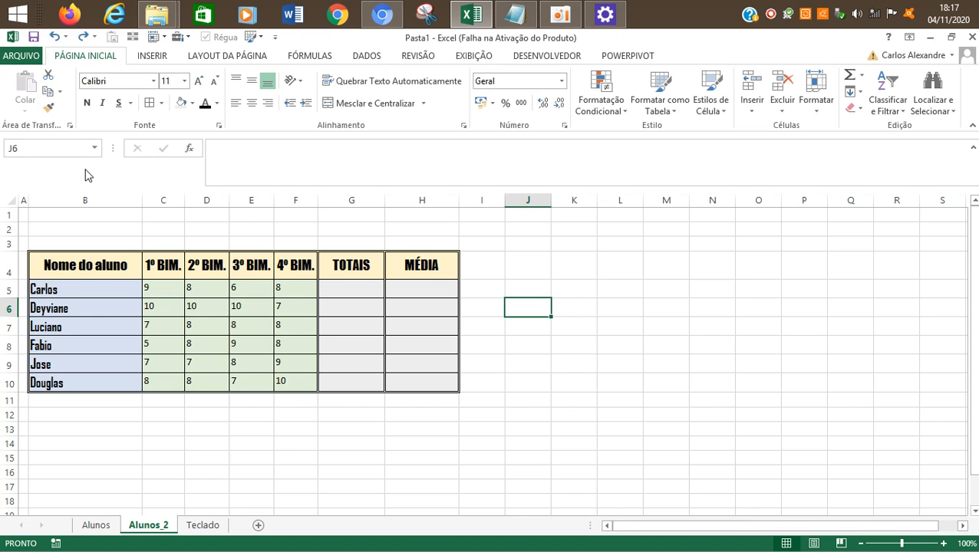
Step: Begin a formula with an equals sign in the first TOTAIS cell, G5
{"action": "key", "text": "Left"}
{"action": "key", "text": "Left"}
{"action": "key", "text": "Left"}
{"action": "key", "text": "Up"}
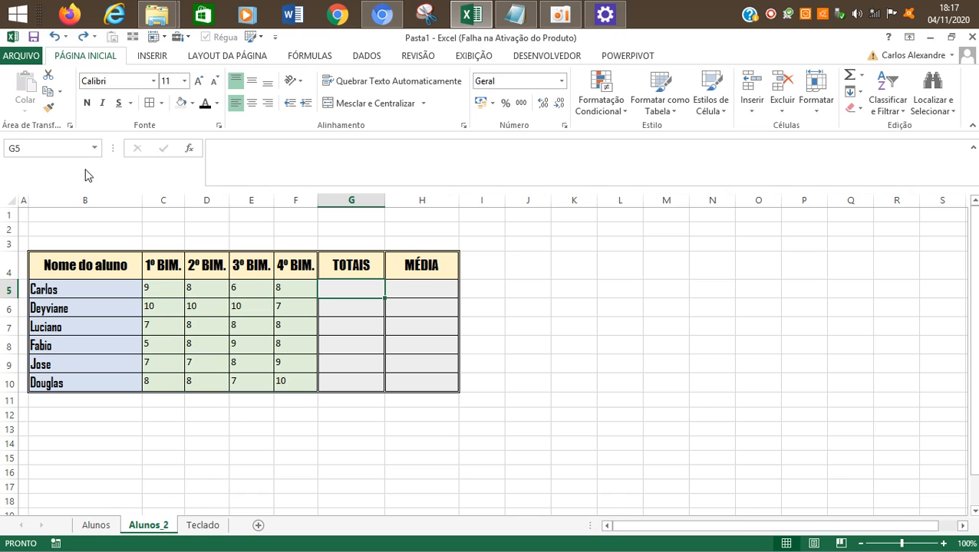
{"action": "key", "text": "Left"}
{"action": "key", "text": "Left"}
{"action": "key", "text": "Left"}
{"action": "key", "text": "Right"}
{"action": "key", "text": "Right"}
{"action": "key", "text": "Right"}
{"action": "key", "text": "Right"}
{"action": "key", "text": "Left"}
{"action": "type", "text": "="}
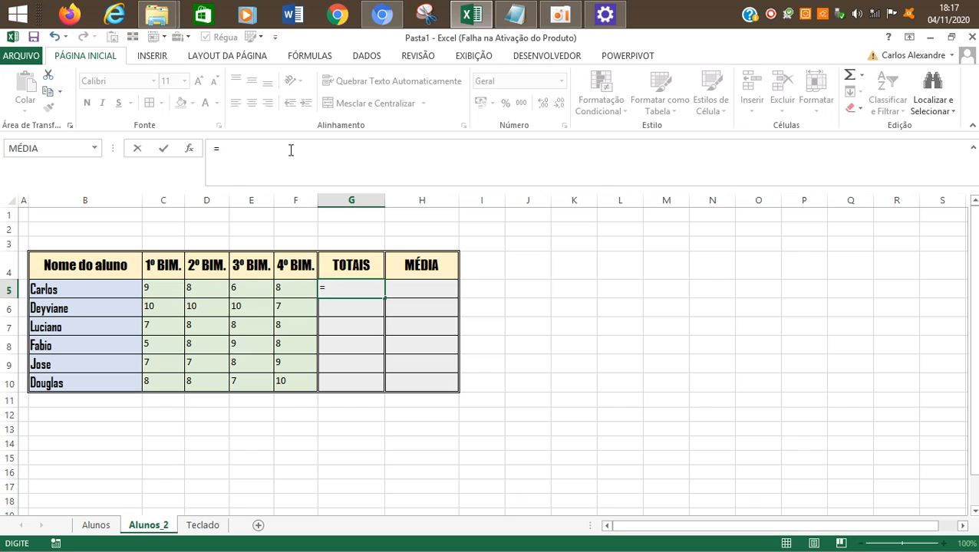
Step: Open the Insert Function dialog for the G5 formula and move it closer to the grades table
{"action": "left_click", "coordinate": [189, 149]}
{"action": "left_click_drag", "start_coordinate": [694, 191], "coordinate": [636, 212]}
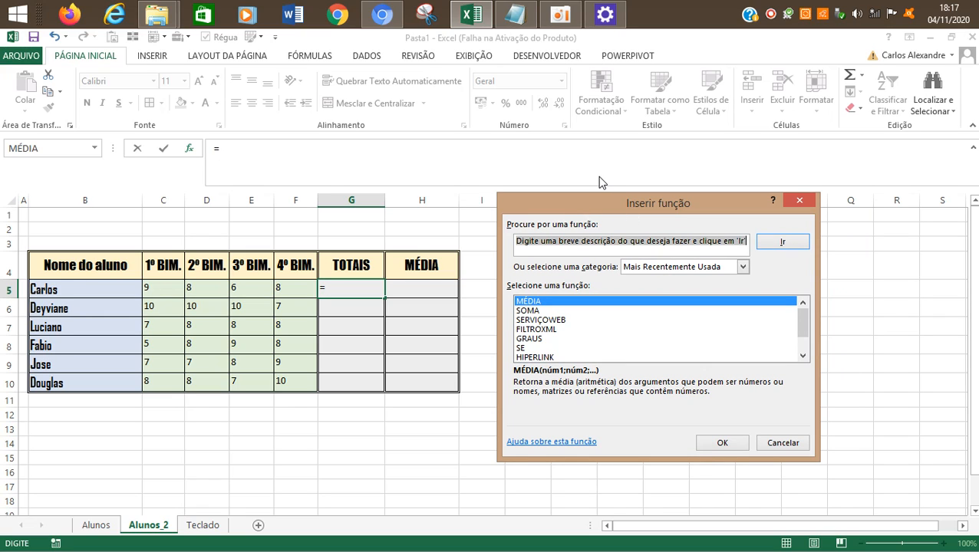
{"action": "left_click_drag", "start_coordinate": [648, 204], "coordinate": [628, 208]}
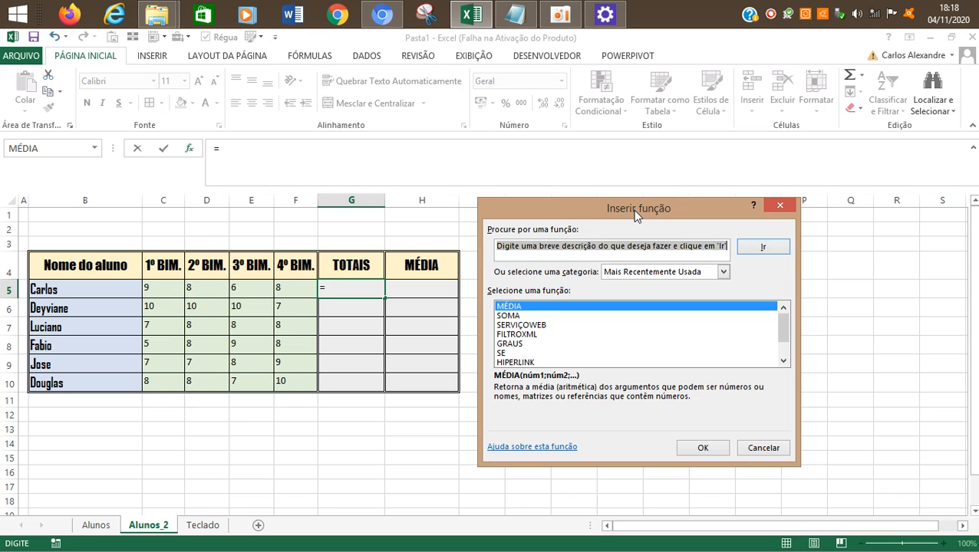
{"action": "mouse_move", "coordinate": [632, 209]}
{"action": "left_mouse_down"}
{"action": "mouse_move", "coordinate": [541, 213]}
{"action": "mouse_move", "coordinate": [643, 198]}
{"action": "mouse_move", "coordinate": [622, 209]}
{"action": "left_mouse_up"}
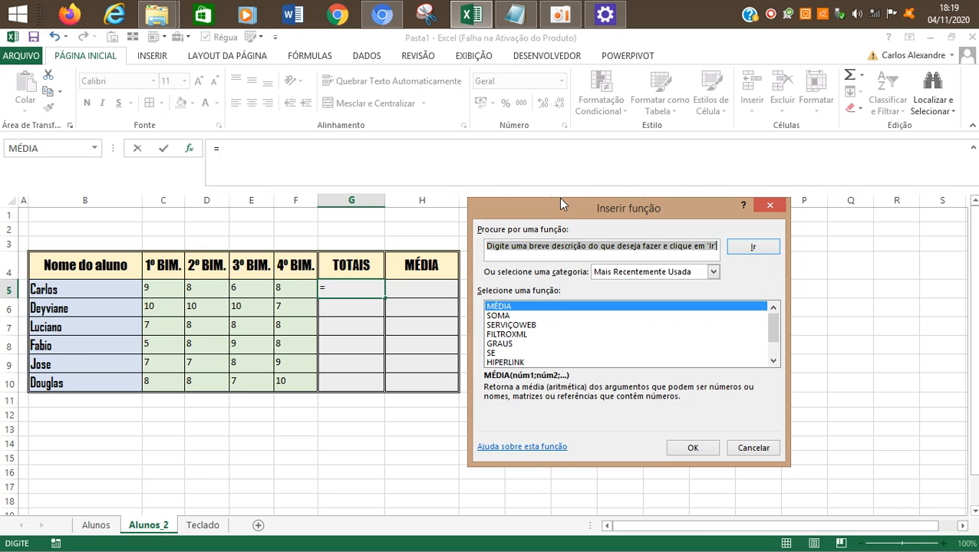
Step: Cancel the function insertion in G5 and reopen the Insert Function dialog for its formula
{"action": "mouse_move", "coordinate": [564, 207]}
{"action": "left_mouse_down"}
{"action": "mouse_move", "coordinate": [547, 211]}
{"action": "mouse_move", "coordinate": [568, 204]}
{"action": "left_mouse_up"}
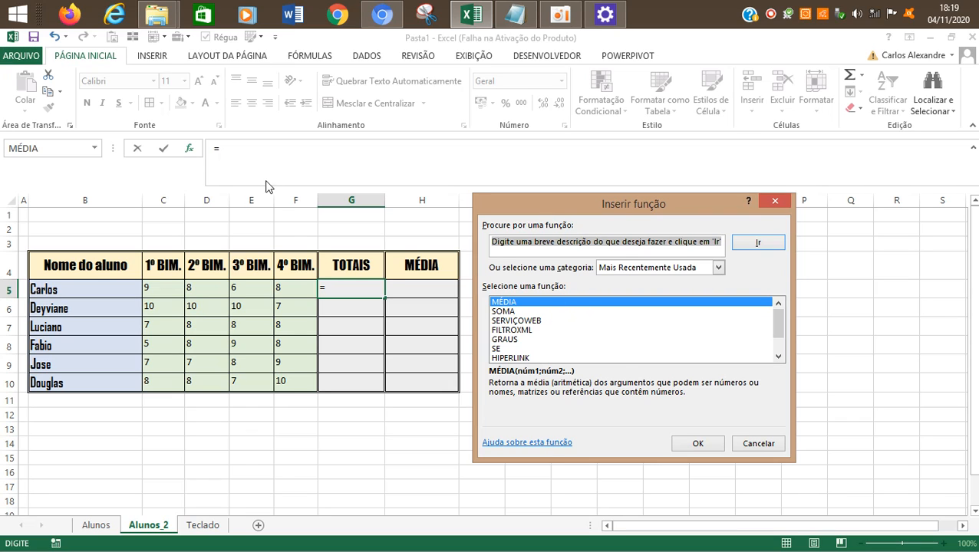
{"action": "left_click", "coordinate": [740, 441]}
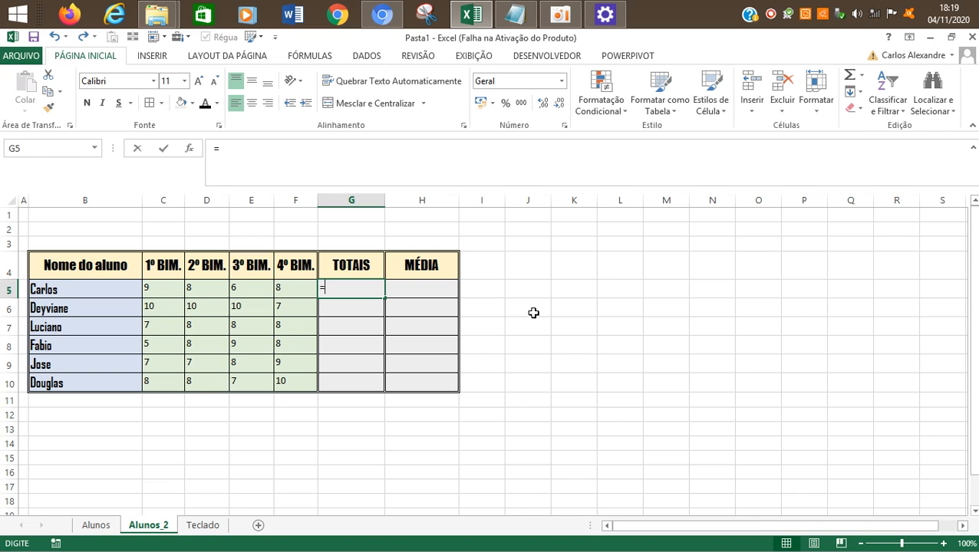
{"action": "type", "text": "="}
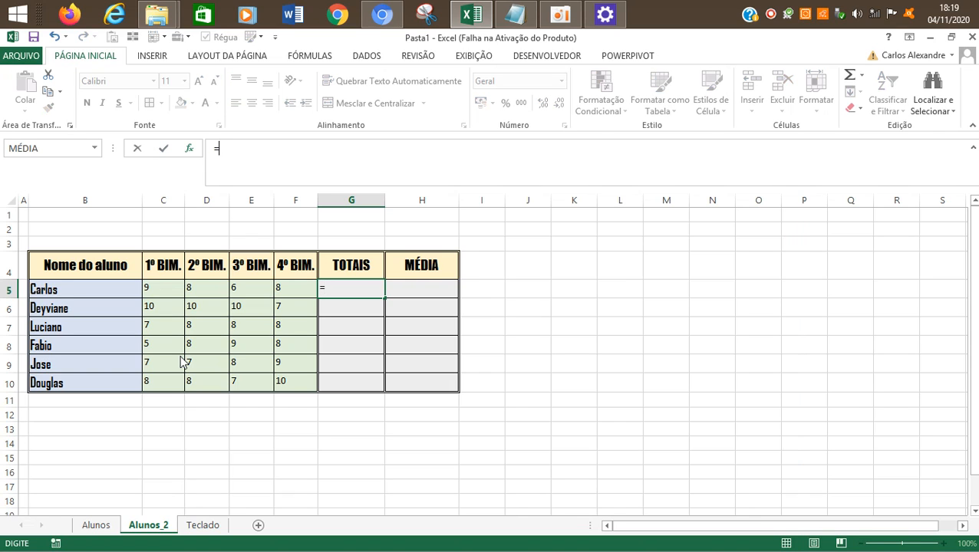
{"action": "key", "text": "shift+F3"}
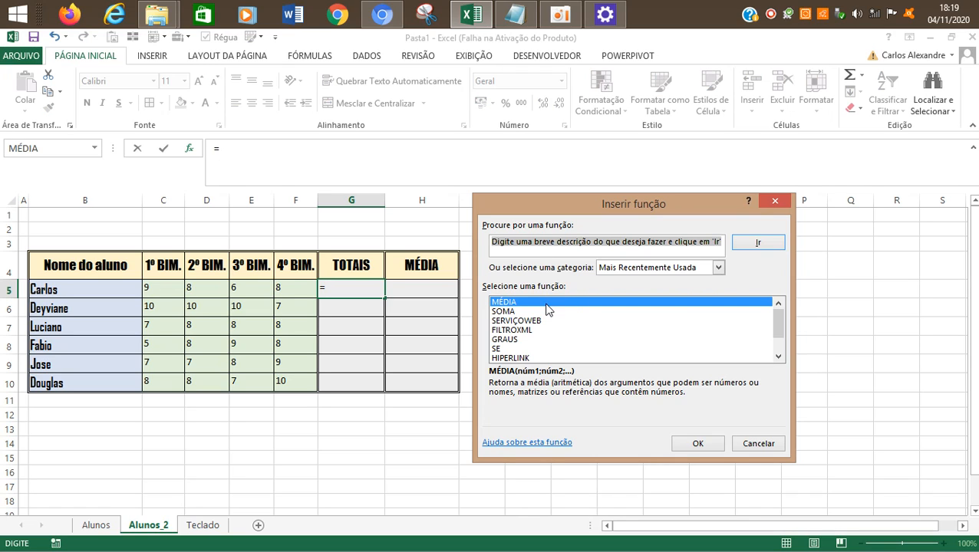
Step: Insert the SOMA function into G5 and move its arguments dialog clear of the grades table
{"action": "mouse_move", "coordinate": [775, 323]}
{"action": "left_mouse_down"}
{"action": "mouse_move", "coordinate": [778, 350]}
{"action": "mouse_move", "coordinate": [775, 324]}
{"action": "mouse_move", "coordinate": [768, 347]}
{"action": "mouse_move", "coordinate": [768, 322]}
{"action": "mouse_move", "coordinate": [777, 349]}
{"action": "mouse_move", "coordinate": [777, 330]}
{"action": "left_mouse_up"}
{"action": "mouse_move", "coordinate": [774, 328]}
{"action": "left_mouse_down"}
{"action": "mouse_move", "coordinate": [779, 346]}
{"action": "mouse_move", "coordinate": [779, 328]}
{"action": "left_mouse_up"}
{"action": "left_click", "coordinate": [513, 311]}
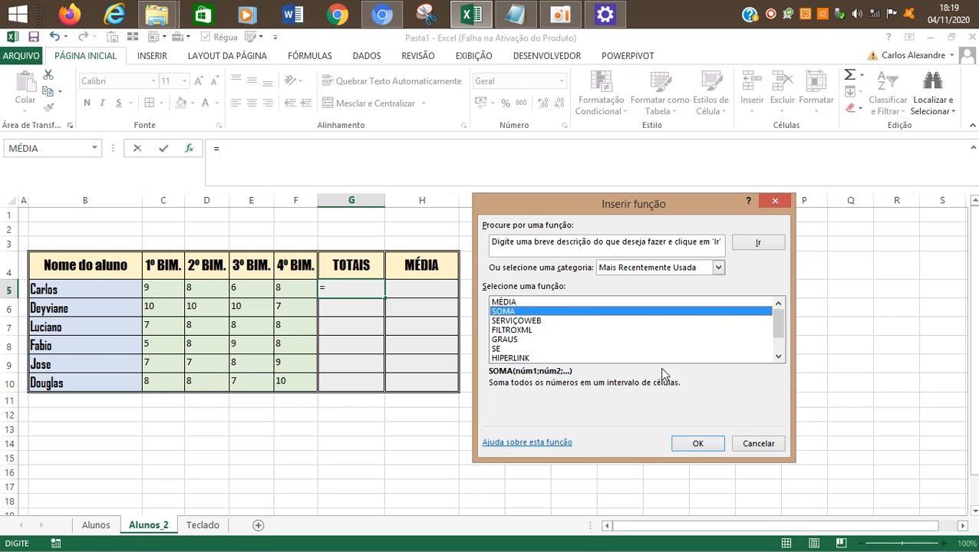
{"action": "double_click", "coordinate": [516, 312]}
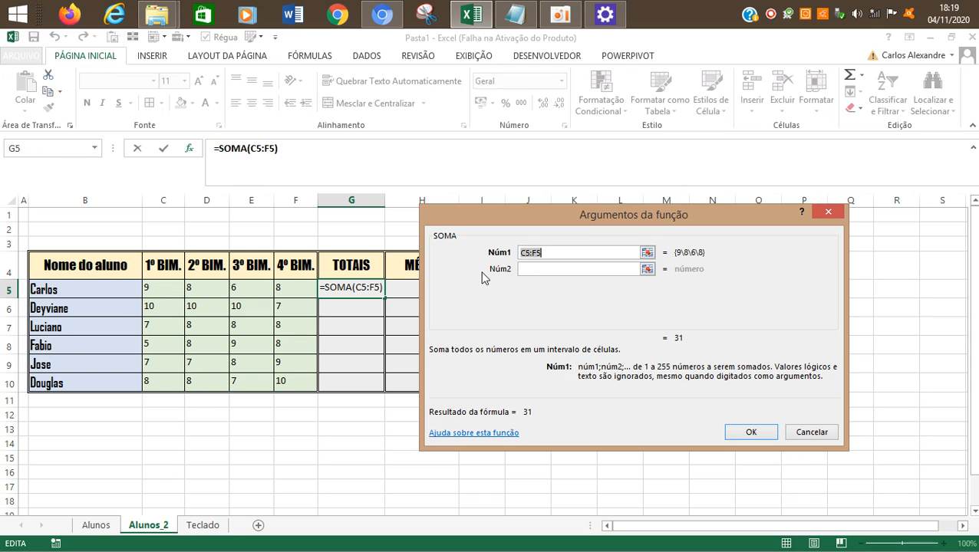
{"action": "left_click_drag", "start_coordinate": [615, 222], "coordinate": [665, 225]}
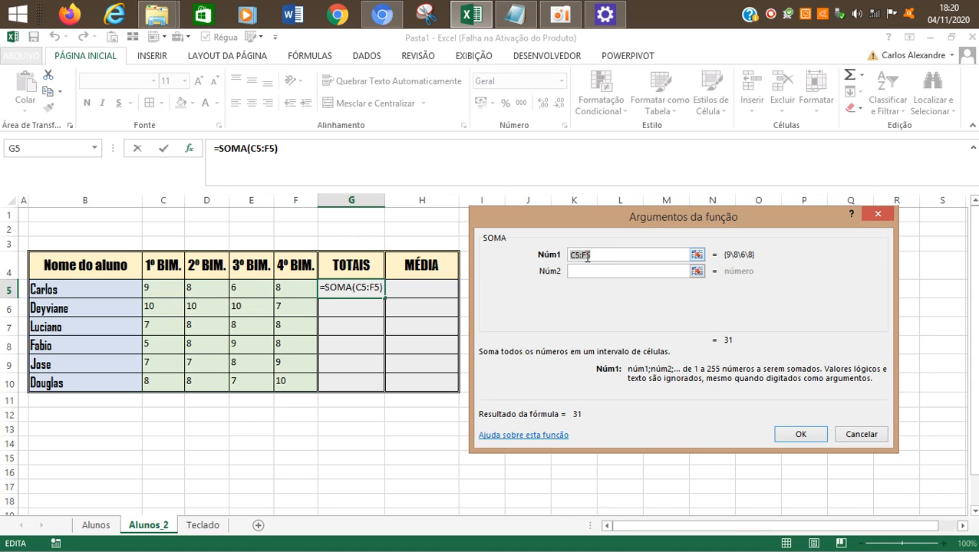
{"action": "mouse_move", "coordinate": [649, 225]}
{"action": "left_mouse_down"}
{"action": "mouse_move", "coordinate": [410, 224]}
{"action": "mouse_move", "coordinate": [658, 204]}
{"action": "mouse_move", "coordinate": [648, 215]}
{"action": "left_mouse_up"}
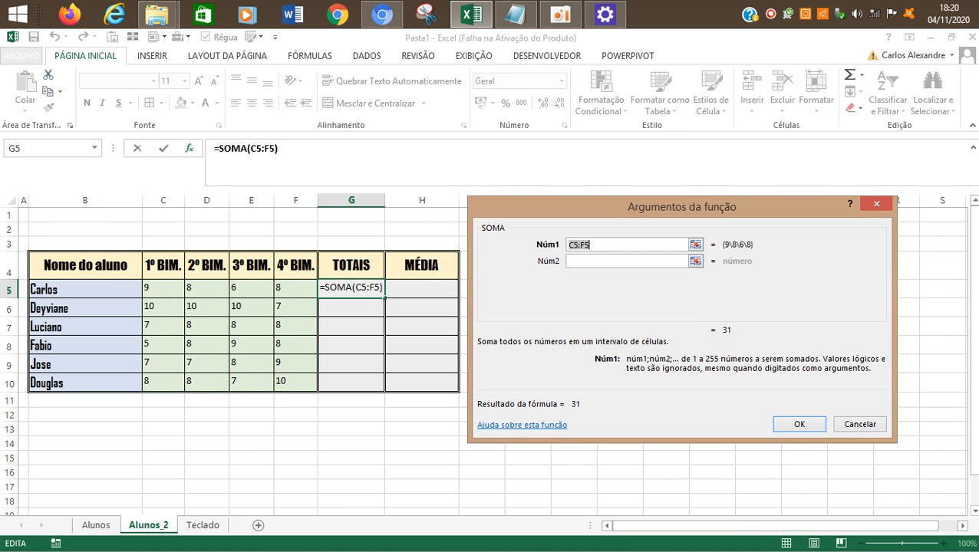
{"action": "left_click_drag", "start_coordinate": [619, 224], "coordinate": [363, 232]}
{"action": "left_click", "coordinate": [623, 245]}
{"action": "left_click", "coordinate": [592, 250]}
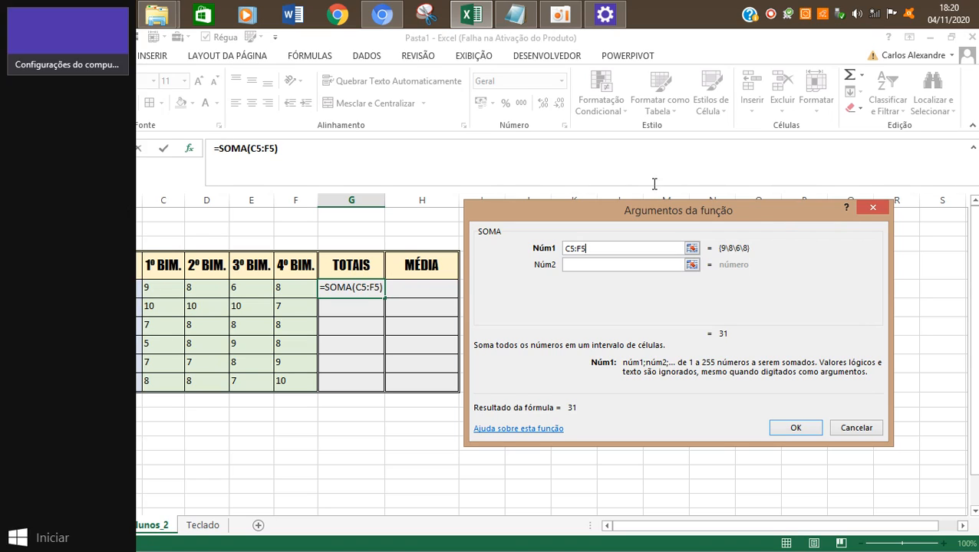
{"action": "left_click", "coordinate": [560, 15]}
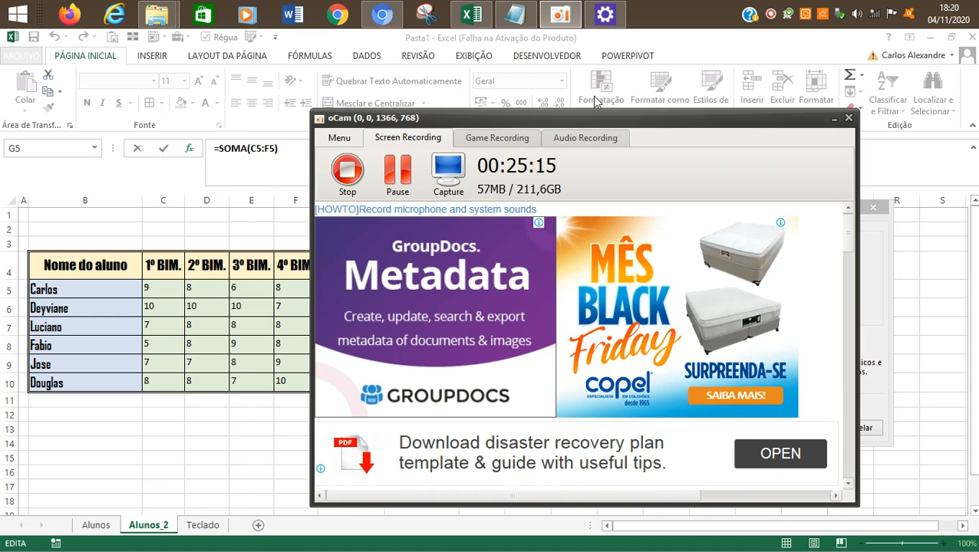
{"action": "left_click", "coordinate": [281, 274]}
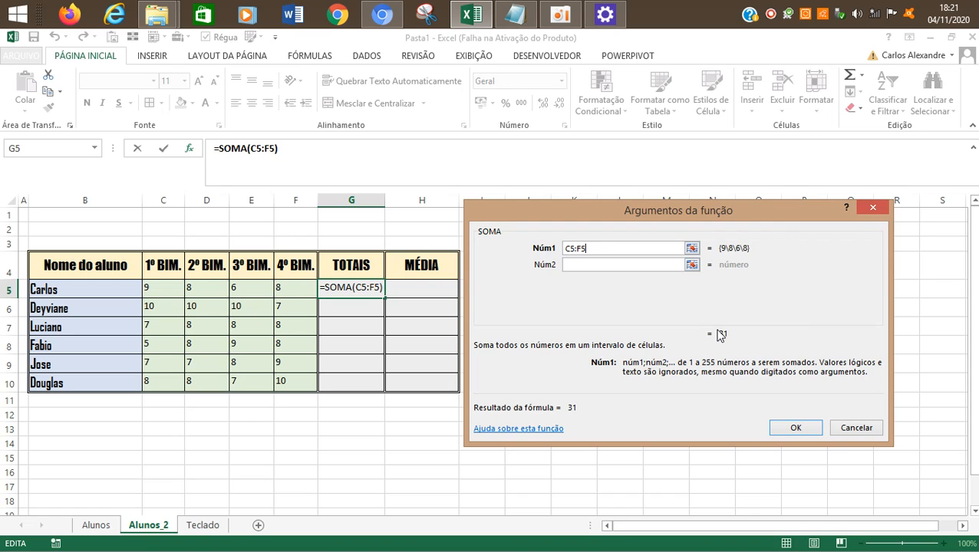
Step: Enter C5:F5 as the first SOMA argument and confirm the formula in G5
{"action": "left_click_drag", "start_coordinate": [718, 335], "coordinate": [734, 340]}
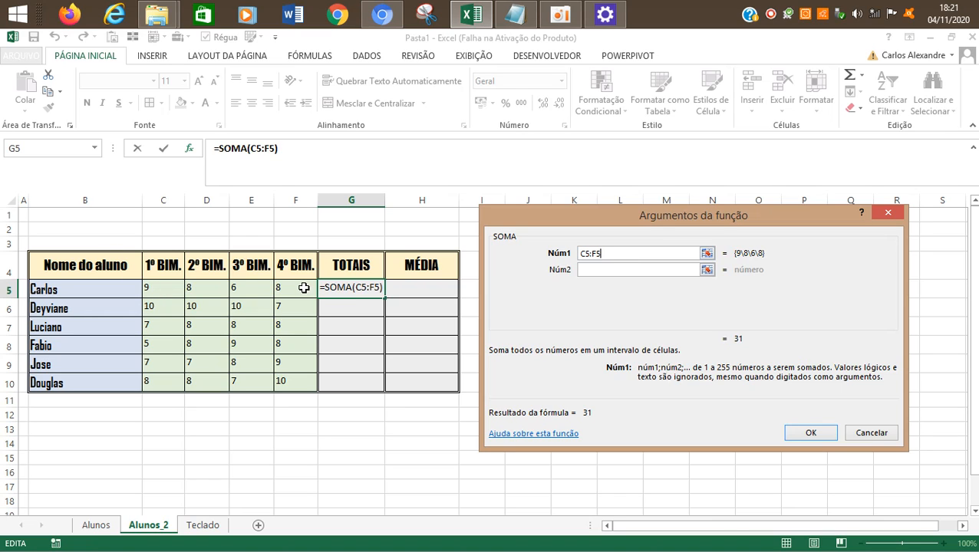
{"action": "left_click", "coordinate": [622, 272]}
{"action": "left_click", "coordinate": [616, 253]}
{"action": "key", "text": "BackSpace"}
{"action": "key", "text": "BackSpace"}
{"action": "key", "text": "BackSpace"}
{"action": "key", "text": "BackSpace"}
{"action": "key", "text": "BackSpace"}
{"action": "type", "text": "C5:F5"}
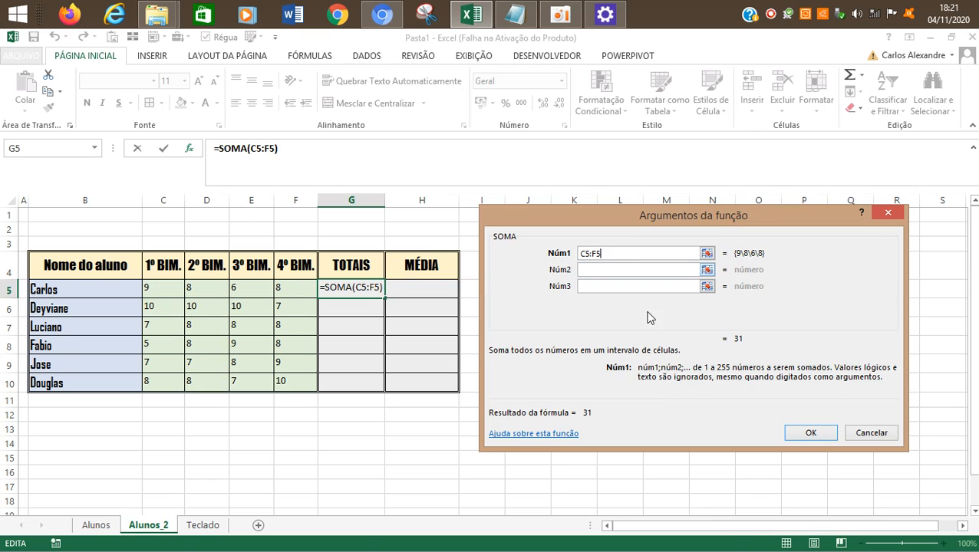
{"action": "left_click", "coordinate": [802, 432]}
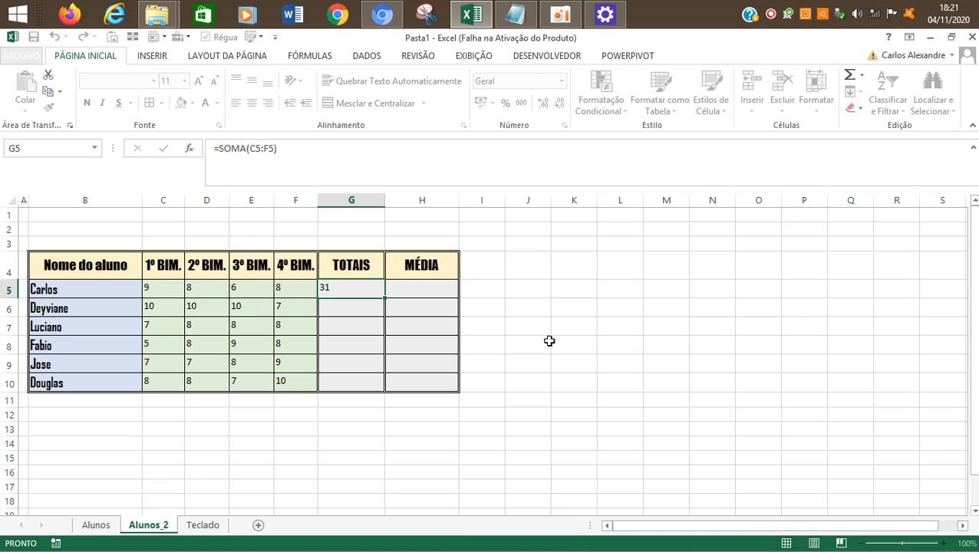
Step: Right-align the first total in G5
{"action": "left_click", "coordinate": [531, 325]}
{"action": "left_click", "coordinate": [359, 303]}
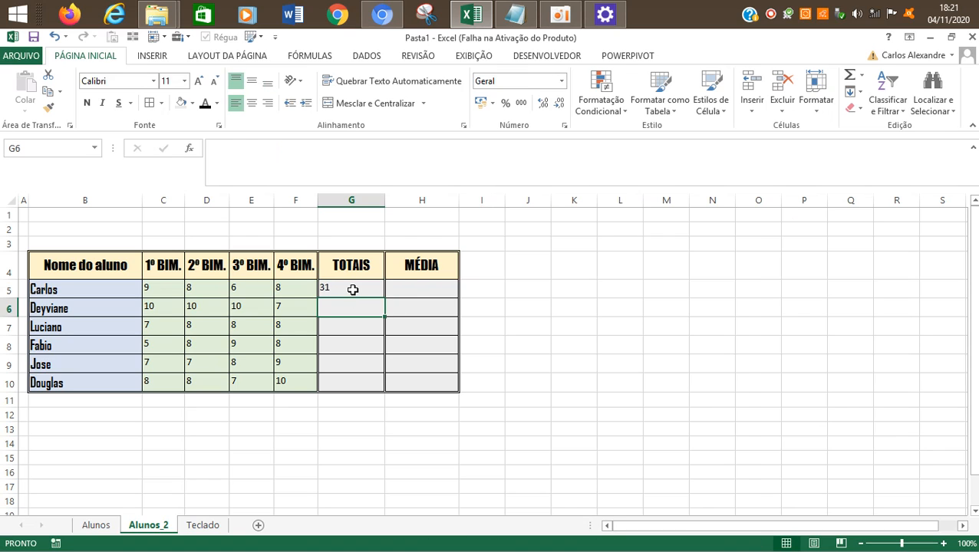
{"action": "left_click", "coordinate": [352, 290]}
{"action": "left_click", "coordinate": [268, 104]}
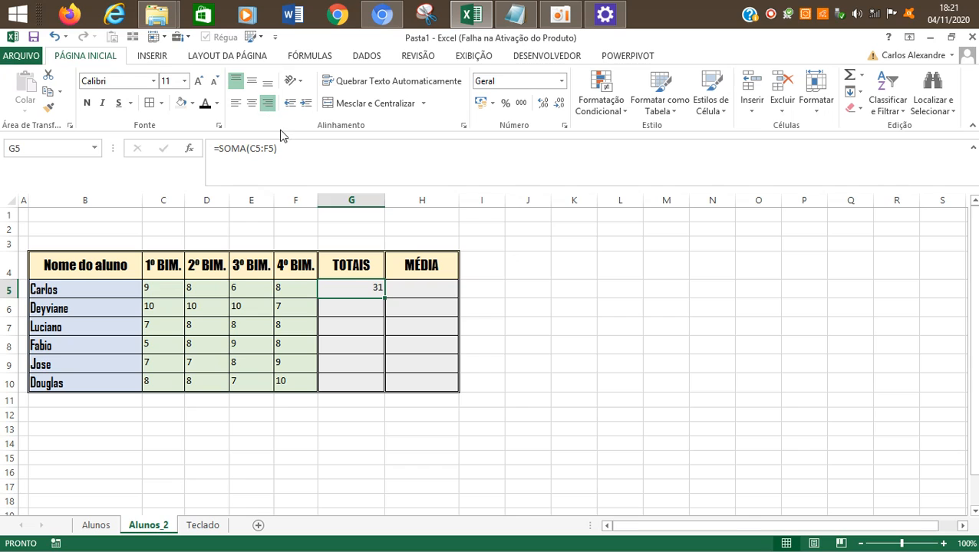
Step: Examine the four grades in C5:F5 and the SOMA formula in G5, leaving the formula editing without changes
{"action": "left_click", "coordinate": [567, 350]}
{"action": "left_click", "coordinate": [367, 286]}
{"action": "left_click", "coordinate": [172, 290]}
{"action": "left_click", "coordinate": [187, 288]}
{"action": "left_click", "coordinate": [238, 291]}
{"action": "left_click", "coordinate": [300, 292]}
{"action": "left_click", "coordinate": [369, 290]}
{"action": "left_click", "coordinate": [299, 152]}
{"action": "left_click_drag", "start_coordinate": [314, 148], "coordinate": [219, 148]}
{"action": "left_click", "coordinate": [537, 323]}
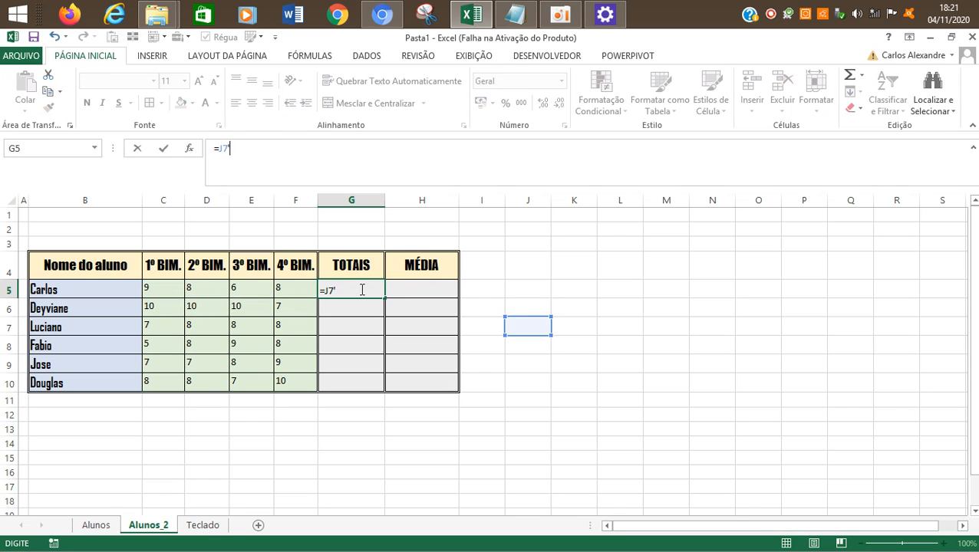
{"action": "key", "text": "Escape"}
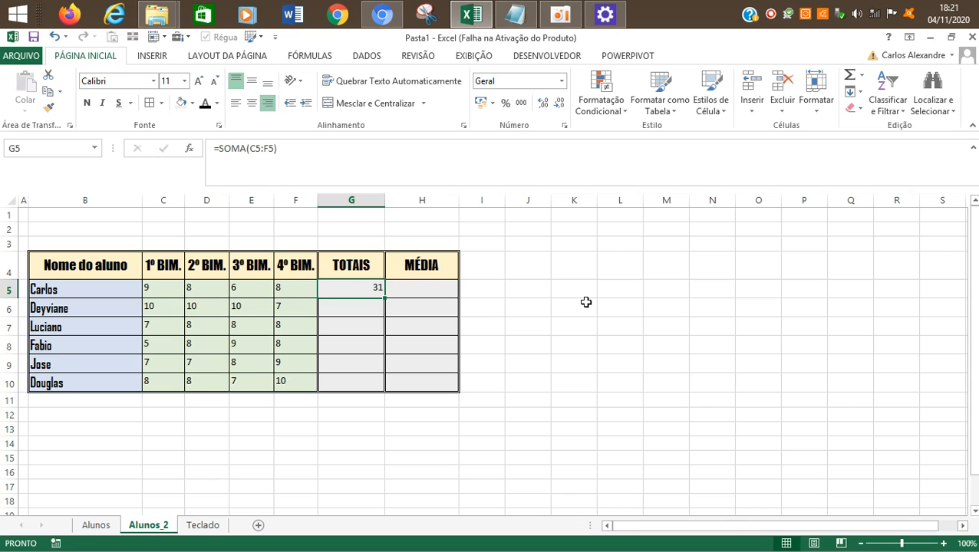
Step: Go through the remaining student names in B6:B10 and compare them with the TOTAIS column
{"action": "left_click", "coordinate": [56, 306]}
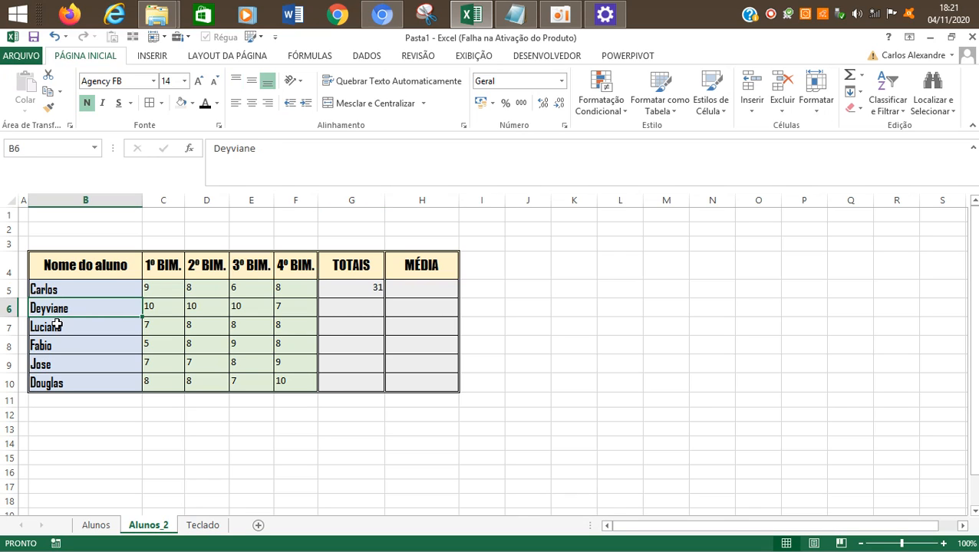
{"action": "left_click", "coordinate": [57, 326]}
{"action": "left_click", "coordinate": [61, 347]}
{"action": "left_click", "coordinate": [61, 366]}
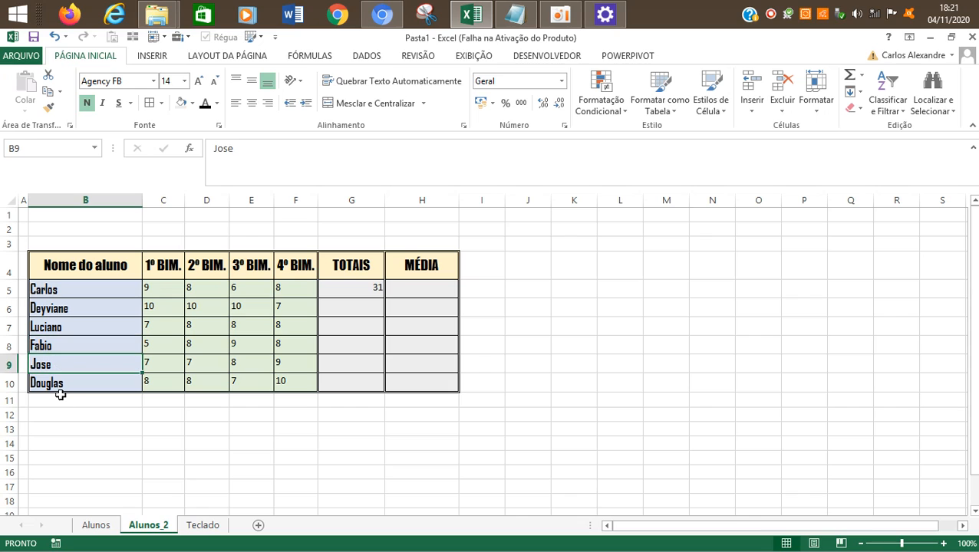
{"action": "left_click", "coordinate": [61, 387]}
{"action": "left_click", "coordinate": [347, 296]}
{"action": "left_click", "coordinate": [362, 311]}
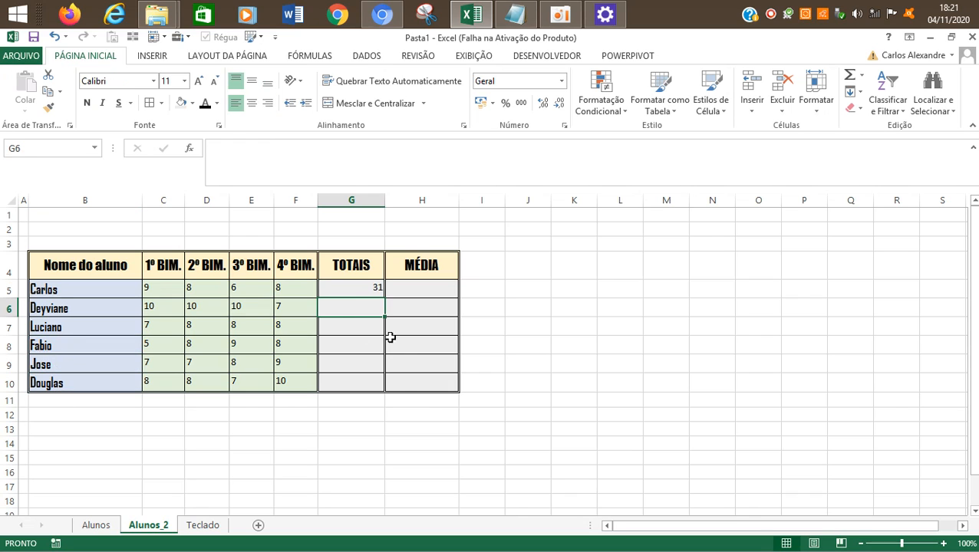
{"action": "type", "text": "=SOMA"}
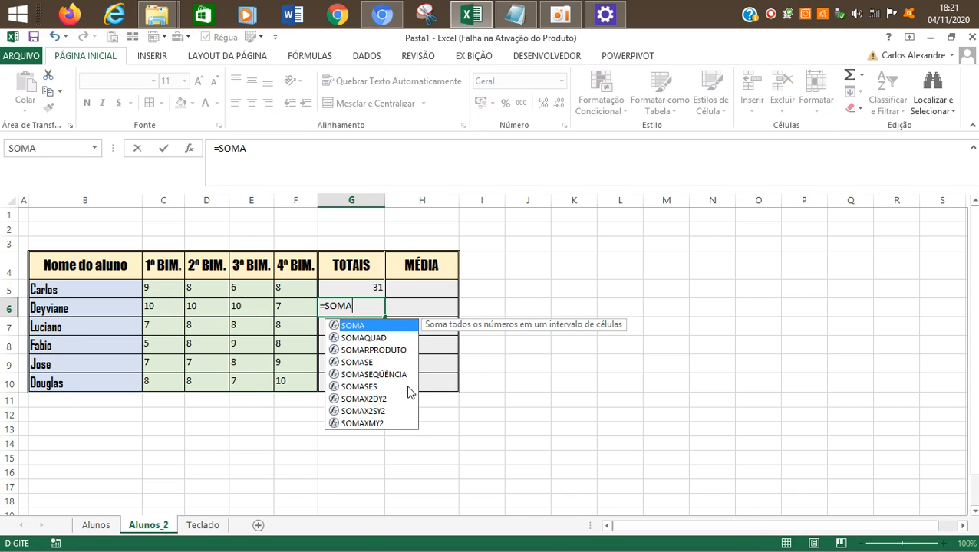
{"action": "type", "text": "("}
{"action": "left_click", "coordinate": [189, 146]}
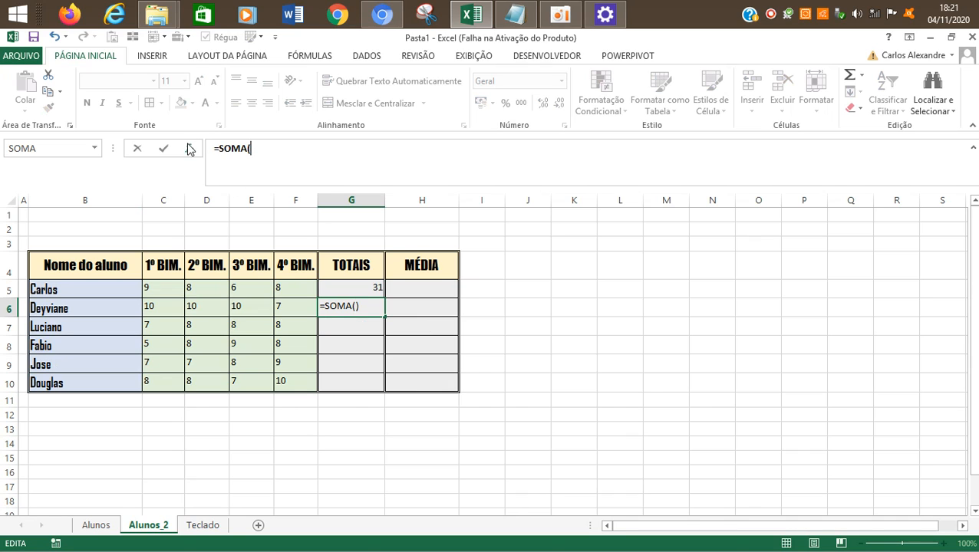
{"action": "left_click", "coordinate": [886, 437]}
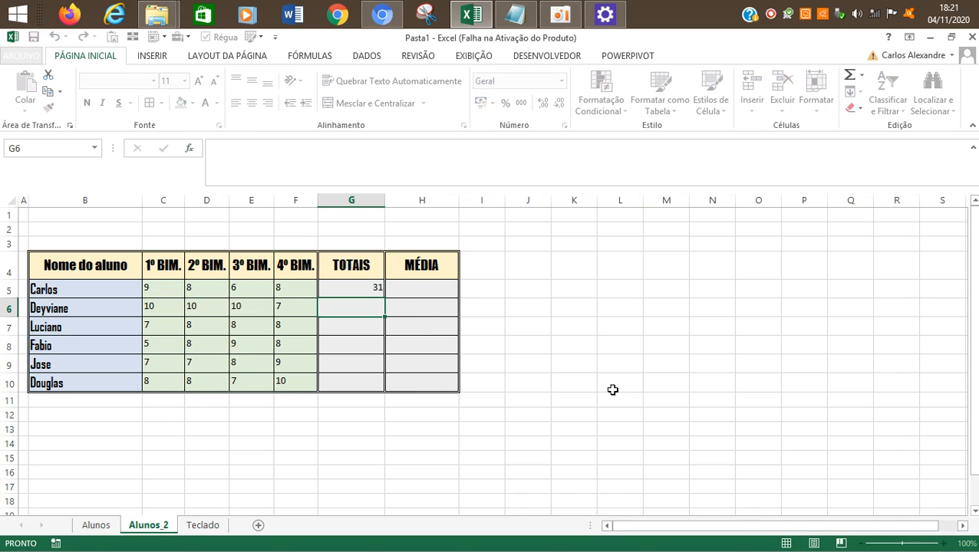
{"action": "left_click", "coordinate": [612, 387]}
Step: Copy the SOMA formula from G5 into the other TOTAIS cells, G6:G10
{"action": "left_click", "coordinate": [350, 285]}
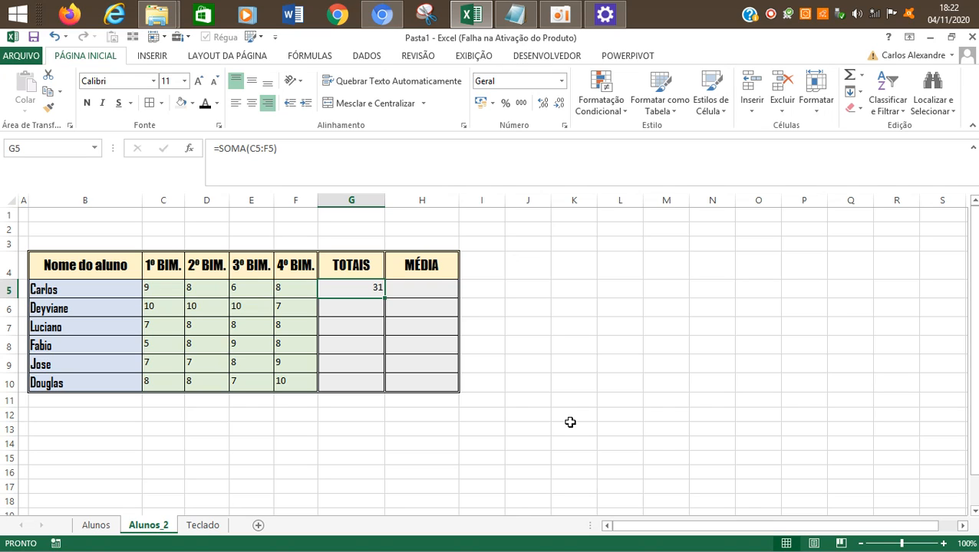
{"action": "key", "text": "ctrl+c"}
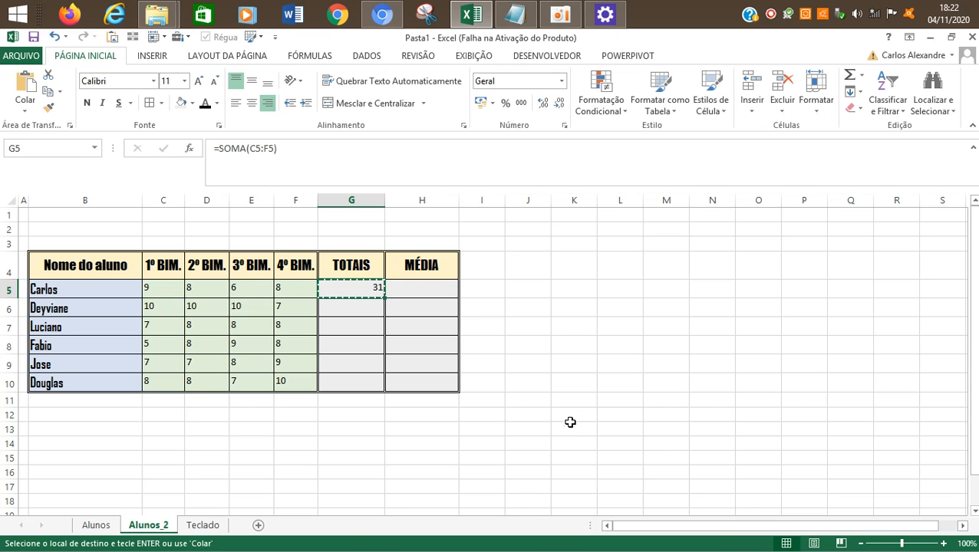
{"action": "key", "text": "Down"}
{"action": "key", "text": "shift+Down"}
{"action": "key", "text": "shift+Down"}
{"action": "key", "text": "shift+Down"}
{"action": "key", "text": "shift+Down"}
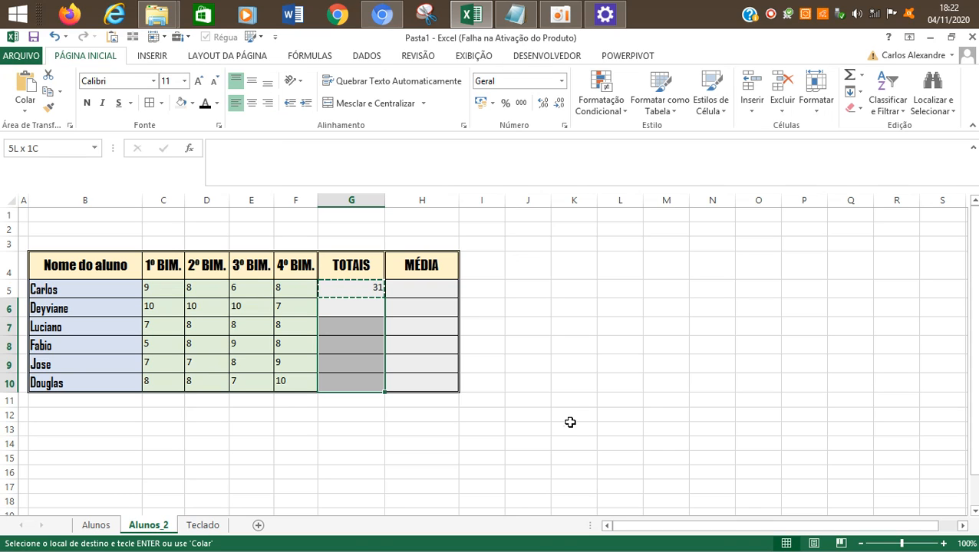
{"action": "key", "text": "ctrl+v"}
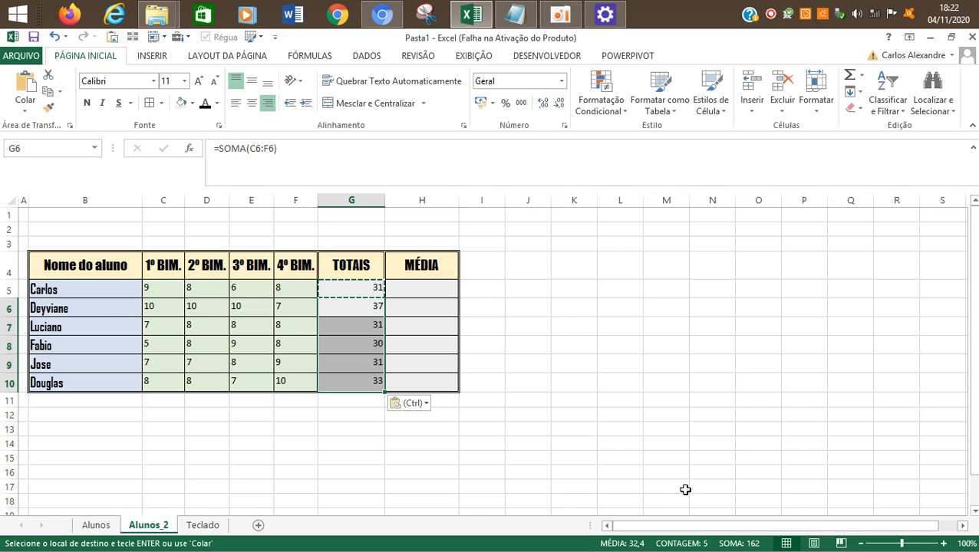
{"action": "left_click", "coordinate": [625, 389]}
{"action": "key", "text": "Escape"}
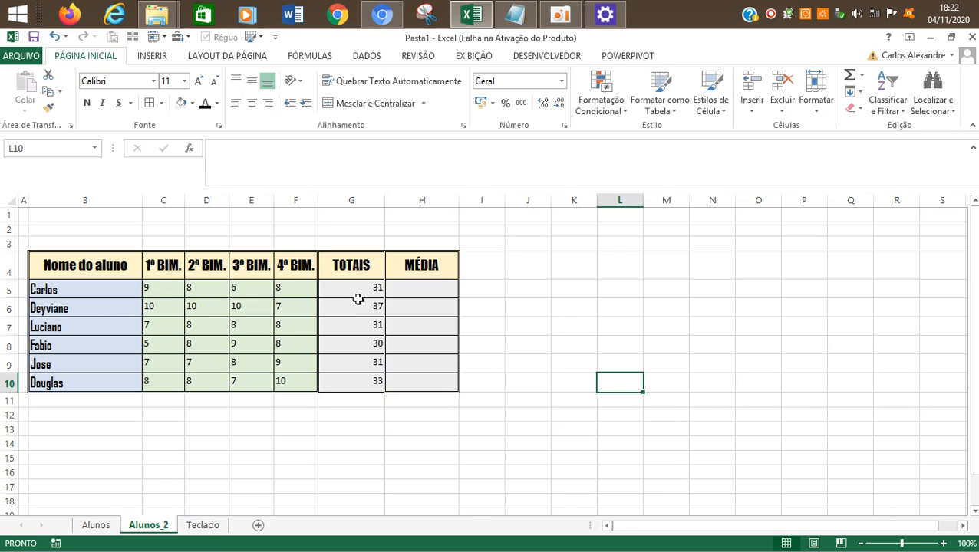
Step: Check the SOMA formulas in the first and last TOTAIS cells, G5 and G10
{"action": "left_click", "coordinate": [359, 291]}
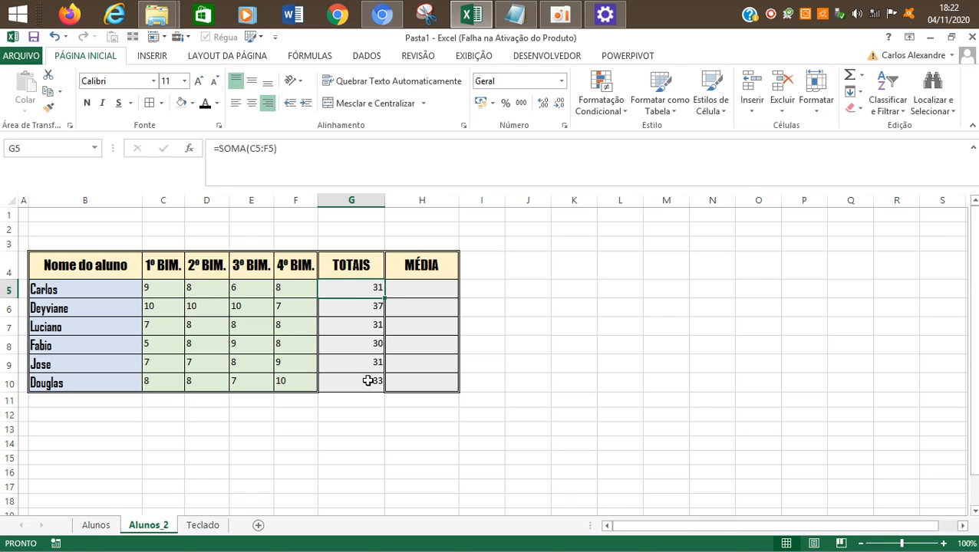
{"action": "left_click", "coordinate": [474, 401]}
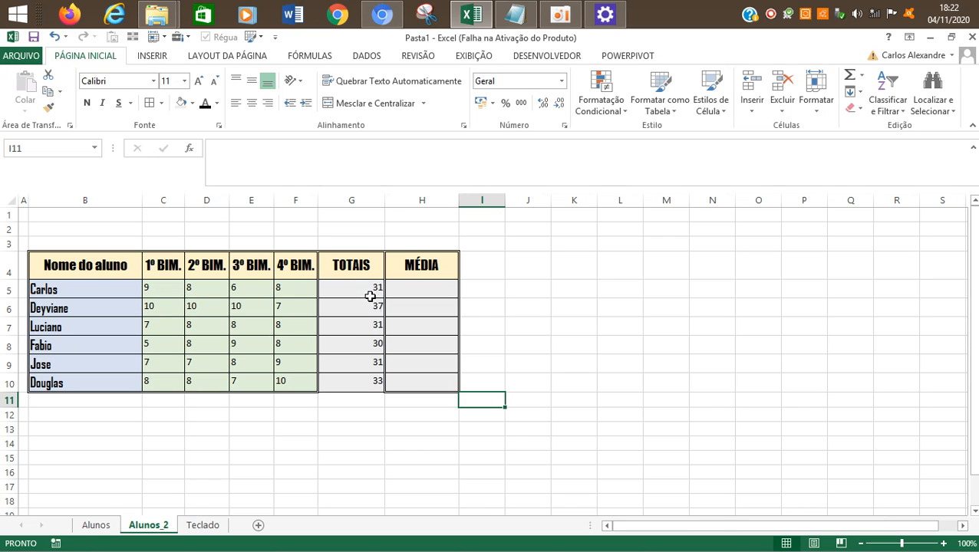
{"action": "left_click", "coordinate": [349, 382]}
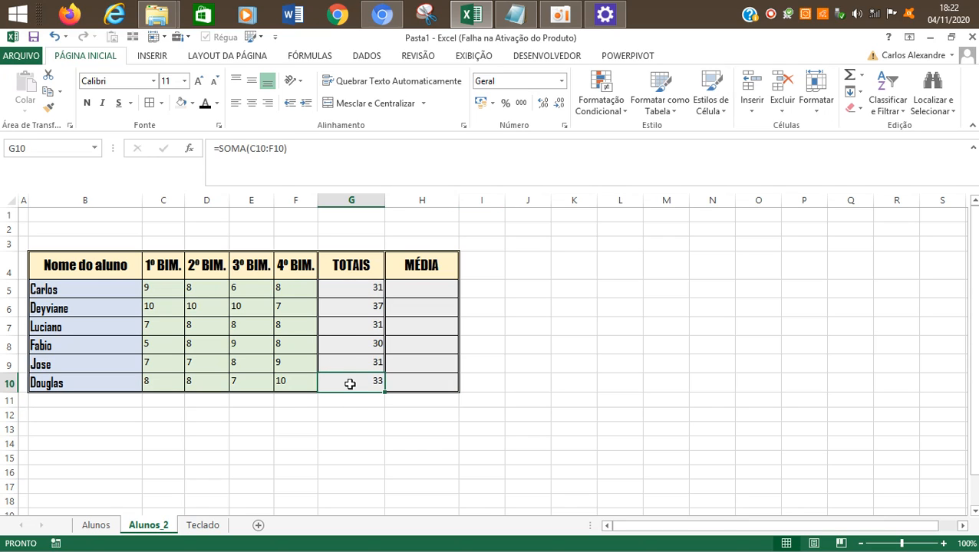
{"action": "left_click", "coordinate": [349, 413]}
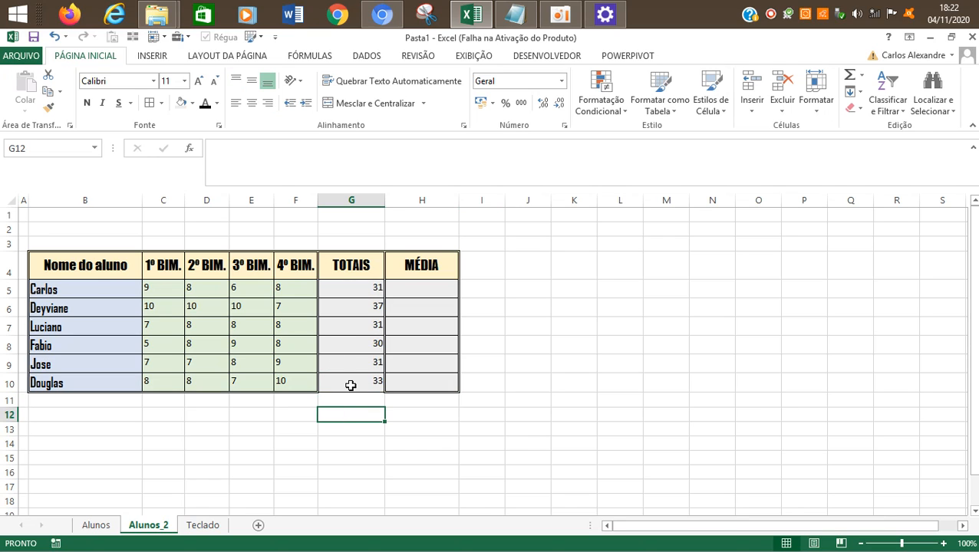
{"action": "left_click", "coordinate": [560, 14]}
{"action": "left_click", "coordinate": [212, 300]}
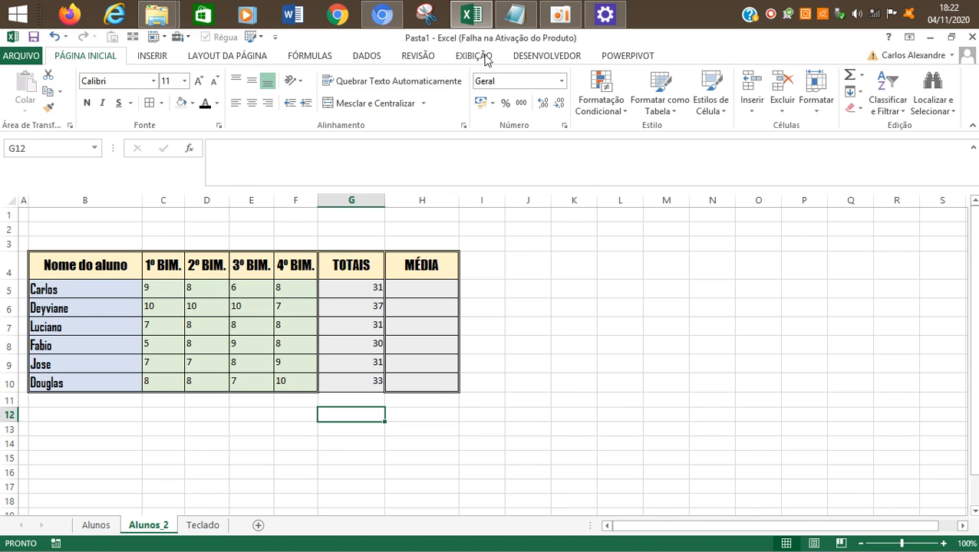
{"action": "left_click", "coordinate": [559, 14]}
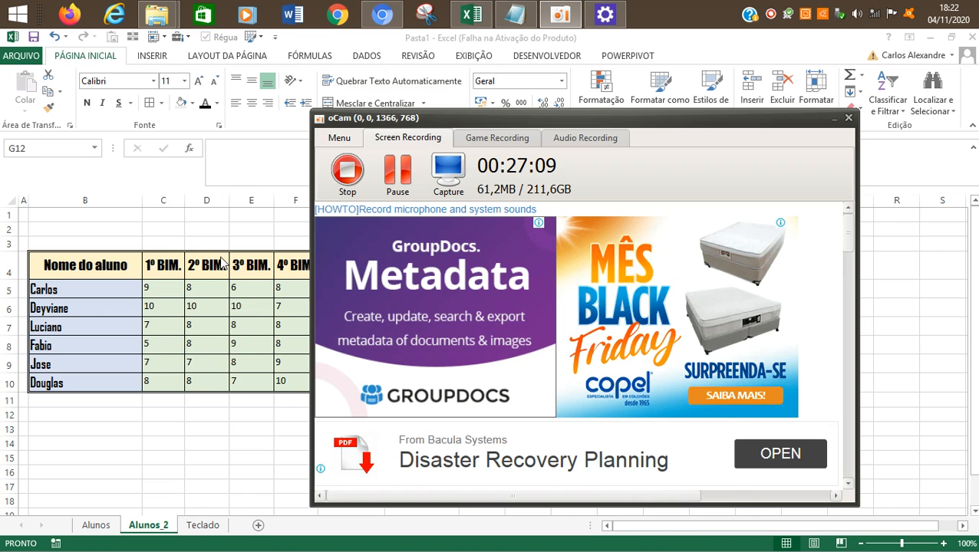
Step: Review the grades in row 5 and the copied SOMA formulas down the TOTAIS column
{"action": "left_click", "coordinate": [219, 260]}
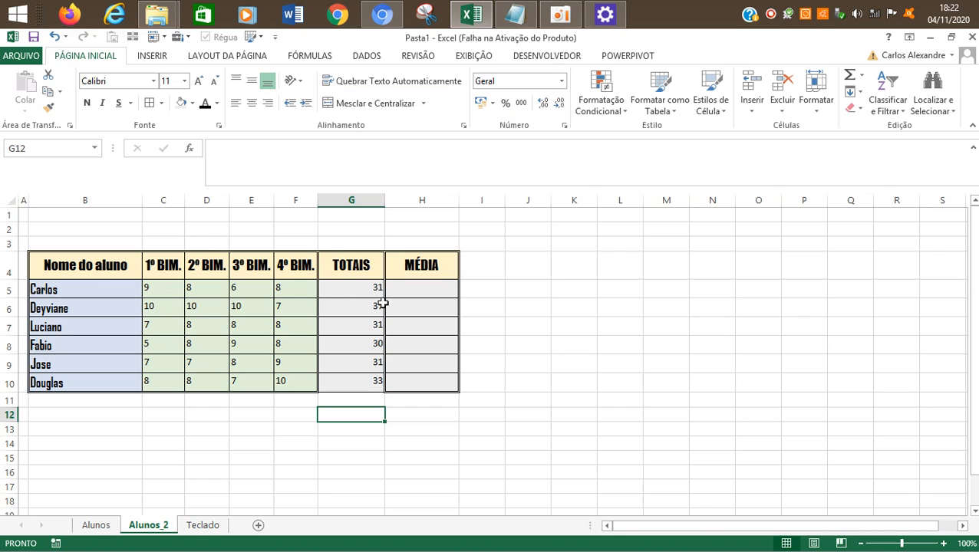
{"action": "left_click", "coordinate": [437, 306]}
{"action": "left_click", "coordinate": [424, 282]}
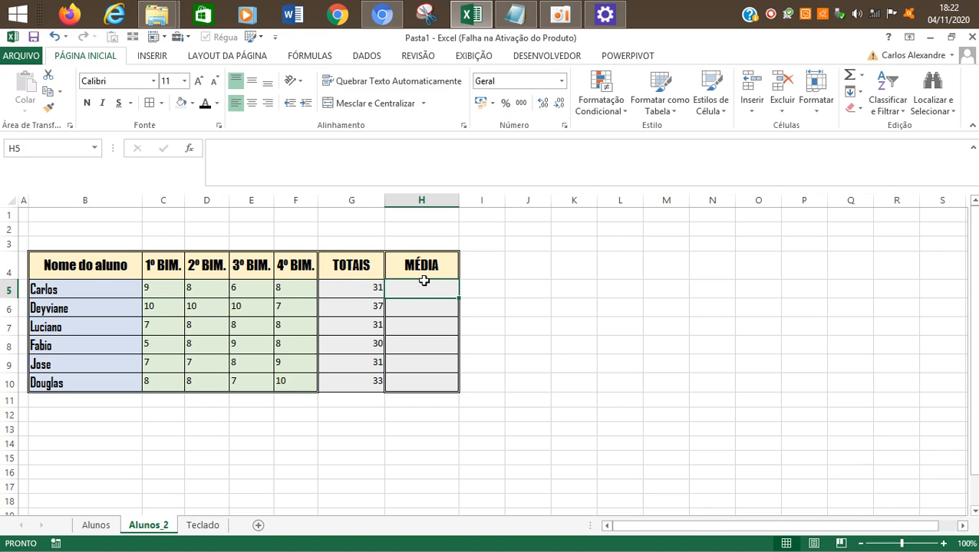
{"action": "key", "text": "Left"}
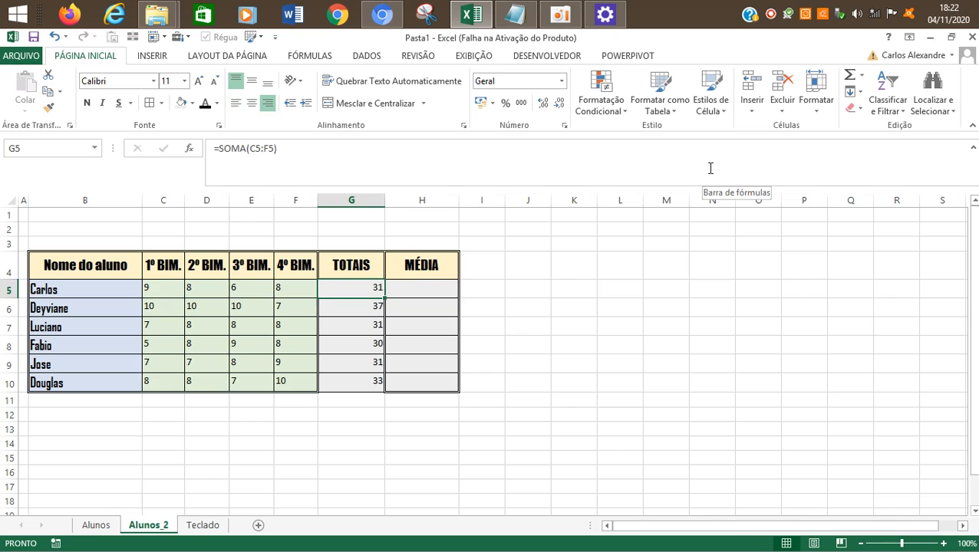
{"action": "key", "text": "Left"}
{"action": "key", "text": "Left"}
{"action": "key", "text": "Left"}
{"action": "key", "text": "Left"}
{"action": "key", "text": "Right"}
{"action": "key", "text": "Right"}
{"action": "key", "text": "Right"}
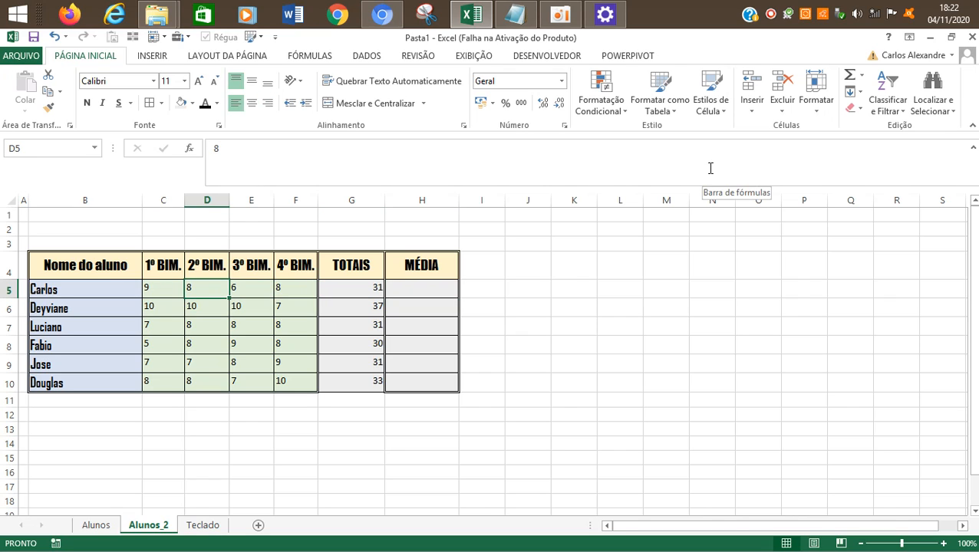
{"action": "key", "text": "Right"}
{"action": "key", "text": "Down"}
{"action": "key", "text": "Down"}
{"action": "key", "text": "Down"}
{"action": "key", "text": "Down"}
{"action": "key", "text": "Down"}
{"action": "key", "text": "Up"}
{"action": "key", "text": "Up"}
{"action": "key", "text": "Up"}
{"action": "key", "text": "Up"}
{"action": "key", "text": "Up"}
{"action": "key", "text": "Up"}
{"action": "key", "text": "Down"}
{"action": "key", "text": "Down"}
{"action": "key", "text": "Down"}
{"action": "key", "text": "Down"}
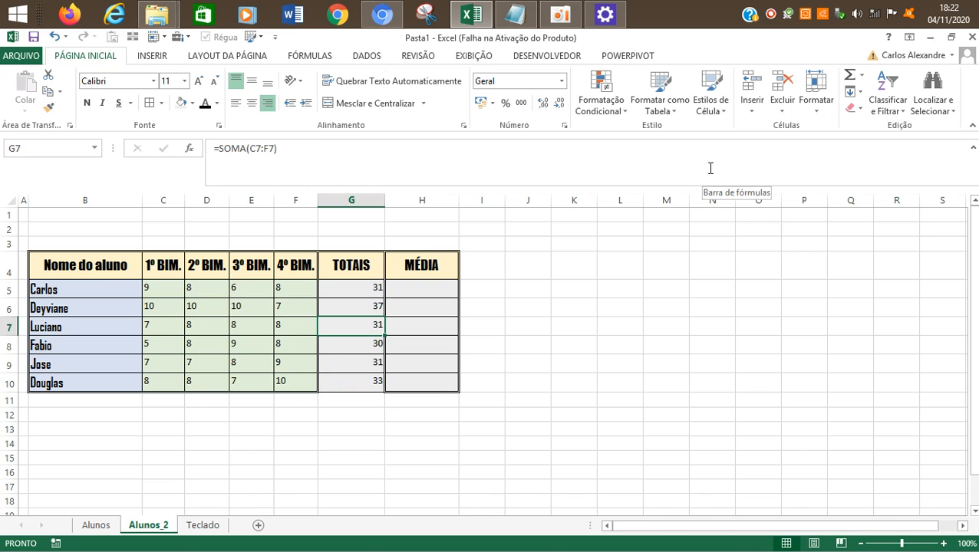
Step: Undo the paste of the SOMA formula into G6:G10, cancel the copy selection and return to G5
{"action": "key", "text": "ctrl+z"}
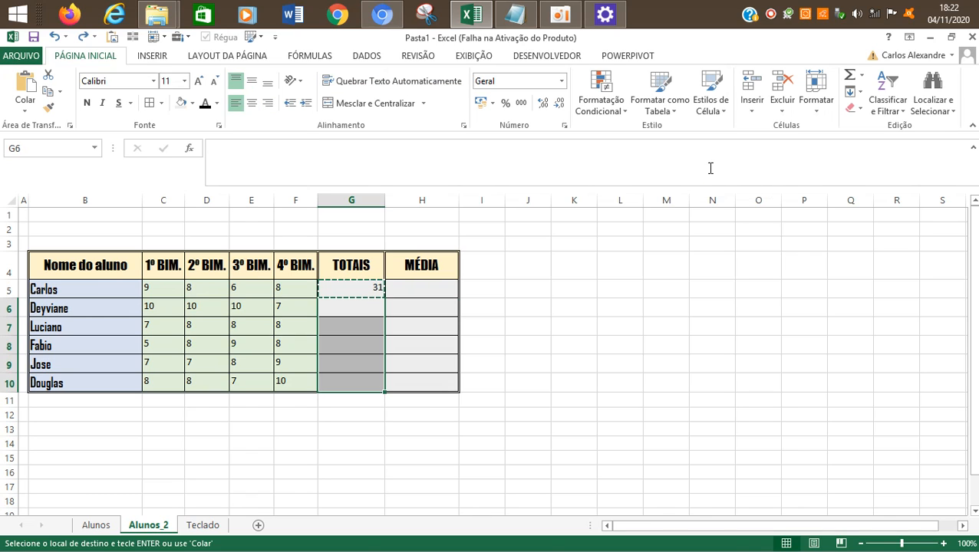
{"action": "key", "text": "Escape"}
{"action": "key", "text": "Right"}
{"action": "key", "text": "Left"}
{"action": "key", "text": "Left"}
{"action": "key", "text": "Left"}
{"action": "key", "text": "Left"}
{"action": "key", "text": "Right"}
{"action": "key", "text": "Right"}
{"action": "key", "text": "Right"}
{"action": "key", "text": "Up"}
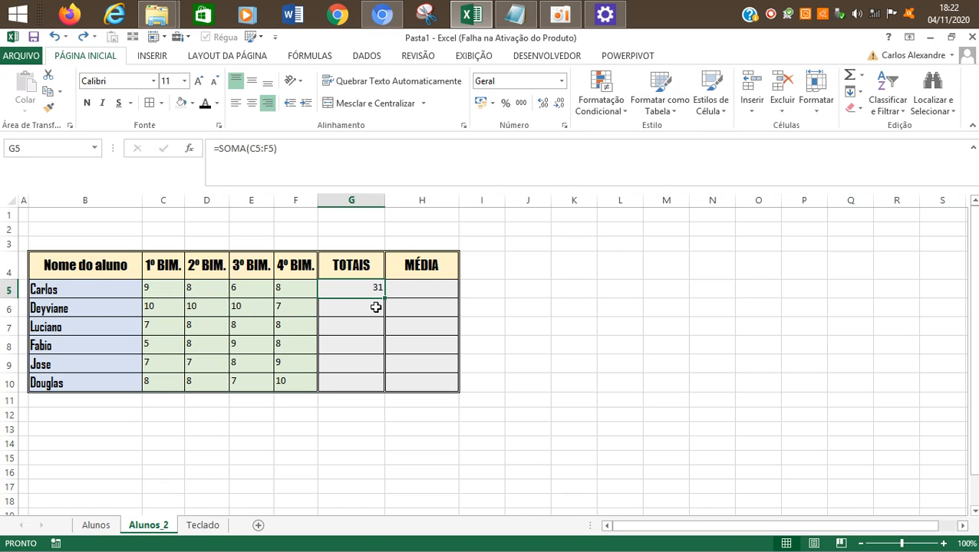
Step: Auto-fill the SOMA formula from G5 down to G10 and check the filled TOTAIS cells
{"action": "left_click", "coordinate": [622, 345]}
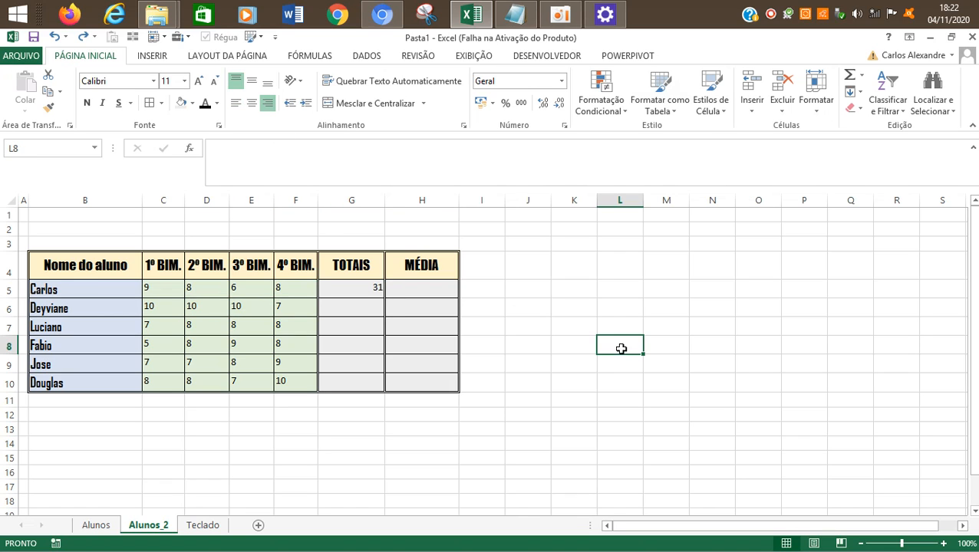
{"action": "left_click", "coordinate": [379, 285]}
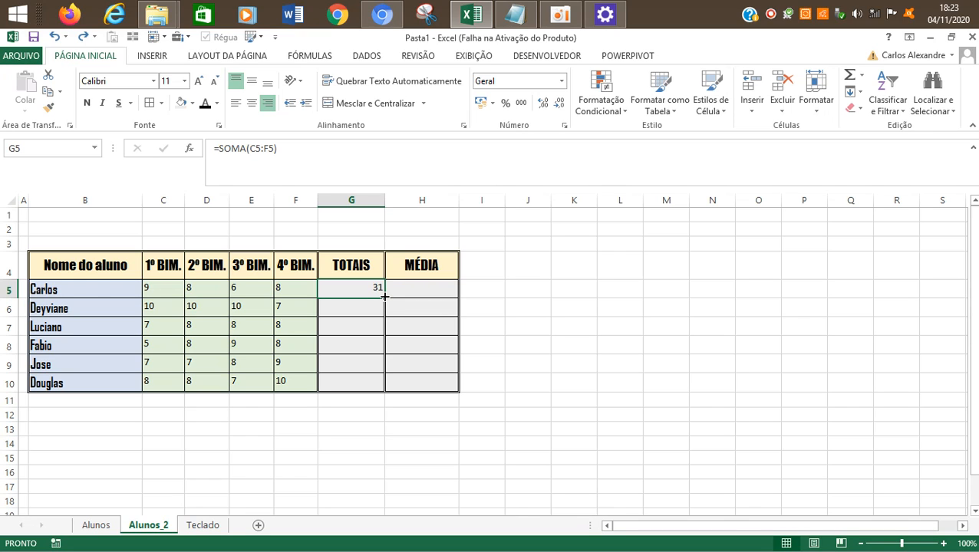
{"action": "double_click", "coordinate": [383, 296]}
{"action": "left_click", "coordinate": [655, 399]}
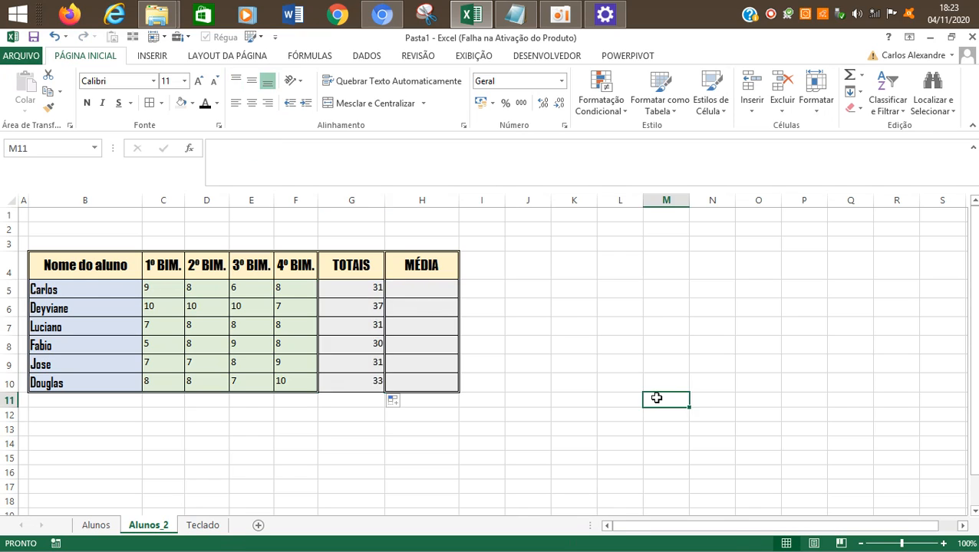
{"action": "left_click_drag", "start_coordinate": [362, 314], "coordinate": [358, 390]}
{"action": "left_click", "coordinate": [358, 387]}
{"action": "left_click", "coordinate": [349, 309]}
{"action": "left_click_drag", "start_coordinate": [349, 310], "coordinate": [350, 374]}
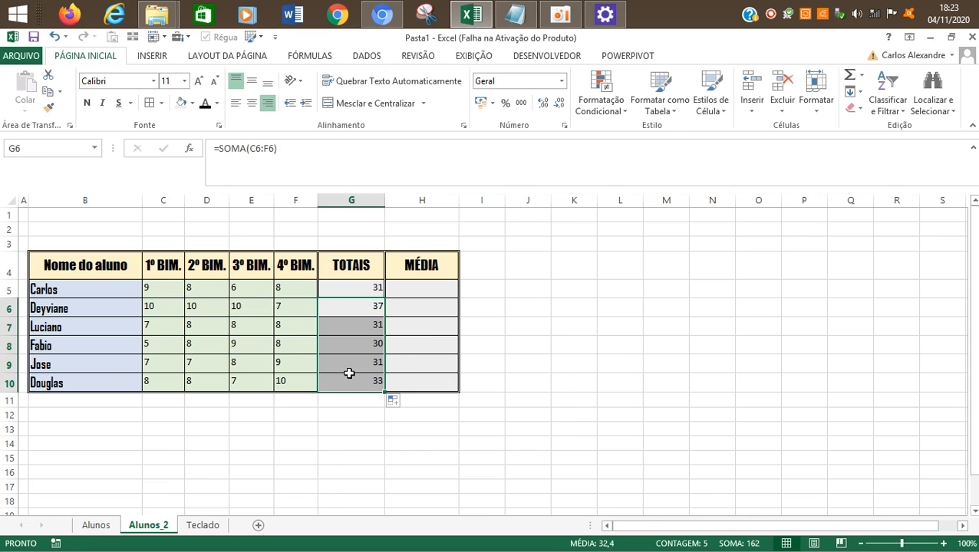
{"action": "left_click", "coordinate": [350, 411]}
{"action": "left_click", "coordinate": [349, 385]}
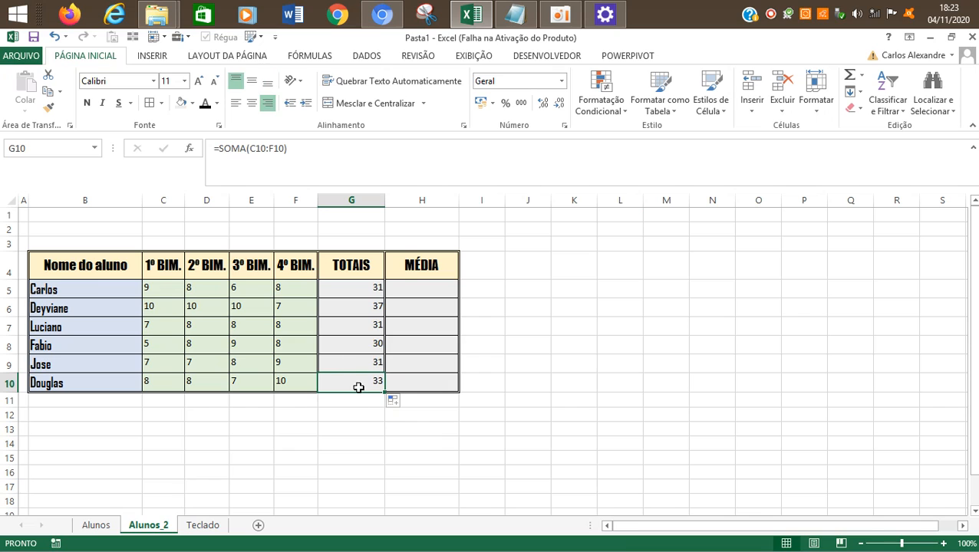
Step: Clear the SOMA formulas from G6:G10 and go back to the formula in G5
{"action": "left_click", "coordinate": [444, 411]}
{"action": "left_click_drag", "start_coordinate": [358, 310], "coordinate": [359, 389]}
{"action": "key", "text": "Delete"}
{"action": "key", "text": "Right"}
{"action": "key", "text": "Right"}
{"action": "key", "text": "Right"}
{"action": "key", "text": "Right"}
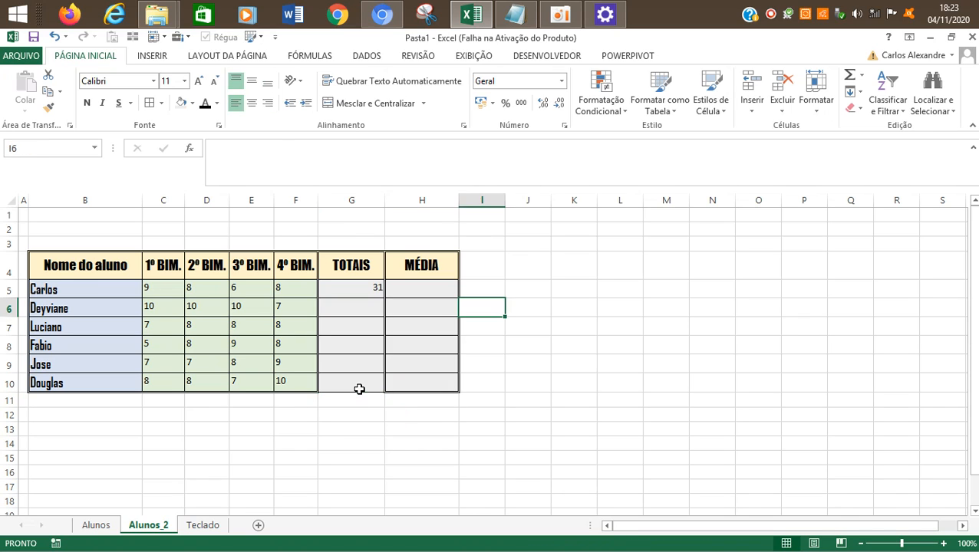
{"action": "key", "text": "Left"}
{"action": "key", "text": "Left"}
{"action": "key", "text": "Left"}
{"action": "key", "text": "Left"}
{"action": "key", "text": "Left"}
{"action": "key", "text": "Right"}
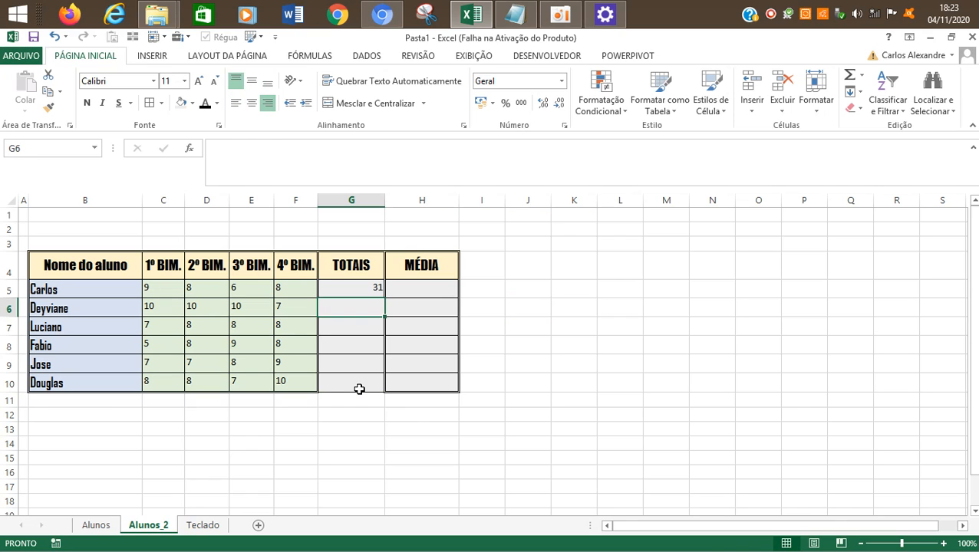
{"action": "key", "text": "Up"}
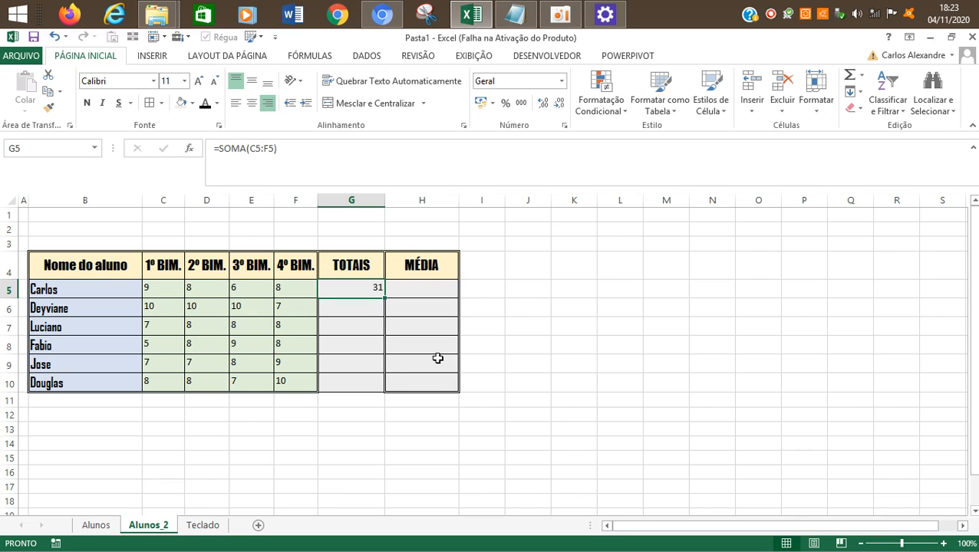
Step: Undo the latest changes made to the TOTAIS column
{"action": "key", "text": "ctrl+z"}
{"action": "key", "text": "ctrl+z"}
{"action": "key", "text": "ctrl+z"}
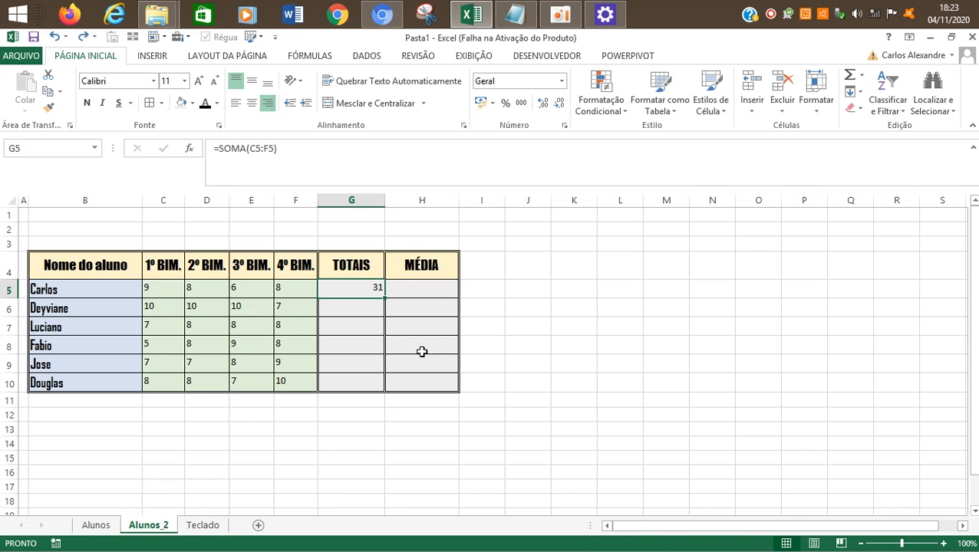
{"action": "left_click", "coordinate": [541, 364]}
{"action": "left_click", "coordinate": [378, 289]}
{"action": "left_click", "coordinate": [573, 307]}
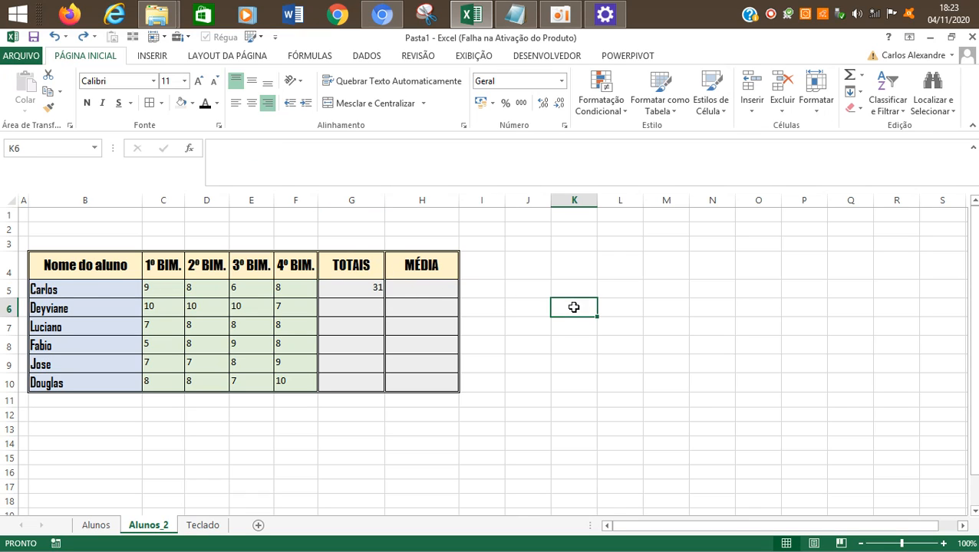
{"action": "left_click", "coordinate": [339, 288]}
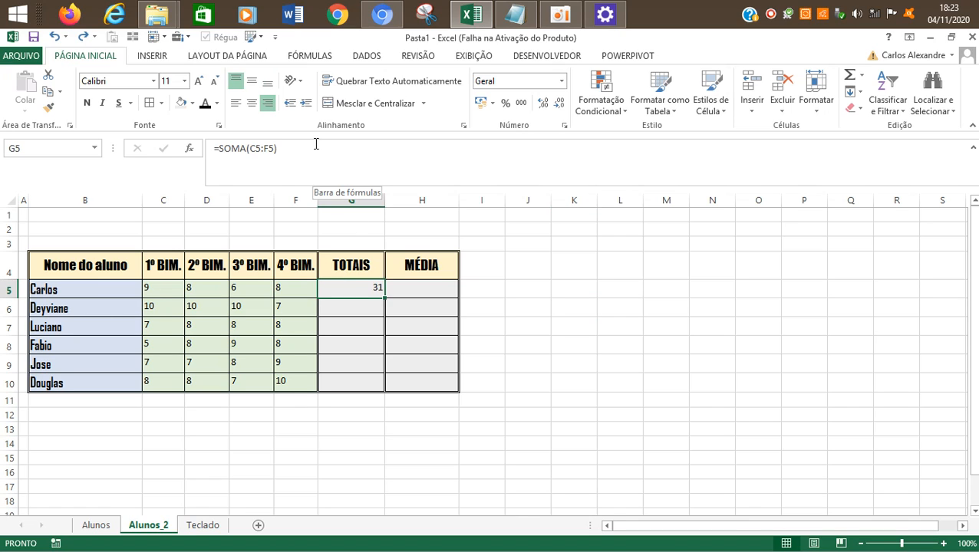
{"action": "left_click", "coordinate": [562, 17]}
{"action": "left_click", "coordinate": [265, 248]}
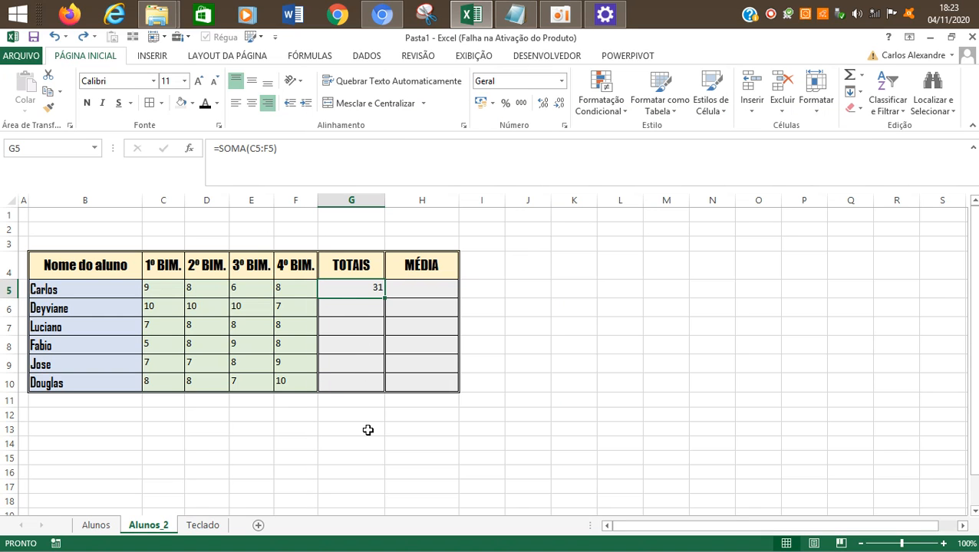
{"action": "left_click", "coordinate": [347, 264]}
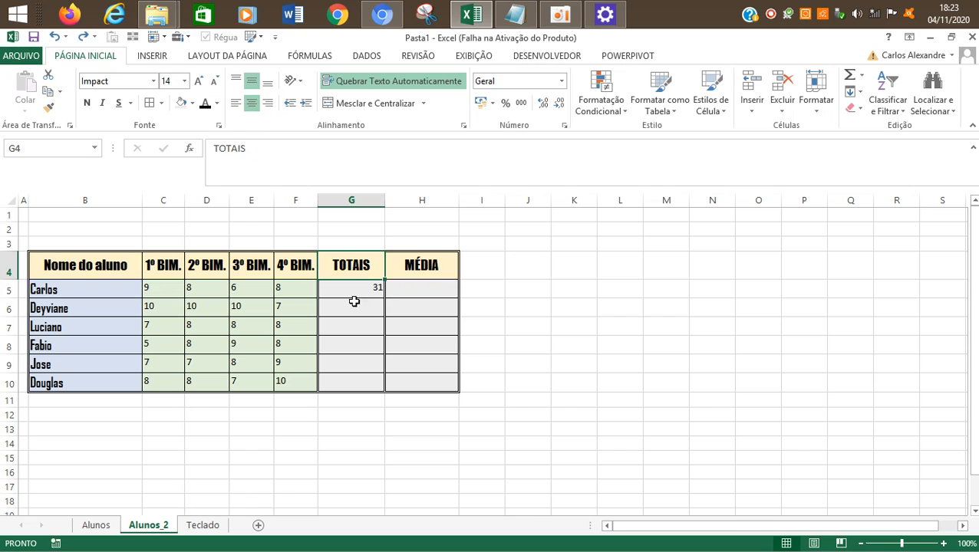
Step: Copy G5 into G6:G10 using Paste Special with the Fórmulas option, and right-align the pasted totals
{"action": "left_click", "coordinate": [349, 295]}
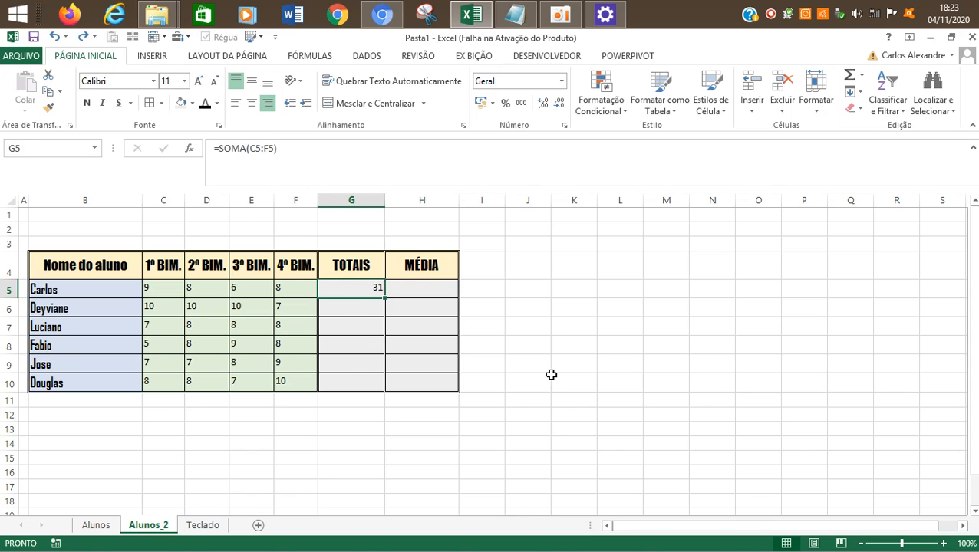
{"action": "key", "text": "ctrl+c"}
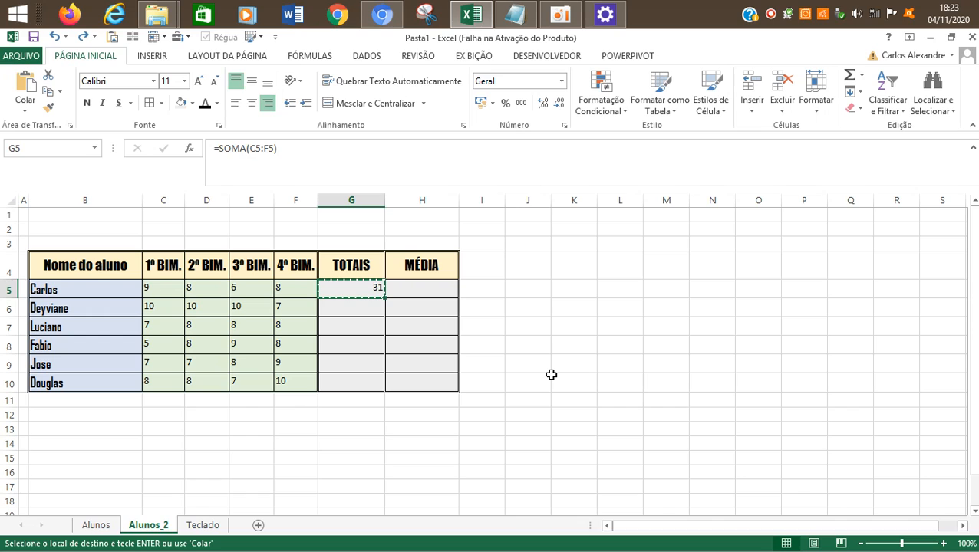
{"action": "key", "text": "Down"}
{"action": "key", "text": "shift+Down"}
{"action": "key", "text": "shift+Down"}
{"action": "key", "text": "shift+Down"}
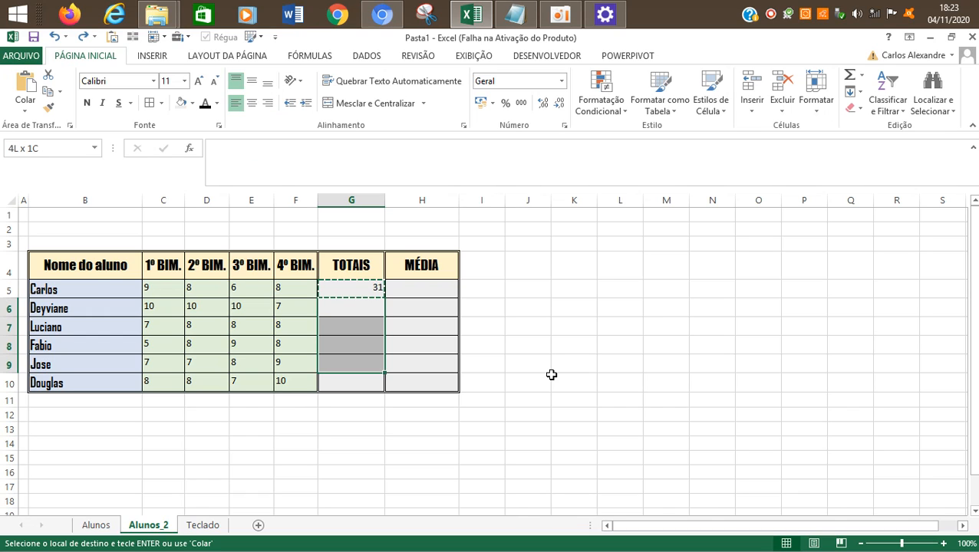
{"action": "key", "text": "shift+Down"}
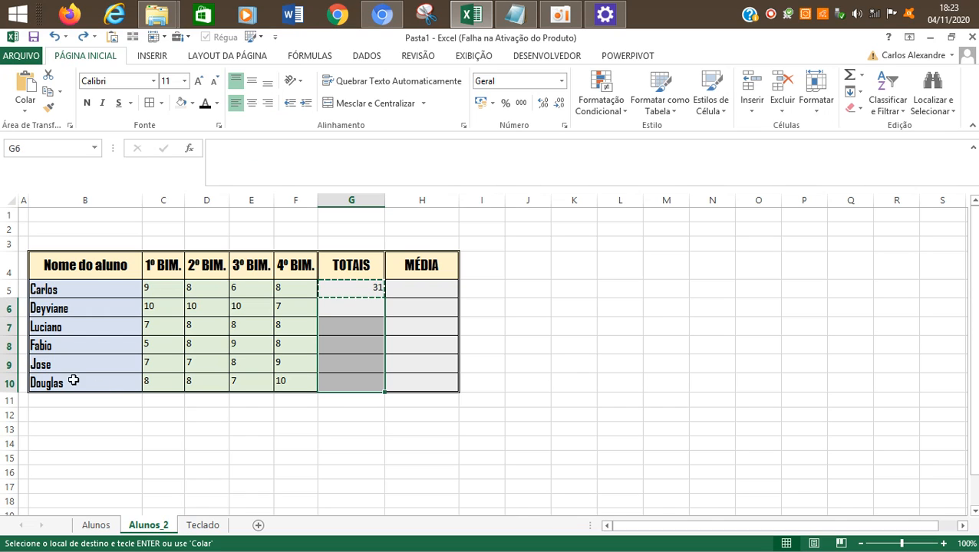
{"action": "left_click", "coordinate": [27, 114]}
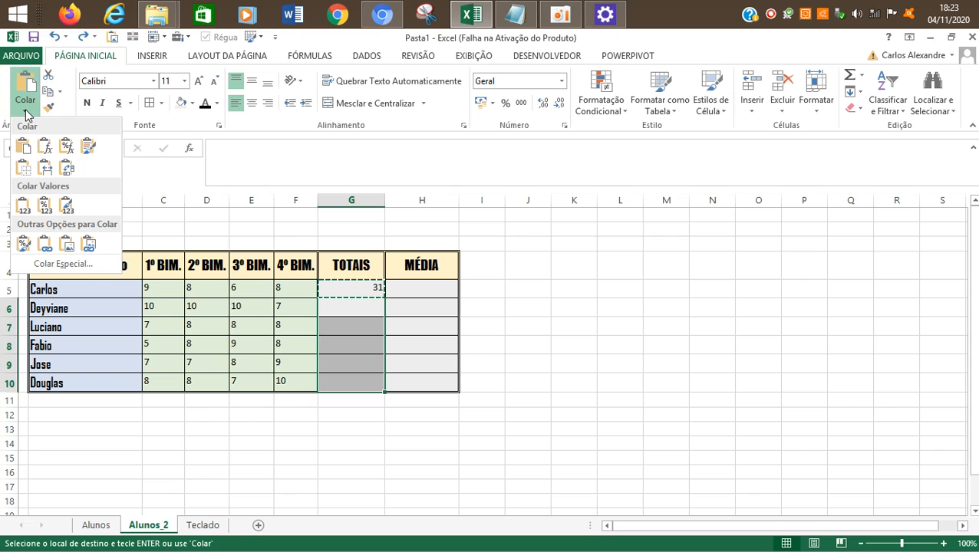
{"action": "left_click", "coordinate": [63, 264]}
{"action": "left_click", "coordinate": [542, 269]}
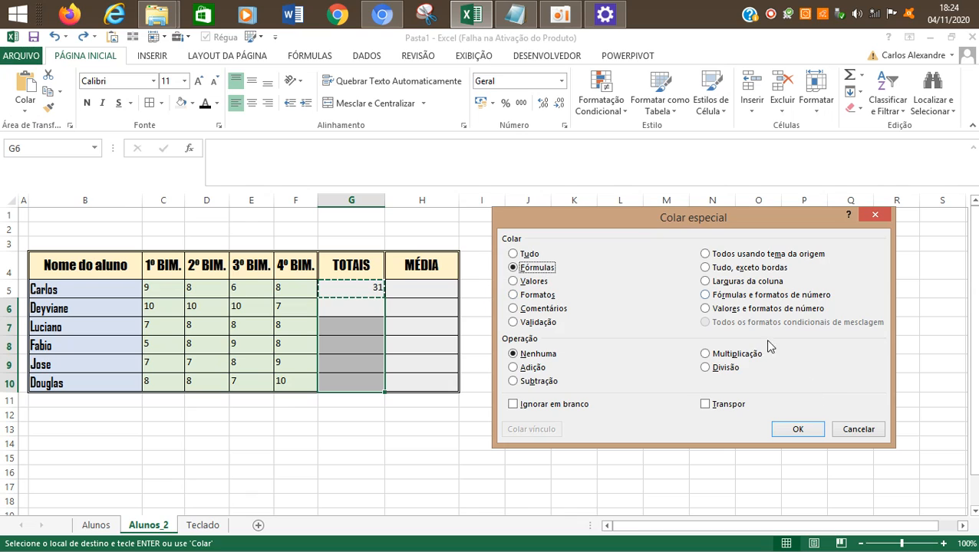
{"action": "left_click", "coordinate": [798, 430]}
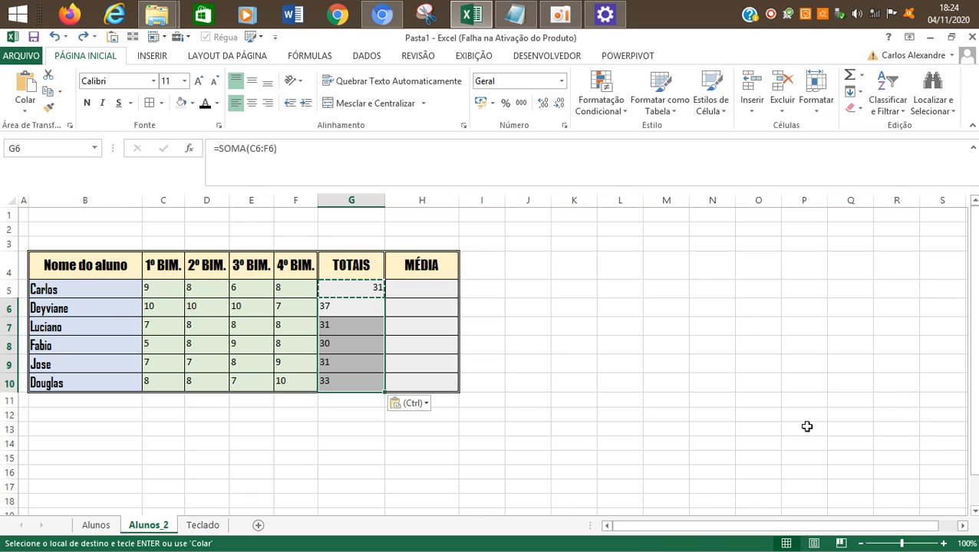
{"action": "left_click", "coordinate": [267, 103]}
{"action": "left_click", "coordinate": [546, 331]}
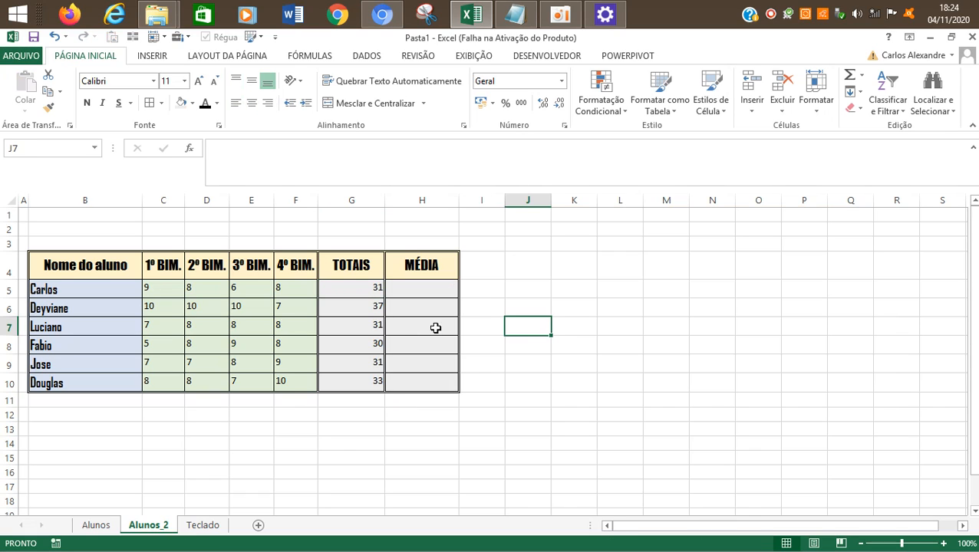
Step: Check the SOMA formula in each TOTAIS cell from G5 to G10
{"action": "left_click", "coordinate": [343, 287]}
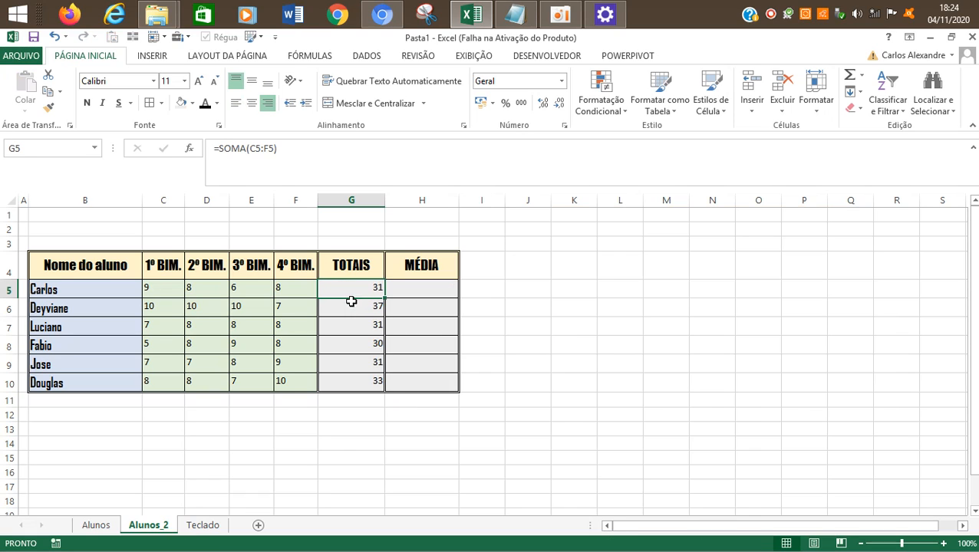
{"action": "left_click", "coordinate": [351, 305]}
{"action": "key", "text": "Down"}
{"action": "key", "text": "Down"}
{"action": "key", "text": "Down"}
{"action": "key", "text": "Down"}
{"action": "key", "text": "Up"}
{"action": "key", "text": "Up"}
{"action": "key", "text": "Up"}
{"action": "key", "text": "Up"}
{"action": "key", "text": "Up"}
{"action": "key", "text": "Down"}
{"action": "key", "text": "Down"}
{"action": "key", "text": "Down"}
{"action": "key", "text": "Down"}
{"action": "key", "text": "Down"}
{"action": "key", "text": "Down"}
{"action": "key", "text": "Up"}
{"action": "key", "text": "Up"}
{"action": "key", "text": "Up"}
{"action": "key", "text": "Up"}
{"action": "key", "text": "Up"}
{"action": "key", "text": "Up"}
{"action": "key", "text": "Up"}
{"action": "key", "text": "Down"}
{"action": "key", "text": "Down"}
{"action": "key", "text": "Down"}
{"action": "key", "text": "Down"}
{"action": "key", "text": "Down"}
{"action": "key", "text": "Down"}
{"action": "key", "text": "Down"}
{"action": "key", "text": "Up"}
{"action": "key", "text": "Up"}
{"action": "key", "text": "Up"}
{"action": "key", "text": "Up"}
{"action": "key", "text": "Up"}
{"action": "key", "text": "Up"}
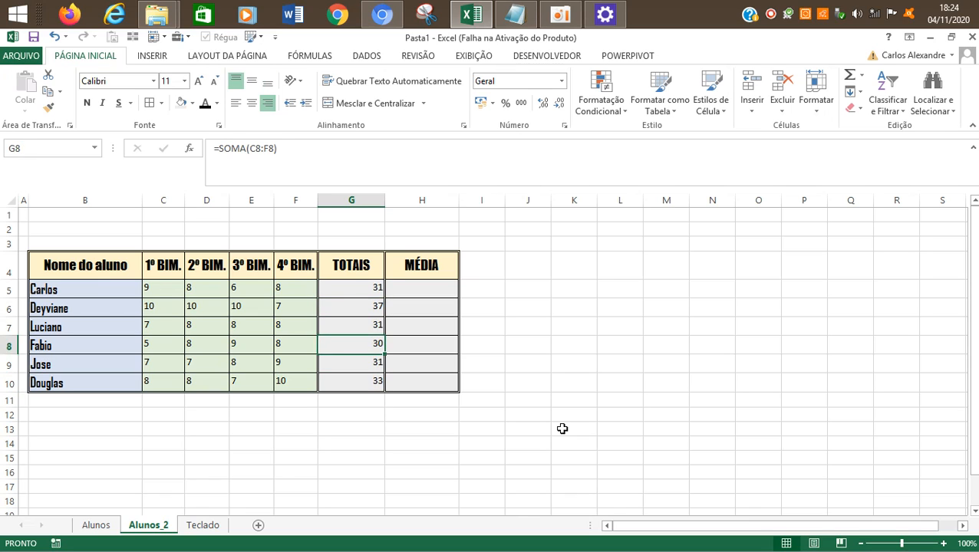
{"action": "key", "text": "Down"}
{"action": "key", "text": "Down"}
{"action": "key", "text": "Down"}
{"action": "key", "text": "Down"}
{"action": "key", "text": "Down"}
{"action": "key", "text": "Down"}
Step: Compare the MÉDIA column cells with the TOTAIS column cells across the student rows
{"action": "key", "text": "Right"}
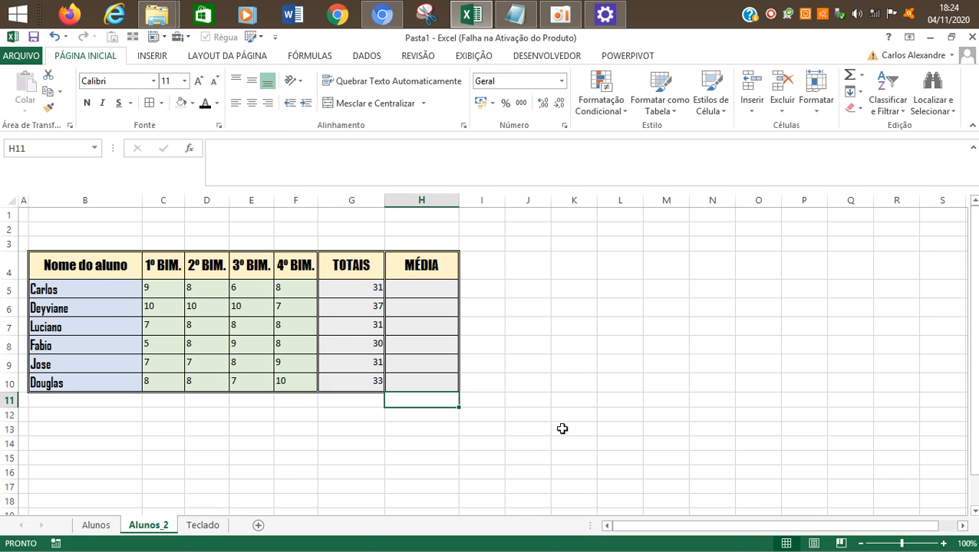
{"action": "key", "text": "Up"}
{"action": "key", "text": "Left"}
{"action": "key", "text": "Right"}
{"action": "key", "text": "Left"}
{"action": "key", "text": "Up"}
{"action": "key", "text": "Up"}
{"action": "key", "text": "Up"}
{"action": "key", "text": "Up"}
{"action": "key", "text": "Up"}
{"action": "key", "text": "Up"}
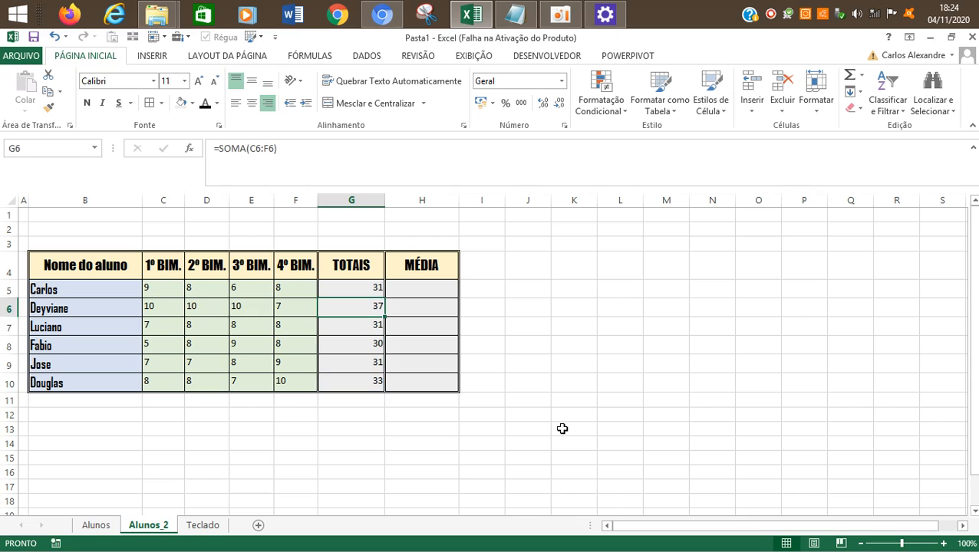
{"action": "key", "text": "Right"}
{"action": "key", "text": "Down"}
{"action": "key", "text": "Down"}
{"action": "key", "text": "Down"}
{"action": "key", "text": "Down"}
{"action": "key", "text": "Down"}
{"action": "key", "text": "Down"}
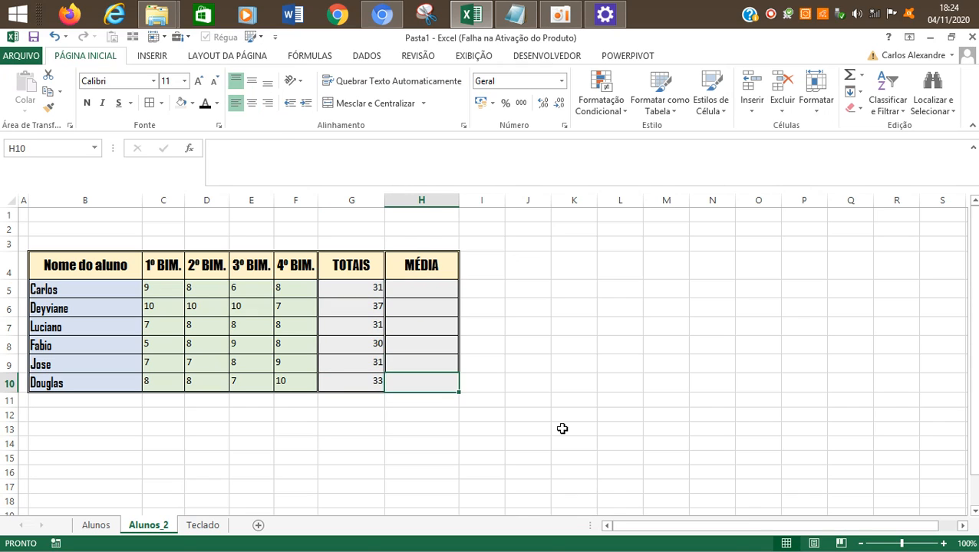
{"action": "key", "text": "Left"}
{"action": "key", "text": "Up"}
{"action": "key", "text": "Up"}
{"action": "key", "text": "Up"}
{"action": "key", "text": "Up"}
{"action": "key", "text": "Up"}
{"action": "key", "text": "Up"}
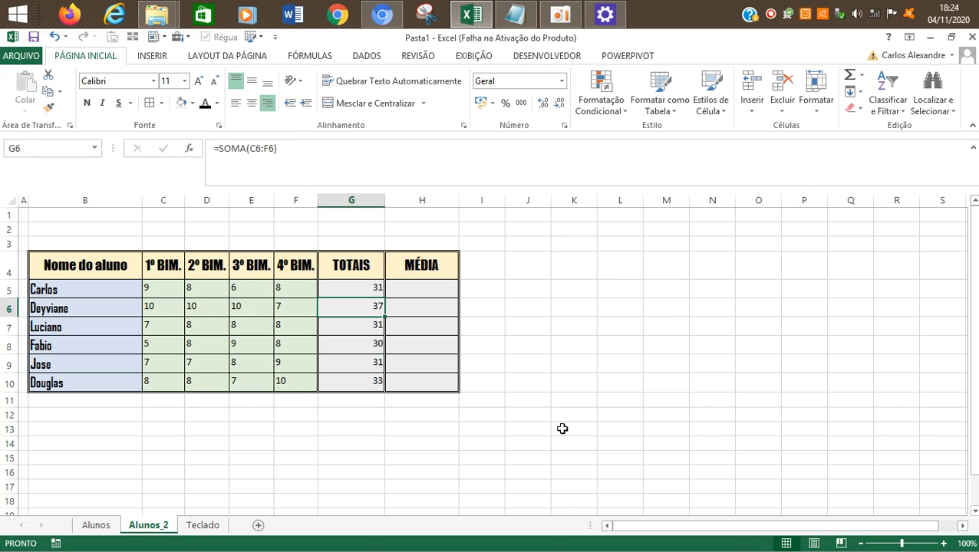
{"action": "key", "text": "Right"}
{"action": "key", "text": "Left"}
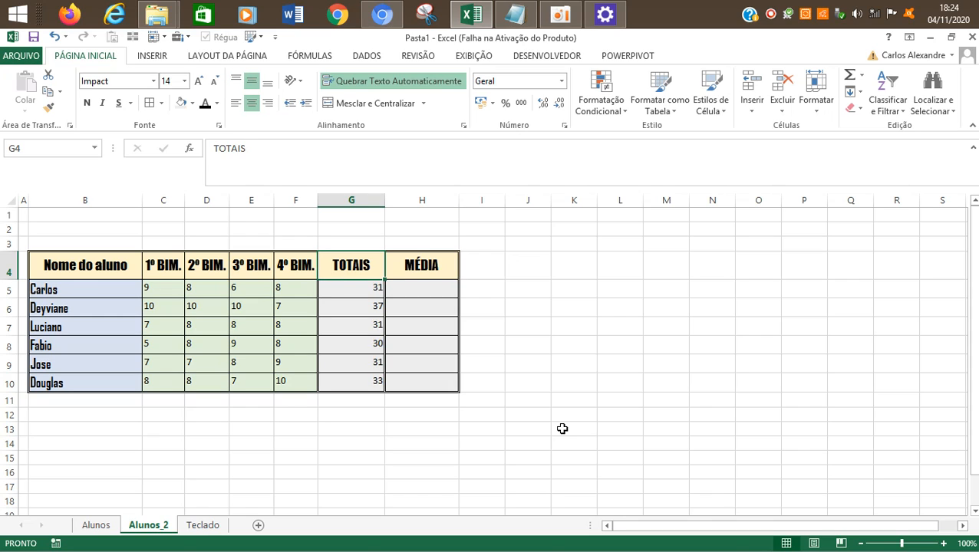
{"action": "key", "text": "Down"}
{"action": "key", "text": "Down"}
{"action": "key", "text": "Down"}
{"action": "key", "text": "Down"}
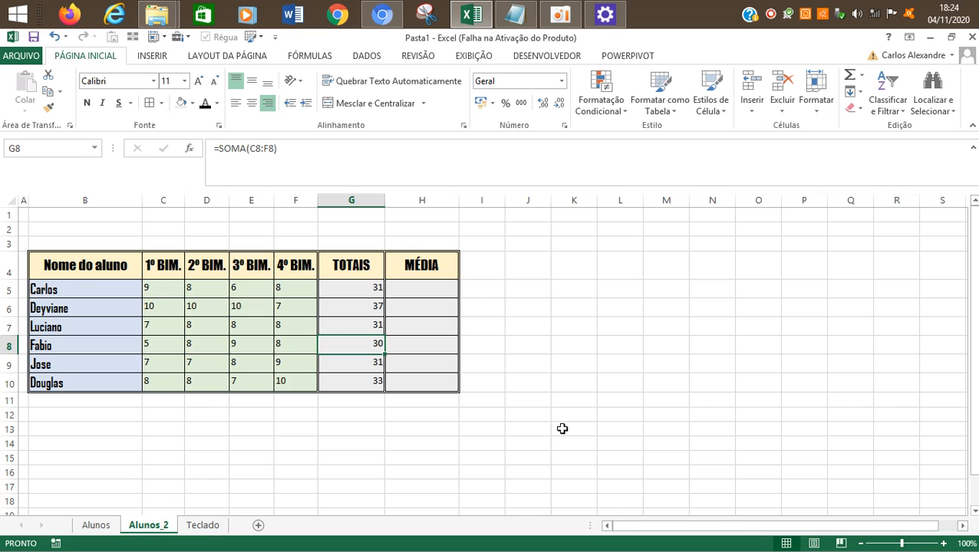
Step: Review the SOMA formulas down the TOTAIS column, from the first student row to the last
{"action": "key", "text": "Up"}
{"action": "key", "text": "Up"}
{"action": "key", "text": "Up"}
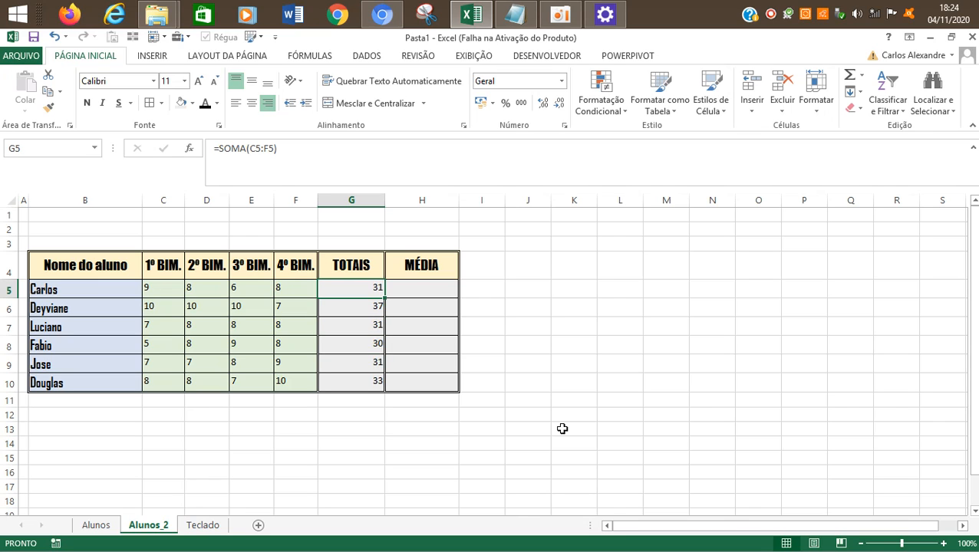
{"action": "key", "text": "Up"}
{"action": "key", "text": "Down"}
{"action": "key", "text": "Down"}
{"action": "key", "text": "Down"}
{"action": "key", "text": "Down"}
{"action": "key", "text": "Down"}
{"action": "key", "text": "Down"}
{"action": "key", "text": "Down"}
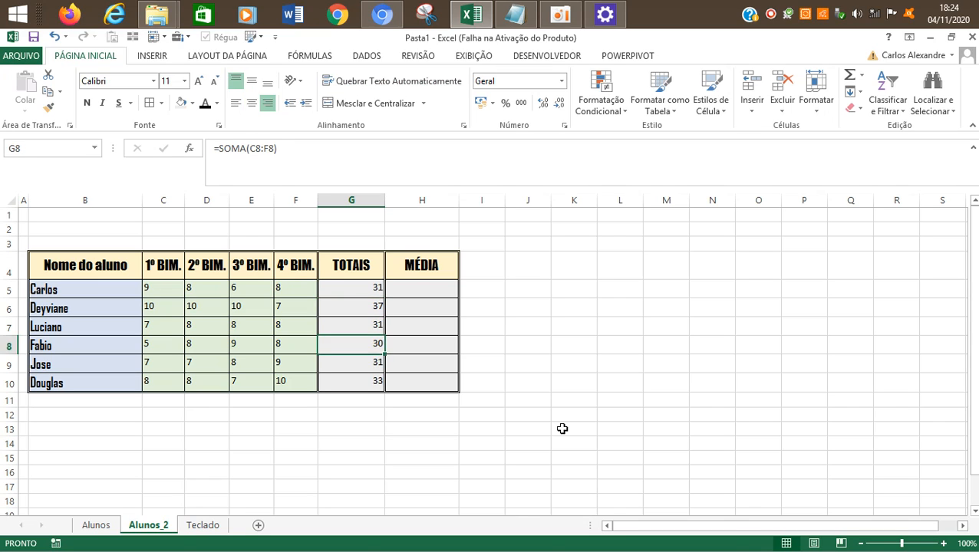
{"action": "key", "text": "Up"}
{"action": "key", "text": "Up"}
{"action": "key", "text": "Up"}
{"action": "key", "text": "Up"}
{"action": "key", "text": "Up"}
{"action": "key", "text": "Up"}
{"action": "key", "text": "Up"}
{"action": "key", "text": "Down"}
{"action": "key", "text": "Down"}
{"action": "key", "text": "Down"}
{"action": "key", "text": "Down"}
{"action": "key", "text": "Down"}
{"action": "key", "text": "Down"}
{"action": "key", "text": "Down"}
{"action": "key", "text": "Up"}
{"action": "key", "text": "Up"}
{"action": "key", "text": "Up"}
{"action": "key", "text": "Up"}
{"action": "key", "text": "Up"}
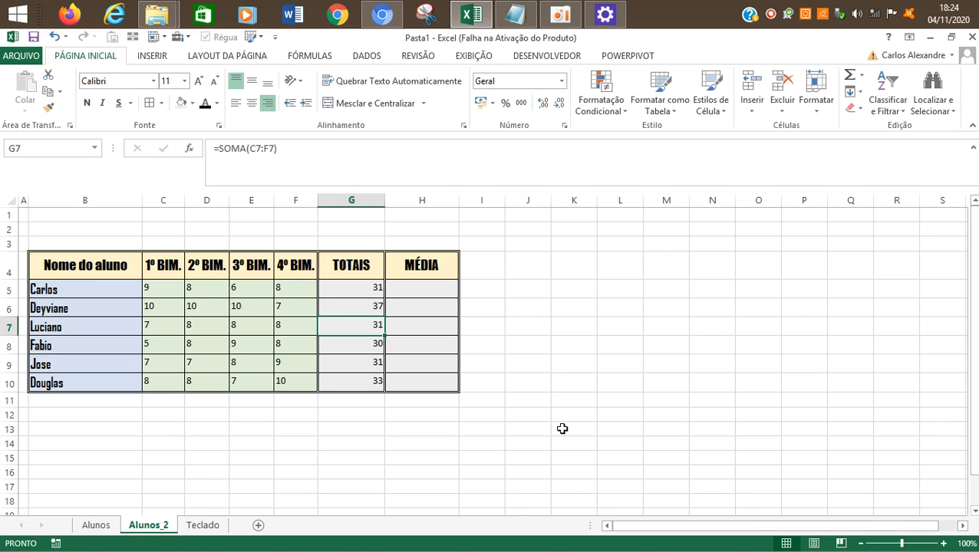
Step: Enter =SOMA(C5:F5) in cell K5 outside the table and autofill it down to K11
{"action": "key", "text": "Up"}
{"action": "key", "text": "Right"}
{"action": "key", "text": "Right"}
{"action": "key", "text": "Right"}
{"action": "key", "text": "Right"}
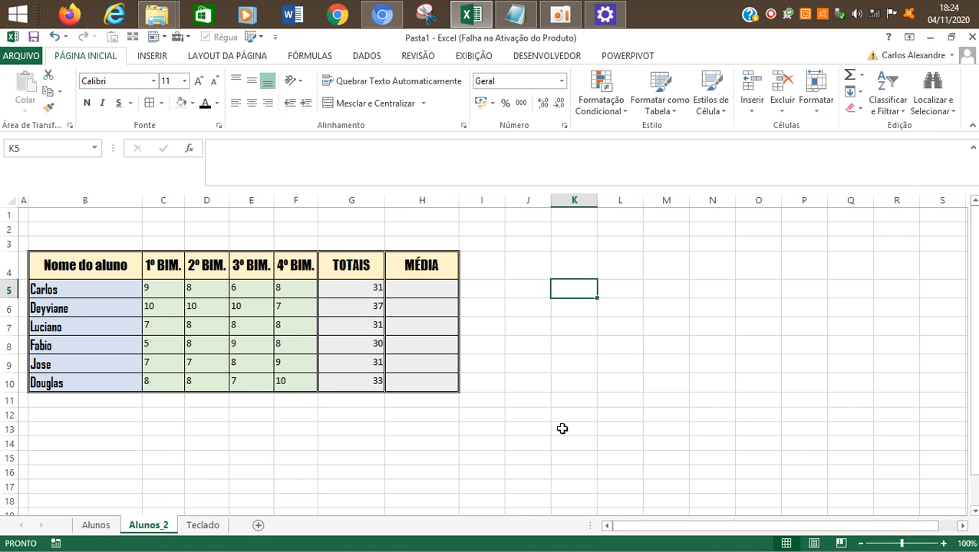
{"action": "type", "text": "=SOMA("}
{"action": "key", "text": "Left"}
{"action": "key", "text": "Left"}
{"action": "key", "text": "Left"}
{"action": "key", "text": "Left"}
{"action": "key", "text": "Left"}
{"action": "key", "text": "Left"}
{"action": "key", "text": "Left"}
{"action": "key", "text": "Left"}
{"action": "key", "text": "shift+Right"}
{"action": "key", "text": "shift+Right"}
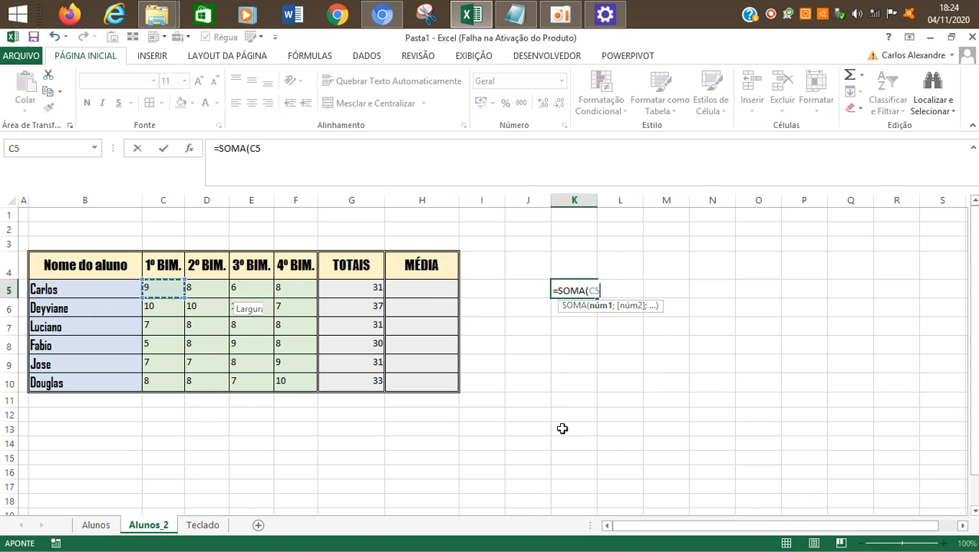
{"action": "key", "text": "shift+Right"}
{"action": "type", "text": ")"}
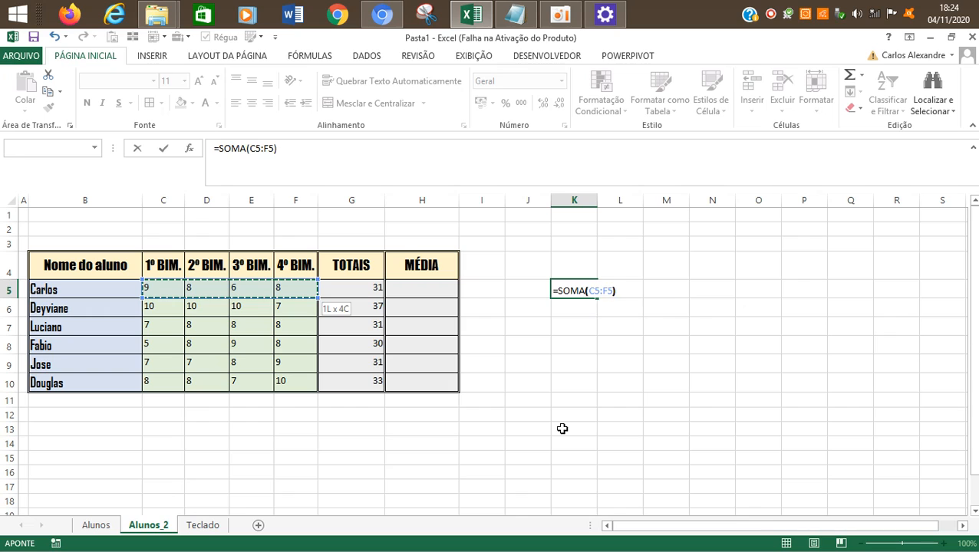
{"action": "key", "text": "Return"}
{"action": "key", "text": "Up"}
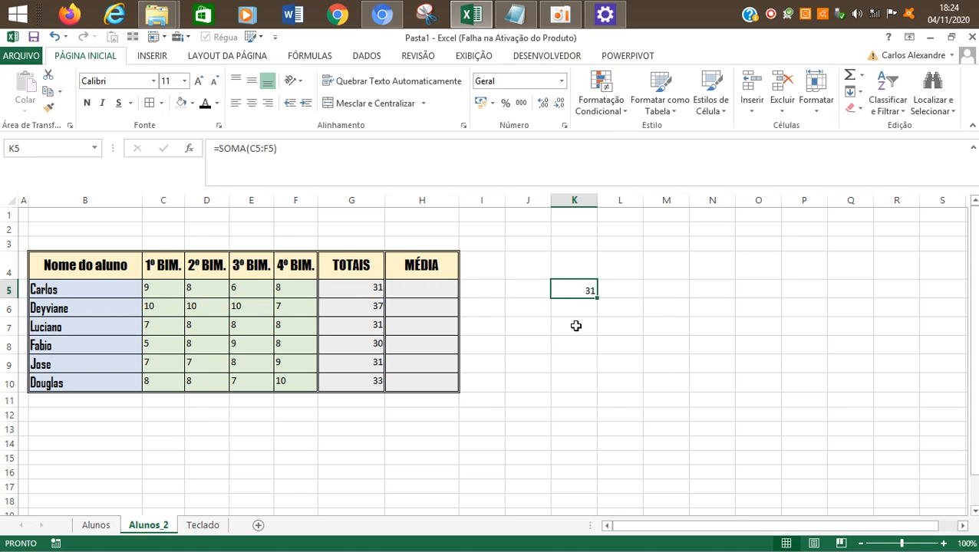
{"action": "left_click_drag", "start_coordinate": [598, 297], "coordinate": [601, 404]}
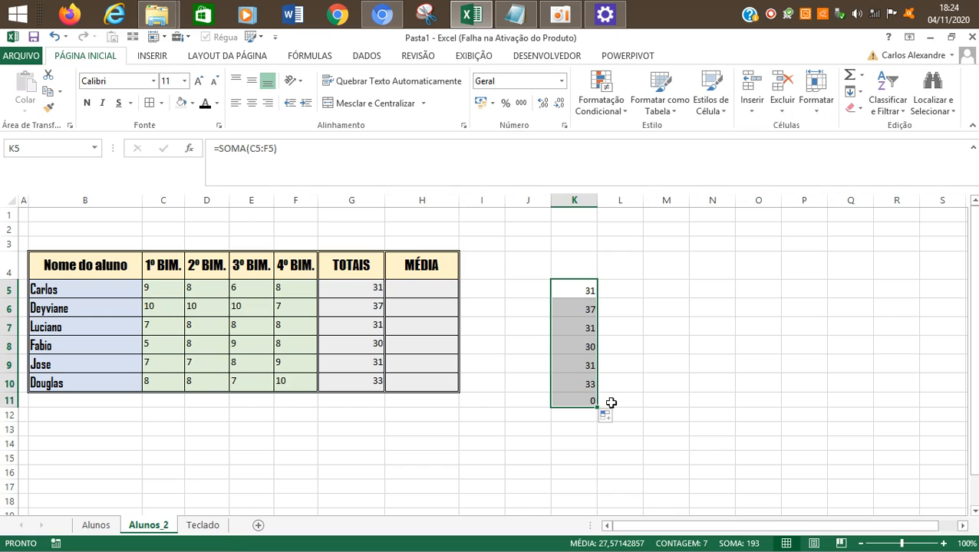
{"action": "left_click", "coordinate": [613, 325]}
Step: Clear the trial totals from K5:K11
{"action": "key", "text": "Left"}
{"action": "key", "text": "Up"}
{"action": "key", "text": "Up"}
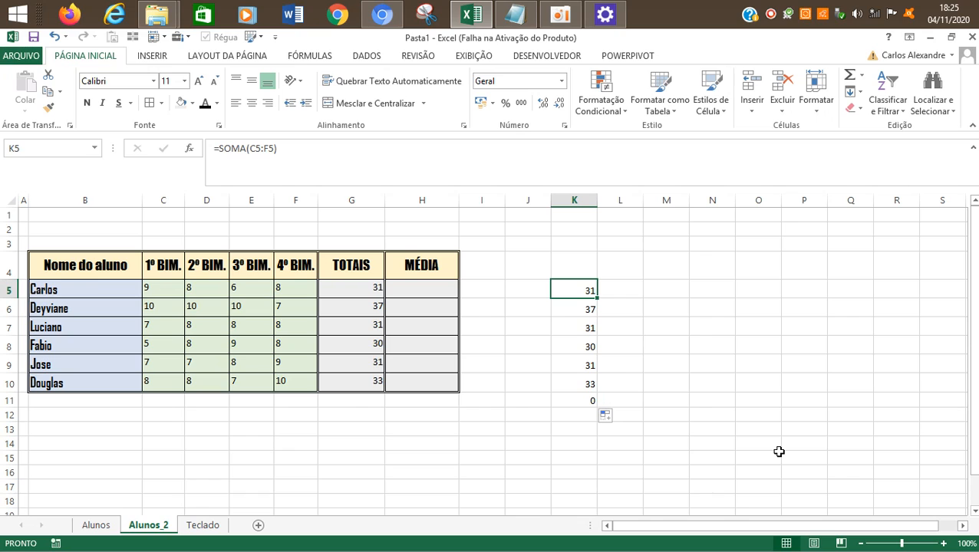
{"action": "key", "text": "shift+Down"}
{"action": "key", "text": "shift+Down"}
{"action": "key", "text": "shift+Down"}
{"action": "key", "text": "shift+Down"}
{"action": "key", "text": "shift+Down"}
{"action": "key", "text": "shift+Down"}
{"action": "key", "text": "shift+Down"}
{"action": "key", "text": "shift+Down"}
{"action": "key", "text": "shift+Down"}
{"action": "key", "text": "Delete"}
{"action": "key", "text": "Right"}
{"action": "key", "text": "Left"}
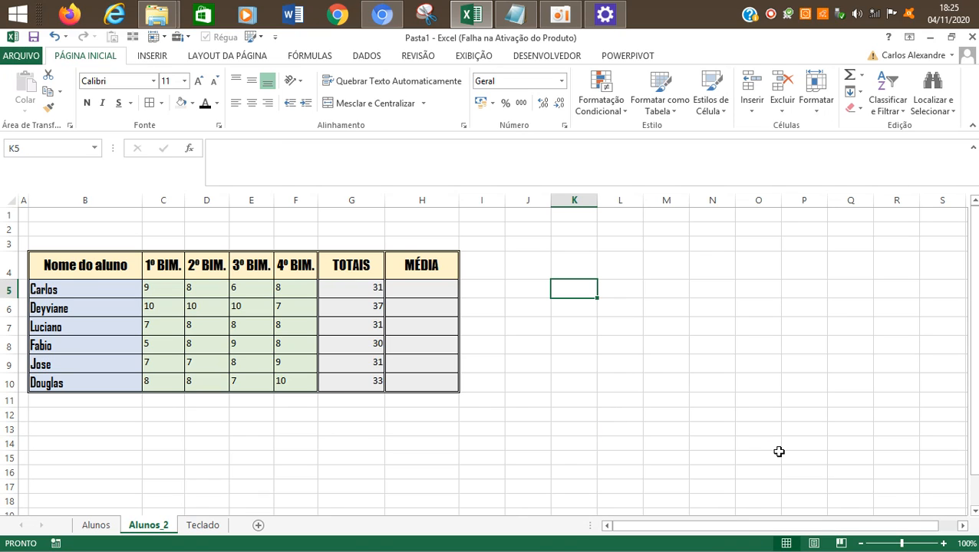
{"action": "type", "text": "="}
{"action": "key", "text": "Left"}
{"action": "key", "text": "Left"}
{"action": "key", "text": "Left"}
{"action": "key", "text": "Left"}
{"action": "key", "text": "Left"}
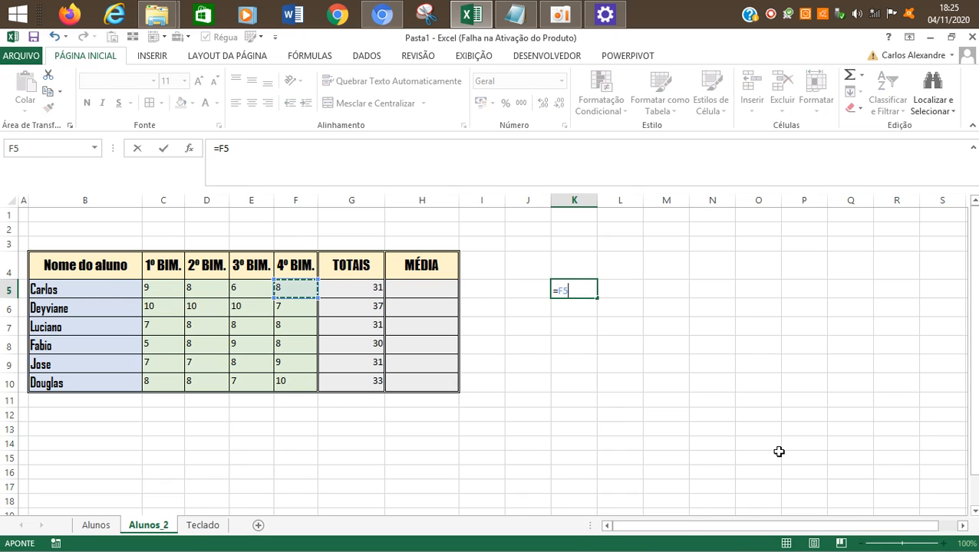
{"action": "key", "text": "Escape"}
Step: Examine how the SOMA range changes from row to row in the TOTAIS cells G5 to G10
{"action": "key", "text": "Left"}
{"action": "key", "text": "Left"}
{"action": "key", "text": "Left"}
{"action": "key", "text": "Left"}
{"action": "key", "text": "Left"}
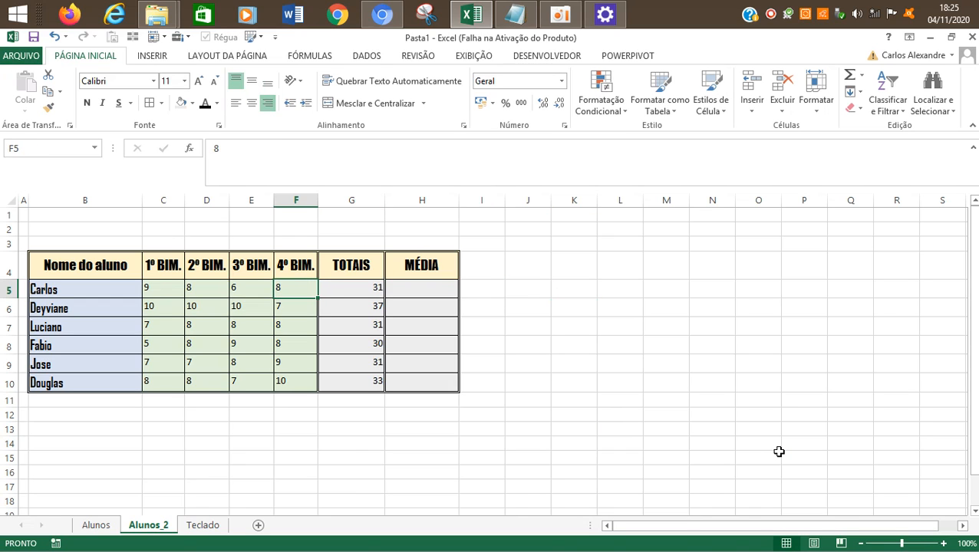
{"action": "key", "text": "Right"}
{"action": "key", "text": "Up"}
{"action": "key", "text": "Right"}
{"action": "key", "text": "Left"}
{"action": "key", "text": "Down"}
{"action": "key", "text": "Down"}
{"action": "key", "text": "Down"}
{"action": "key", "text": "Down"}
{"action": "key", "text": "Down"}
{"action": "key", "text": "Down"}
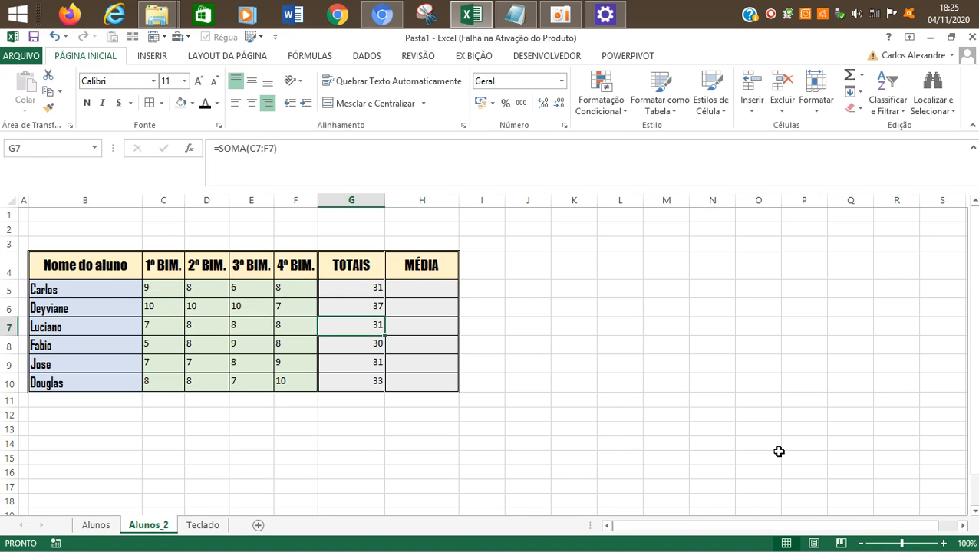
{"action": "key", "text": "Up"}
{"action": "key", "text": "Up"}
{"action": "key", "text": "Up"}
{"action": "key", "text": "Up"}
{"action": "key", "text": "Up"}
{"action": "key", "text": "Up"}
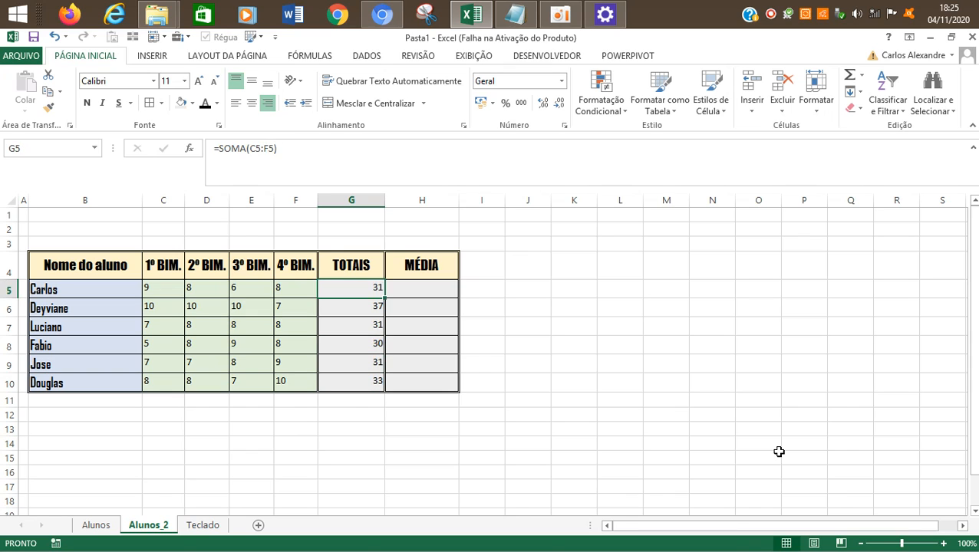
{"action": "key", "text": "Down"}
{"action": "key", "text": "Down"}
{"action": "key", "text": "Down"}
{"action": "key", "text": "Down"}
{"action": "key", "text": "Down"}
{"action": "key", "text": "Down"}
{"action": "key", "text": "Down"}
{"action": "key", "text": "Up"}
{"action": "key", "text": "Up"}
{"action": "key", "text": "Up"}
{"action": "key", "text": "Up"}
{"action": "key", "text": "Up"}
{"action": "key", "text": "Up"}
{"action": "key", "text": "Up"}
{"action": "key", "text": "Up"}
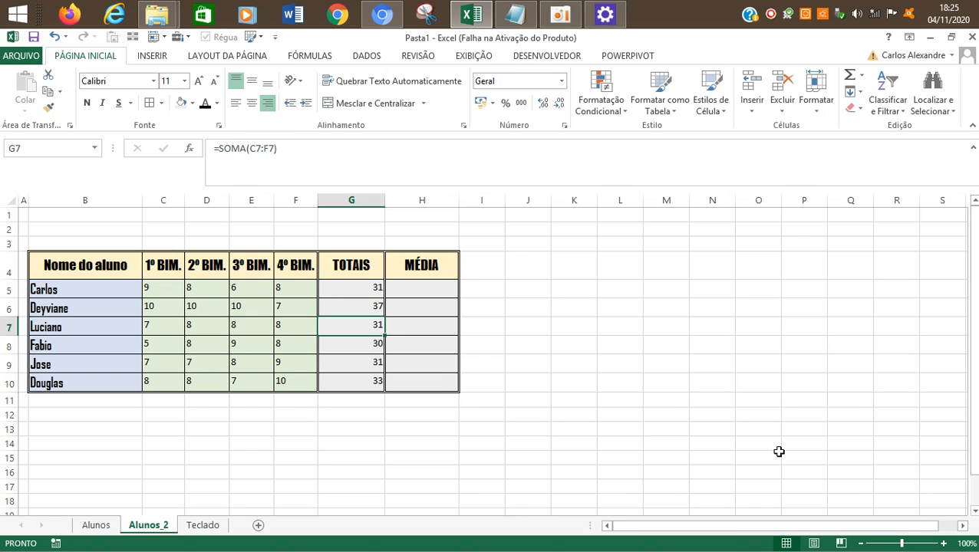
{"action": "key", "text": "Down"}
{"action": "key", "text": "Down"}
{"action": "key", "text": "Down"}
{"action": "key", "text": "Down"}
{"action": "key", "text": "Down"}
{"action": "key", "text": "Down"}
{"action": "key", "text": "Down"}
{"action": "key", "text": "Down"}
{"action": "key", "text": "Down"}
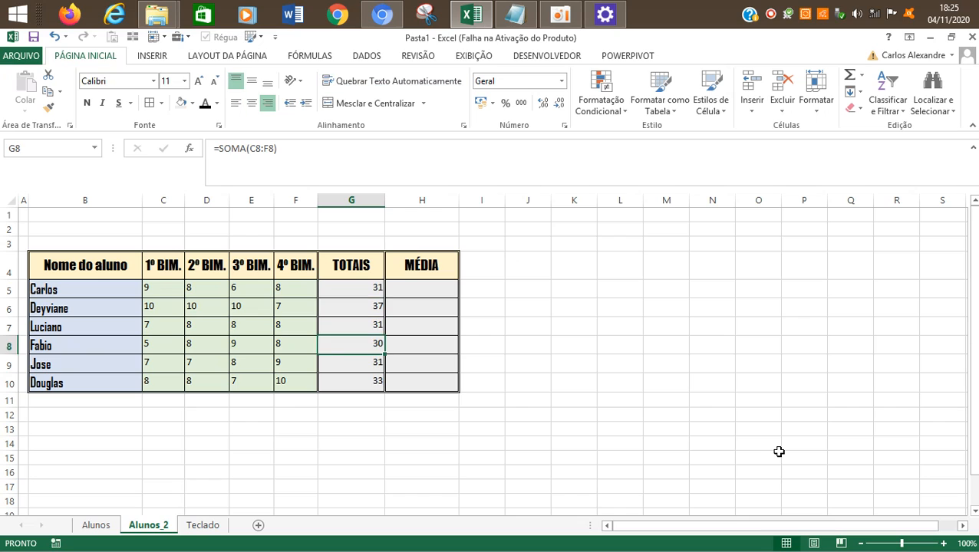
{"action": "key", "text": "Up"}
{"action": "key", "text": "Up"}
{"action": "key", "text": "Up"}
{"action": "key", "text": "Up"}
{"action": "key", "text": "Up"}
{"action": "key", "text": "Up"}
{"action": "key", "text": "Up"}
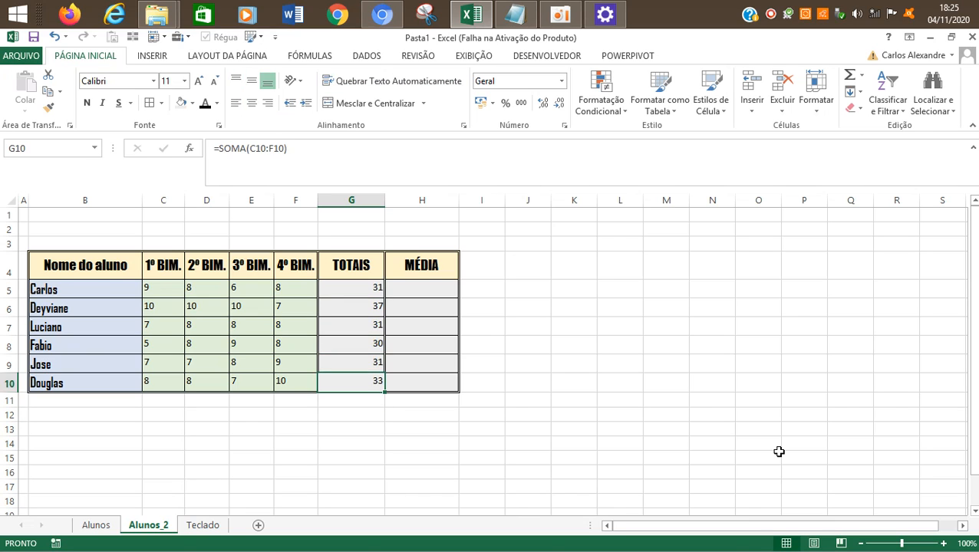
{"action": "key", "text": "Down"}
{"action": "key", "text": "Up"}
{"action": "key", "text": "Right"}
{"action": "key", "text": "Left"}
{"action": "key", "text": "Down"}
{"action": "key", "text": "Down"}
{"action": "key", "text": "Down"}
{"action": "key", "text": "Down"}
{"action": "key", "text": "Down"}
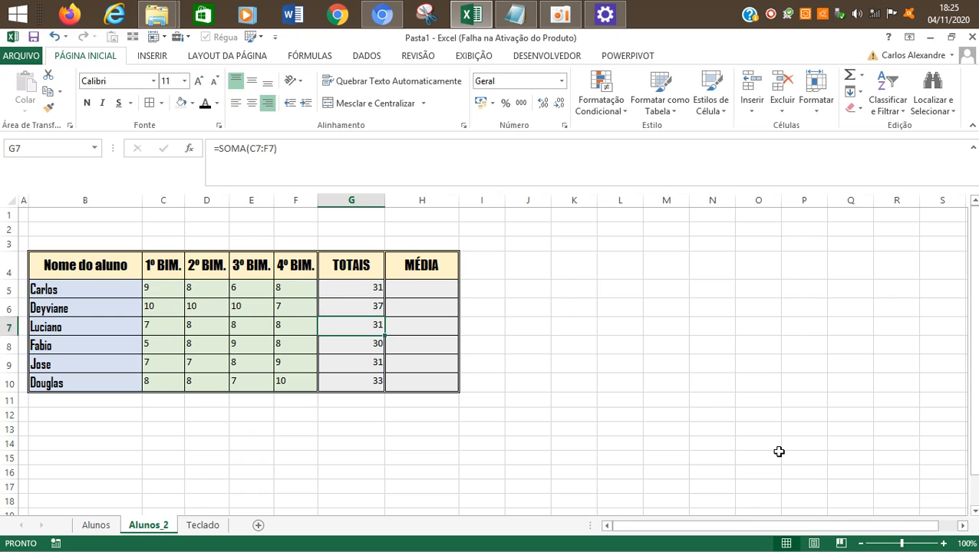
{"action": "key", "text": "Left"}
{"action": "key", "text": "Left"}
{"action": "key", "text": "Down"}
{"action": "key", "text": "Right"}
{"action": "key", "text": "Right"}
{"action": "key", "text": "Right"}
{"action": "key", "text": "Left"}
{"action": "key", "text": "Left"}
{"action": "key", "text": "Left"}
{"action": "key", "text": "Left"}
{"action": "key", "text": "Left"}
{"action": "key", "text": "Left"}
{"action": "key", "text": "Right"}
{"action": "key", "text": "Right"}
{"action": "key", "text": "Right"}
{"action": "key", "text": "Right"}
{"action": "key", "text": "Right"}
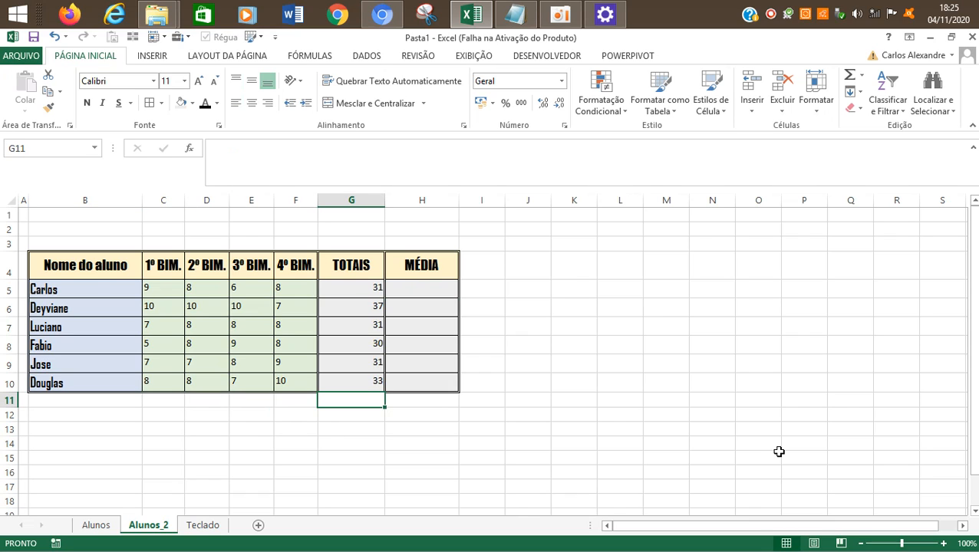
{"action": "key", "text": "Up"}
{"action": "key", "text": "Up"}
{"action": "key", "text": "Up"}
{"action": "key", "text": "Up"}
{"action": "key", "text": "Up"}
{"action": "key", "text": "Up"}
{"action": "key", "text": "Up"}
{"action": "key", "text": "Up"}
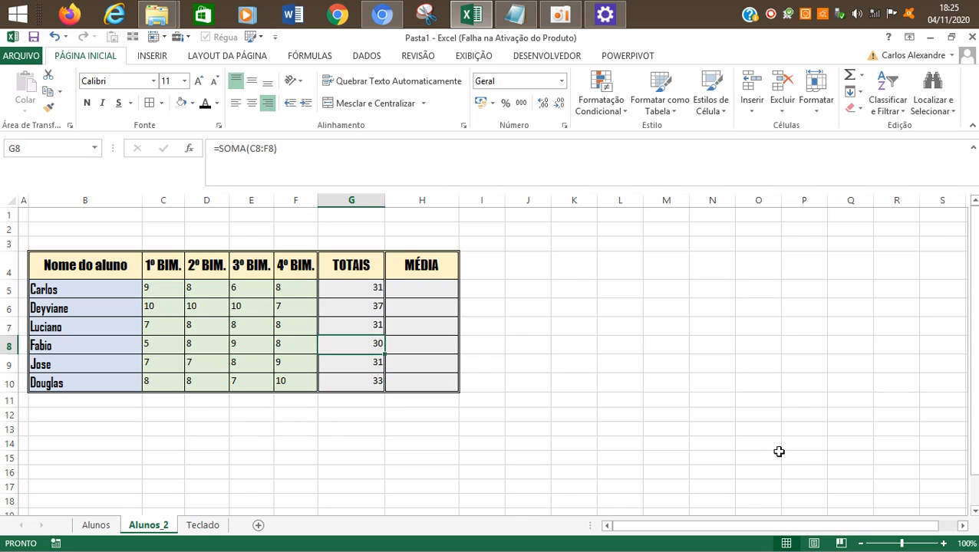
{"action": "key", "text": "Down"}
{"action": "key", "text": "Down"}
{"action": "key", "text": "Right"}
{"action": "key", "text": "Up"}
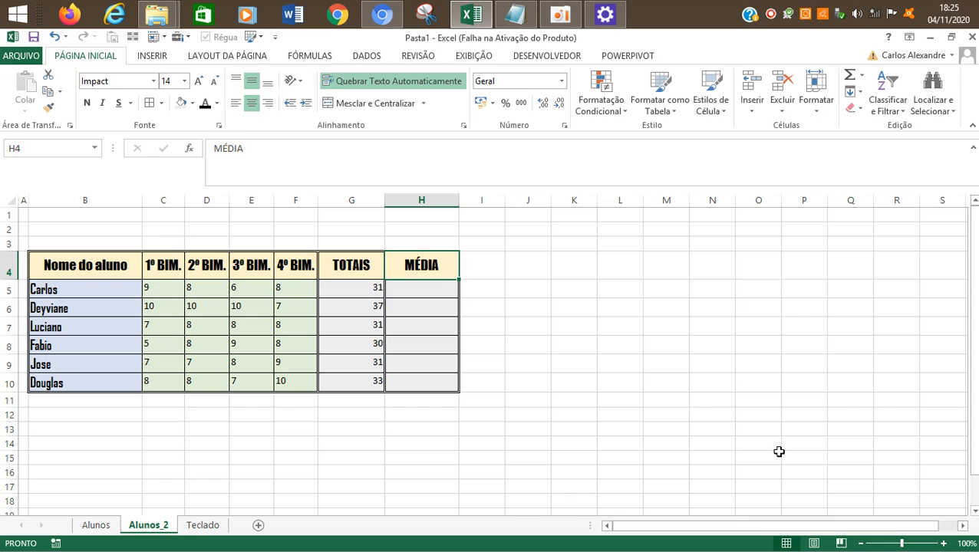
{"action": "key", "text": "Down"}
{"action": "key", "text": "Down"}
{"action": "key", "text": "Down"}
{"action": "key", "text": "Down"}
{"action": "key", "text": "Down"}
{"action": "key", "text": "Down"}
{"action": "key", "text": "Up"}
{"action": "key", "text": "Up"}
{"action": "key", "text": "Up"}
{"action": "key", "text": "Up"}
{"action": "key", "text": "Up"}
{"action": "key", "text": "Up"}
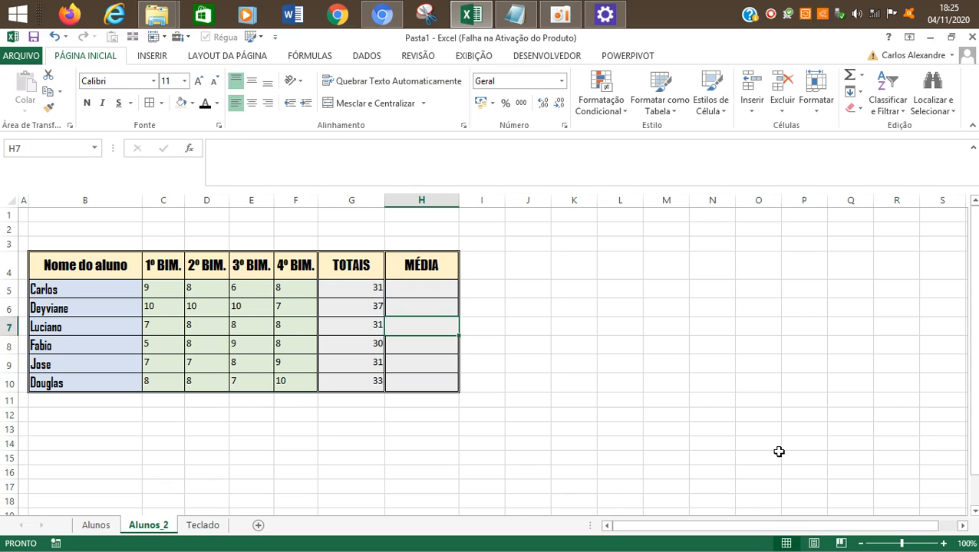
{"action": "key", "text": "Down"}
{"action": "key", "text": "Left"}
{"action": "key", "text": "Right"}
{"action": "key", "text": "Left"}
{"action": "key", "text": "Down"}
{"action": "key", "text": "Down"}
{"action": "key", "text": "Down"}
{"action": "key", "text": "Up"}
{"action": "key", "text": "Up"}
{"action": "key", "text": "Up"}
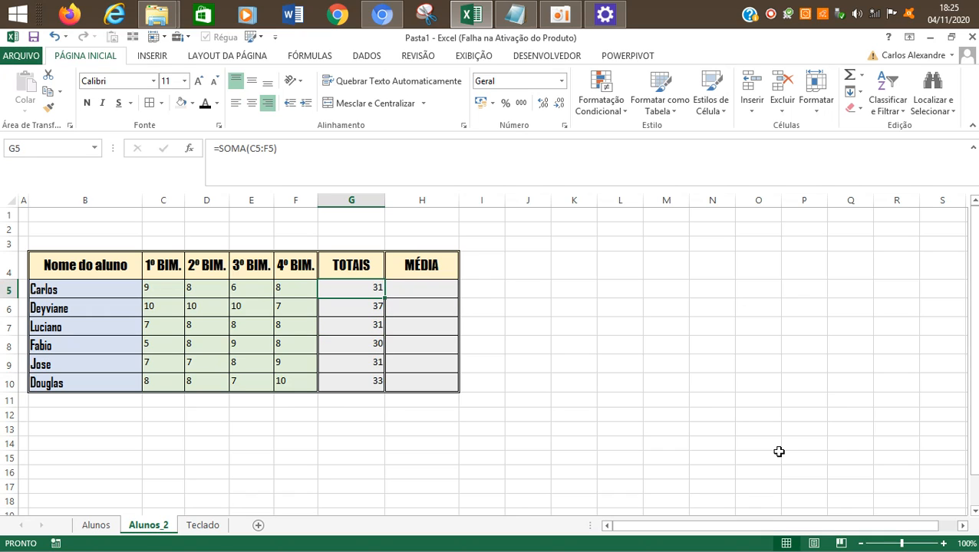
{"action": "key", "text": "Down"}
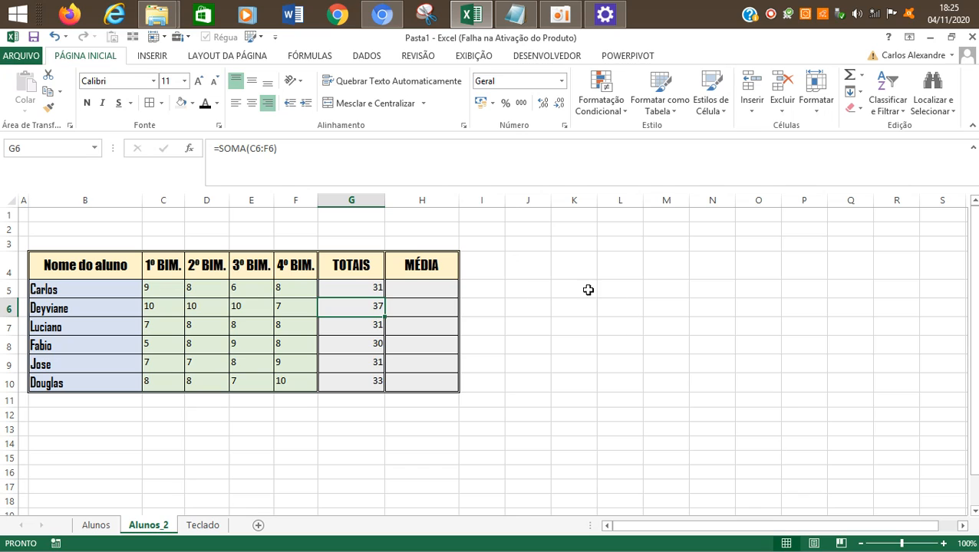
Step: Compare the grade ranges referenced by the SOMA formulas in G5, G6 and G7 with the grades in their rows
{"action": "left_click", "coordinate": [328, 324]}
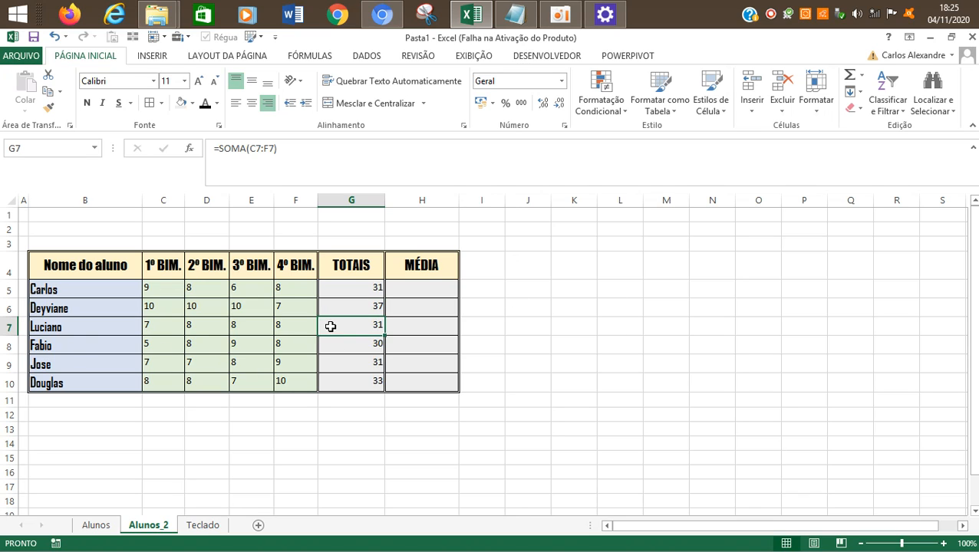
{"action": "left_click_drag", "start_coordinate": [169, 332], "coordinate": [267, 325]}
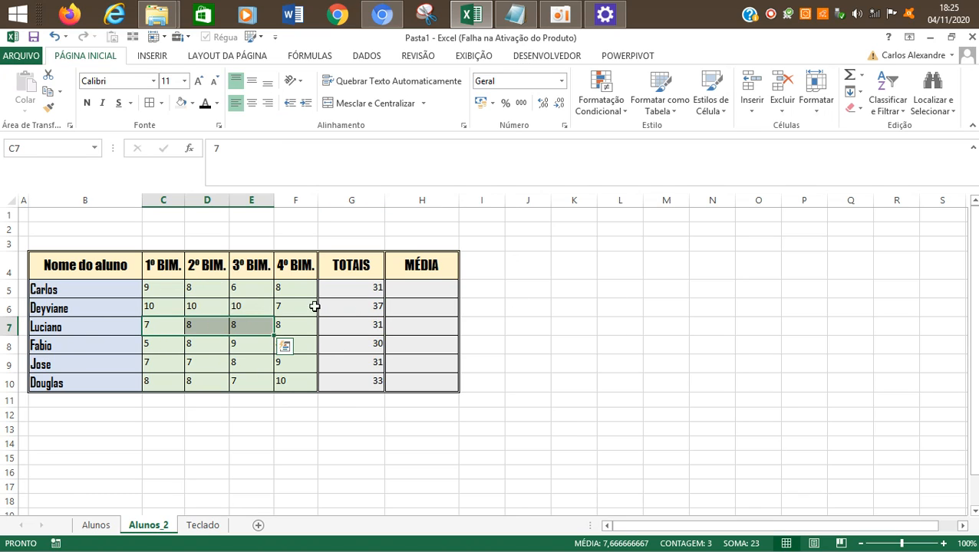
{"action": "left_click", "coordinate": [369, 286]}
{"action": "left_click", "coordinate": [267, 149]}
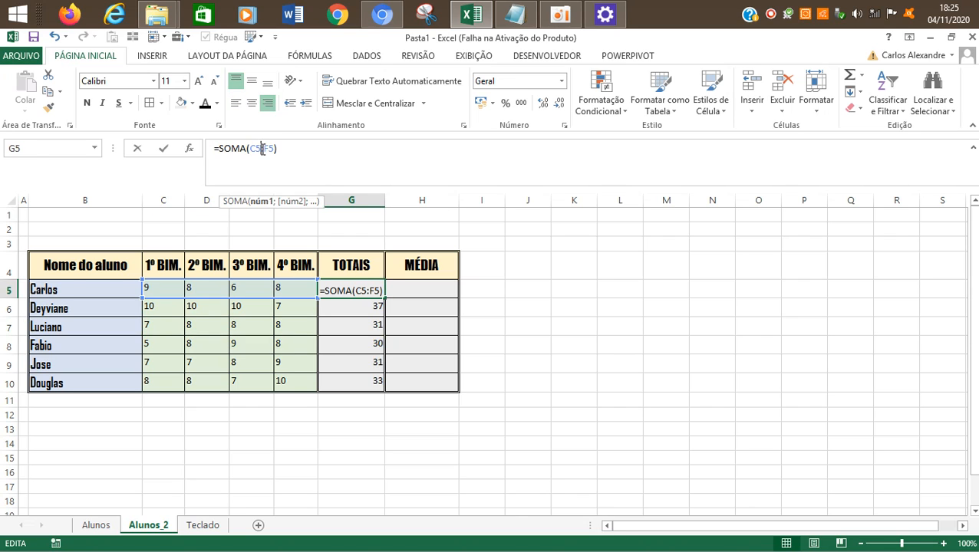
{"action": "left_click", "coordinate": [323, 306]}
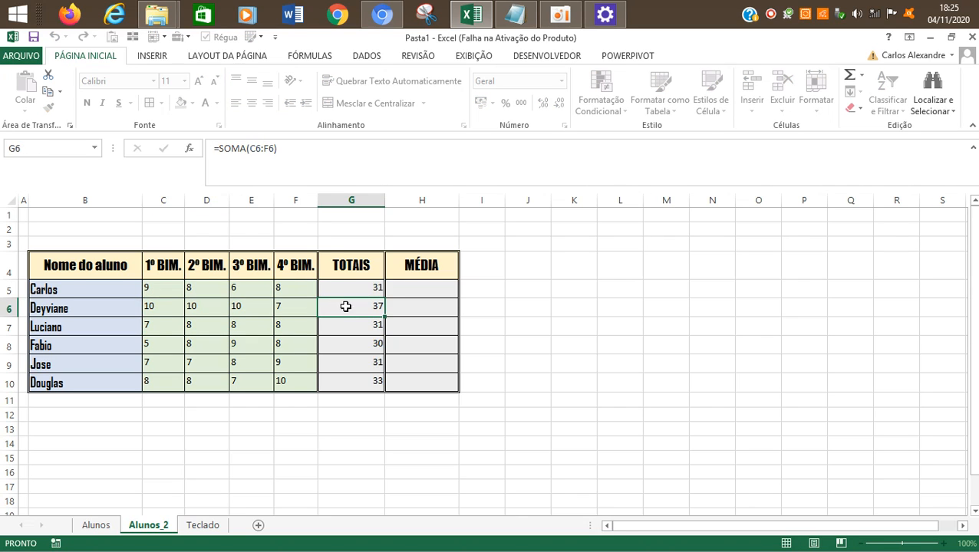
{"action": "left_click", "coordinate": [278, 149]}
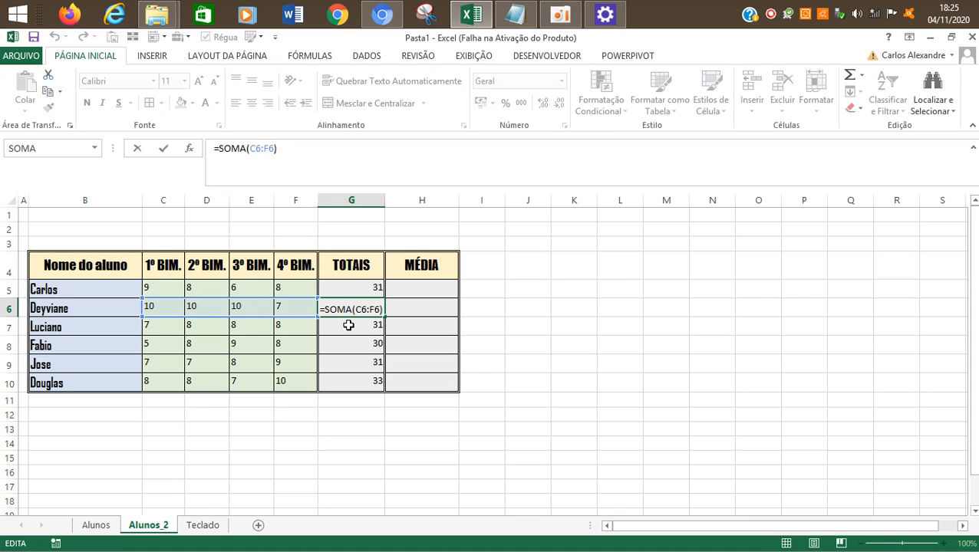
{"action": "left_click", "coordinate": [341, 324]}
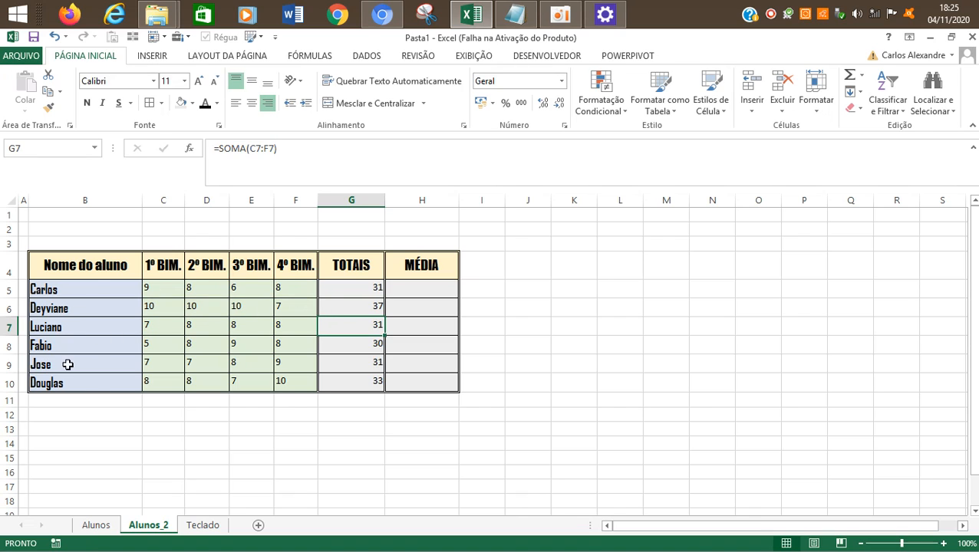
{"action": "left_click_drag", "start_coordinate": [158, 329], "coordinate": [280, 329]}
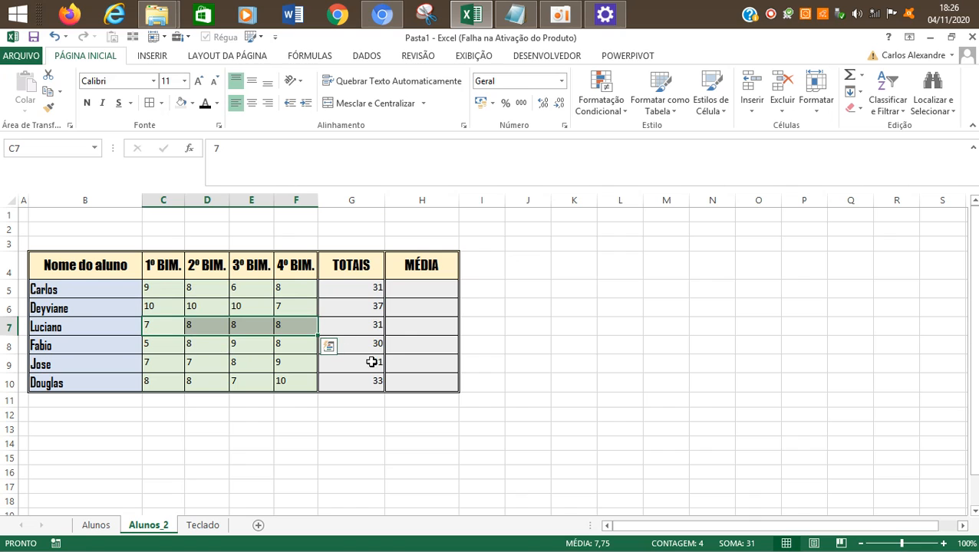
{"action": "left_click", "coordinate": [376, 327]}
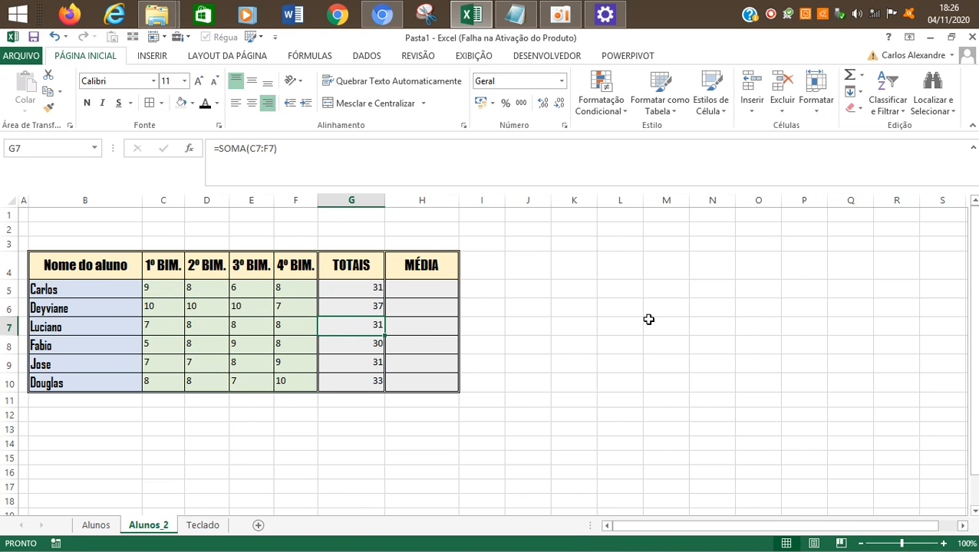
{"action": "left_click", "coordinate": [560, 14]}
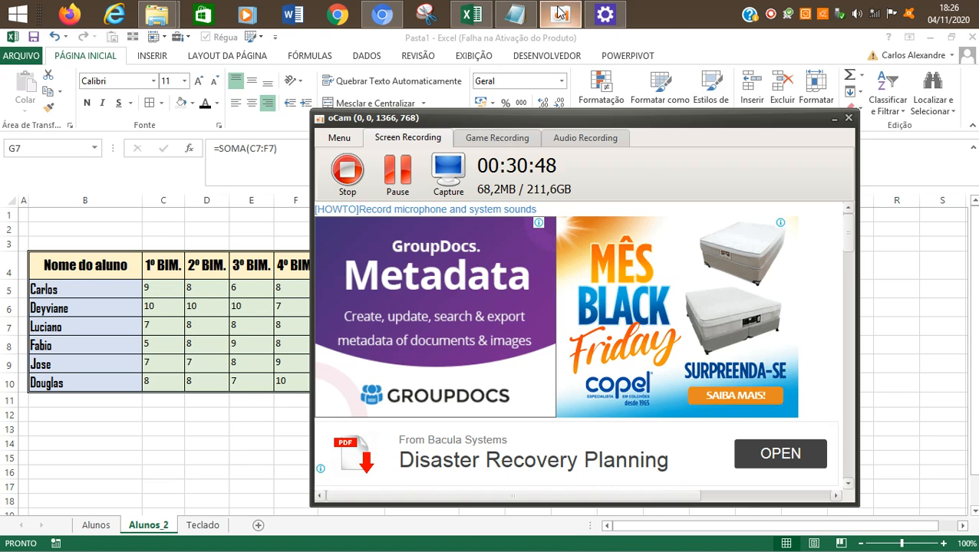
{"action": "left_click", "coordinate": [285, 339]}
{"action": "left_click", "coordinate": [350, 374]}
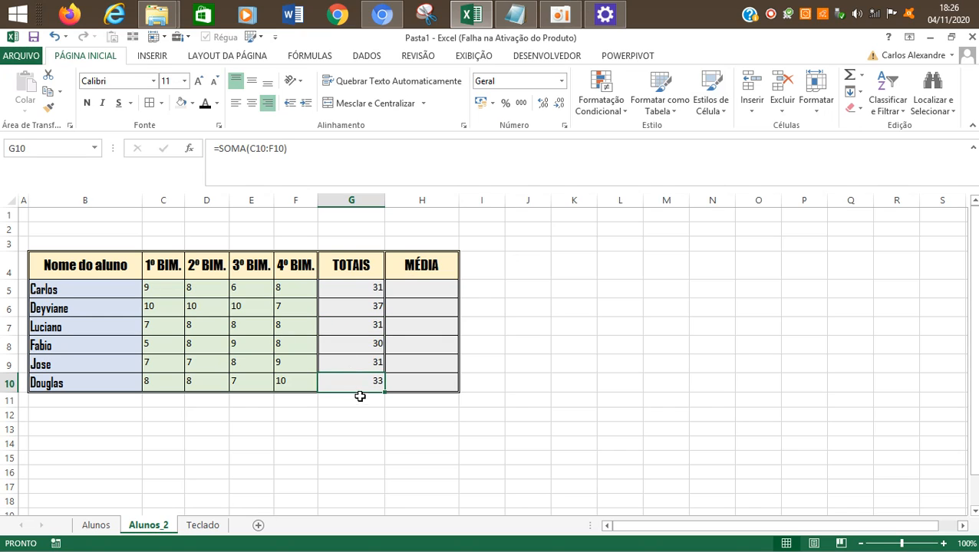
{"action": "left_click", "coordinate": [362, 405]}
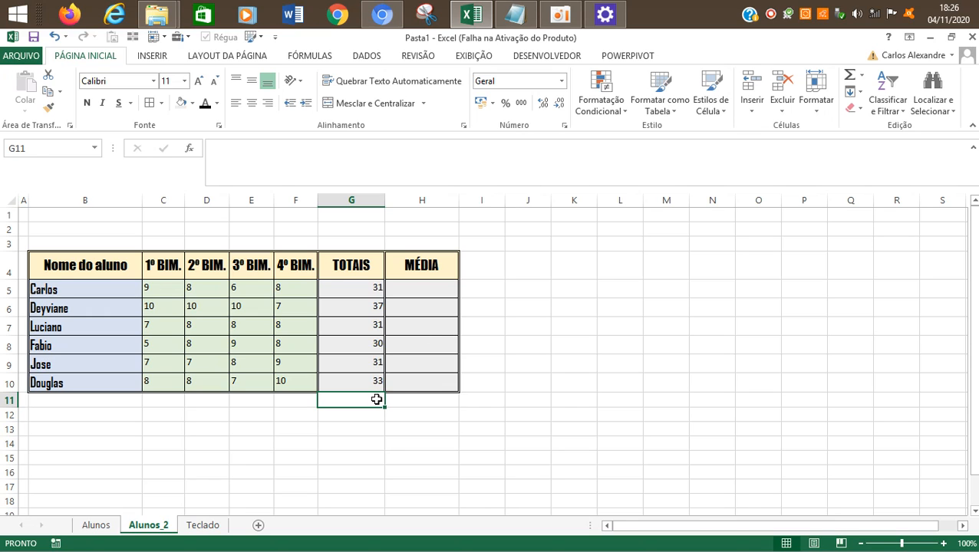
Step: Copy the cells G10:H10 and paste only their formats into G11:H11 with Paste Special
{"action": "left_click_drag", "start_coordinate": [376, 399], "coordinate": [422, 400]}
{"action": "left_click", "coordinate": [389, 456]}
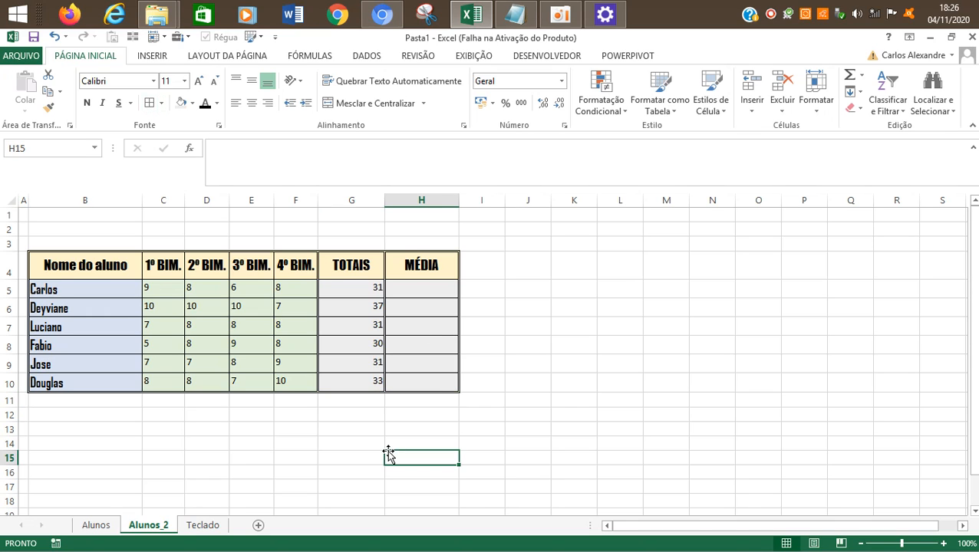
{"action": "left_click_drag", "start_coordinate": [355, 382], "coordinate": [412, 385]}
{"action": "key", "text": "ctrl+c"}
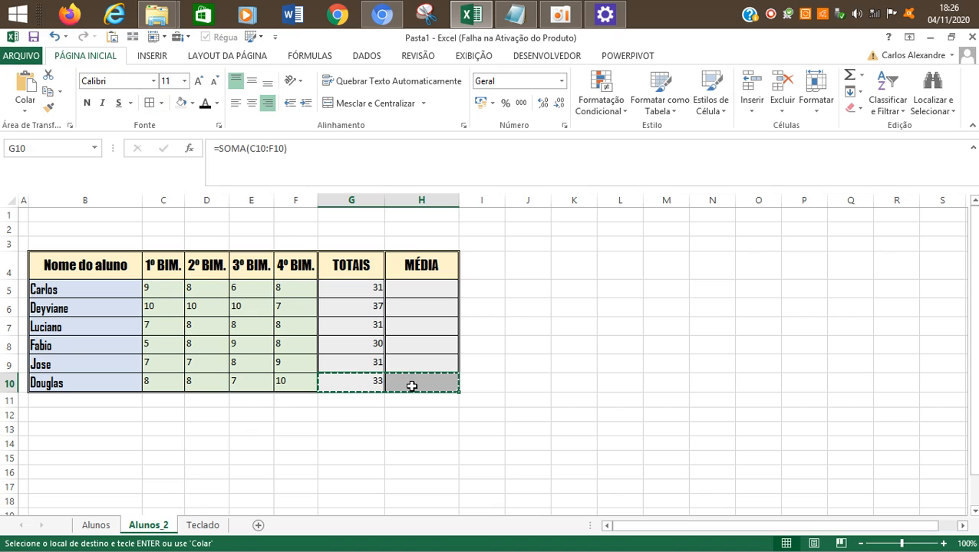
{"action": "key", "text": "Down"}
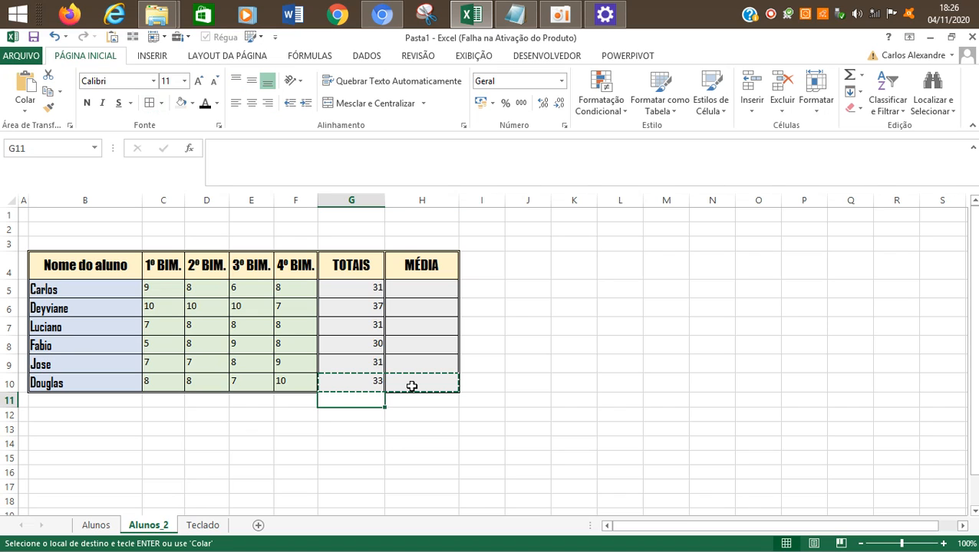
{"action": "left_click", "coordinate": [26, 108]}
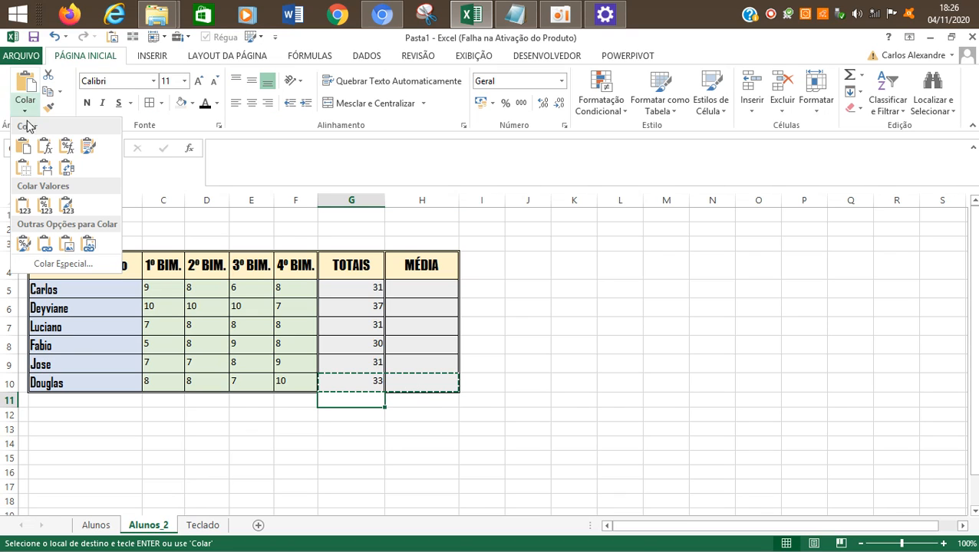
{"action": "left_click", "coordinate": [82, 268]}
{"action": "left_click", "coordinate": [537, 296]}
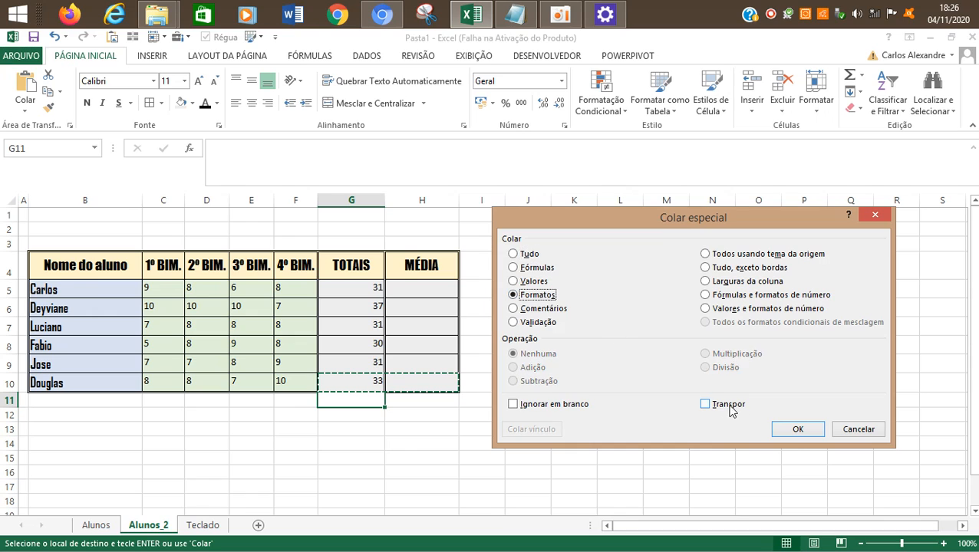
{"action": "left_click", "coordinate": [798, 430]}
{"action": "left_click", "coordinate": [592, 399]}
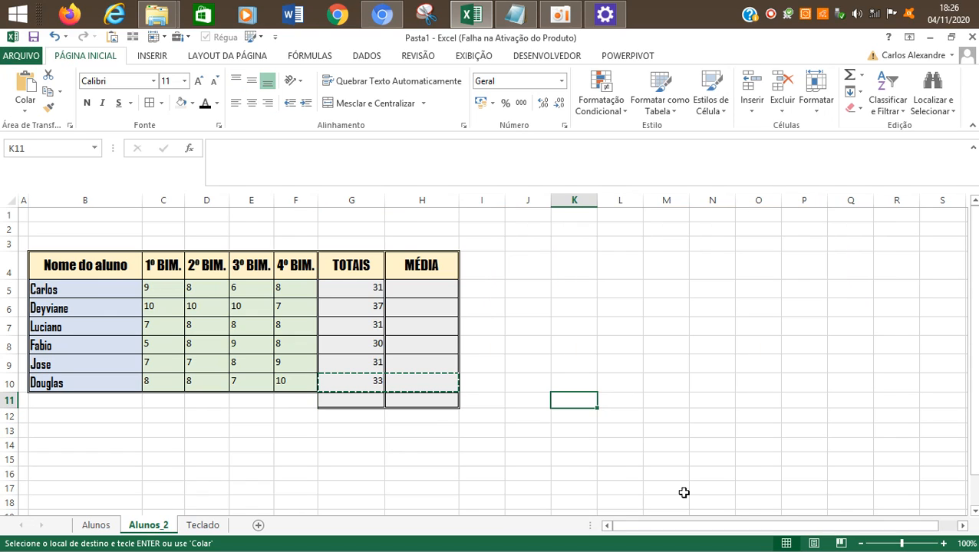
{"action": "key", "text": "Escape"}
{"action": "key", "text": "Left"}
{"action": "key", "text": "Left"}
{"action": "key", "text": "Left"}
{"action": "key", "text": "Left"}
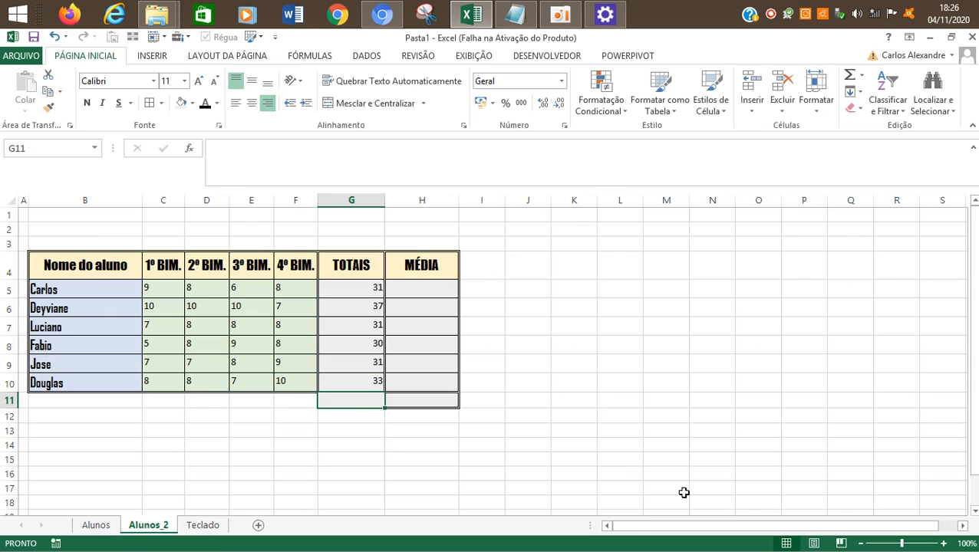
{"action": "key", "text": "Right"}
{"action": "key", "text": "Right"}
{"action": "key", "text": "Right"}
{"action": "key", "text": "Left"}
{"action": "key", "text": "Left"}
{"action": "key", "text": "Left"}
{"action": "key", "text": "Up"}
{"action": "key", "text": "Up"}
{"action": "key", "text": "Up"}
{"action": "key", "text": "Up"}
{"action": "key", "text": "Up"}
{"action": "key", "text": "Up"}
{"action": "key", "text": "Up"}
{"action": "key", "text": "Down"}
{"action": "key", "text": "Down"}
{"action": "key", "text": "Down"}
{"action": "key", "text": "Down"}
{"action": "key", "text": "Down"}
{"action": "key", "text": "Down"}
{"action": "key", "text": "Down"}
{"action": "key", "text": "Down"}
{"action": "key", "text": "Up"}
{"action": "key", "text": "Up"}
{"action": "key", "text": "Up"}
{"action": "key", "text": "Up"}
{"action": "key", "text": "Up"}
{"action": "key", "text": "Down"}
{"action": "key", "text": "Down"}
{"action": "key", "text": "Down"}
{"action": "key", "text": "Down"}
{"action": "key", "text": "Right"}
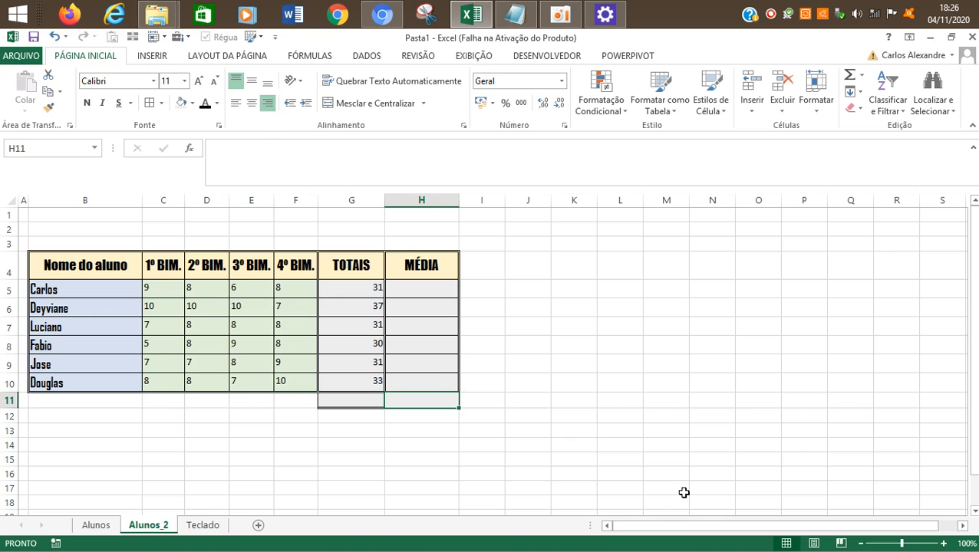
Step: Fill cells G11:H11 with the dark blue-gray theme color and set their font color to white
{"action": "key", "text": "shift+Left"}
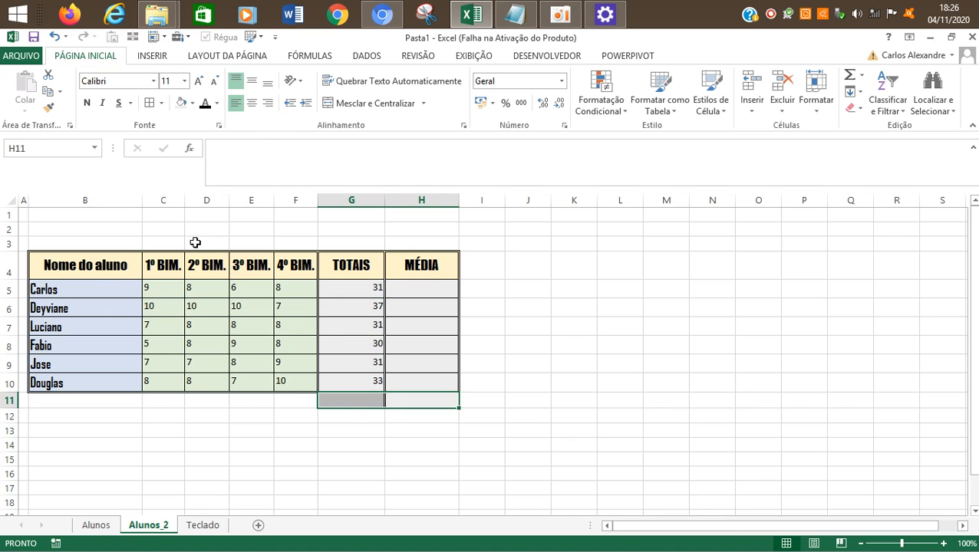
{"action": "left_click", "coordinate": [193, 104]}
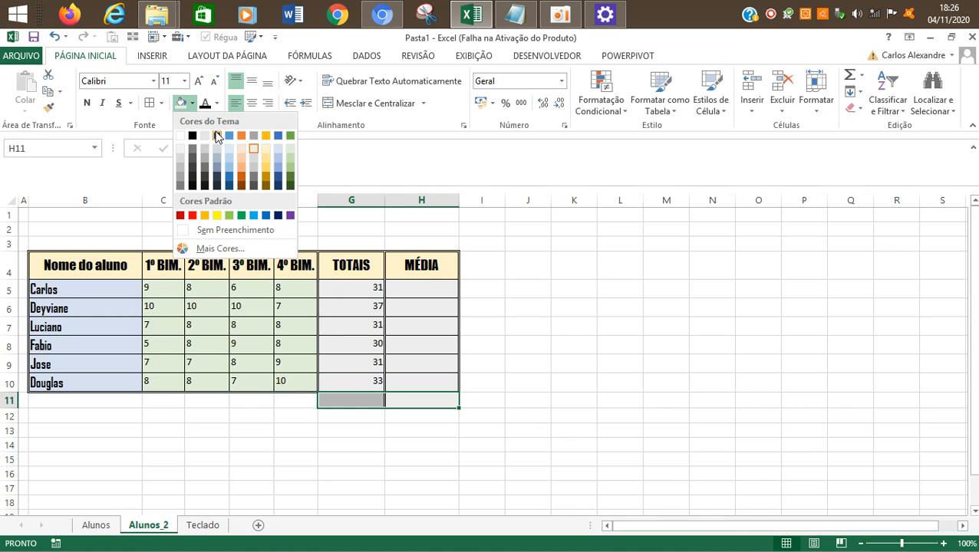
{"action": "left_click", "coordinate": [217, 137]}
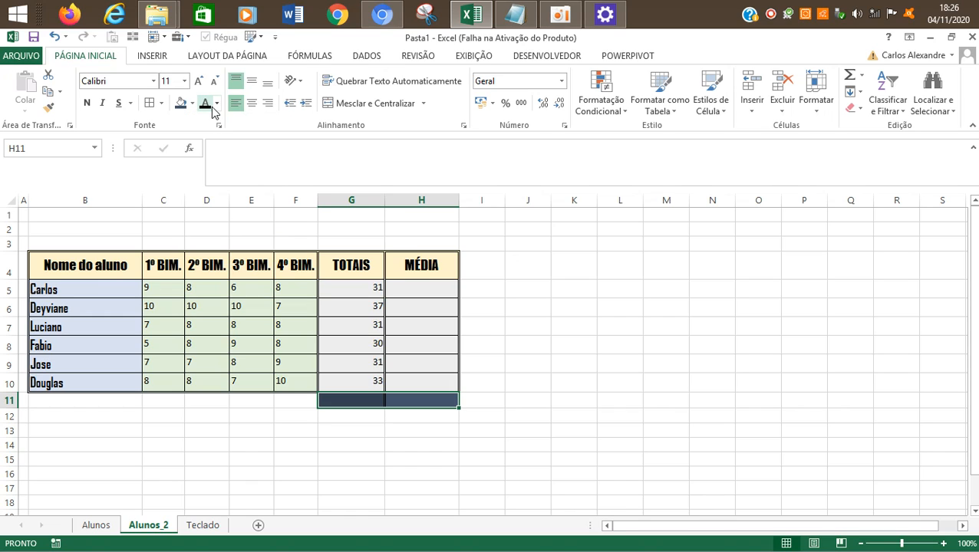
{"action": "left_click", "coordinate": [217, 105]}
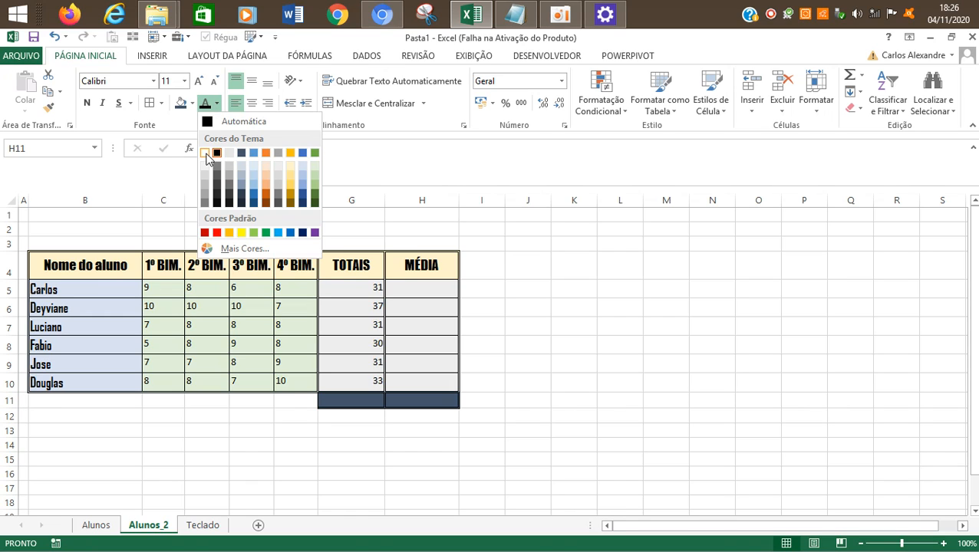
{"action": "left_click", "coordinate": [206, 155]}
{"action": "left_click", "coordinate": [506, 403]}
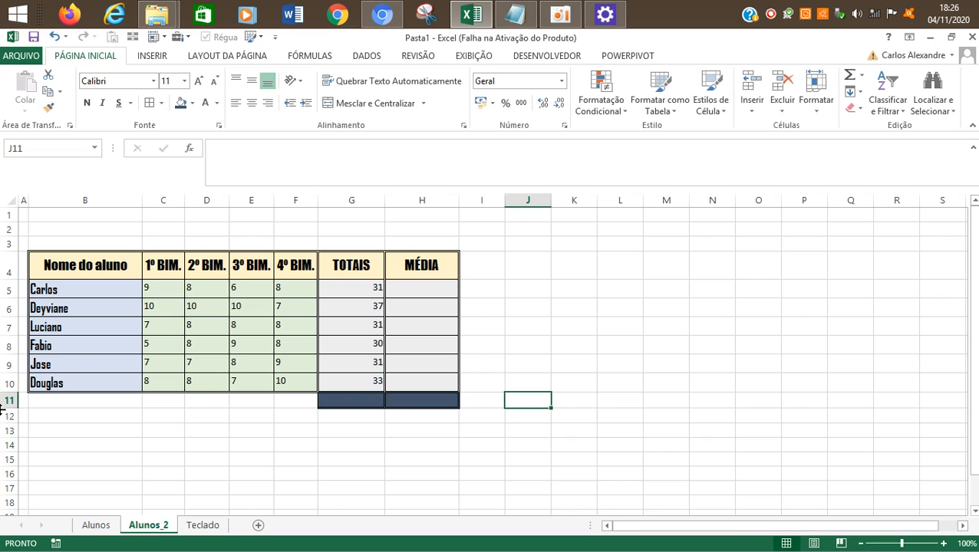
Step: Increase the height of row 11 to about twice its size
{"action": "left_click_drag", "start_coordinate": [11, 409], "coordinate": [5, 423]}
{"action": "left_click", "coordinate": [448, 404]}
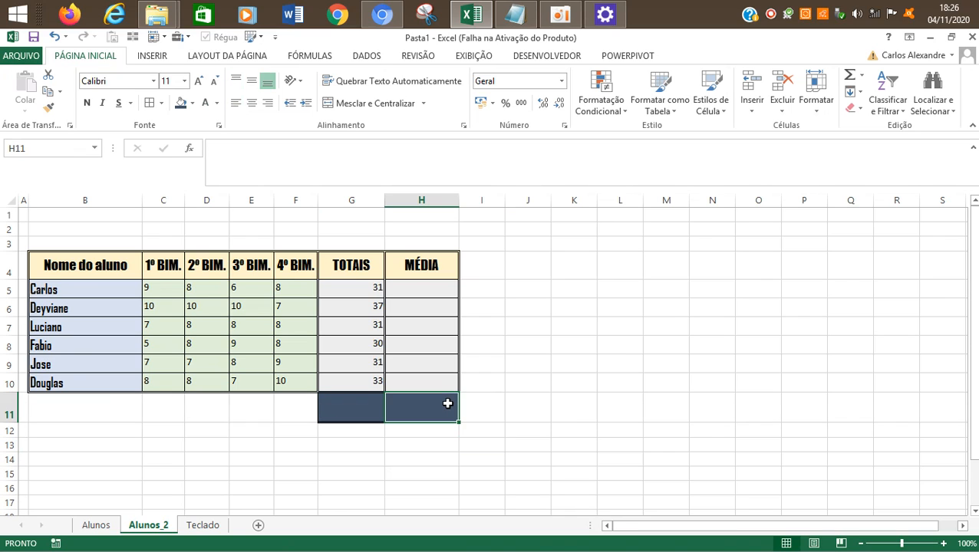
{"action": "left_click", "coordinate": [353, 403]}
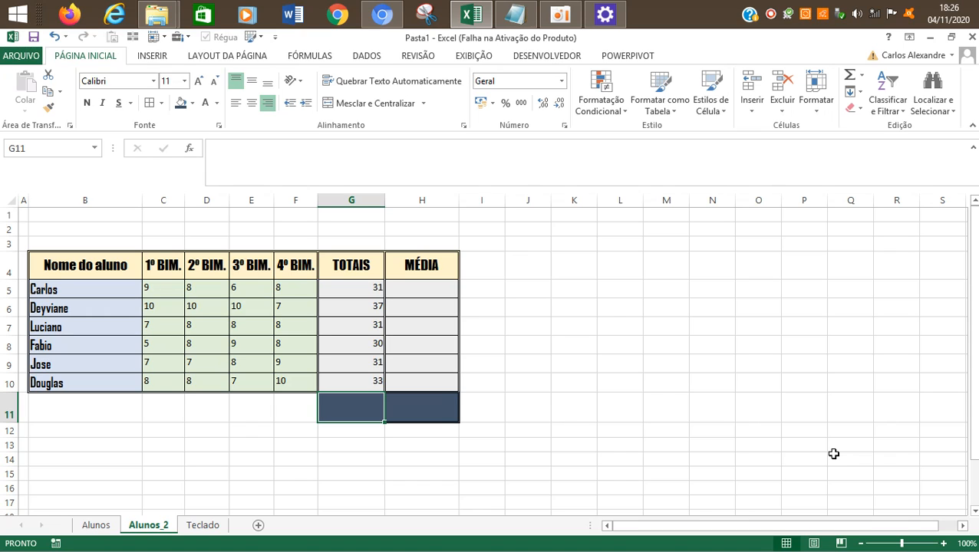
{"action": "left_click", "coordinate": [560, 14]}
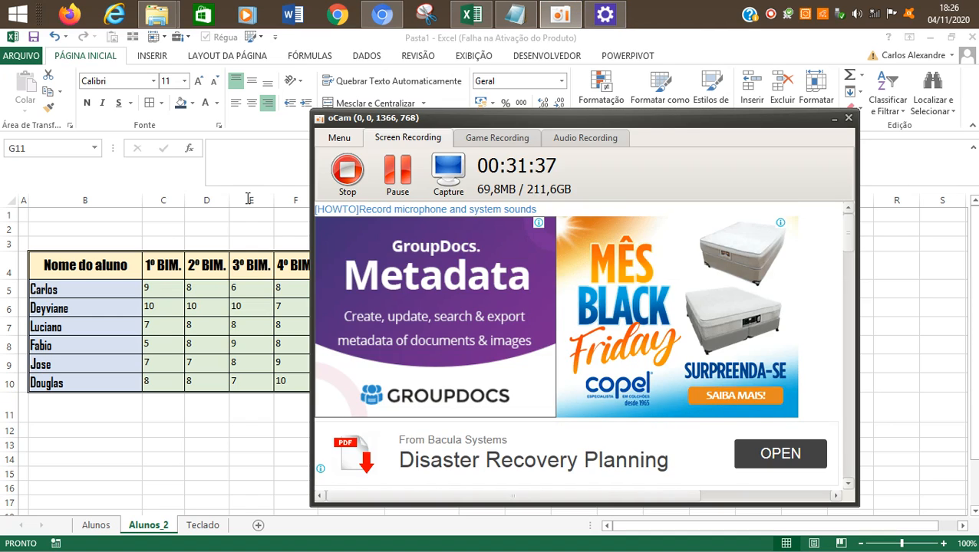
{"action": "key", "text": "alt+Tab"}
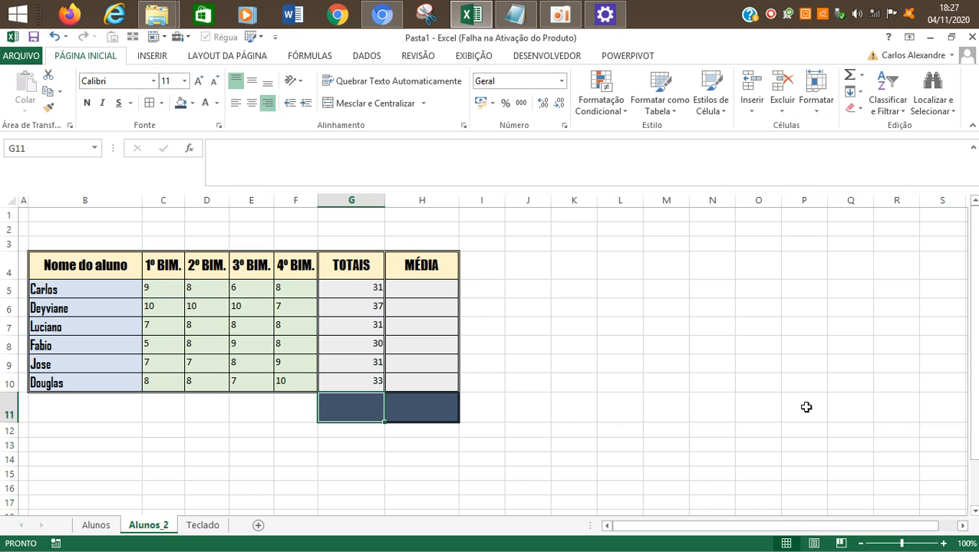
Step: Start a formula in cell G11 below the TOTAIS values, picking the SOMA function from the function suggestions
{"action": "type", "text": "="}
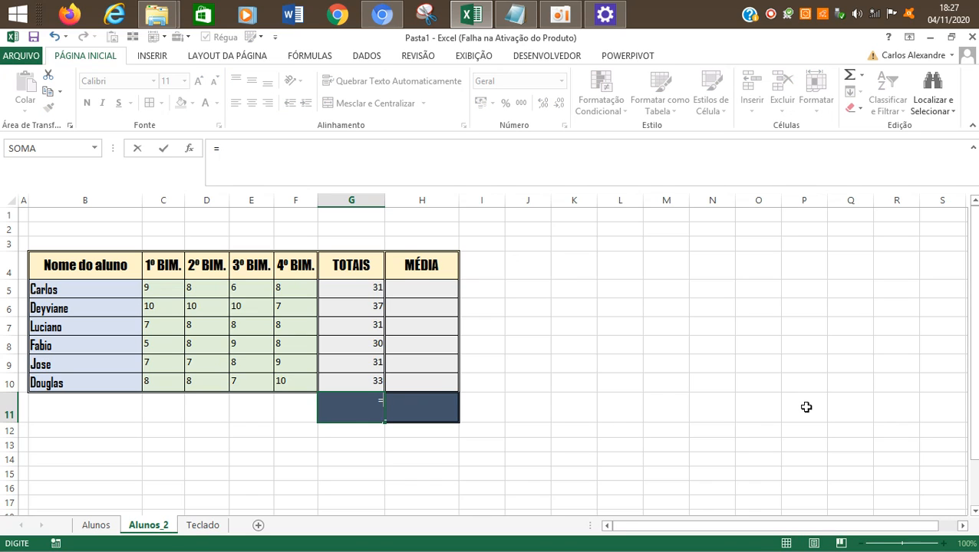
{"action": "type", "text": "SOMA"}
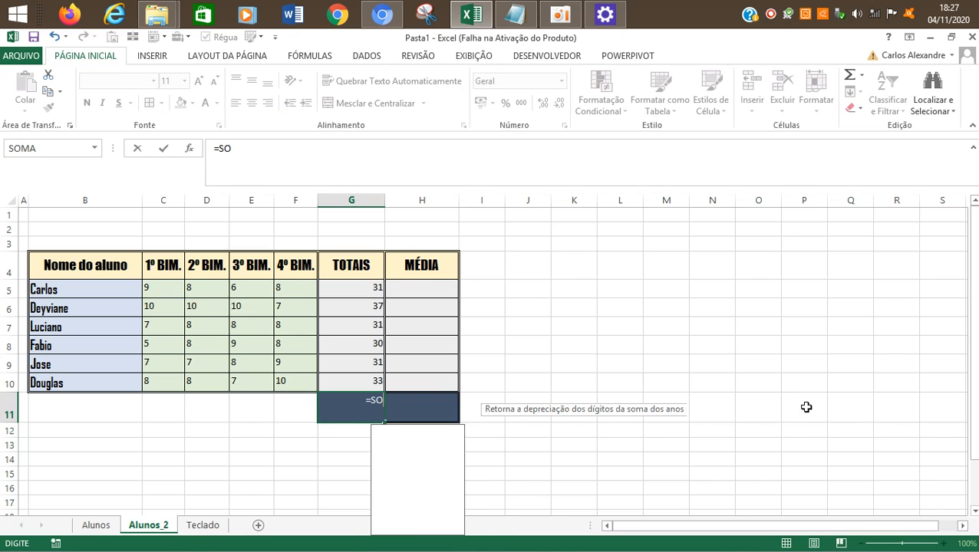
{"action": "key", "text": "BackSpace"}
{"action": "key", "text": "BackSpace"}
{"action": "key", "text": "BackSpace"}
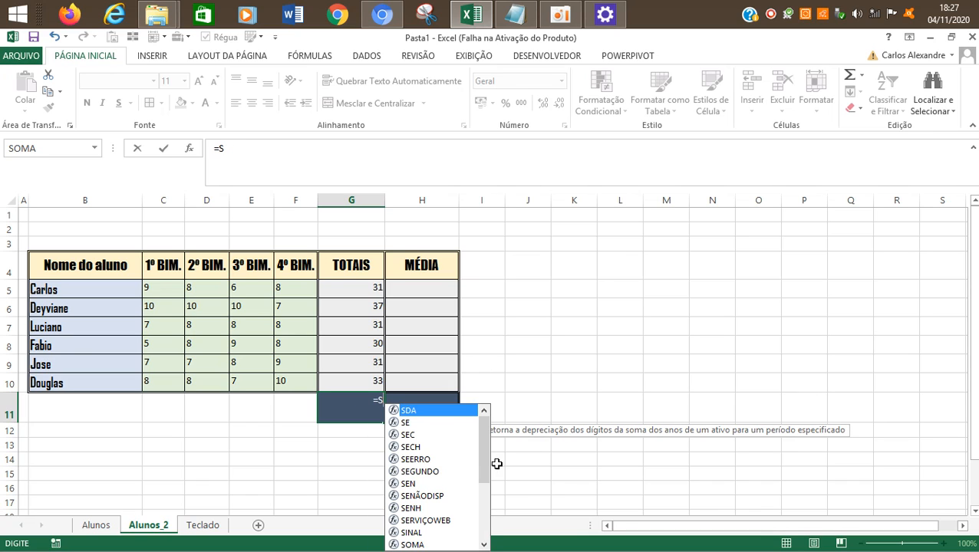
{"action": "mouse_move", "coordinate": [483, 465]}
{"action": "left_mouse_down"}
{"action": "mouse_move", "coordinate": [485, 508]}
{"action": "mouse_move", "coordinate": [482, 448]}
{"action": "left_mouse_up"}
{"action": "type", "text": "O"}
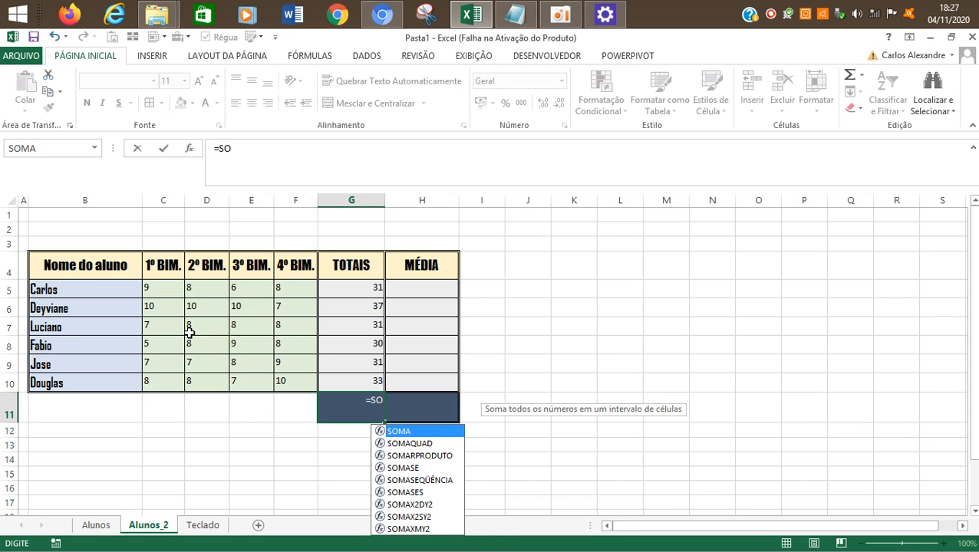
{"action": "double_click", "coordinate": [407, 434]}
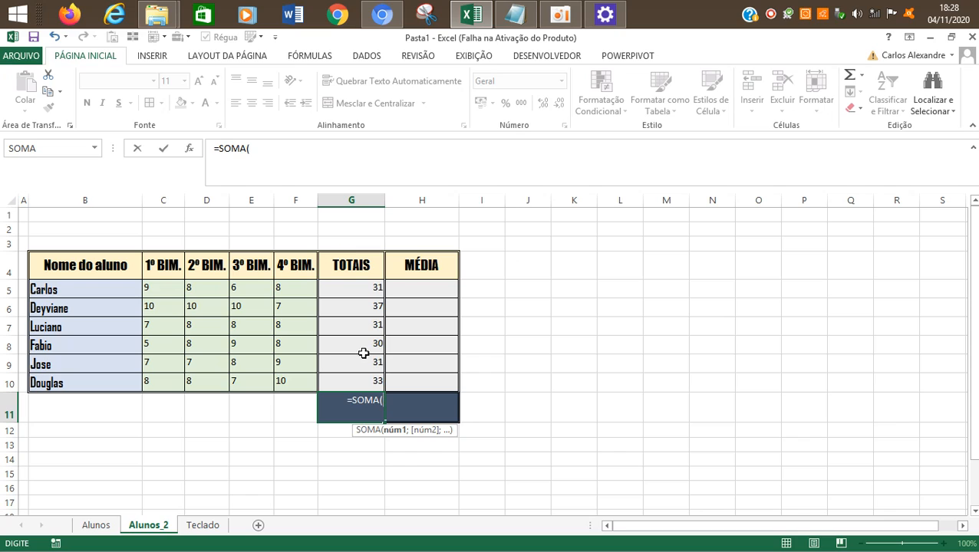
Step: Give the SOMA function the range G5:G10, close the parenthesis and enter the formula =SOMA(G5:G10)
{"action": "left_click", "coordinate": [342, 287]}
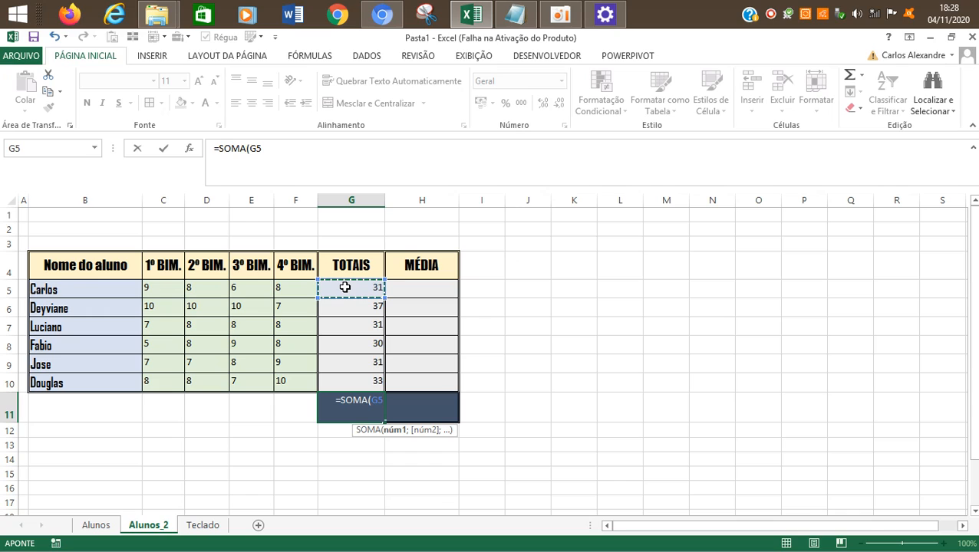
{"action": "left_click_drag", "start_coordinate": [344, 287], "coordinate": [344, 311]}
{"action": "left_click_drag", "start_coordinate": [345, 341], "coordinate": [347, 376]}
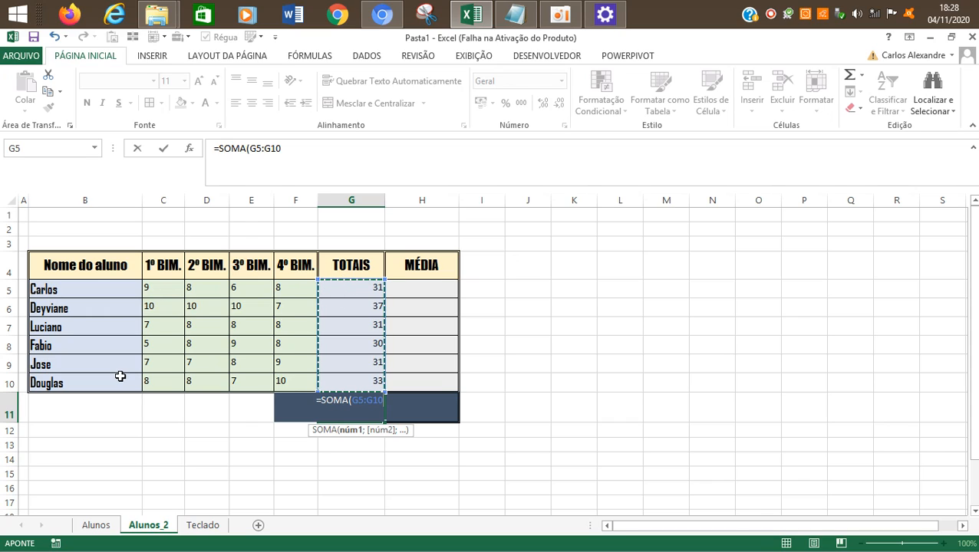
{"action": "left_click", "coordinate": [289, 150]}
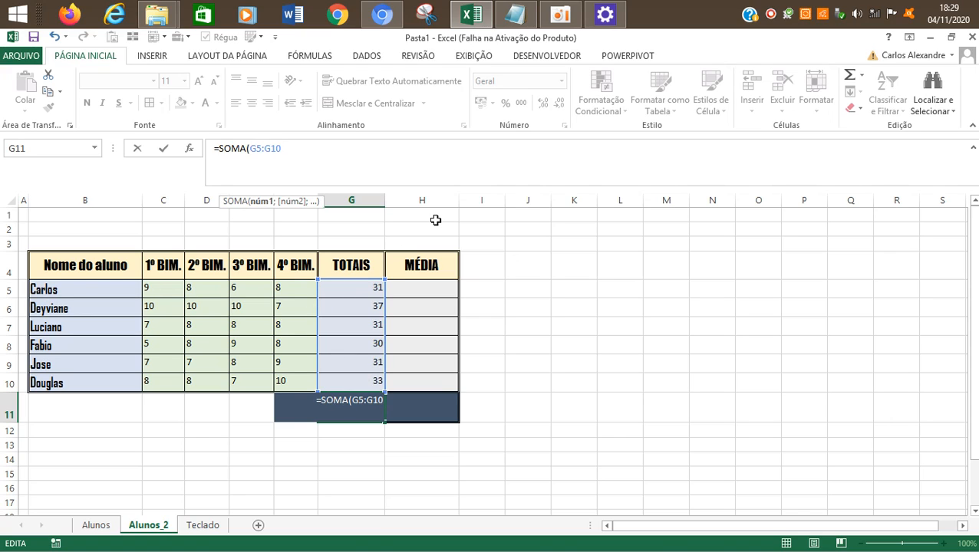
{"action": "type", "text": ")"}
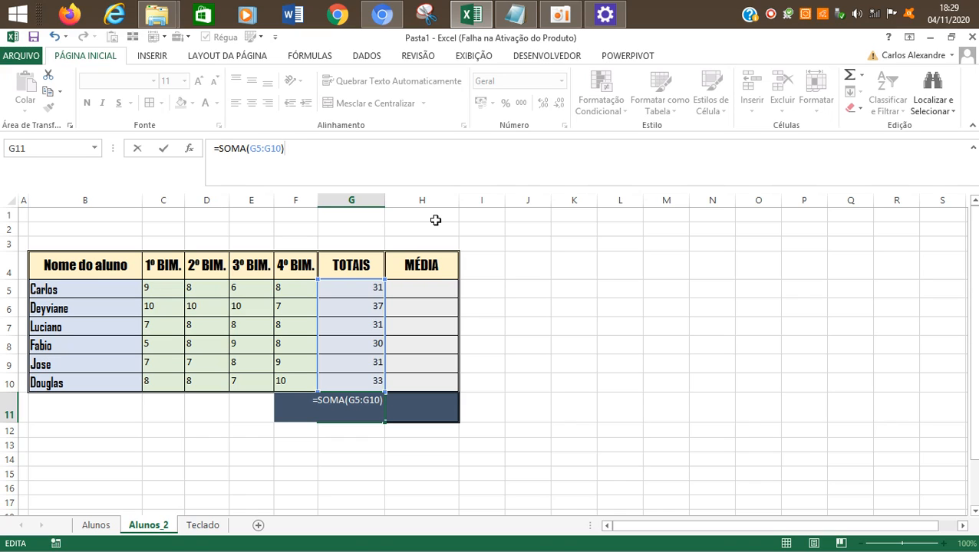
{"action": "key", "text": "Return"}
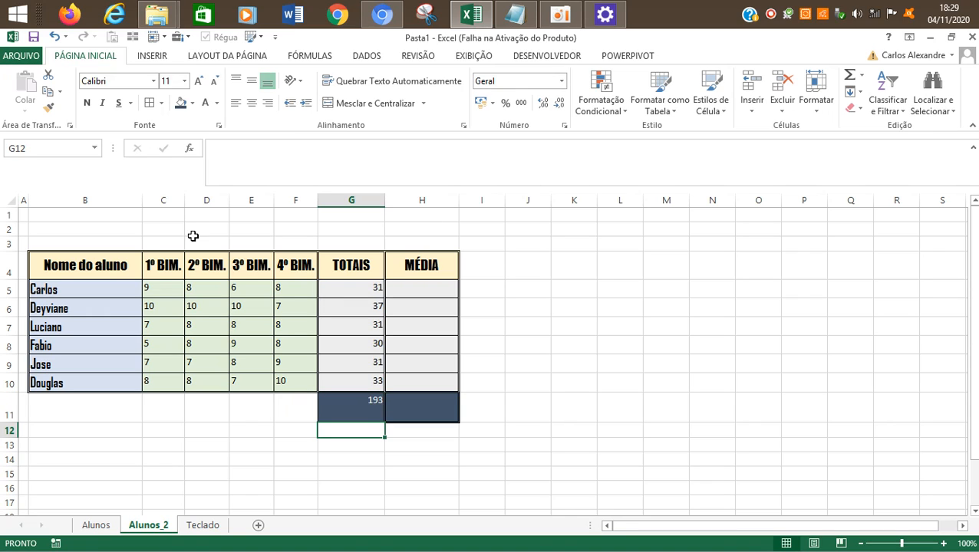
Step: Center the total in G11 horizontally and vertically, enlarge its font to size 16 and make it bold
{"action": "left_click", "coordinate": [362, 407]}
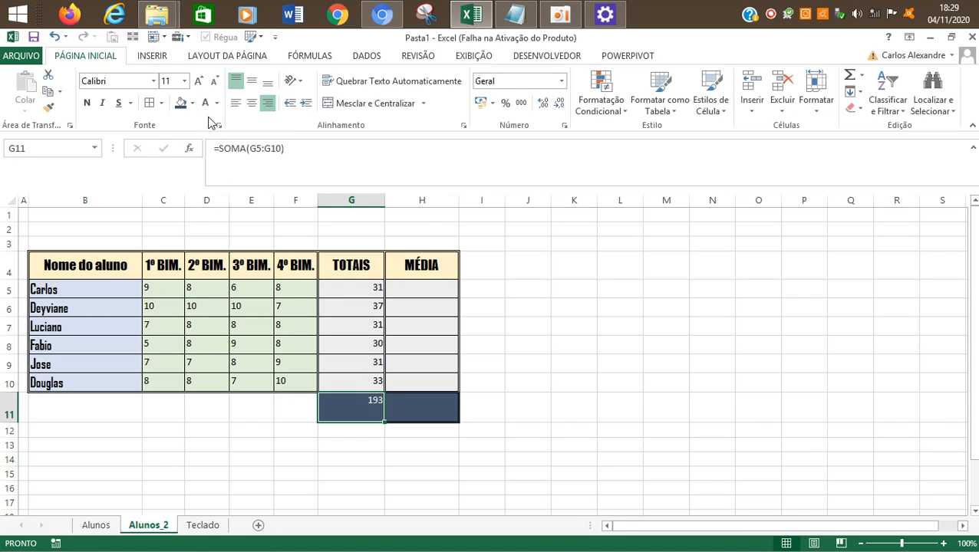
{"action": "left_click", "coordinate": [250, 103]}
{"action": "left_click", "coordinate": [251, 81]}
{"action": "left_click", "coordinate": [197, 81]}
{"action": "left_click", "coordinate": [197, 82]}
{"action": "left_click", "coordinate": [197, 81]}
{"action": "left_click", "coordinate": [87, 102]}
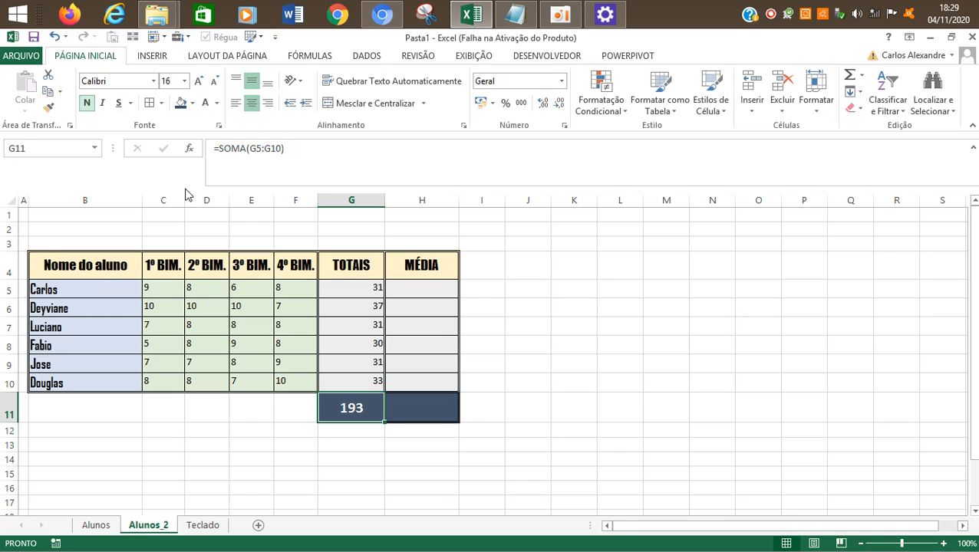
{"action": "left_click", "coordinate": [562, 361]}
Step: Compare the student totals in G5:G10 with the overall total formula in G11
{"action": "left_click", "coordinate": [367, 403]}
{"action": "left_click_drag", "start_coordinate": [336, 290], "coordinate": [338, 376]}
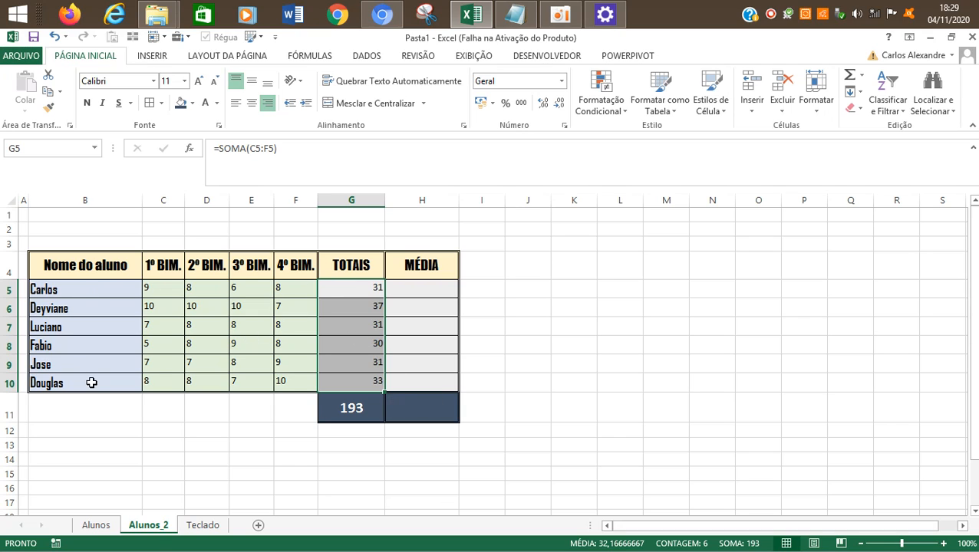
{"action": "left_click", "coordinate": [345, 404]}
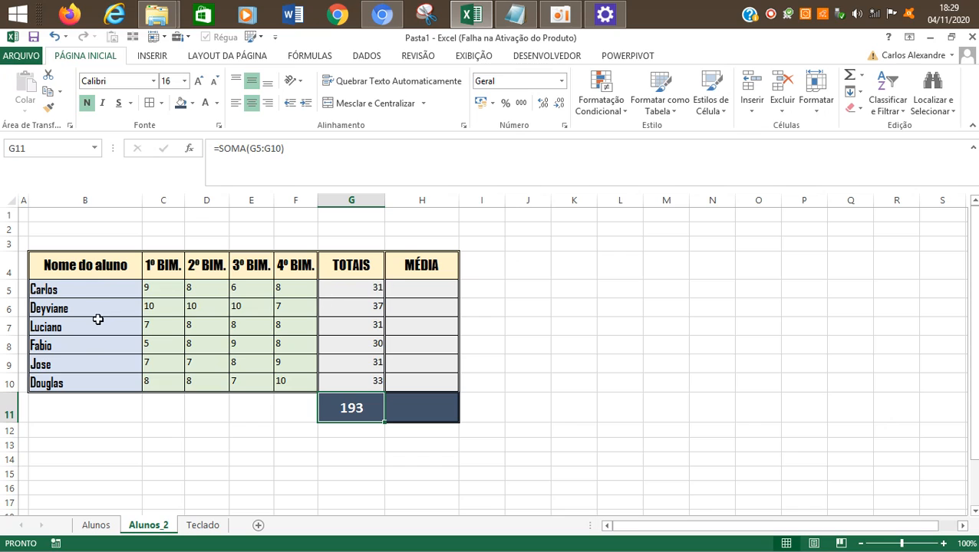
{"action": "left_click_drag", "start_coordinate": [333, 286], "coordinate": [347, 407]}
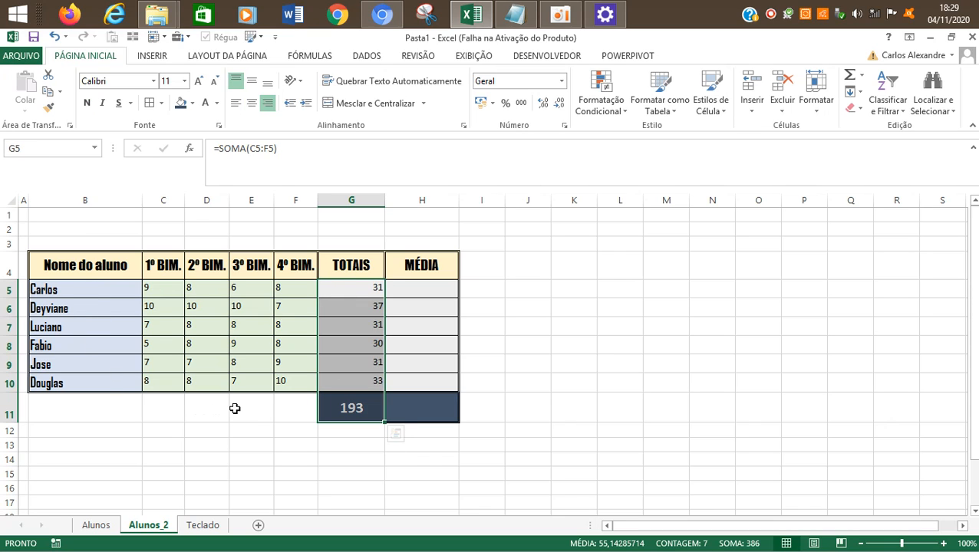
{"action": "left_click_drag", "start_coordinate": [214, 411], "coordinate": [296, 409]}
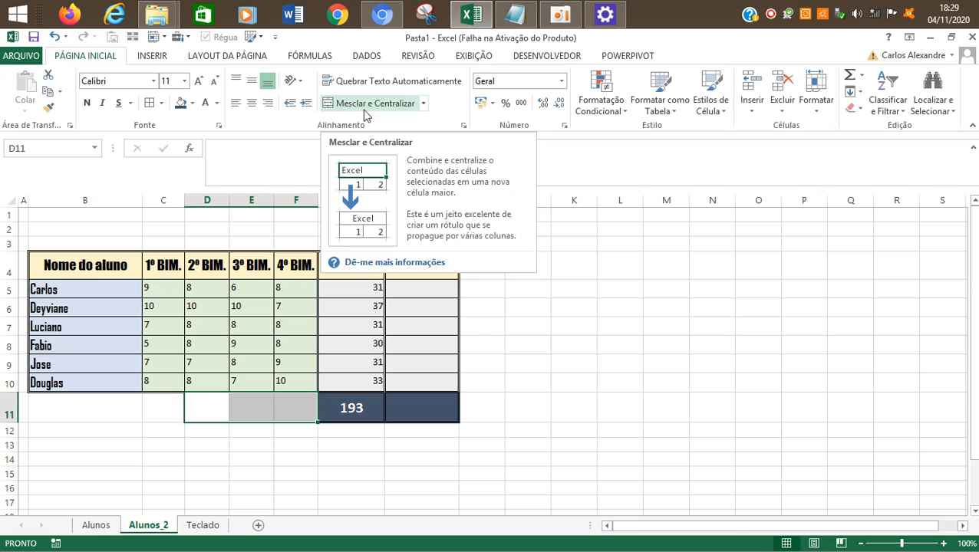
{"action": "left_click", "coordinate": [273, 411]}
{"action": "left_click", "coordinate": [184, 453]}
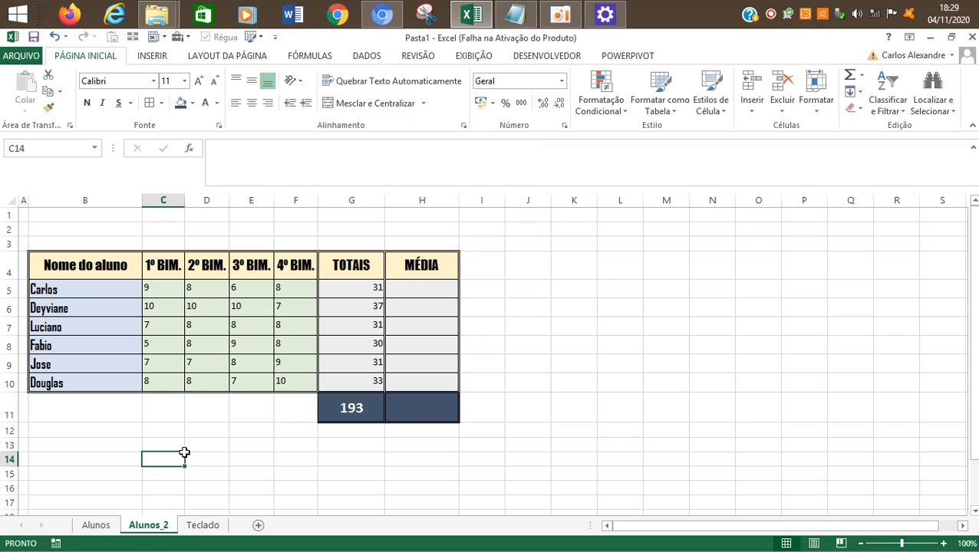
{"action": "left_click", "coordinate": [247, 411]}
{"action": "left_click", "coordinate": [291, 411]}
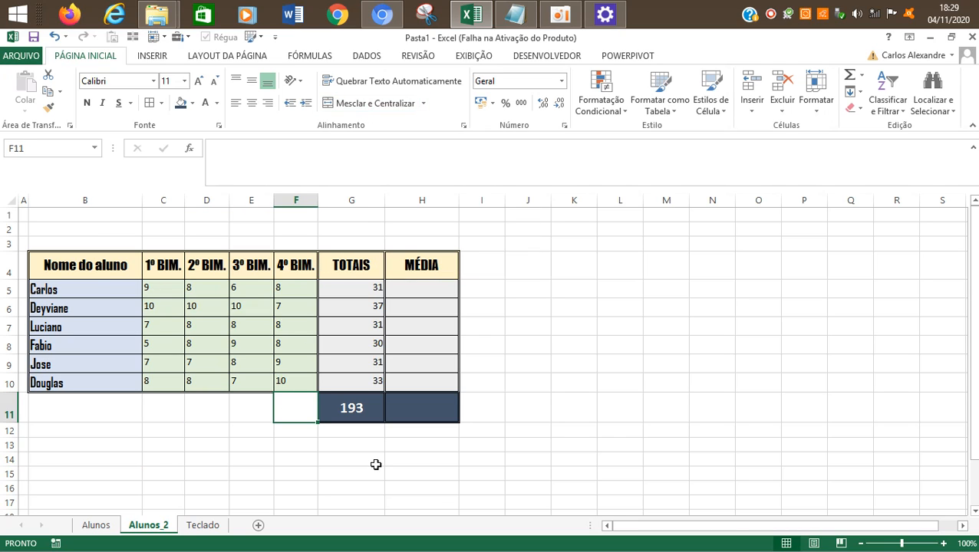
Step: Enter the label TOTAL GERAL in F11 beside the overall total and fit column F's width to it
{"action": "type", "text": "TOTAL "}
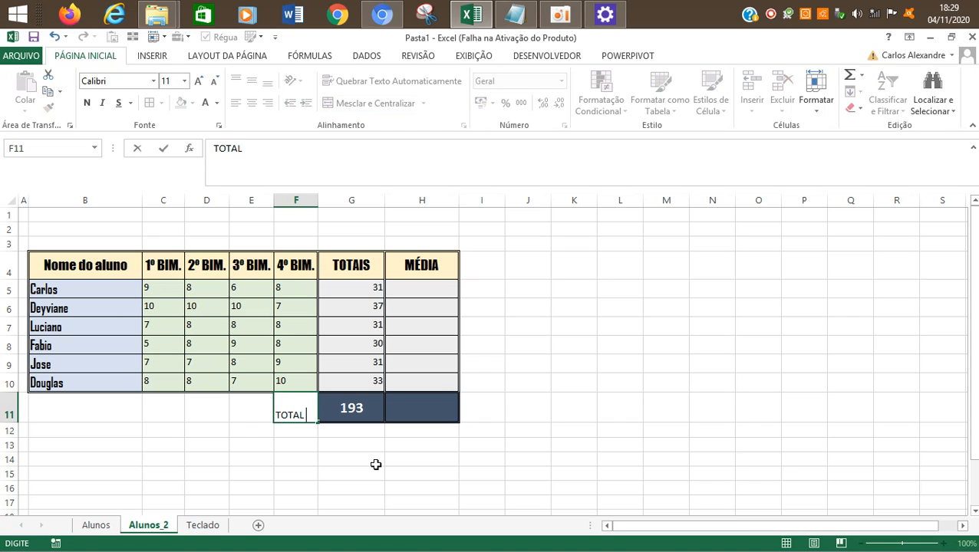
{"action": "type", "text": "GERAL"}
{"action": "key", "text": "Return"}
{"action": "key", "text": "Up"}
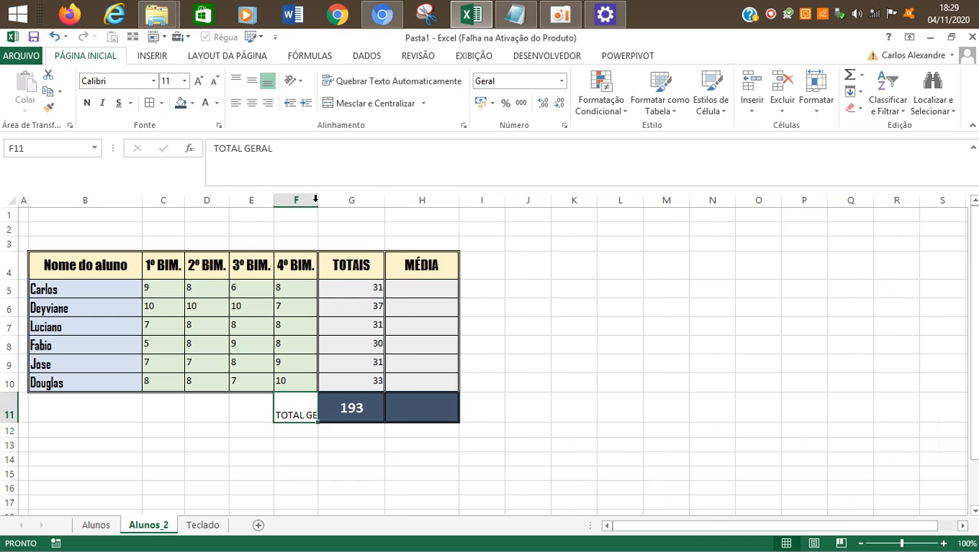
{"action": "double_click", "coordinate": [316, 201]}
{"action": "left_click", "coordinate": [596, 402]}
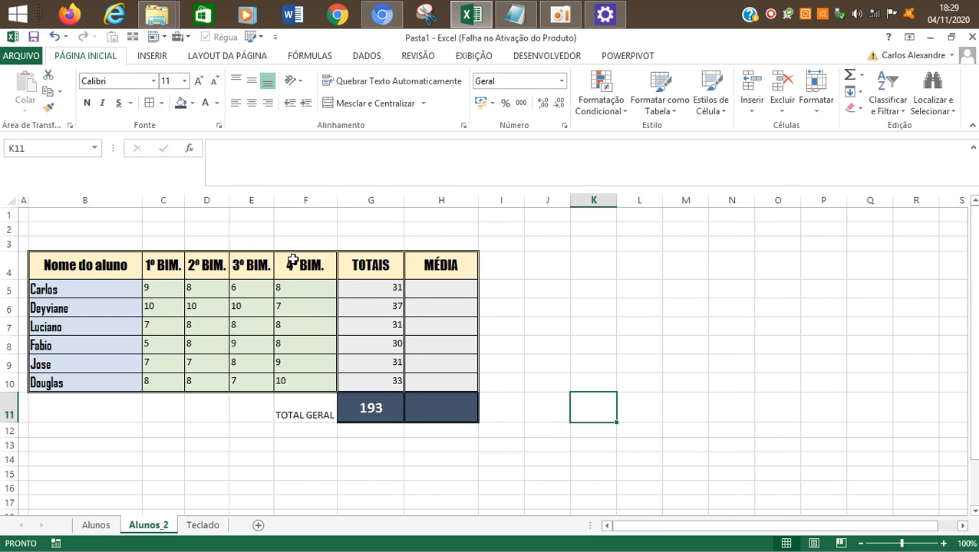
Step: Undo the column F width change and the TOTAL GERAL entry in F11
{"action": "left_click", "coordinate": [560, 15]}
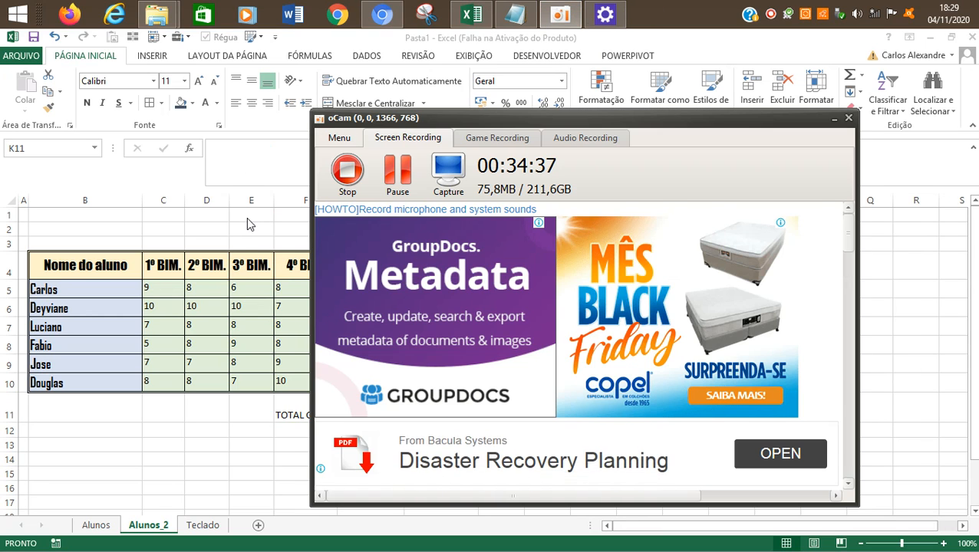
{"action": "left_click", "coordinate": [247, 223]}
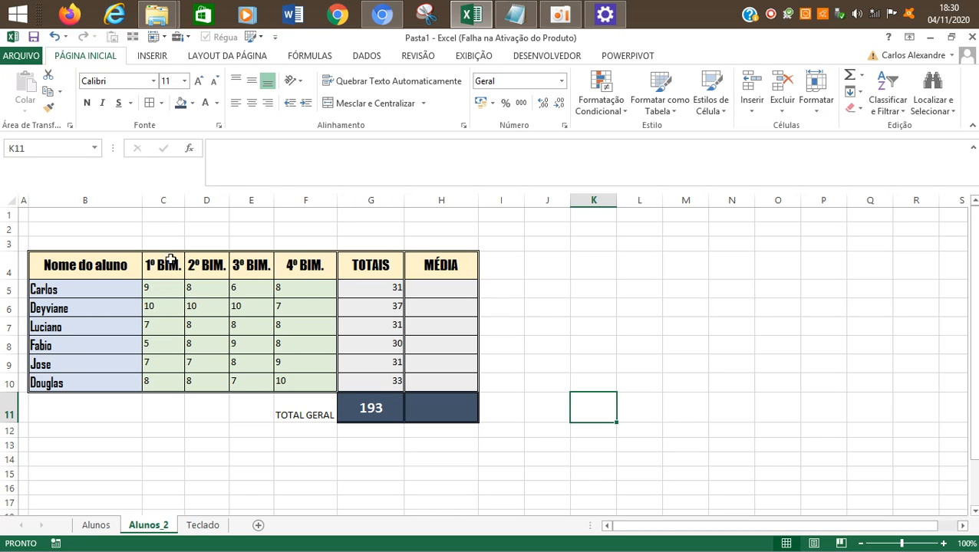
{"action": "key", "text": "ctrl+z"}
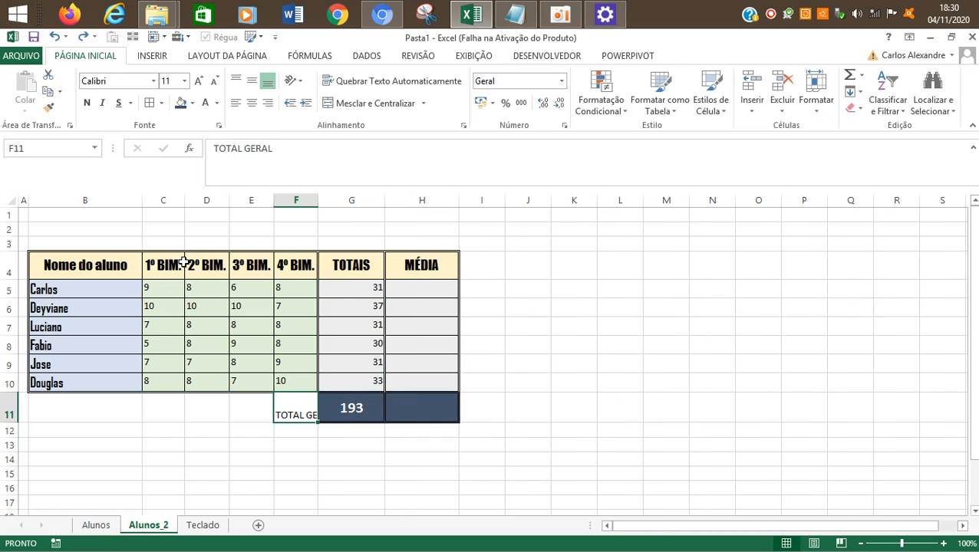
{"action": "key", "text": "ctrl+z"}
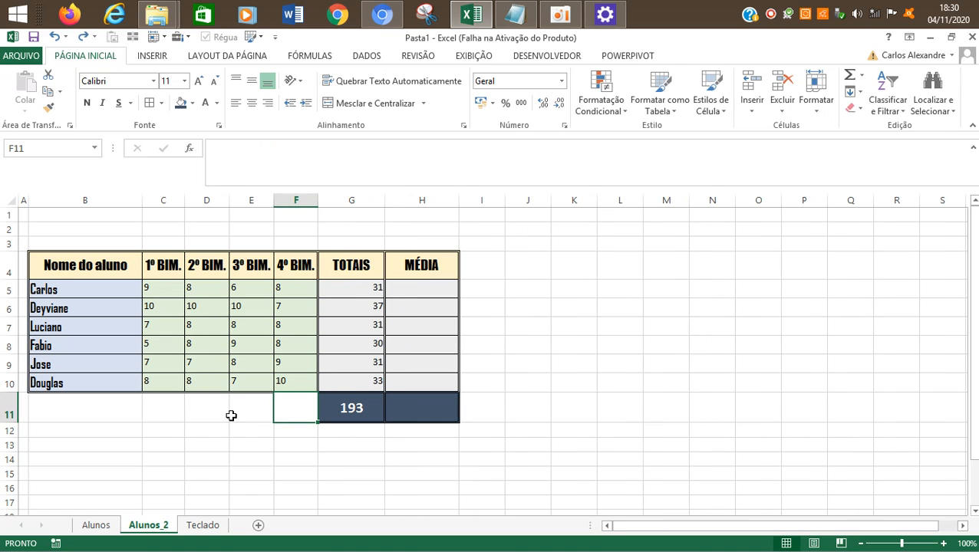
{"action": "left_click_drag", "start_coordinate": [208, 410], "coordinate": [233, 414]}
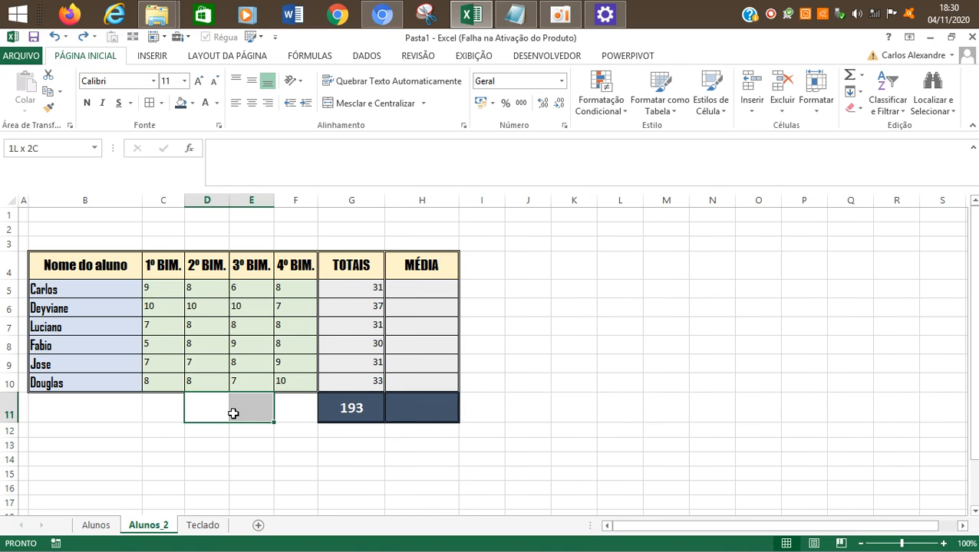
{"action": "left_click", "coordinate": [293, 411]}
{"action": "left_click", "coordinate": [249, 400]}
{"action": "left_click", "coordinate": [218, 400]}
{"action": "left_click", "coordinate": [251, 405]}
{"action": "left_click", "coordinate": [292, 408]}
{"action": "left_click", "coordinate": [251, 402]}
{"action": "left_click", "coordinate": [201, 399]}
{"action": "left_click", "coordinate": [235, 399]}
{"action": "left_click", "coordinate": [290, 402]}
{"action": "left_click", "coordinate": [205, 401]}
{"action": "left_click", "coordinate": [178, 404]}
{"action": "left_click", "coordinate": [302, 402]}
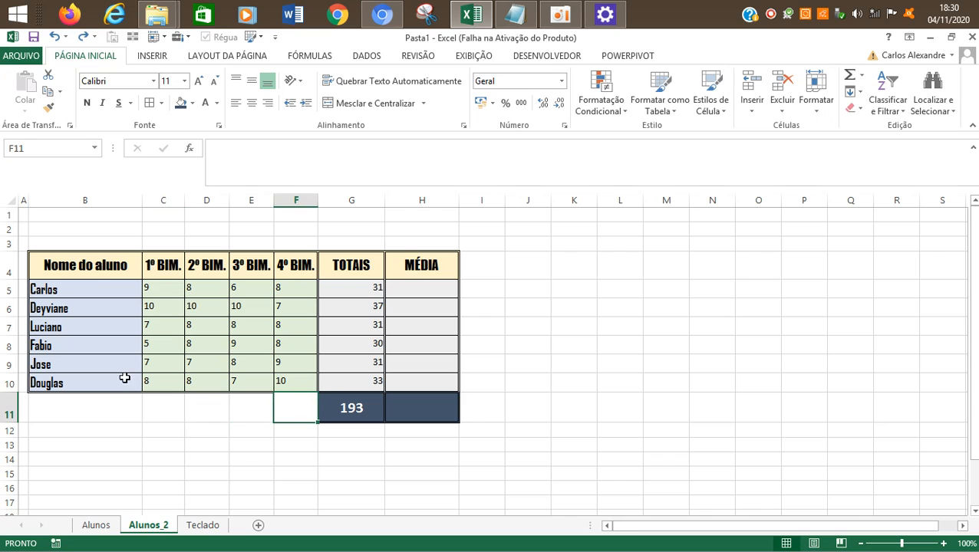
Step: Sum the 1º BIM. grades in C11 with the formula =SOMA(C5:C10)
{"action": "left_click", "coordinate": [174, 402]}
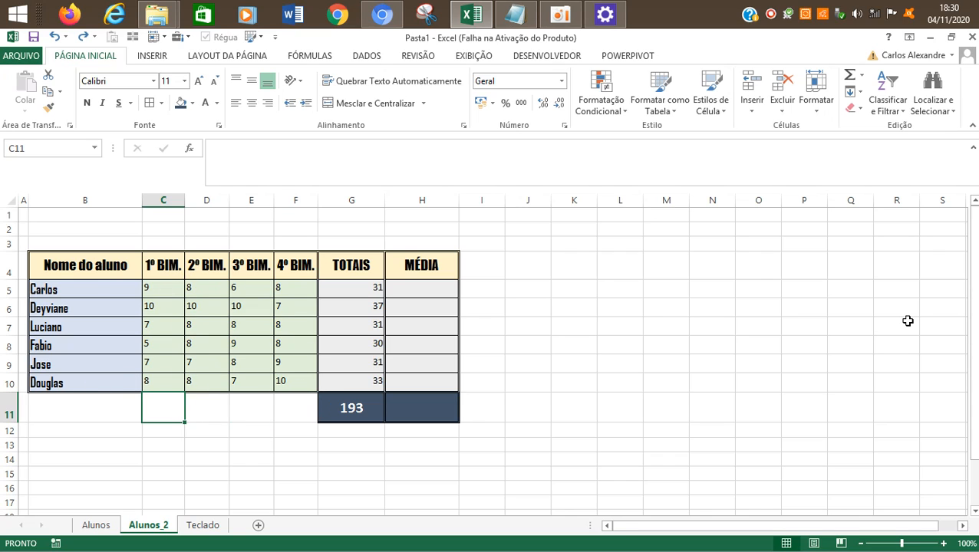
{"action": "type", "text": "=SOMA("}
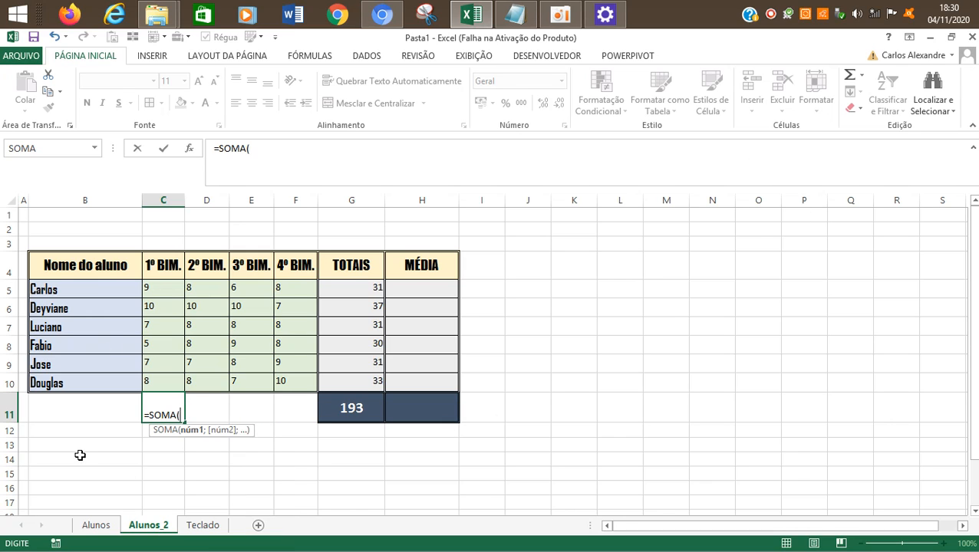
{"action": "left_click", "coordinate": [162, 289]}
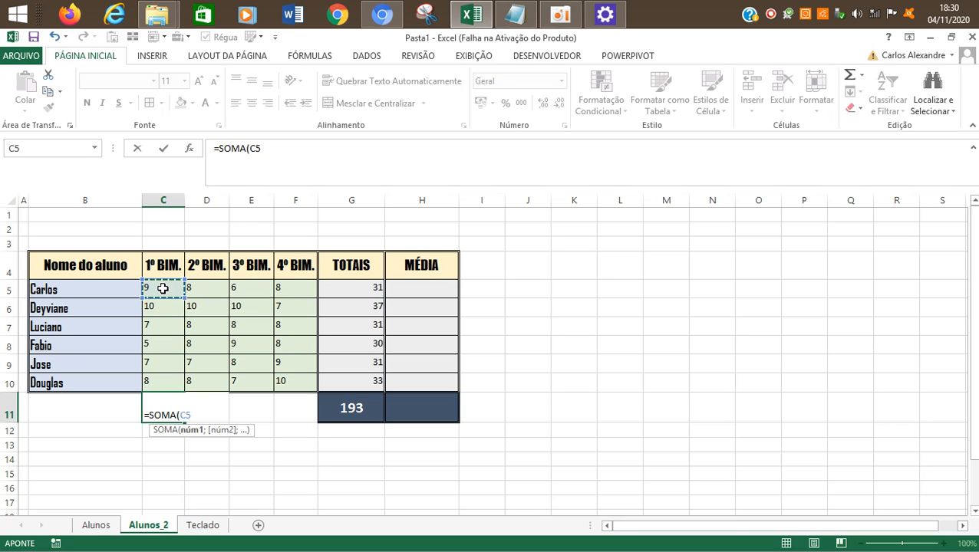
{"action": "left_click_drag", "start_coordinate": [162, 289], "coordinate": [166, 382]}
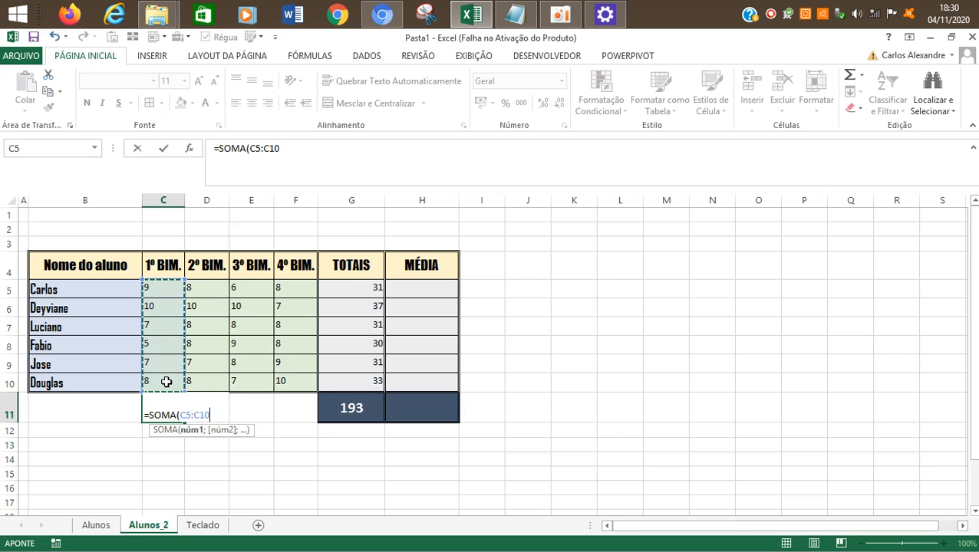
{"action": "key", "text": "Return"}
{"action": "key", "text": "Up"}
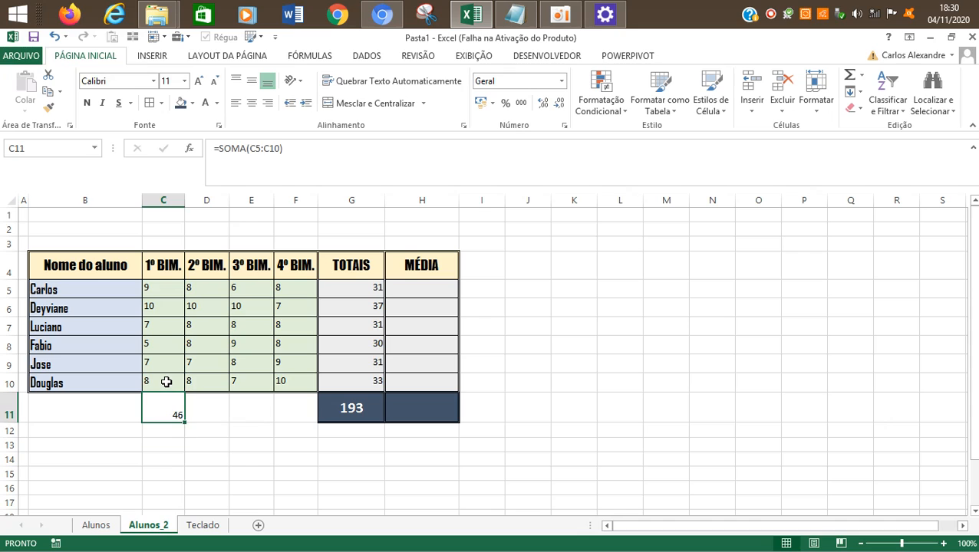
Step: Copy the C11 sum formula and apply it to D11:F11 with Paste Special, ending the copy mode
{"action": "key", "text": "ctrl+c"}
{"action": "key", "text": "Right"}
{"action": "key", "text": "Left"}
{"action": "key", "text": "Escape"}
{"action": "key", "text": "ctrl+c"}
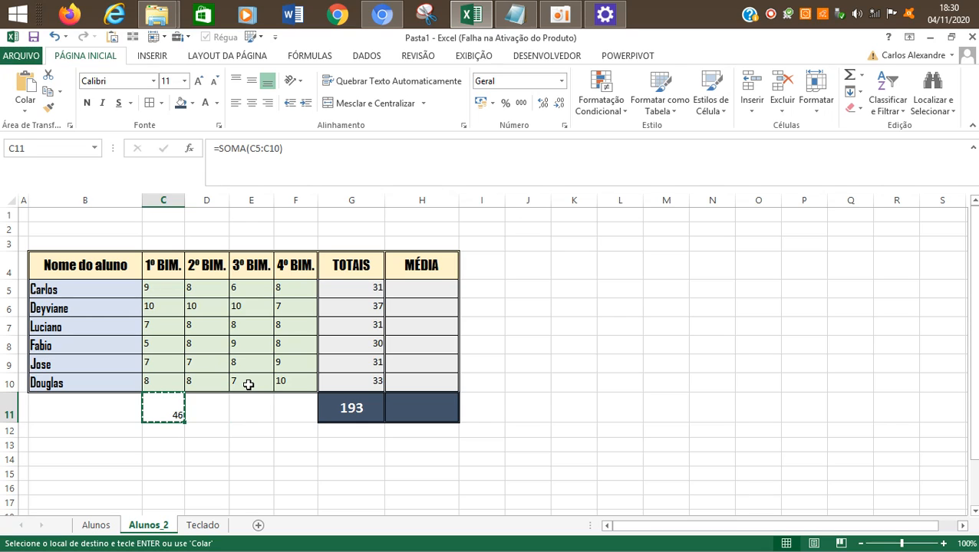
{"action": "key", "text": "Down"}
{"action": "key", "text": "Up"}
{"action": "key", "text": "Right"}
{"action": "key", "text": "Left"}
{"action": "key", "text": "Right"}
{"action": "key", "text": "shift+Right"}
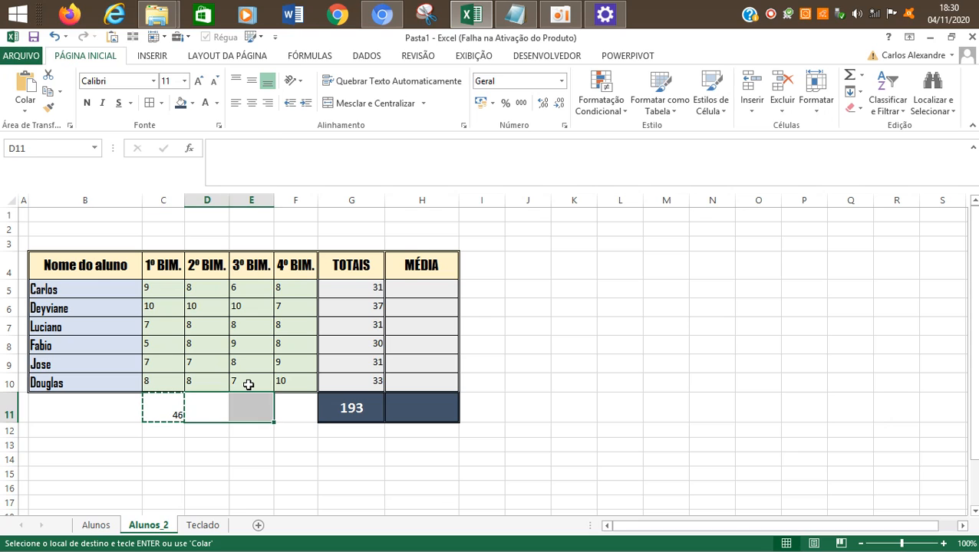
{"action": "key", "text": "shift+Right"}
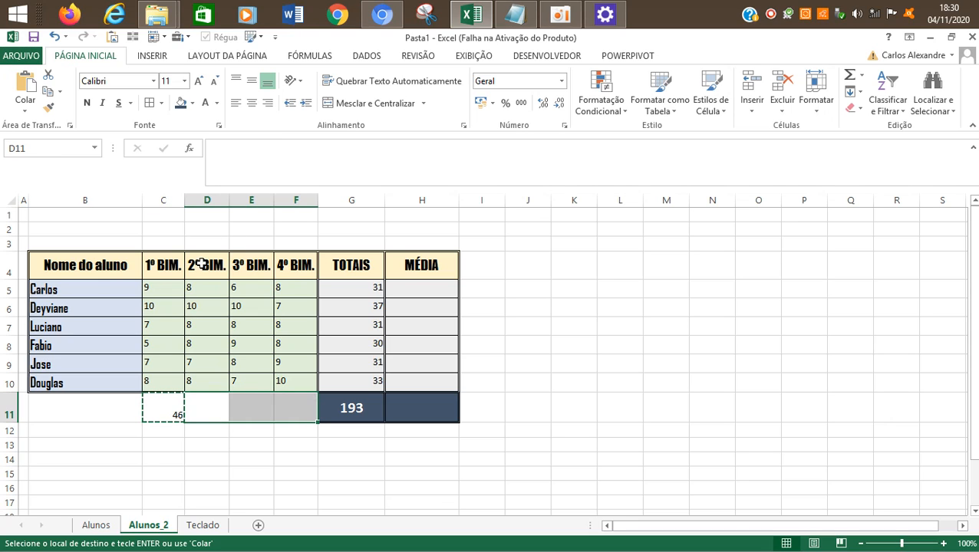
{"action": "left_click", "coordinate": [24, 112]}
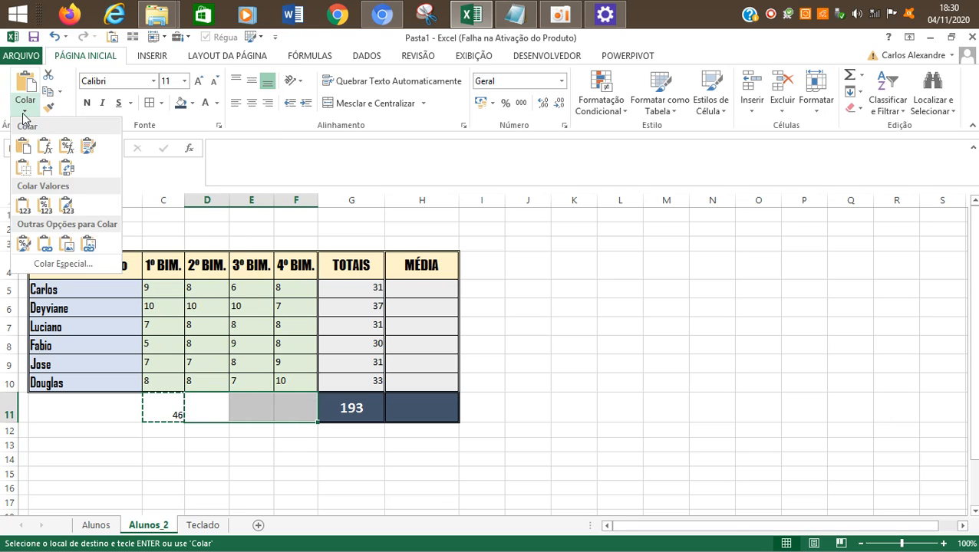
{"action": "left_click", "coordinate": [71, 262]}
{"action": "left_click", "coordinate": [537, 268]}
{"action": "left_click", "coordinate": [798, 429]}
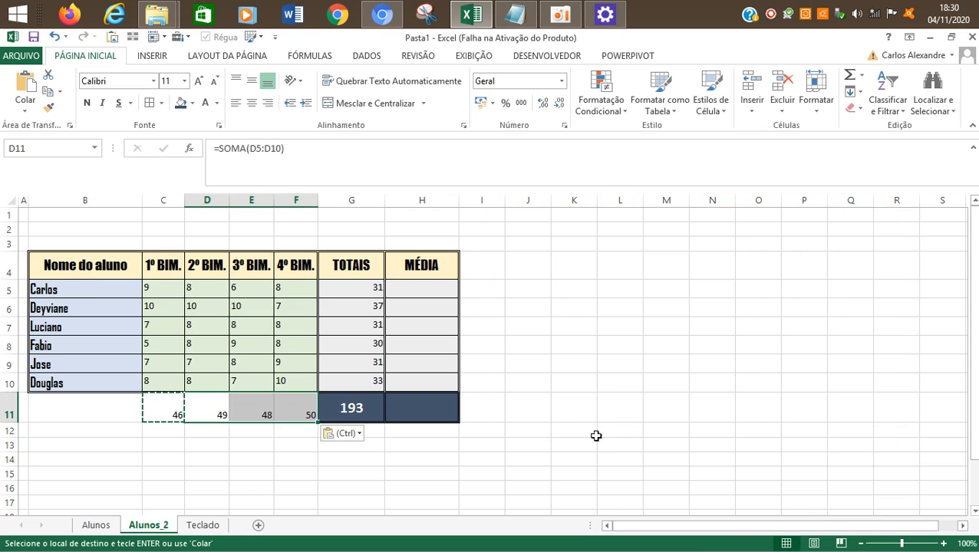
{"action": "left_click", "coordinate": [603, 388]}
{"action": "key", "text": "Escape"}
Step: Center the bimester totals in C11:F11 horizontally and vertically
{"action": "left_click_drag", "start_coordinate": [173, 419], "coordinate": [299, 414]}
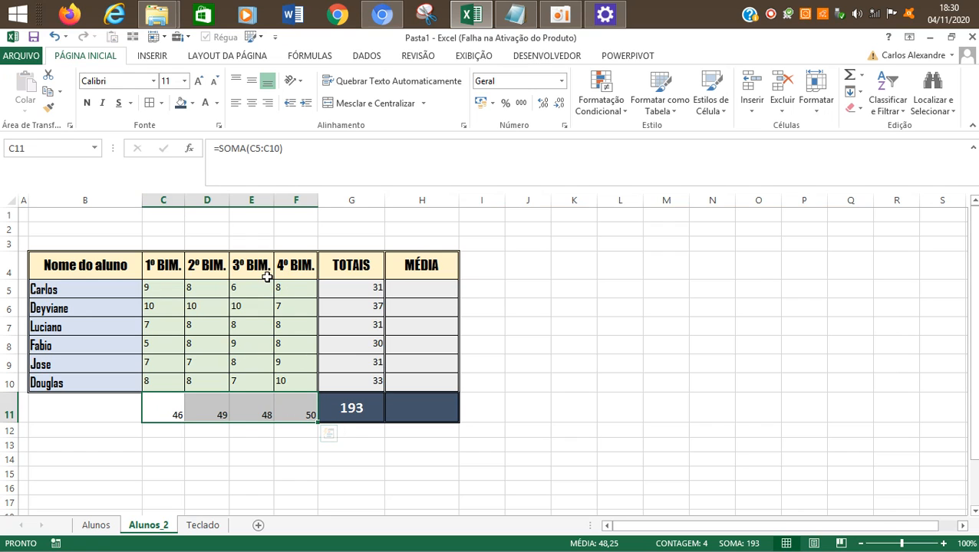
{"action": "left_click", "coordinate": [555, 5]}
{"action": "left_click", "coordinate": [207, 232]}
{"action": "left_click_drag", "start_coordinate": [168, 402], "coordinate": [285, 413]}
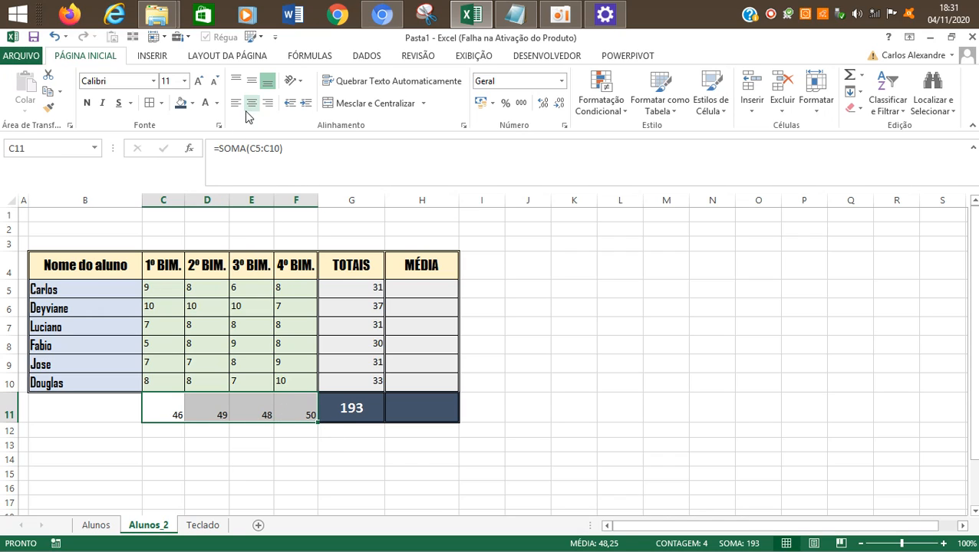
{"action": "left_click", "coordinate": [252, 80]}
{"action": "left_click", "coordinate": [251, 103]}
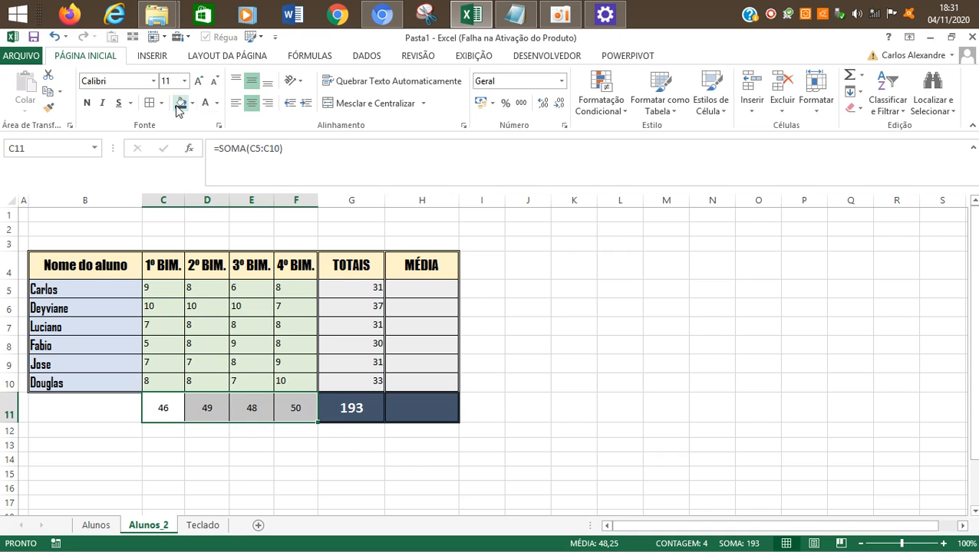
Step: Format the totals in C11:F11 with dark blue fill and white bold text at size 16
{"action": "left_click", "coordinate": [181, 103]}
{"action": "left_click", "coordinate": [204, 102]}
{"action": "left_click", "coordinate": [88, 103]}
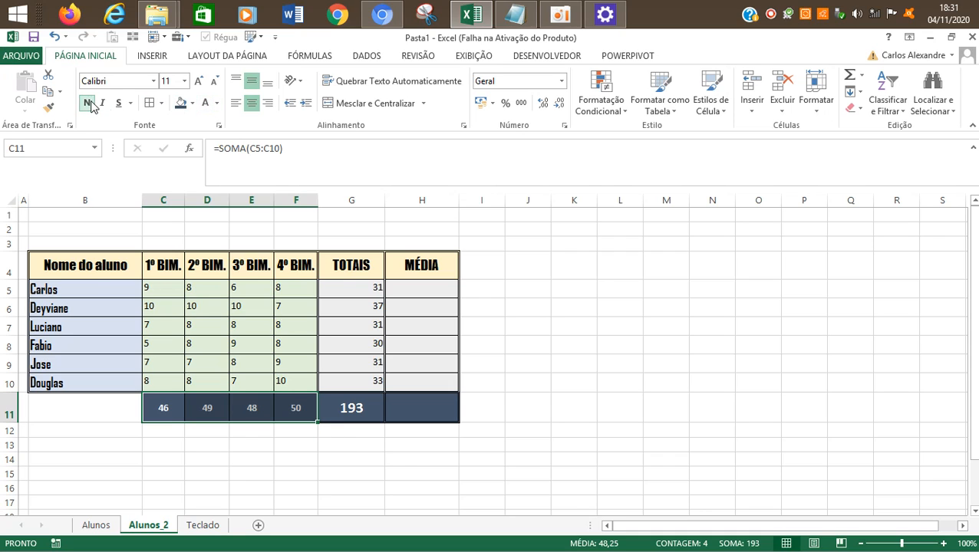
{"action": "left_click", "coordinate": [198, 81]}
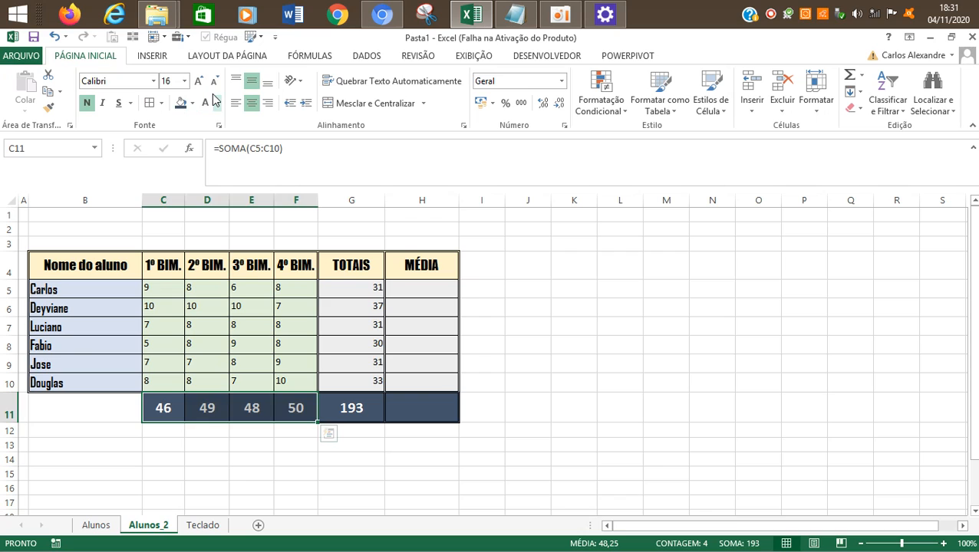
{"action": "left_click", "coordinate": [665, 473]}
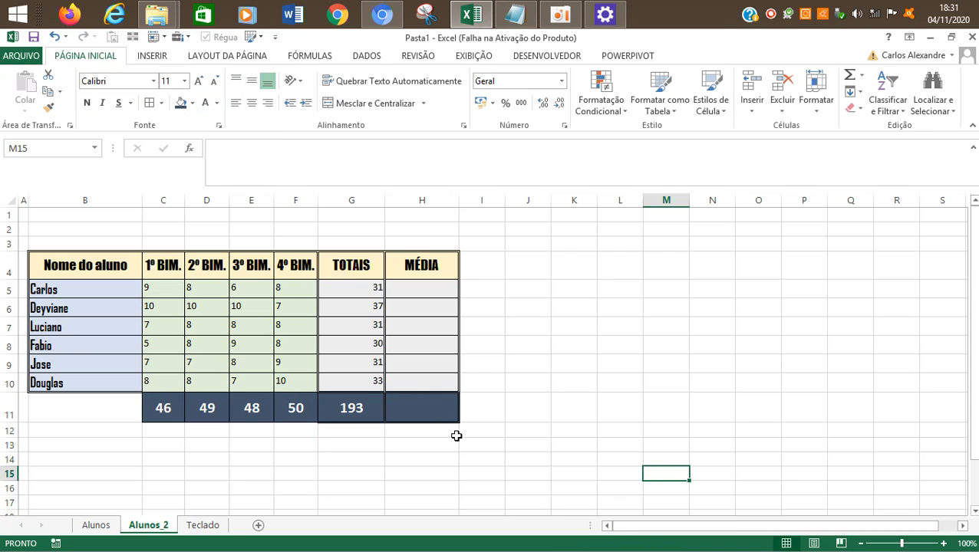
Step: Give the totals range C11:F11 a double-line outer border in the Format Cells dialog
{"action": "left_click_drag", "start_coordinate": [168, 411], "coordinate": [291, 408]}
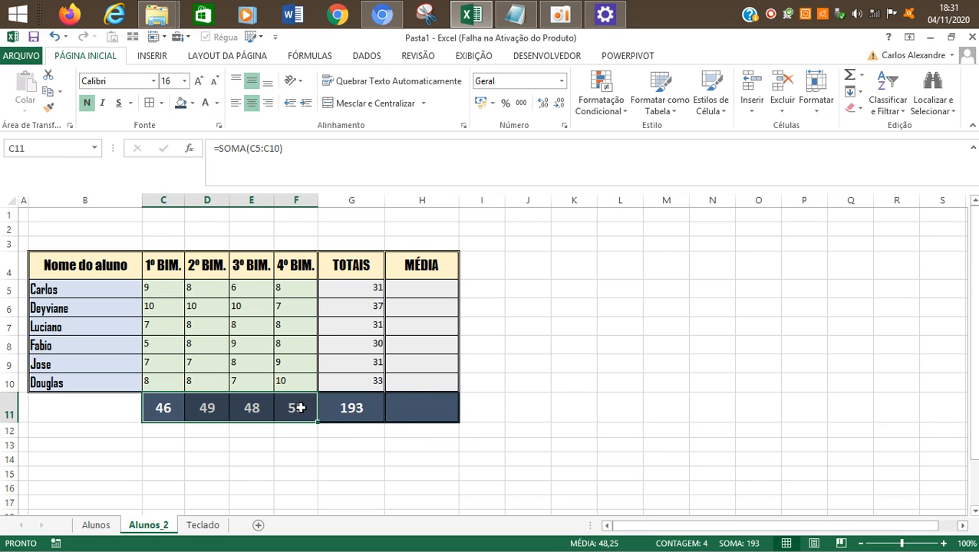
{"action": "right_click", "coordinate": [293, 409]}
{"action": "left_click", "coordinate": [371, 346]}
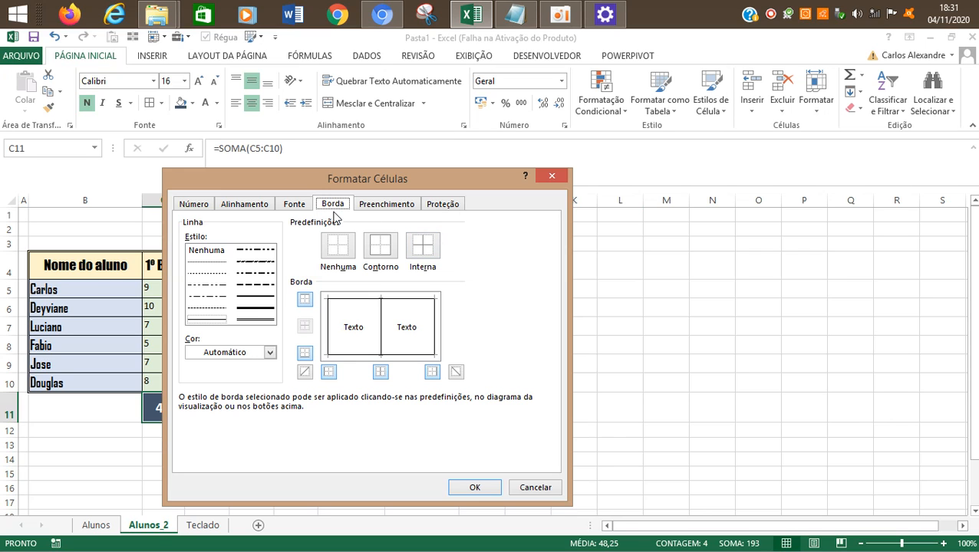
{"action": "left_click", "coordinate": [257, 320]}
{"action": "left_click", "coordinate": [359, 304]}
{"action": "left_click", "coordinate": [333, 319]}
{"action": "left_click", "coordinate": [424, 328]}
{"action": "left_click", "coordinate": [428, 347]}
{"action": "left_click", "coordinate": [423, 354]}
{"action": "left_click", "coordinate": [421, 355]}
{"action": "left_click", "coordinate": [495, 477]}
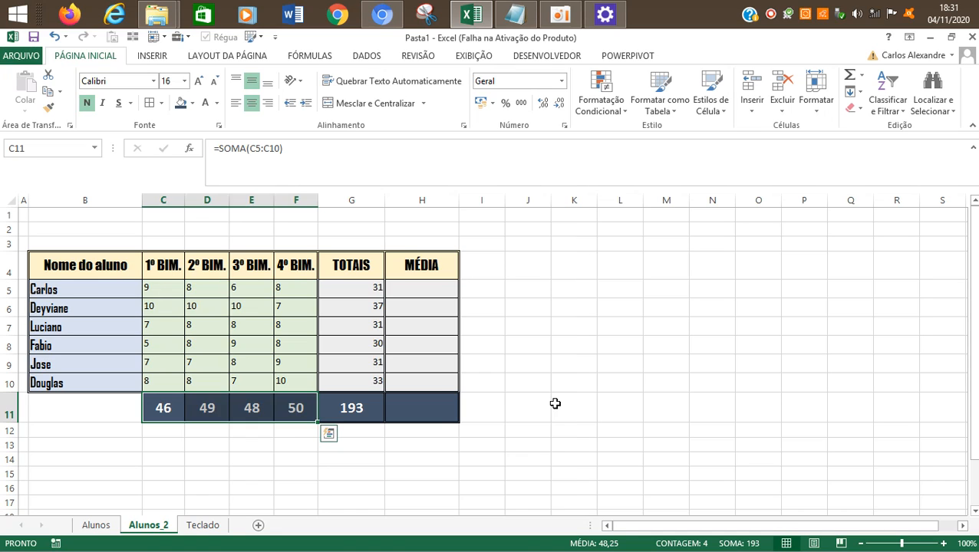
{"action": "left_click", "coordinate": [555, 404]}
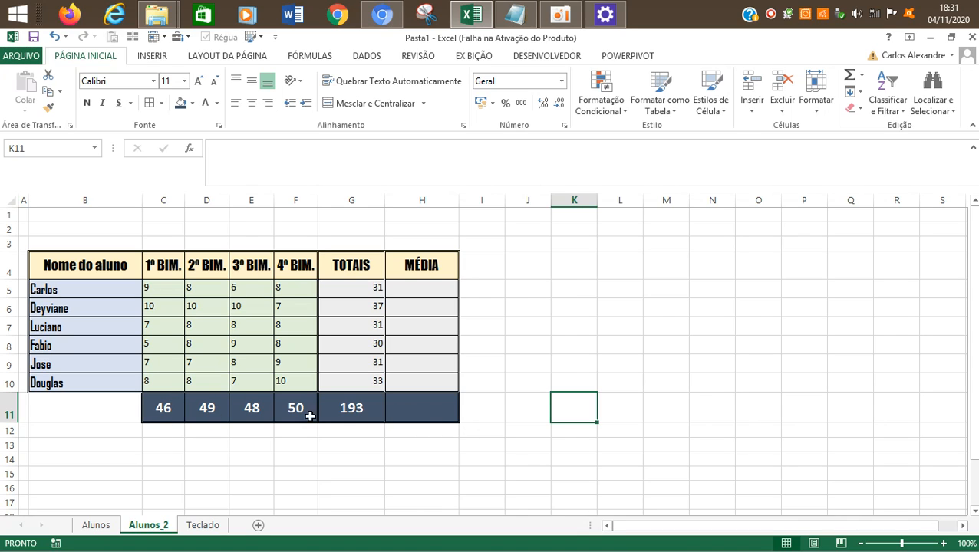
Step: Enter the row label TOTAIS GERAIS in B11 and center it horizontally and vertically
{"action": "left_click", "coordinate": [98, 411]}
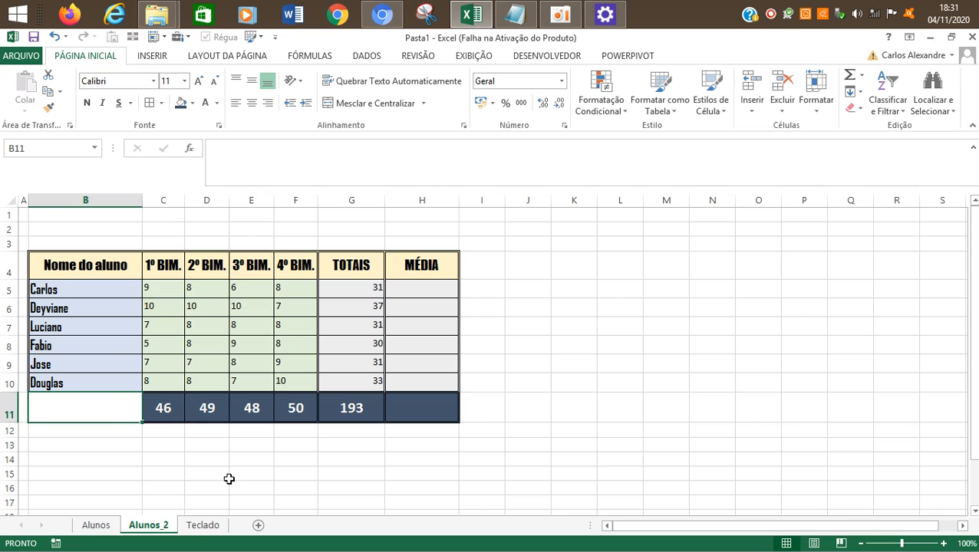
{"action": "type", "text": "TOTAIS GERAIS"}
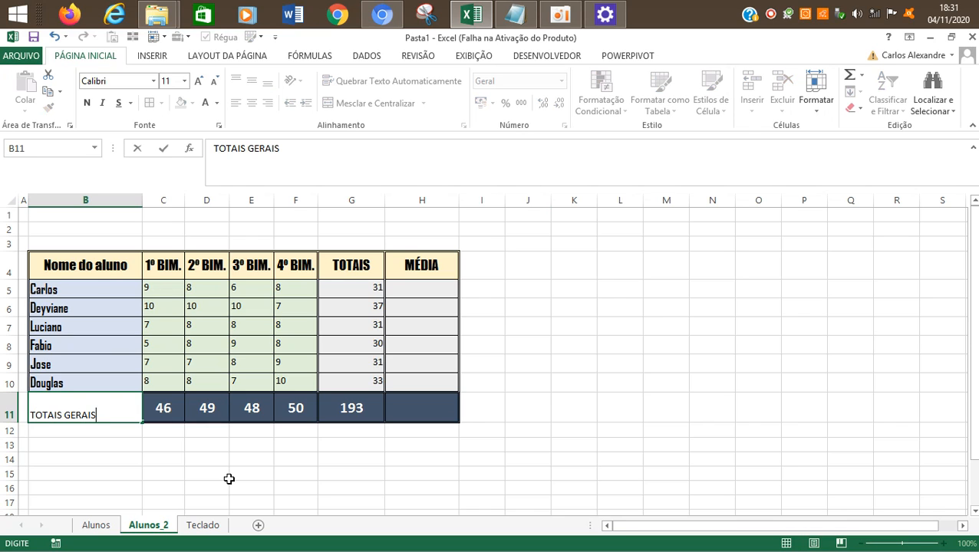
{"action": "key", "text": "Return"}
{"action": "key", "text": "Up"}
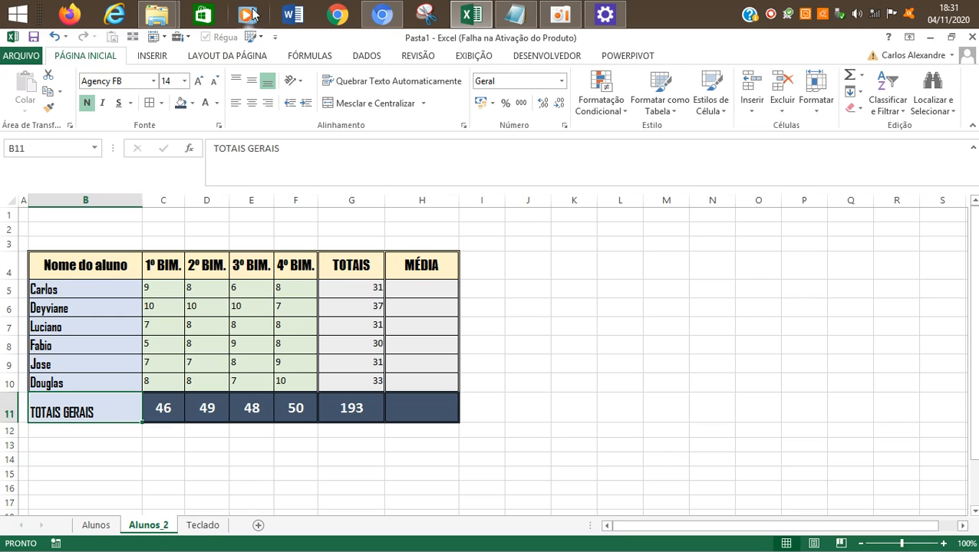
{"action": "left_click", "coordinate": [251, 102]}
{"action": "left_click", "coordinate": [252, 80]}
{"action": "left_click", "coordinate": [81, 450]}
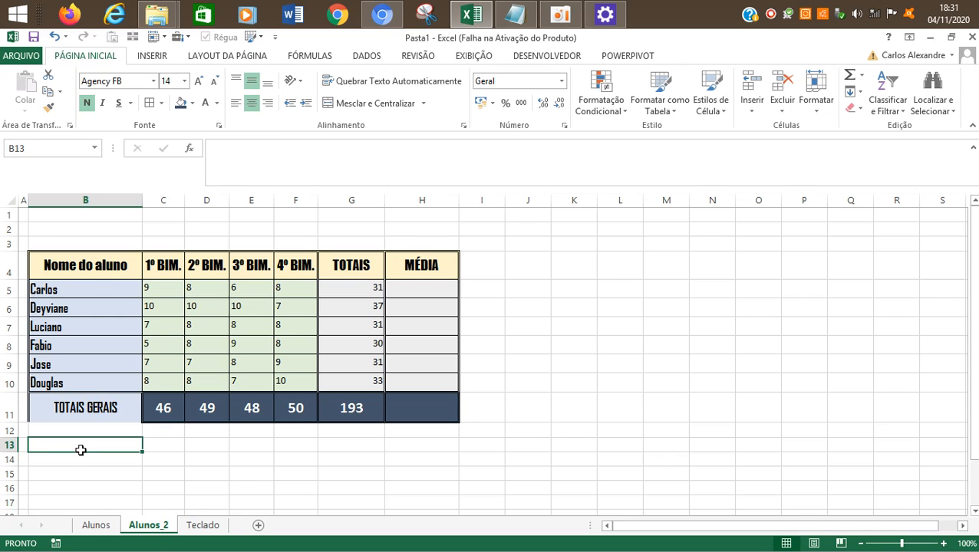
Step: Fill the TOTAIS GERAIS label cell B11 with white
{"action": "left_click", "coordinate": [97, 406]}
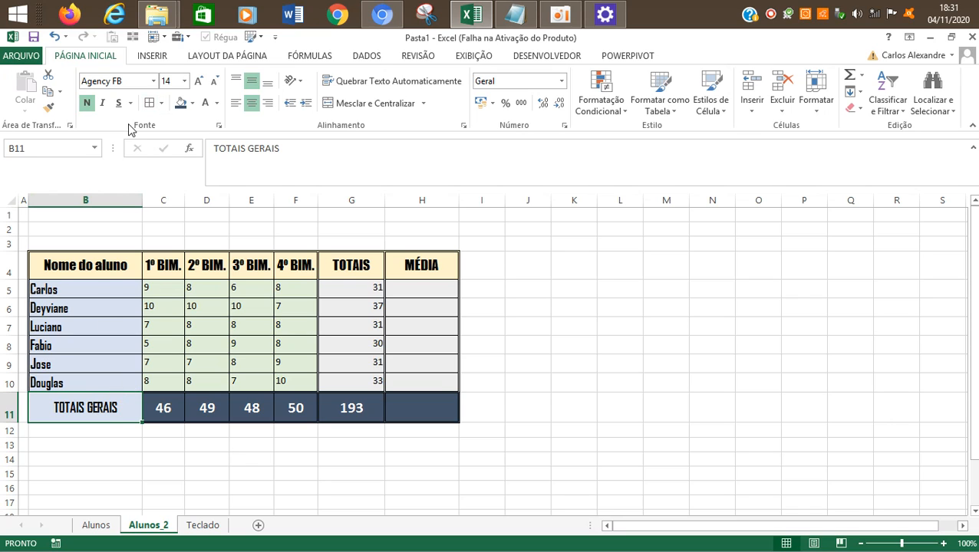
{"action": "left_click", "coordinate": [193, 103]}
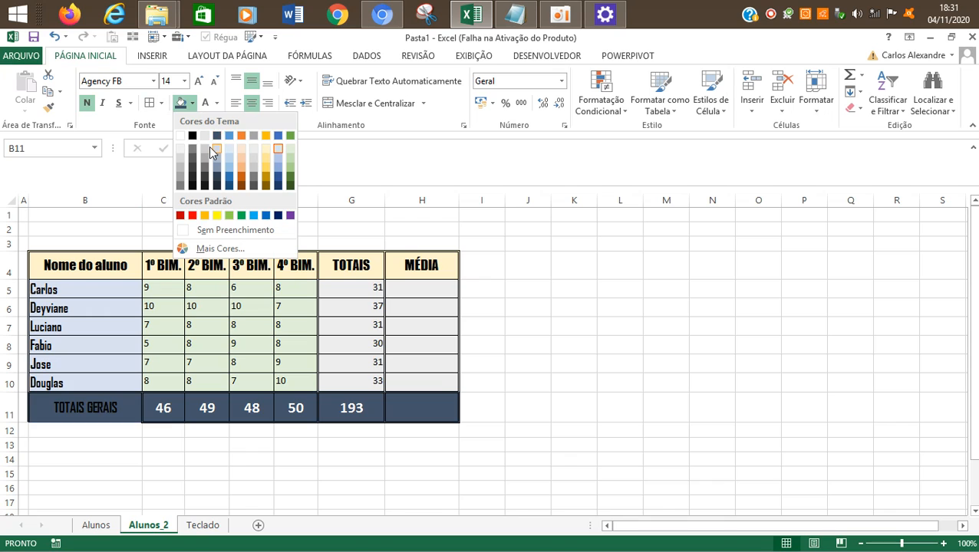
{"action": "left_click", "coordinate": [184, 134]}
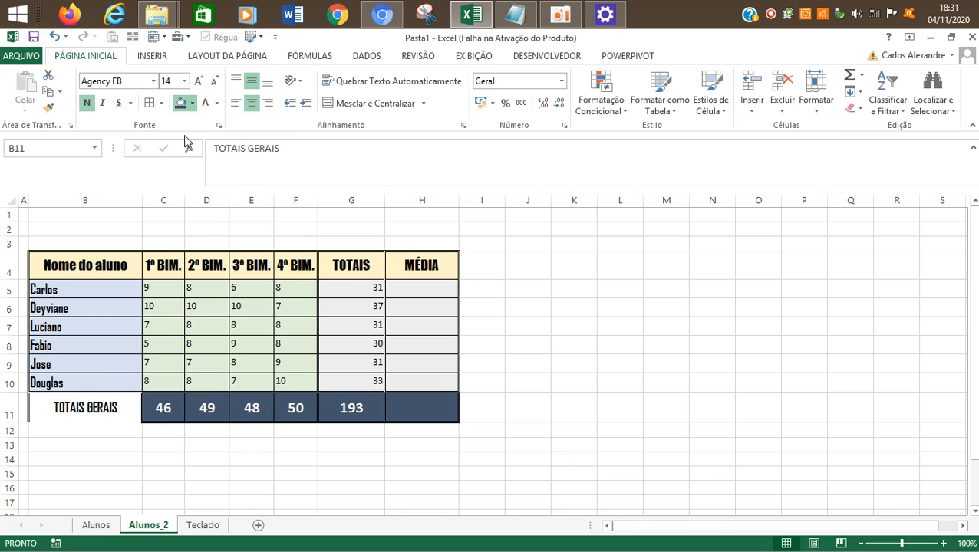
Step: Complete the double-line border around B11 by adding its missing bottom edge in the Format Cells dialog
{"action": "right_click", "coordinate": [120, 404]}
{"action": "left_click", "coordinate": [166, 343]}
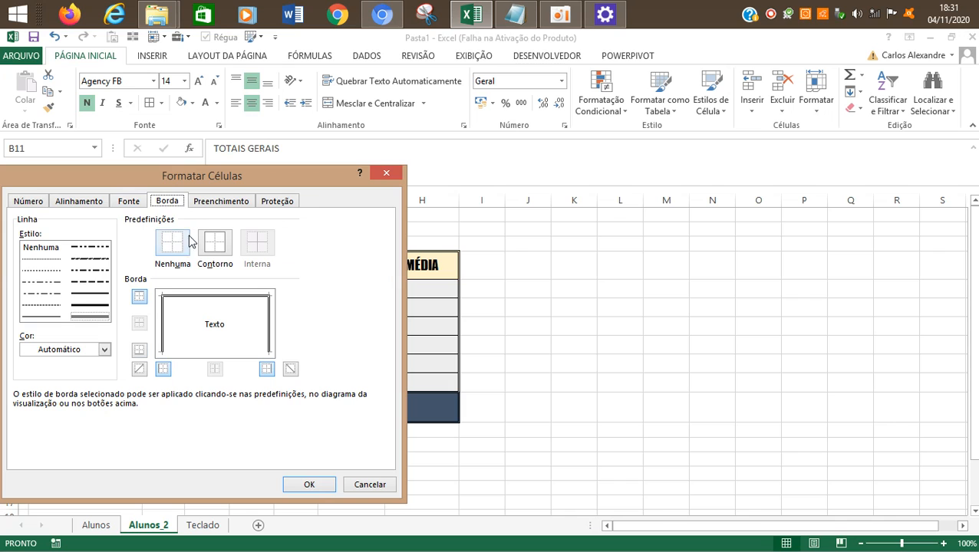
{"action": "left_click_drag", "start_coordinate": [166, 180], "coordinate": [557, 168]}
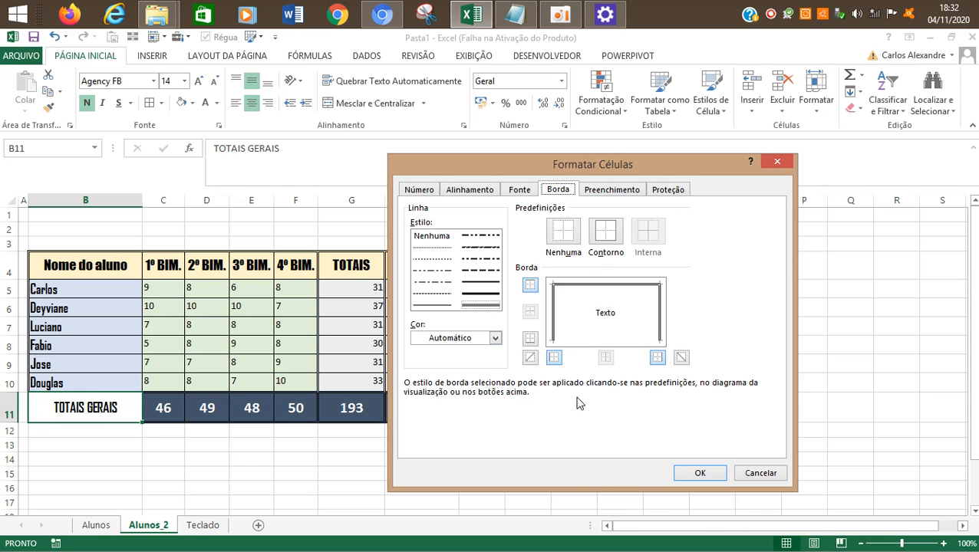
{"action": "left_click", "coordinate": [440, 305]}
{"action": "left_click", "coordinate": [479, 301]}
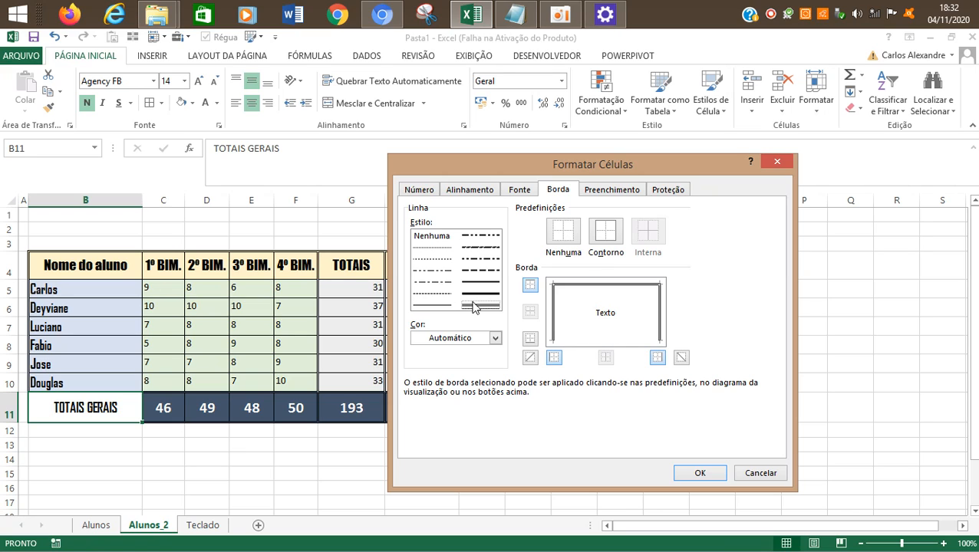
{"action": "left_click", "coordinate": [581, 343]}
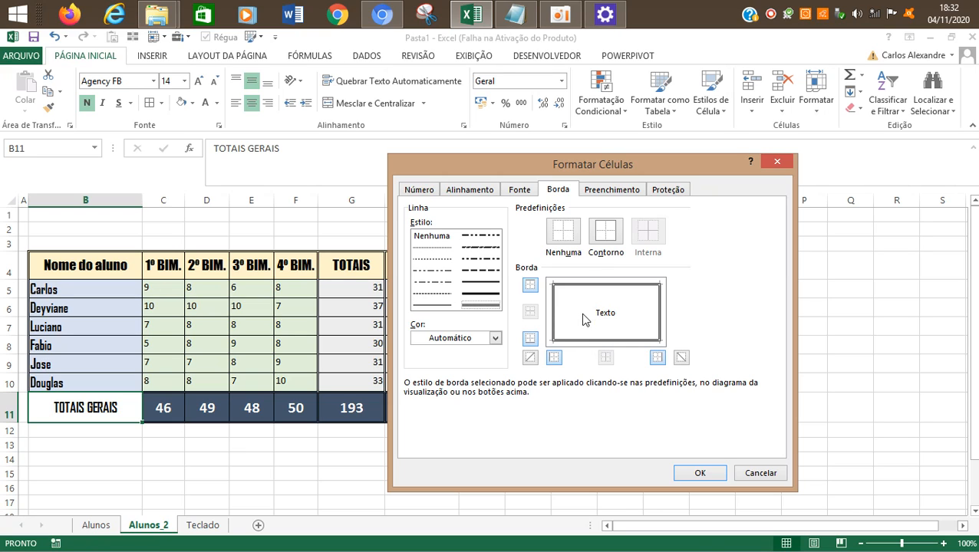
{"action": "left_click", "coordinate": [700, 473]}
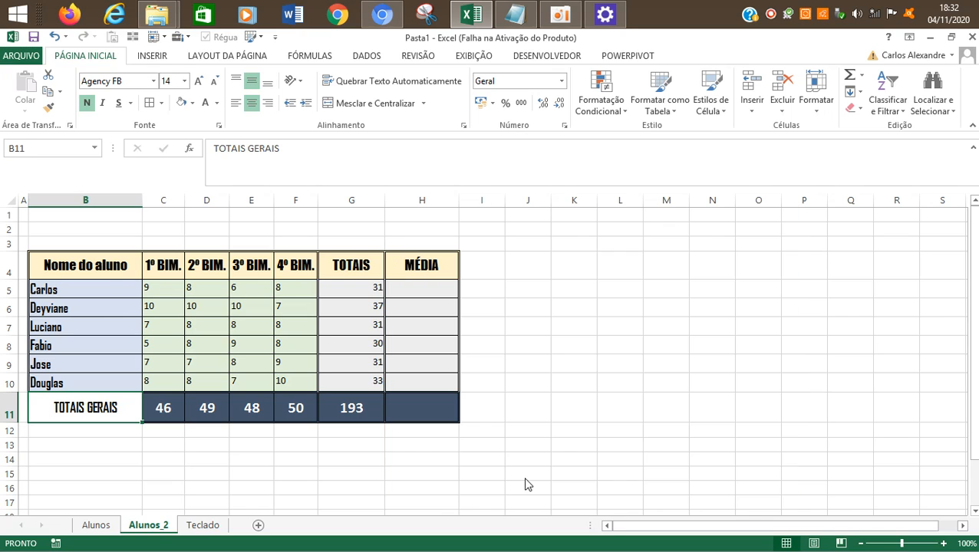
Step: Make the TOTAIS GERAIS label in B11 italic
{"action": "left_click", "coordinate": [132, 444]}
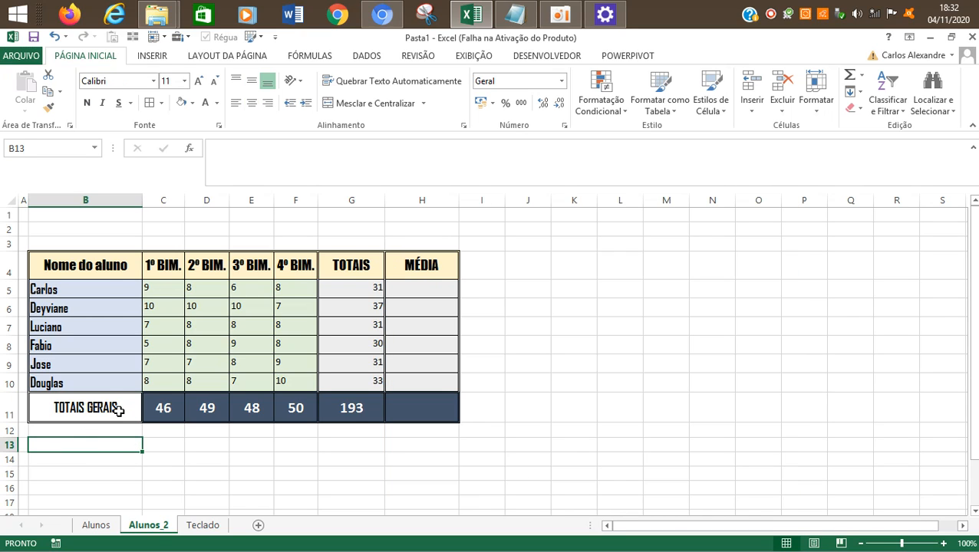
{"action": "left_click", "coordinate": [219, 456]}
{"action": "left_click", "coordinate": [127, 407]}
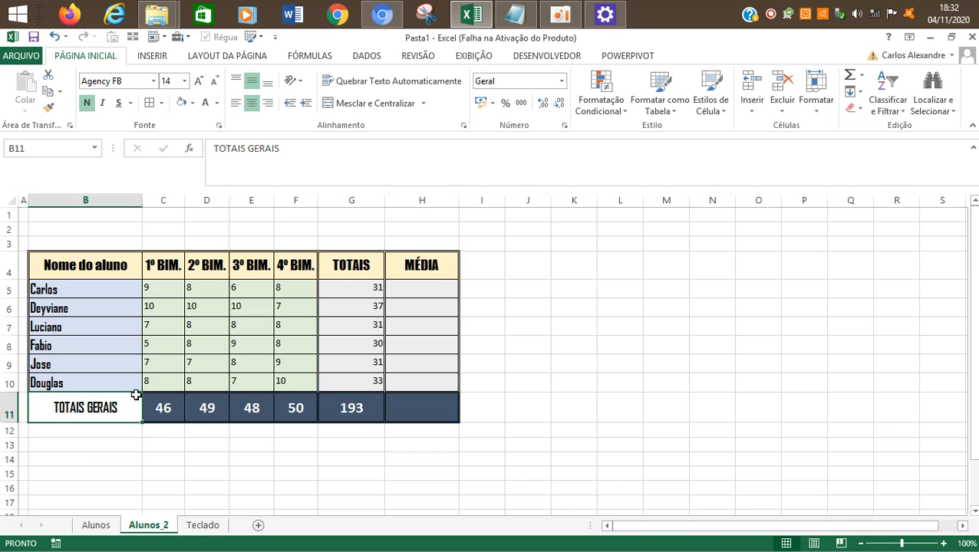
{"action": "left_click", "coordinate": [102, 103]}
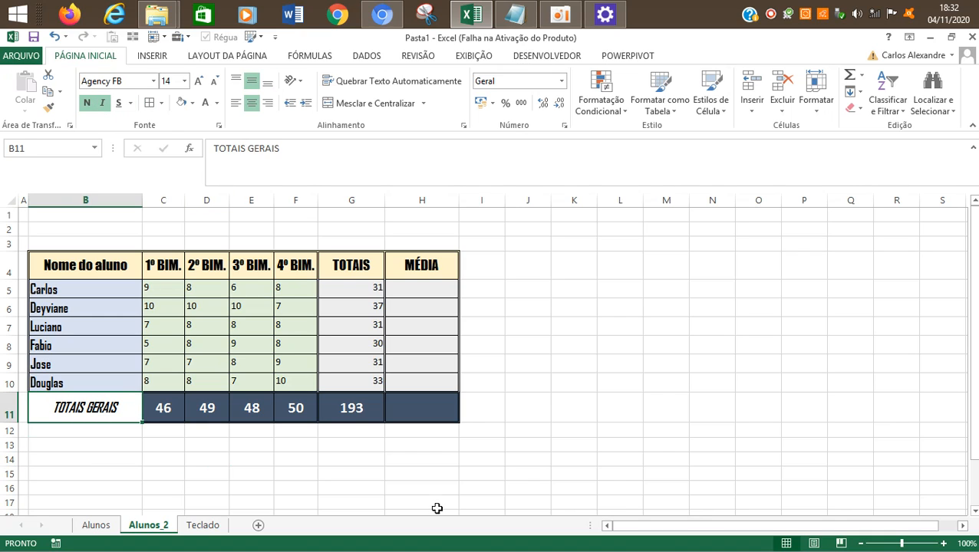
{"action": "left_click", "coordinate": [427, 409]}
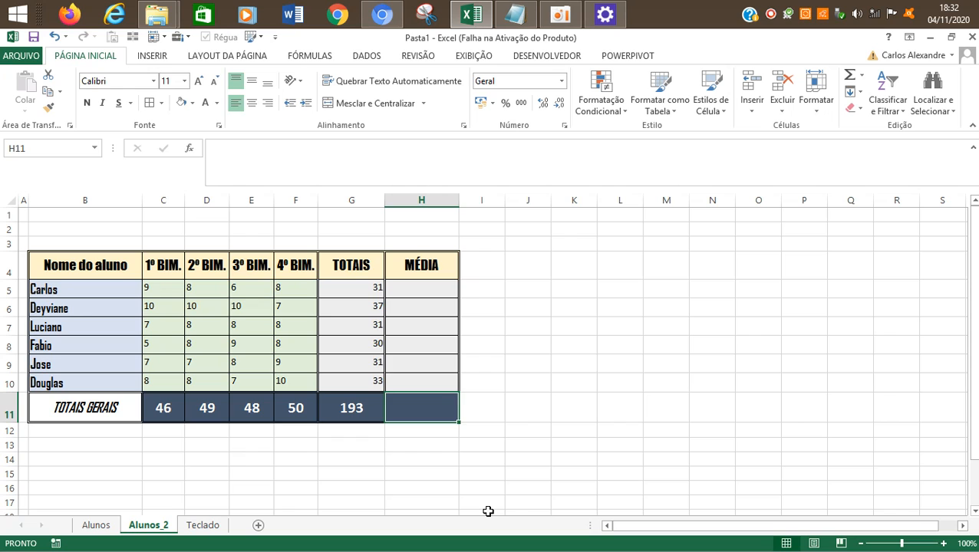
{"action": "key", "text": "Up"}
{"action": "key", "text": "Up"}
{"action": "key", "text": "Up"}
{"action": "left_click", "coordinate": [553, 14]}
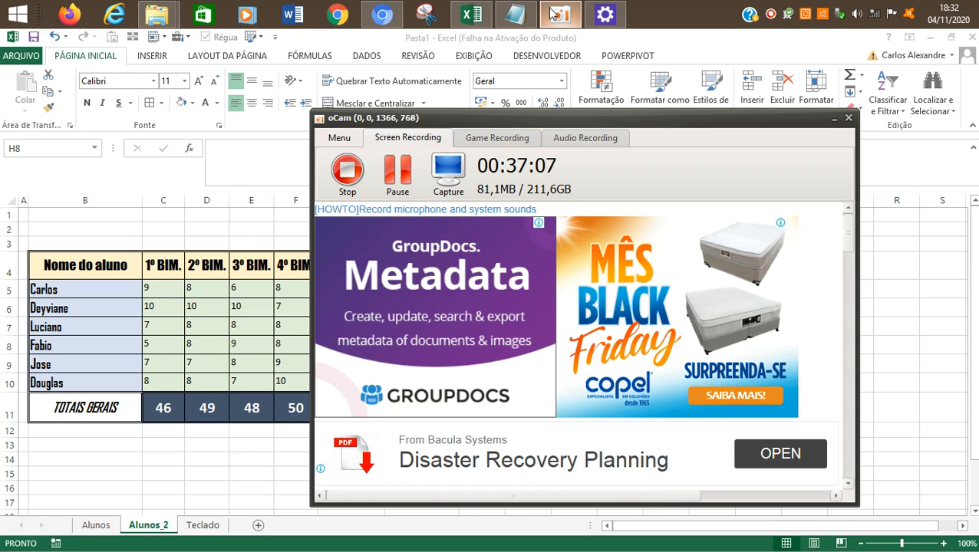
{"action": "left_click", "coordinate": [421, 343]}
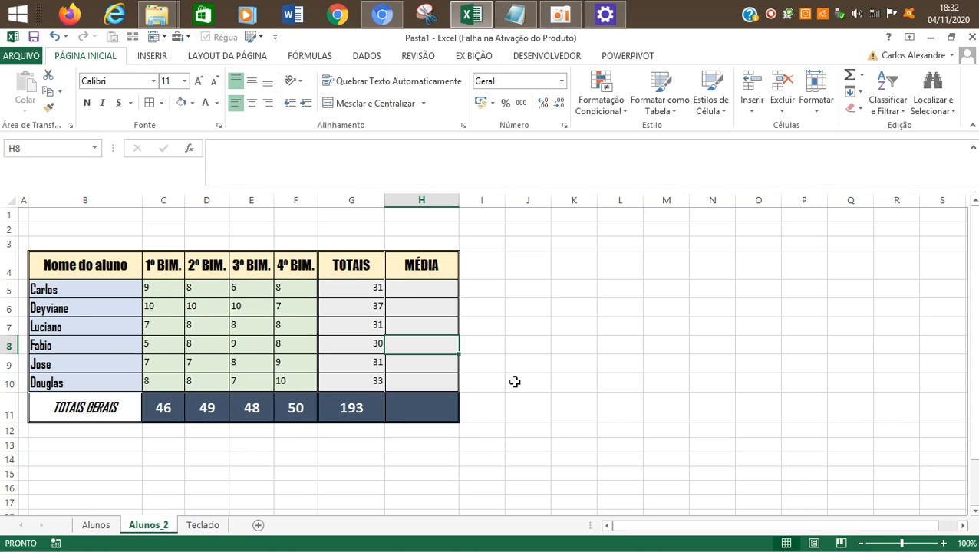
Step: Review the first student's bimester grades and total in row 5 along with the bimester headers above them
{"action": "left_click", "coordinate": [420, 288]}
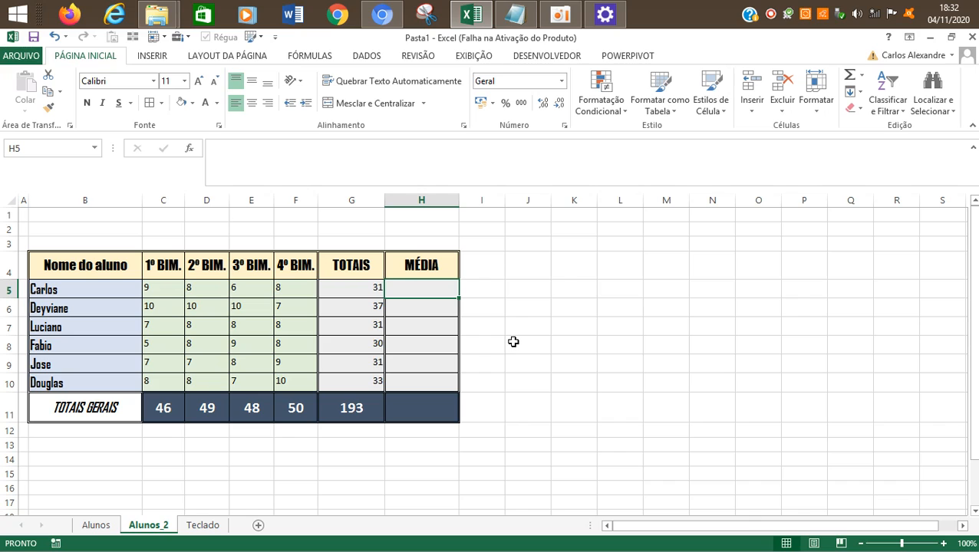
{"action": "key", "text": "Left"}
{"action": "key", "text": "Right"}
{"action": "key", "text": "Left"}
{"action": "key", "text": "Left"}
{"action": "key", "text": "Left"}
{"action": "key", "text": "Left"}
{"action": "key", "text": "Left"}
{"action": "key", "text": "Right"}
{"action": "key", "text": "Right"}
{"action": "key", "text": "Right"}
{"action": "key", "text": "Left"}
{"action": "key", "text": "Left"}
{"action": "key", "text": "Left"}
{"action": "key", "text": "Left"}
{"action": "key", "text": "Right"}
{"action": "key", "text": "Right"}
{"action": "key", "text": "Right"}
{"action": "key", "text": "Right"}
{"action": "key", "text": "Right"}
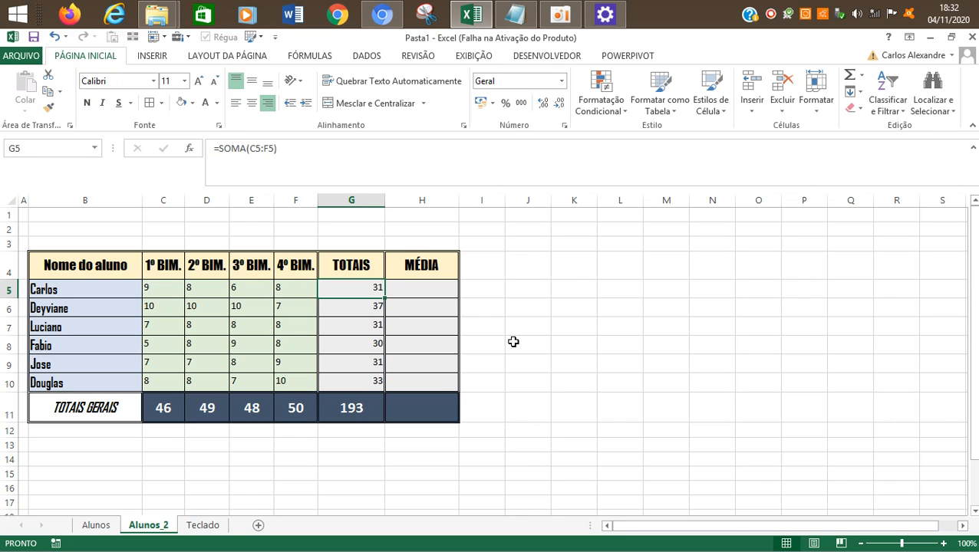
{"action": "key", "text": "Right"}
{"action": "key", "text": "Left"}
{"action": "key", "text": "Left"}
{"action": "key", "text": "Left"}
{"action": "key", "text": "Left"}
{"action": "key", "text": "Left"}
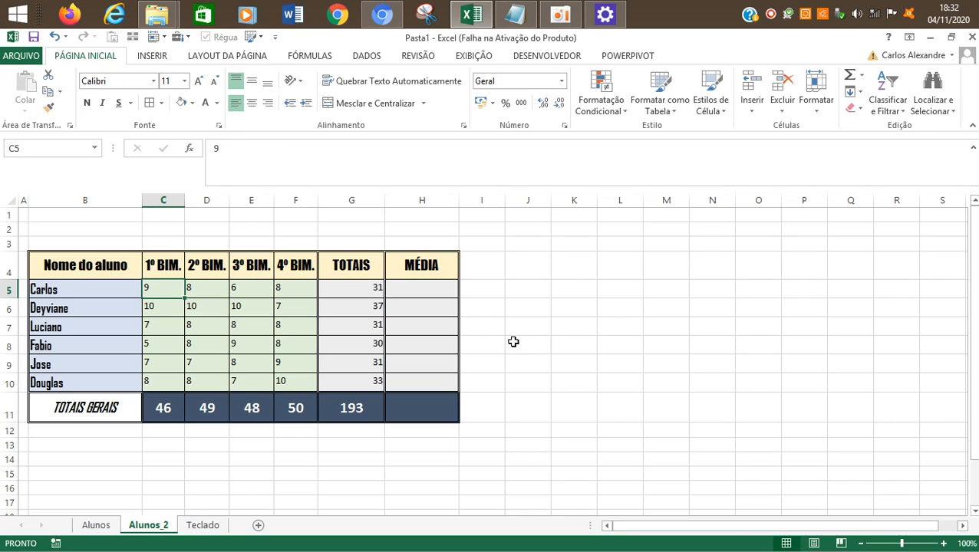
{"action": "key", "text": "Up"}
{"action": "key", "text": "Right"}
{"action": "key", "text": "Right"}
{"action": "key", "text": "Right"}
{"action": "key", "text": "Left"}
{"action": "key", "text": "Left"}
{"action": "key", "text": "Left"}
{"action": "key", "text": "Left"}
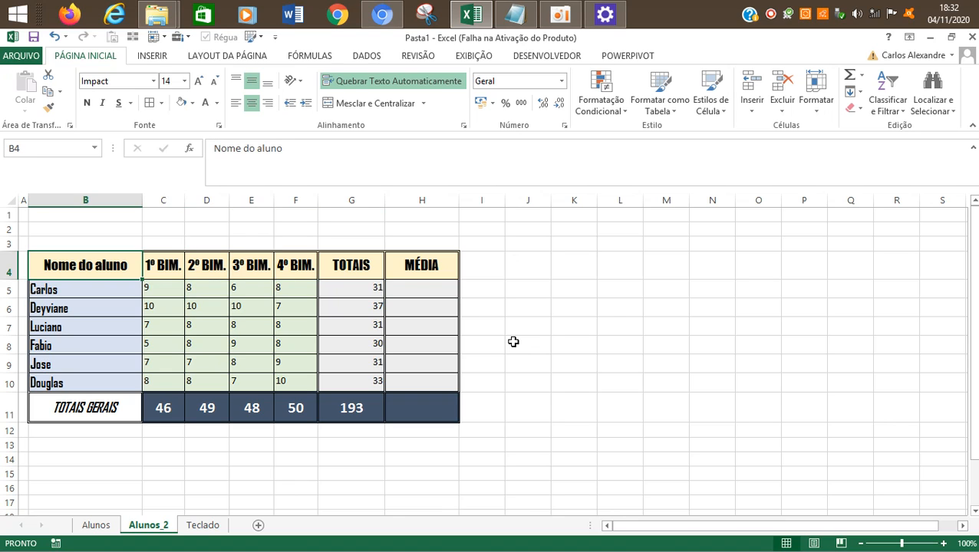
{"action": "key", "text": "Right"}
{"action": "key", "text": "Right"}
{"action": "key", "text": "Right"}
{"action": "key", "text": "Right"}
{"action": "key", "text": "Left"}
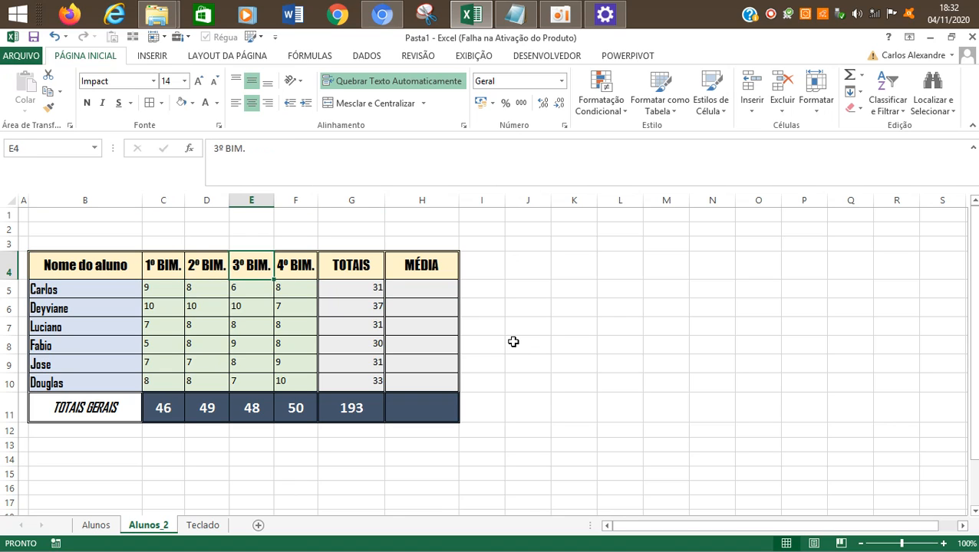
{"action": "key", "text": "Left"}
{"action": "key", "text": "Left"}
{"action": "key", "text": "Down"}
{"action": "key", "text": "Right"}
{"action": "key", "text": "Right"}
{"action": "key", "text": "Right"}
{"action": "key", "text": "Right"}
{"action": "key", "text": "Right"}
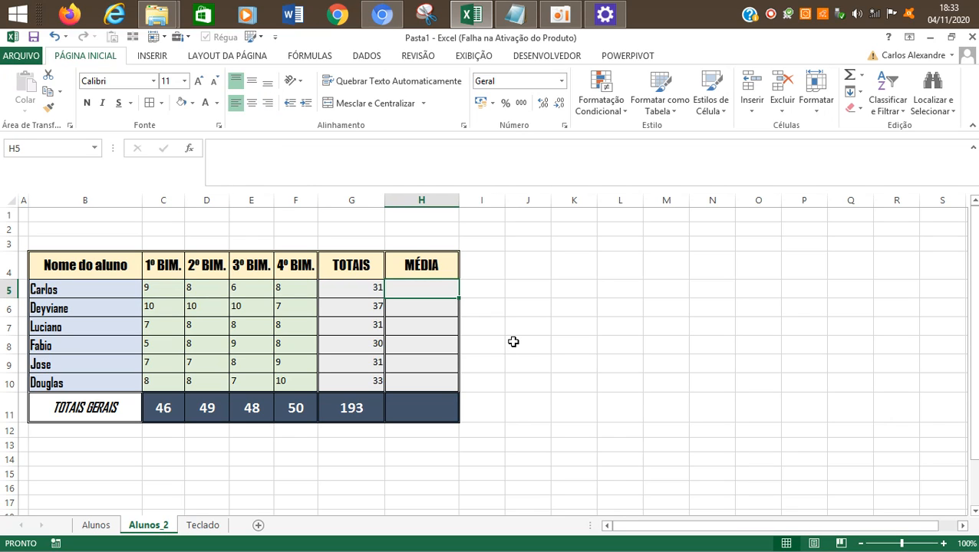
Step: Calculate the first student's average in H5 with the formula =31/4
{"action": "type", "text": "="}
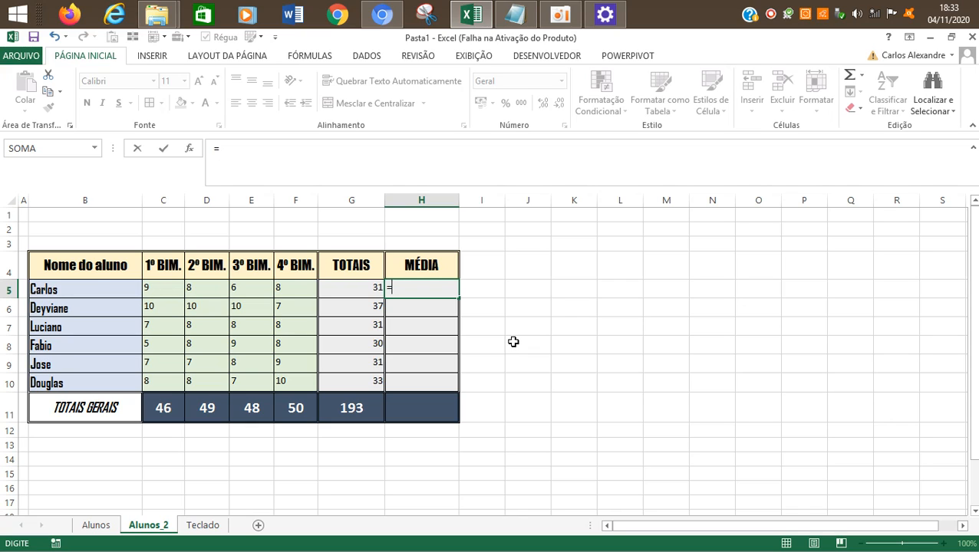
{"action": "type", "text": "1/"}
{"action": "type", "text": "4"}
{"action": "key", "text": "ctrl+Return"}
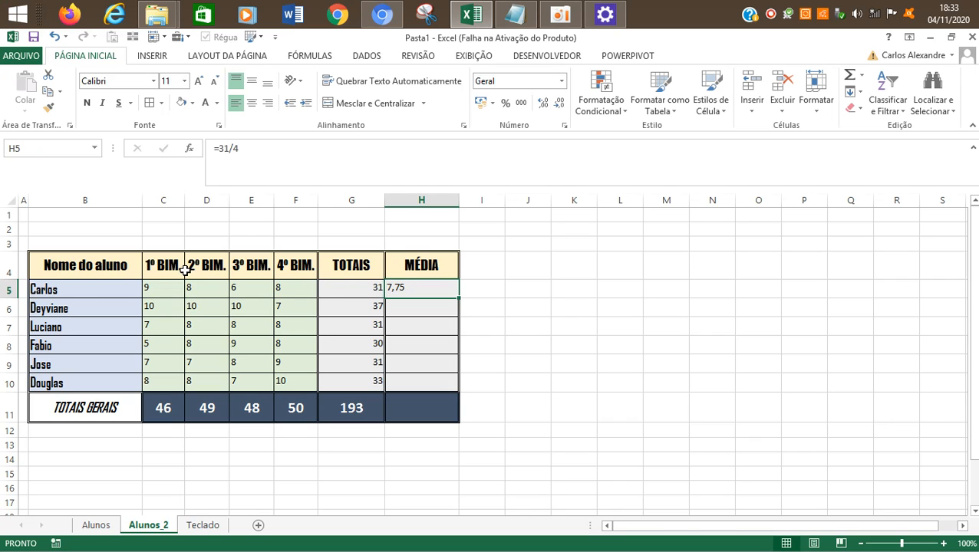
Step: Right-align H5 and replace its content with the MÉDIA function using Insert Function
{"action": "left_click", "coordinate": [267, 103]}
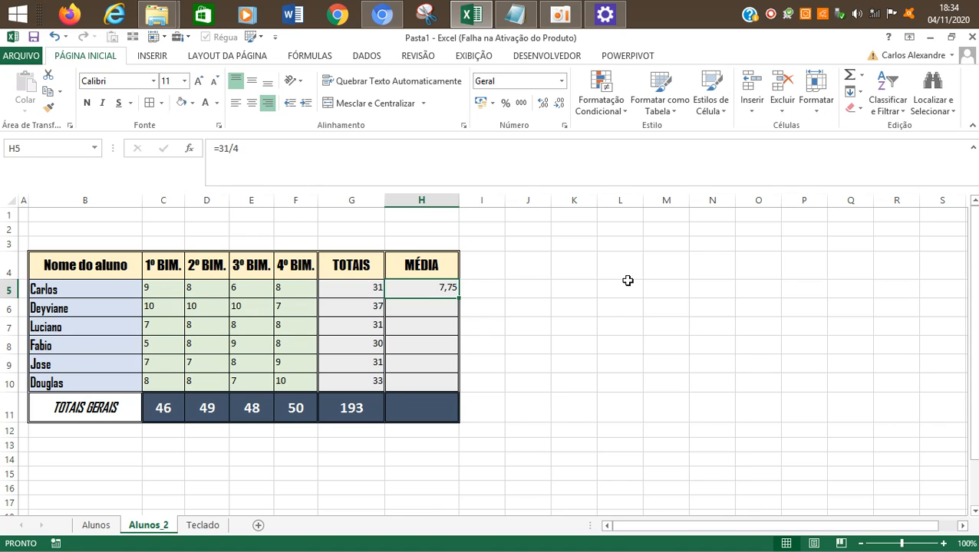
{"action": "type", "text": "=M"}
{"action": "key", "text": "BackSpace"}
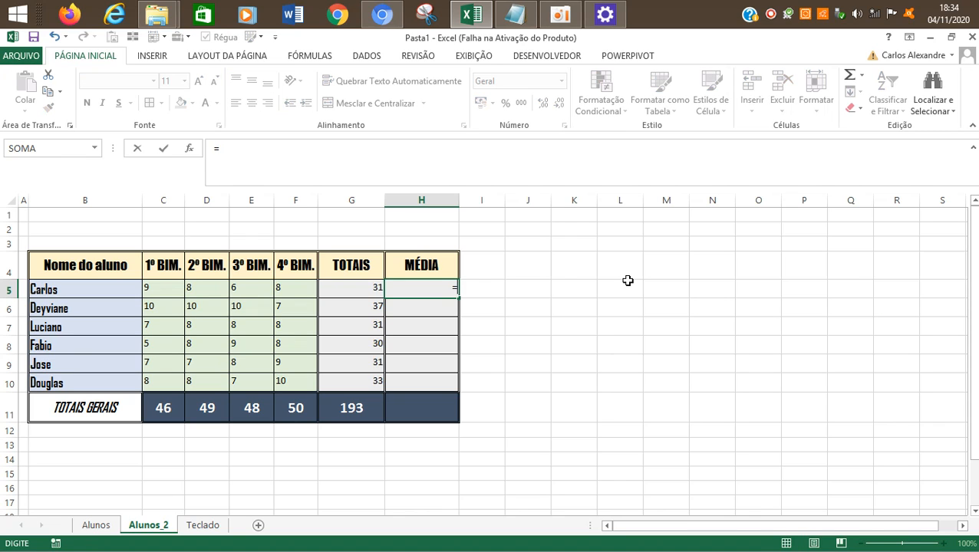
{"action": "left_click", "coordinate": [189, 149]}
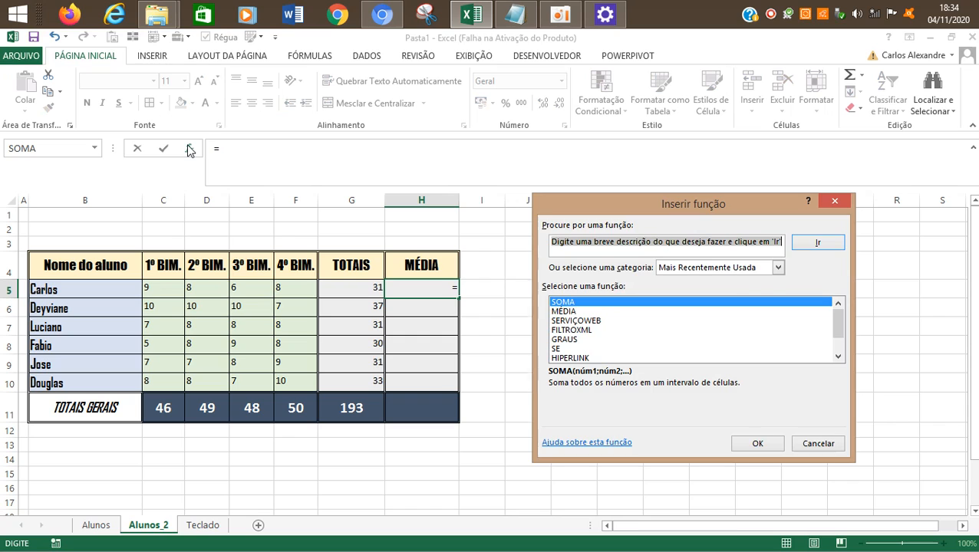
{"action": "double_click", "coordinate": [574, 312]}
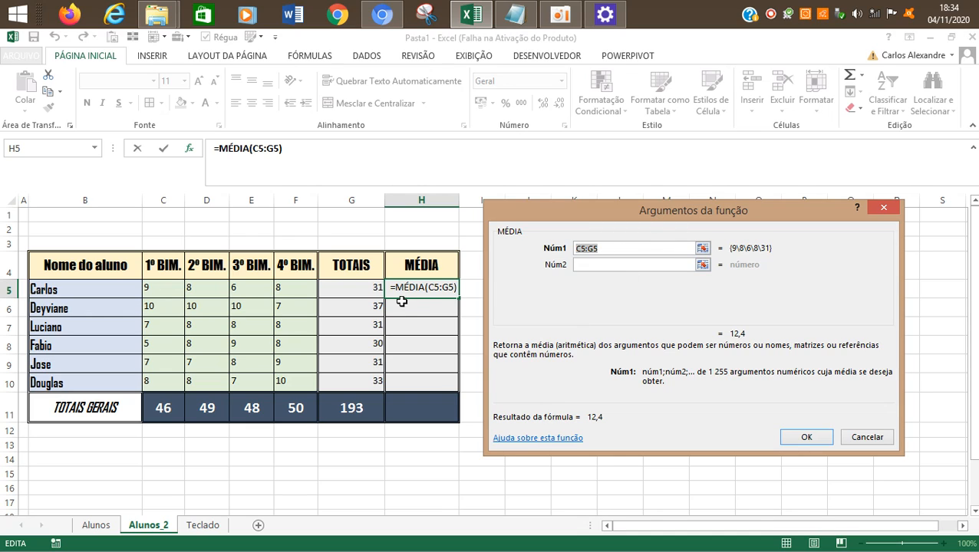
{"action": "left_click", "coordinate": [609, 246]}
{"action": "type", "text": "+"}
{"action": "left_click", "coordinate": [367, 290]}
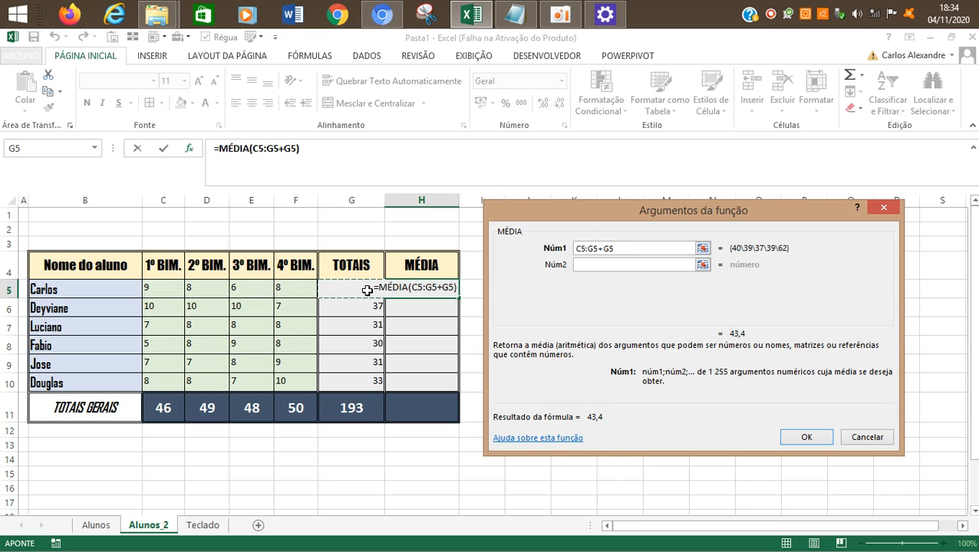
{"action": "key", "text": "BackSpace"}
{"action": "key", "text": "BackSpace"}
{"action": "key", "text": "BackSpace"}
{"action": "key", "text": "BackSpace"}
{"action": "key", "text": "BackSpace"}
{"action": "key", "text": "BackSpace"}
{"action": "type", "text": ":"}
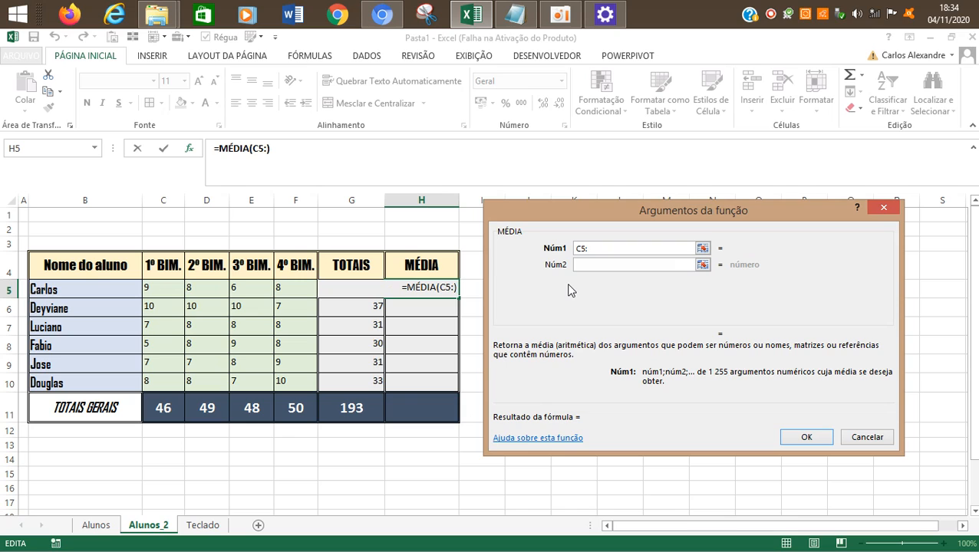
Step: Set the MÉDIA function's first argument to the bimester grades C5:F5 and apply the formula in H5
{"action": "key", "text": "BackSpace"}
{"action": "key", "text": "BackSpace"}
{"action": "key", "text": "BackSpace"}
{"action": "left_click_drag", "start_coordinate": [150, 288], "coordinate": [295, 292]}
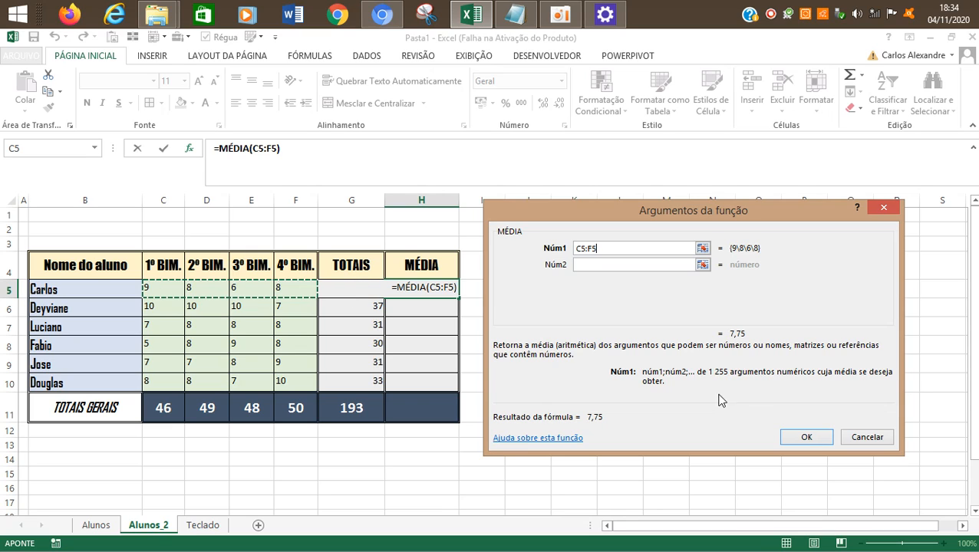
{"action": "left_click", "coordinate": [808, 440]}
{"action": "left_click", "coordinate": [529, 327]}
{"action": "left_click", "coordinate": [447, 288]}
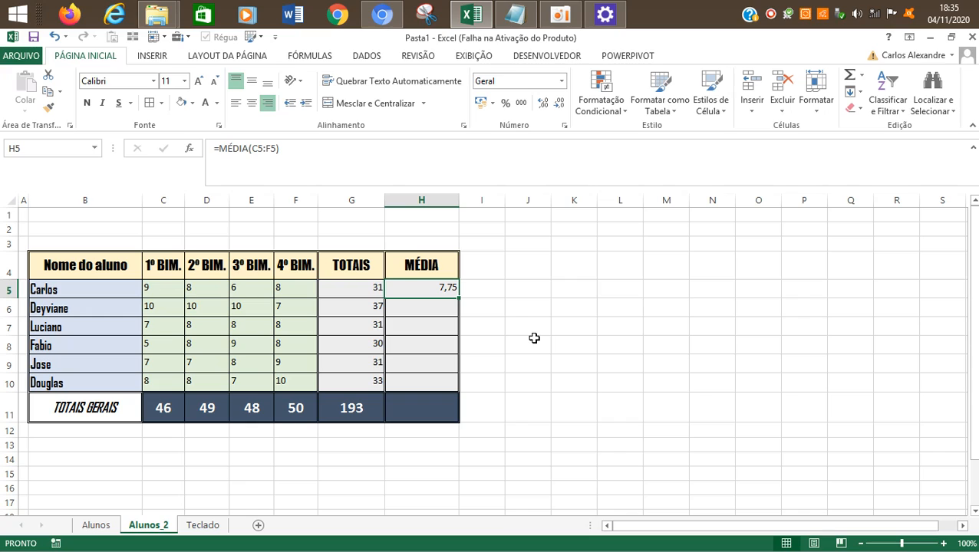
Step: Copy the average formula from H5 into H6:H10 with Paste Special, pasting only the formula
{"action": "key", "text": "ctrl+c"}
{"action": "key", "text": "Down"}
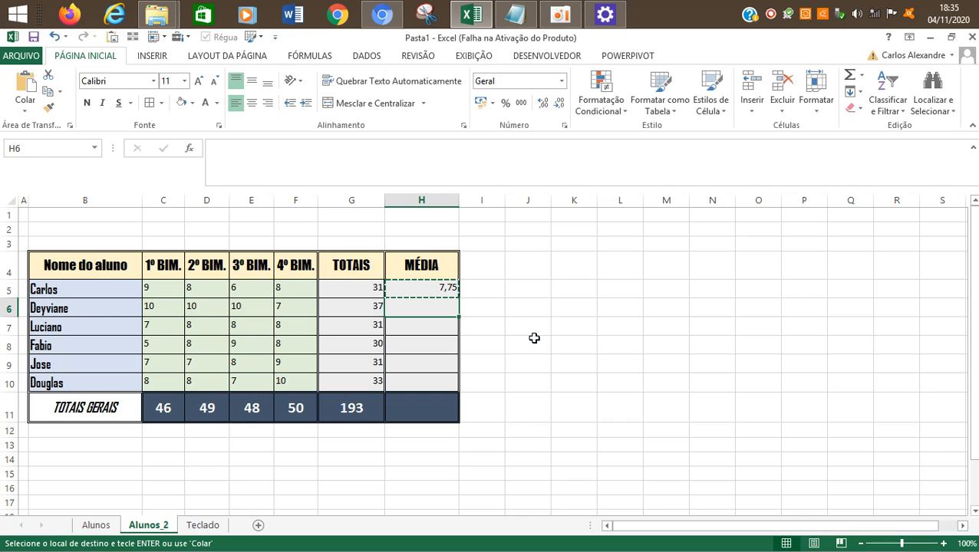
{"action": "key", "text": "shift+Down"}
{"action": "key", "text": "shift+Down"}
{"action": "key", "text": "shift+Down"}
{"action": "key", "text": "shift+Down"}
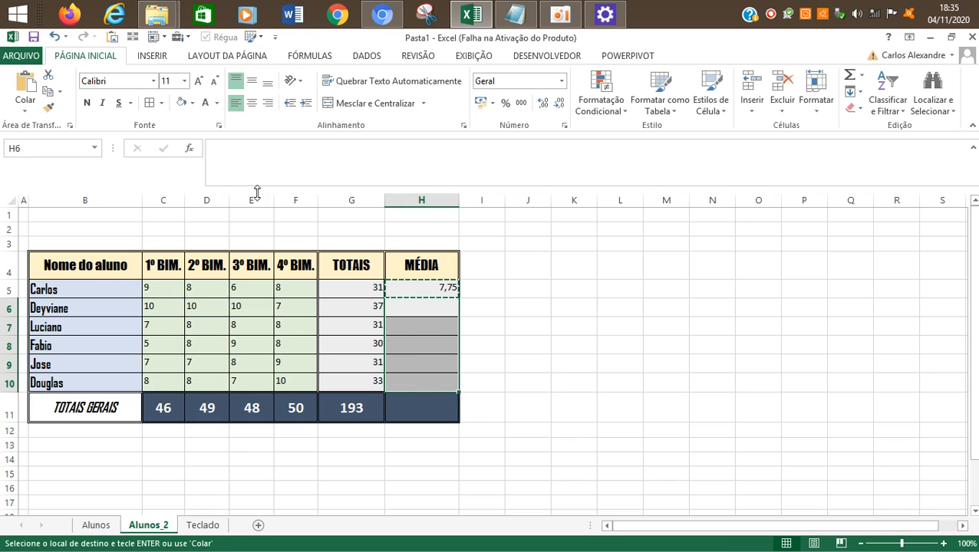
{"action": "left_click", "coordinate": [28, 113]}
{"action": "left_click", "coordinate": [76, 267]}
{"action": "left_click", "coordinate": [535, 267]}
{"action": "left_click", "coordinate": [799, 429]}
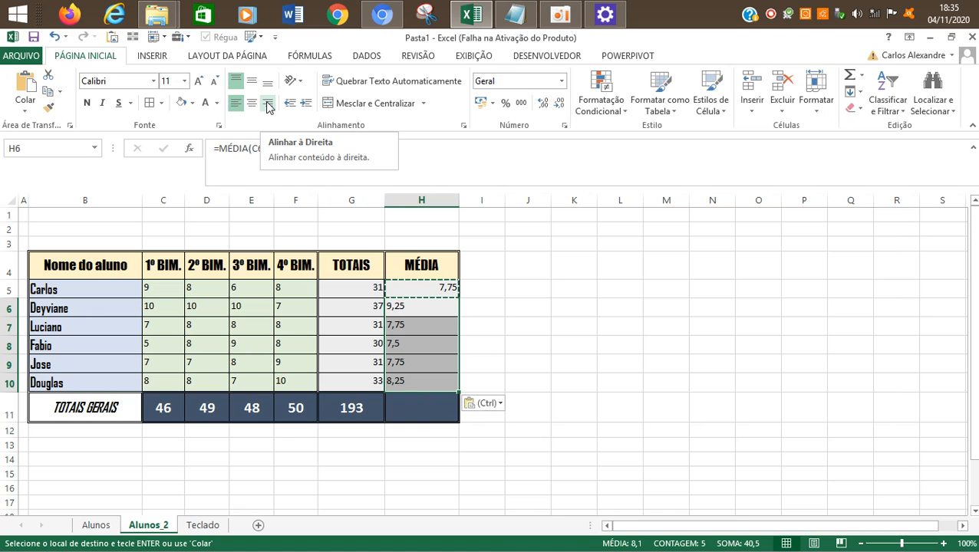
Step: Right-align the averages in H6:H10 and make the whole MÉDIA range H5:H10 bold
{"action": "left_click", "coordinate": [267, 104]}
{"action": "left_click", "coordinate": [547, 294]}
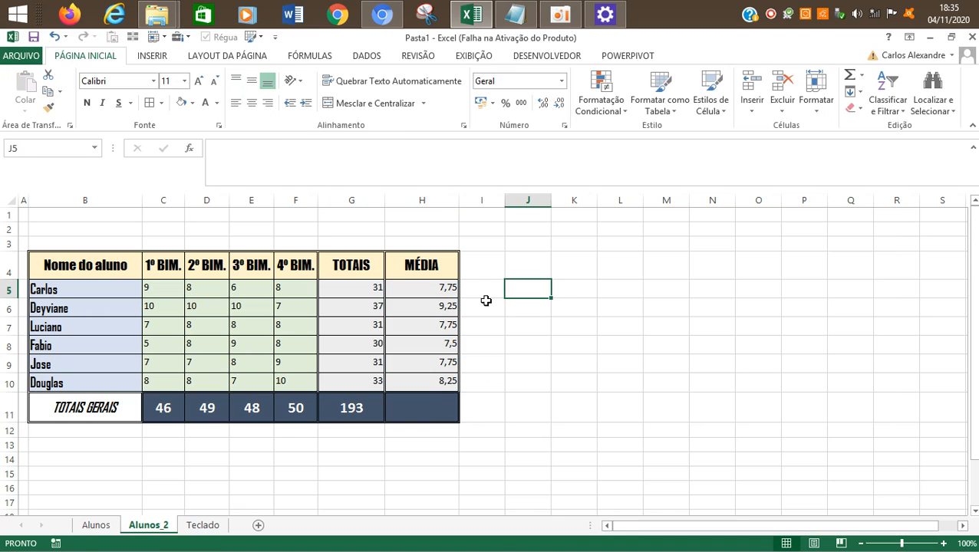
{"action": "left_click_drag", "start_coordinate": [443, 288], "coordinate": [434, 362]}
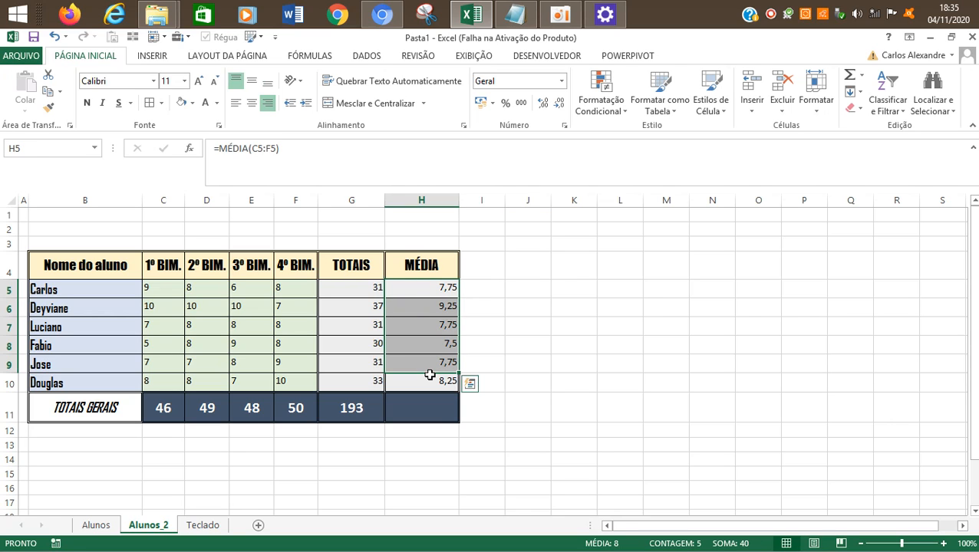
{"action": "key", "text": "shift+Down"}
{"action": "key", "text": "ctrl+n"}
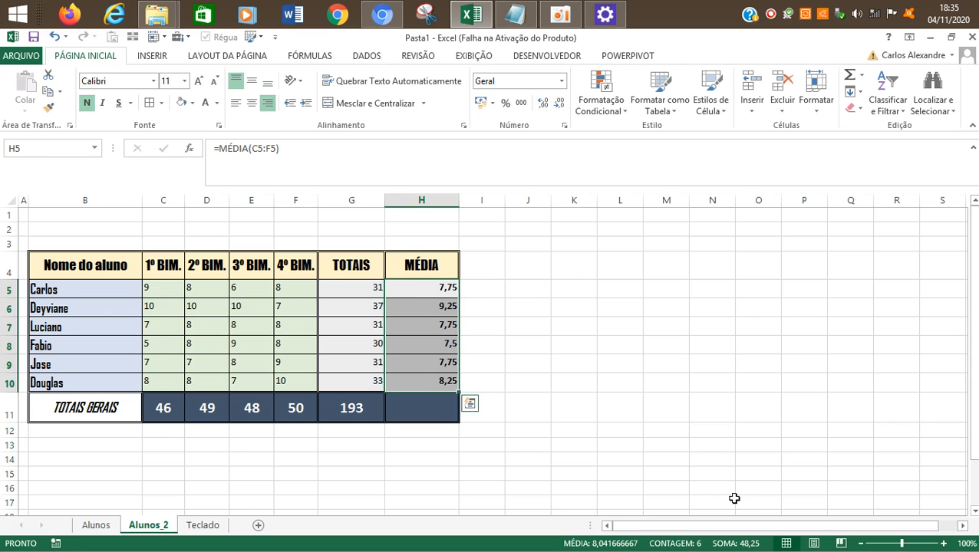
{"action": "left_click", "coordinate": [545, 323]}
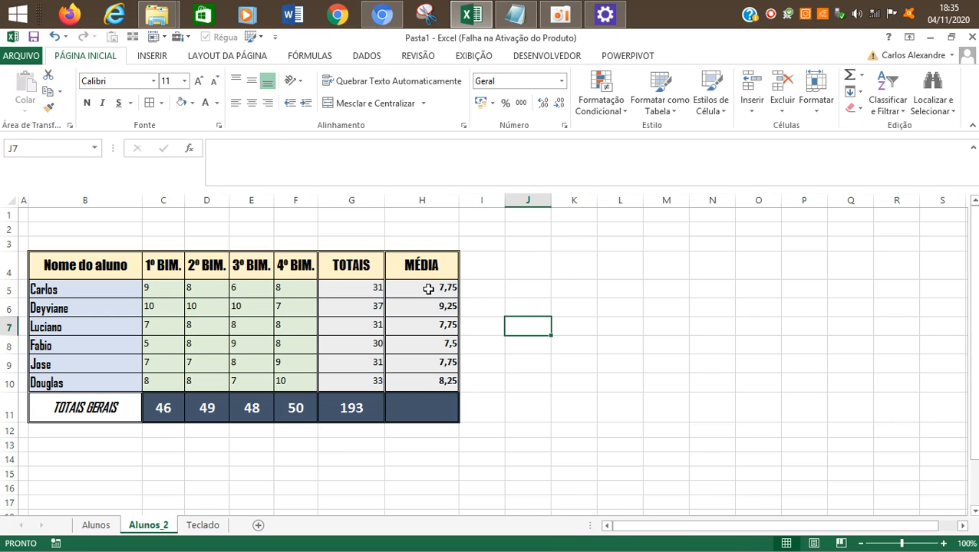
{"action": "left_click", "coordinate": [445, 405]}
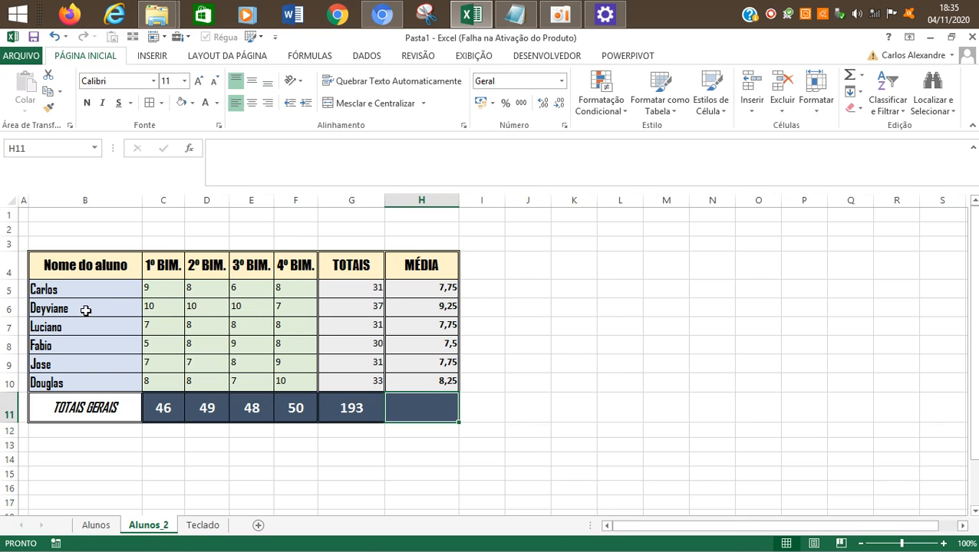
{"action": "left_click", "coordinate": [563, 13]}
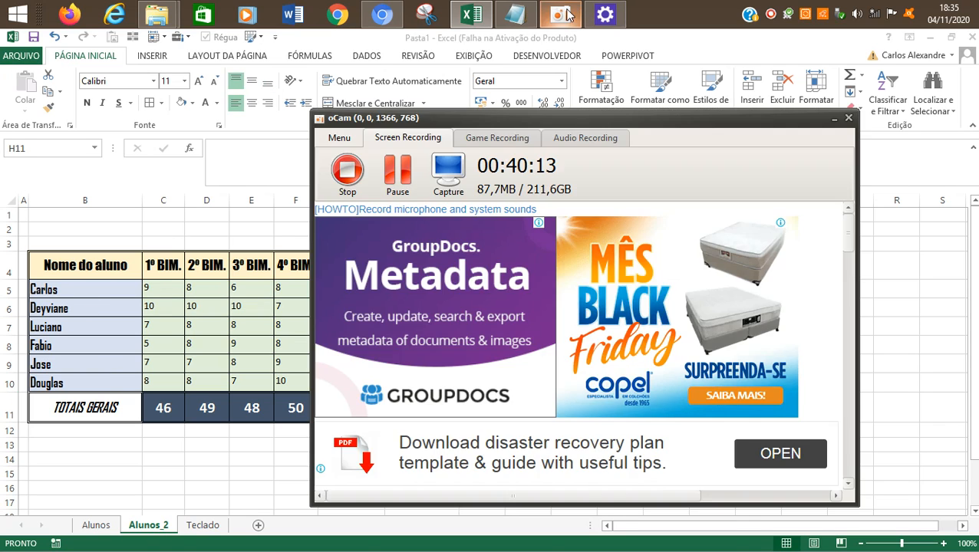
{"action": "left_click", "coordinate": [875, 284]}
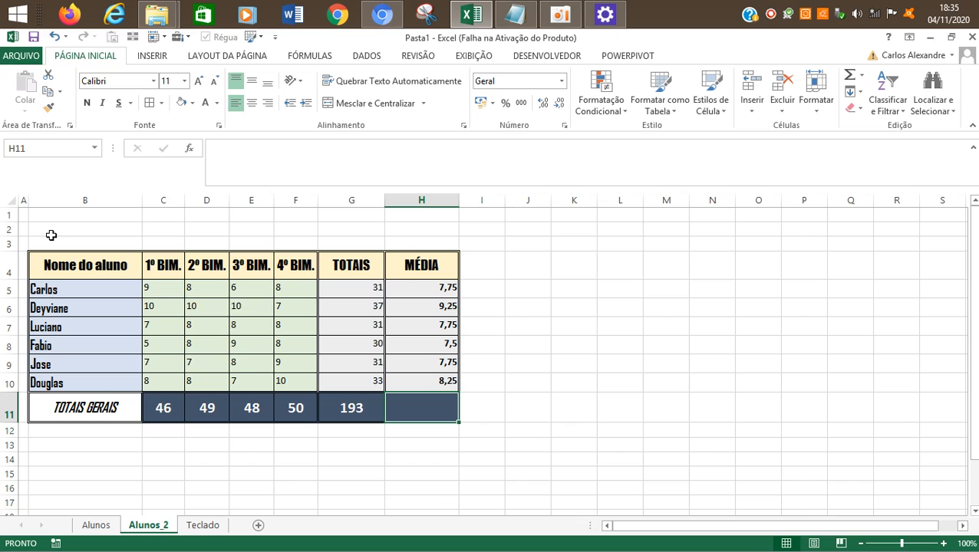
{"action": "type", "text": "="}
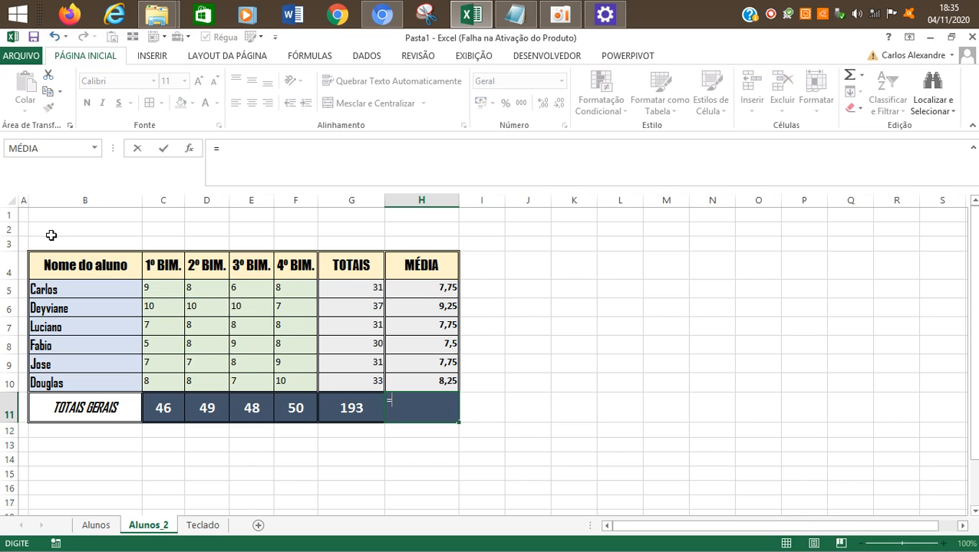
{"action": "type", "text": "M"}
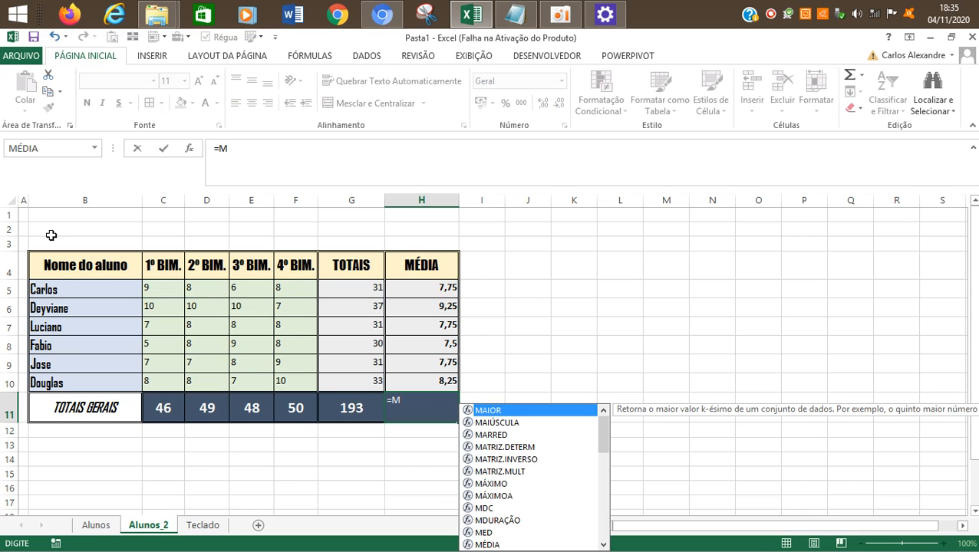
{"action": "key", "text": "Escape"}
{"action": "key", "text": "Escape"}
Step: Copy the formatting of the TOTAIS sum in G11 to H11 with Paste Special, pasting only the formats
{"action": "key", "text": "Left"}
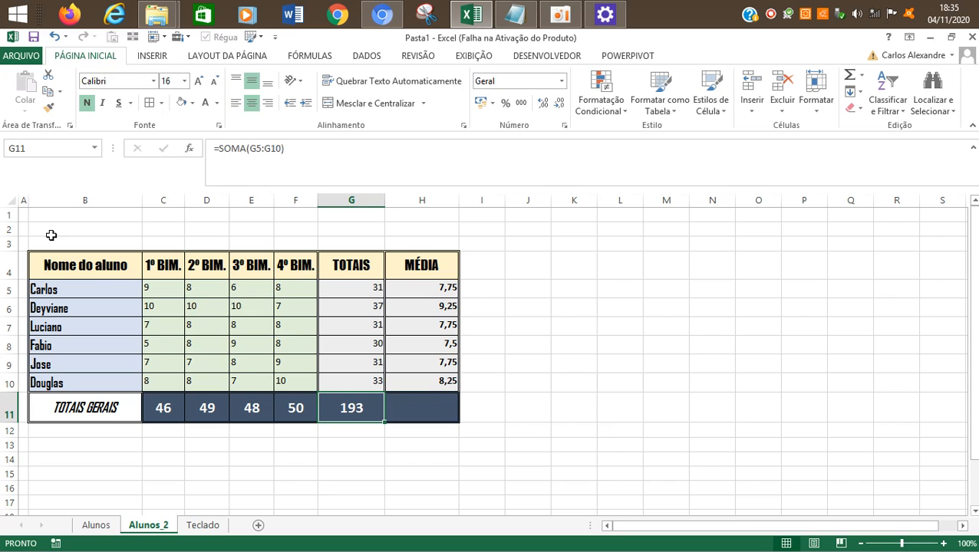
{"action": "key", "text": "ctrl+c"}
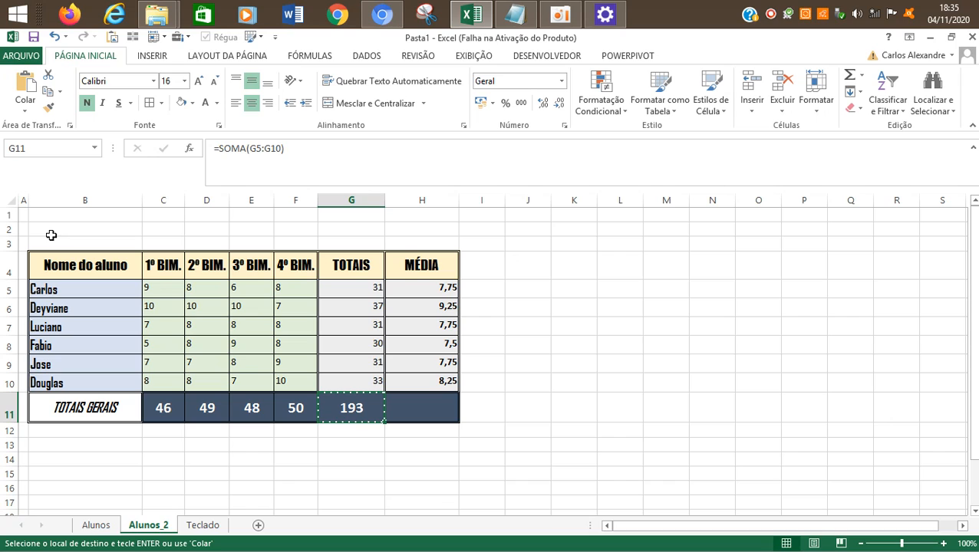
{"action": "key", "text": "Right"}
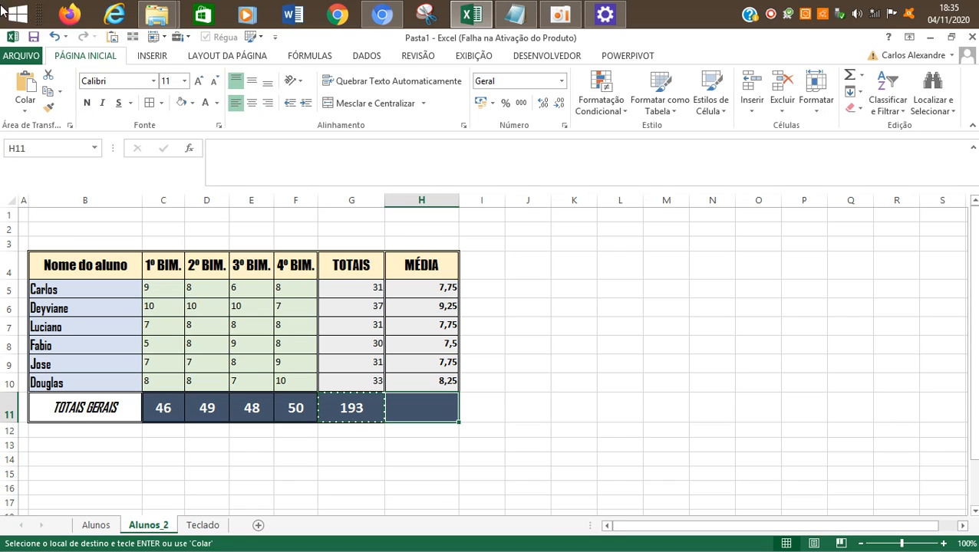
{"action": "left_click", "coordinate": [25, 107]}
{"action": "left_click", "coordinate": [90, 266]}
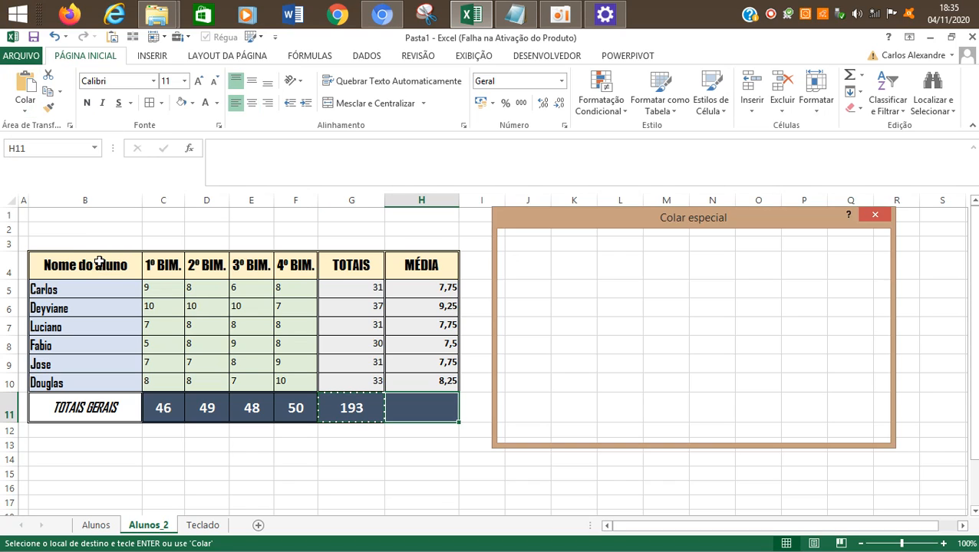
{"action": "left_click", "coordinate": [529, 294]}
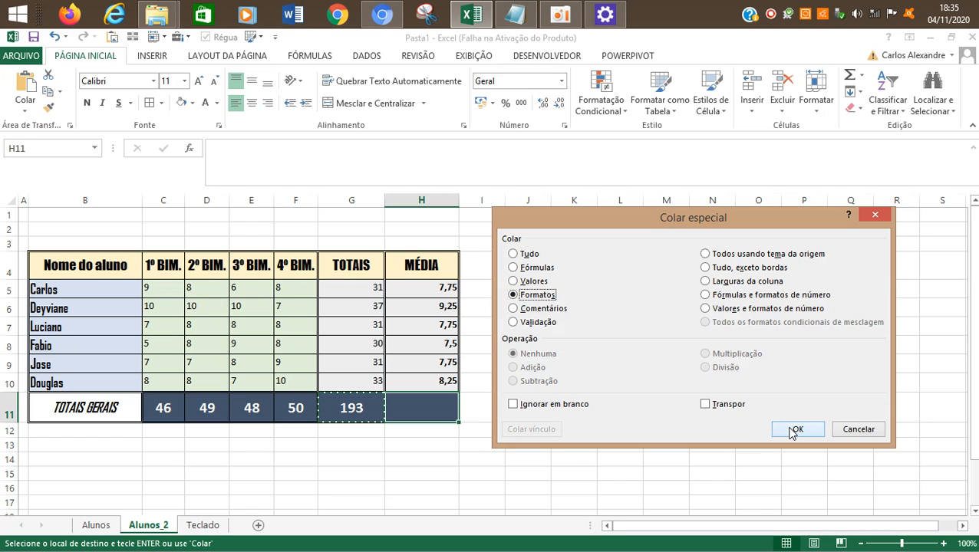
{"action": "left_click", "coordinate": [796, 429]}
{"action": "left_click", "coordinate": [580, 387]}
{"action": "key", "text": "Escape"}
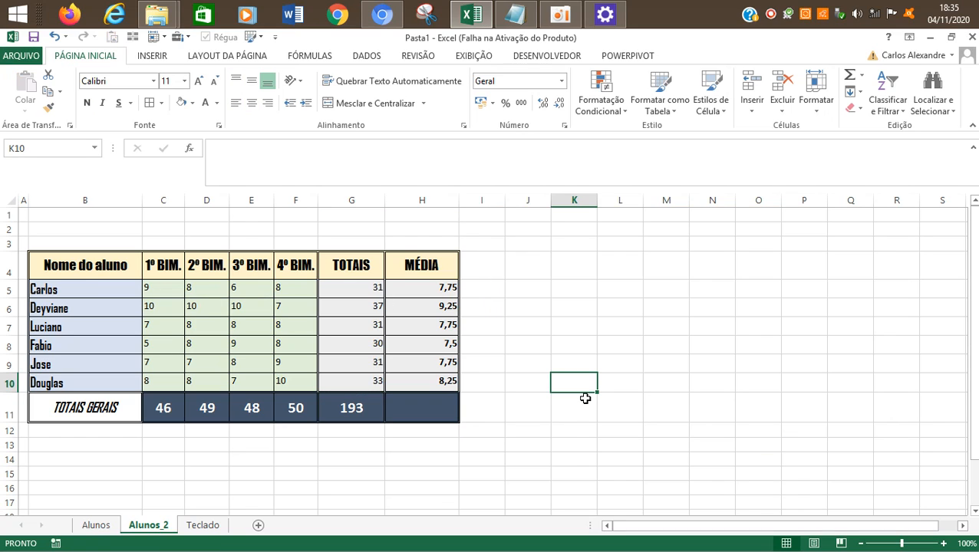
Step: Enter the formula =MÉDIA(H5:H10) in H11 to average the students' averages
{"action": "key", "text": "Left"}
{"action": "key", "text": "Left"}
{"action": "key", "text": "Left"}
{"action": "key", "text": "Down"}
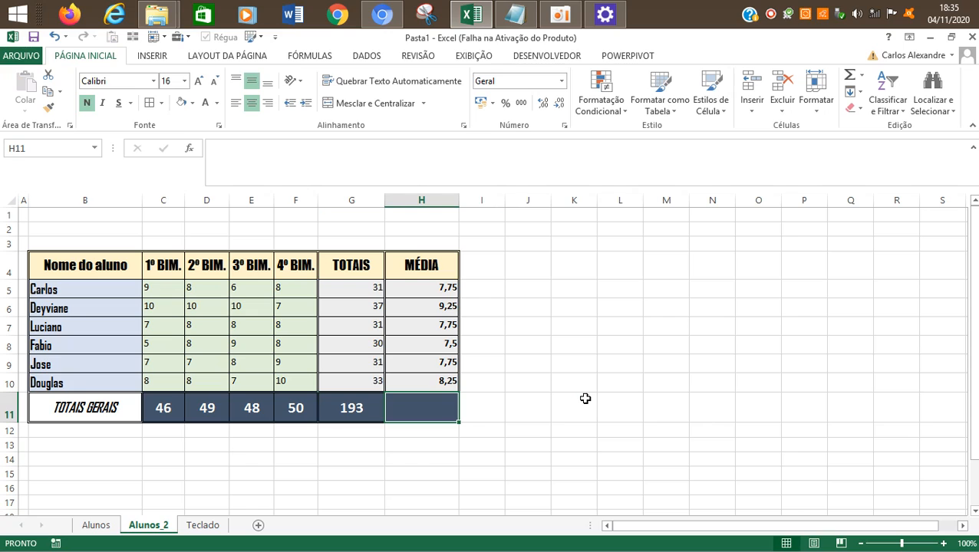
{"action": "key", "text": "Left"}
{"action": "key", "text": "Right"}
{"action": "type", "text": "="}
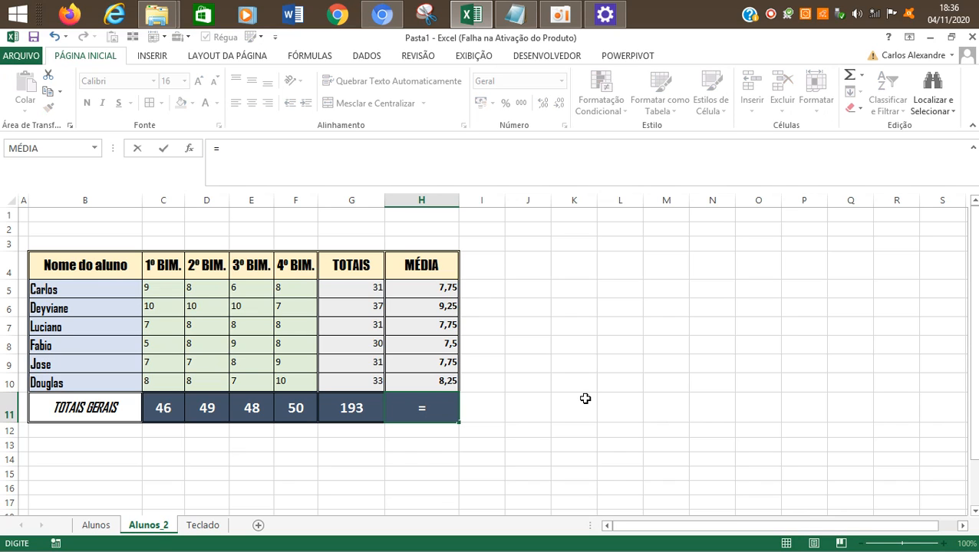
{"action": "type", "text": "MÉ"}
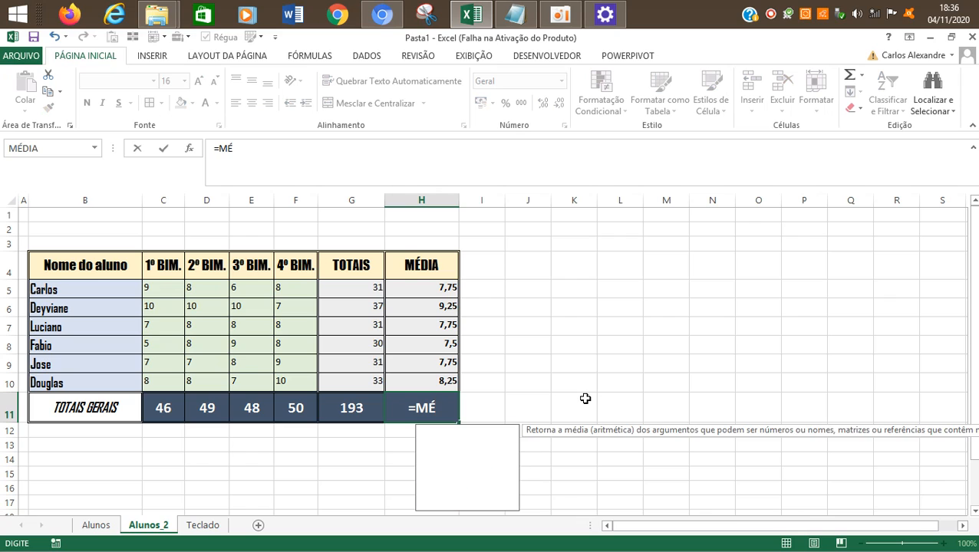
{"action": "type", "text": "DIA("}
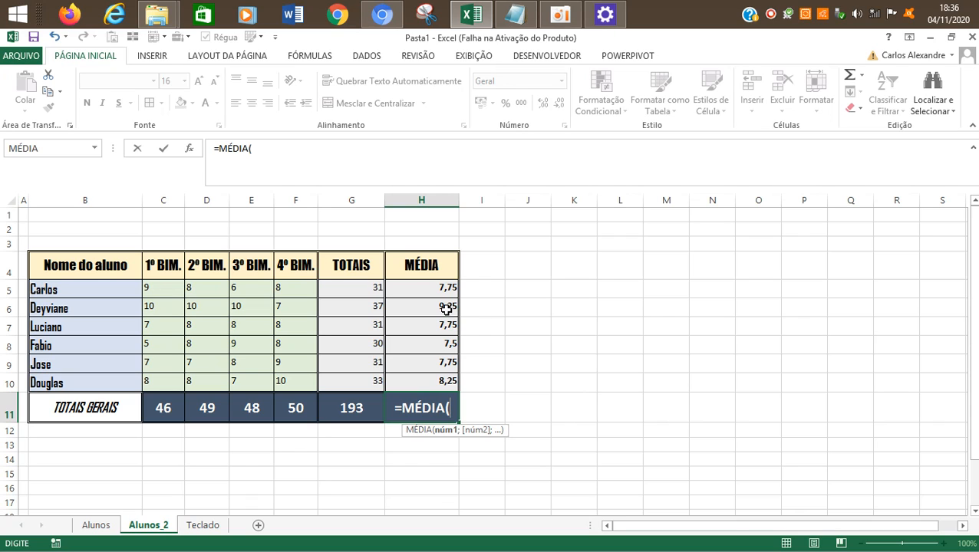
{"action": "left_click_drag", "start_coordinate": [428, 285], "coordinate": [413, 387]}
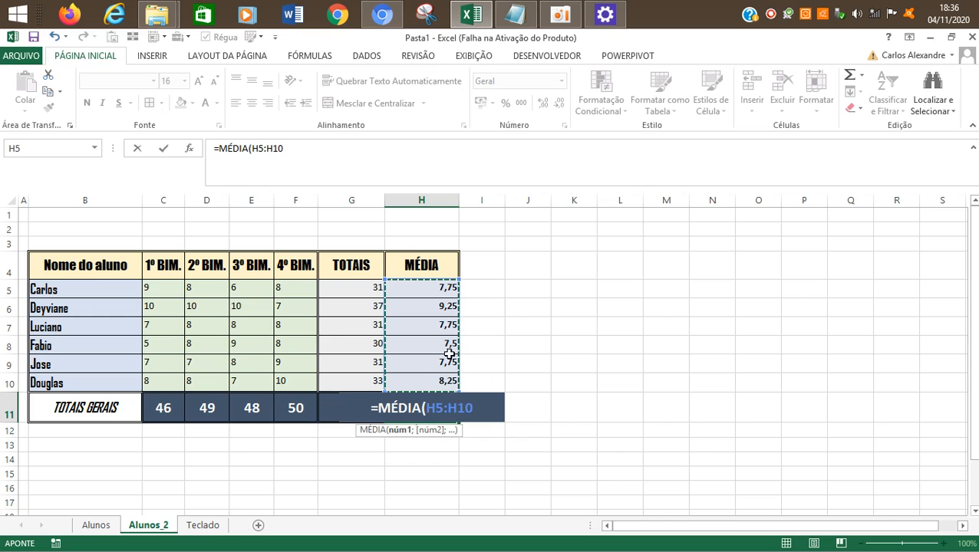
{"action": "type", "text": ")"}
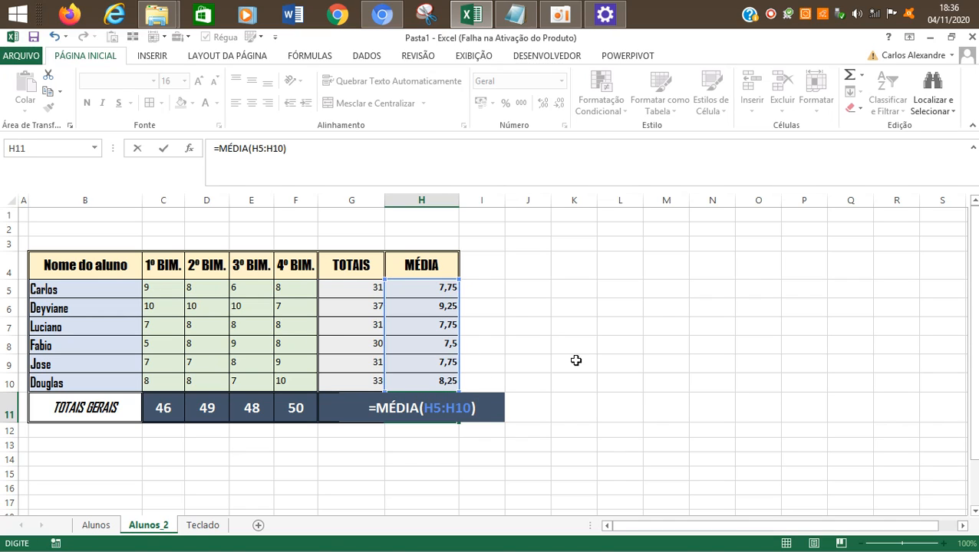
{"action": "key", "text": "Return"}
{"action": "key", "text": "Up"}
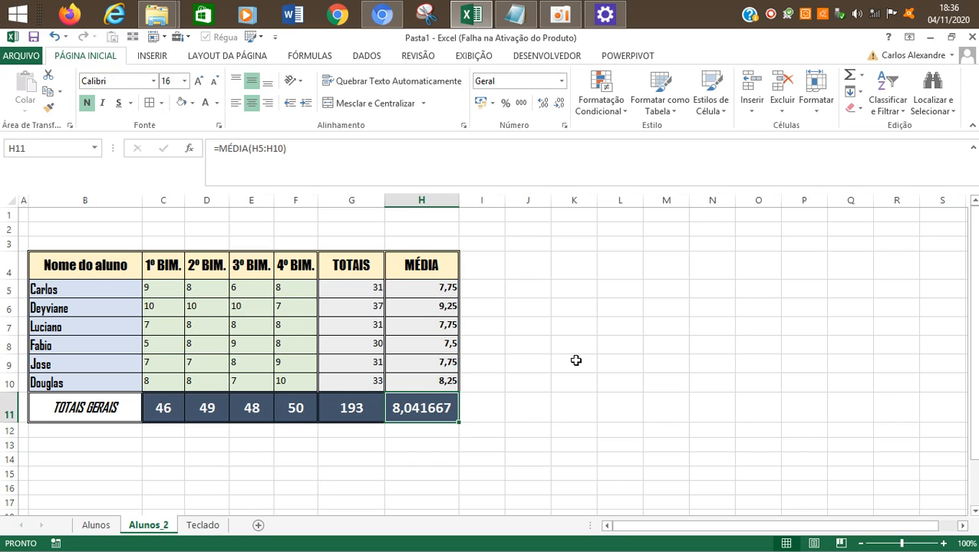
Step: Examine the average formulas in the MÉDIA column, from the students' rows H5:H10 to the overall average in H11
{"action": "key", "text": "Up"}
{"action": "key", "text": "Up"}
{"action": "key", "text": "Up"}
{"action": "key", "text": "Up"}
{"action": "key", "text": "Up"}
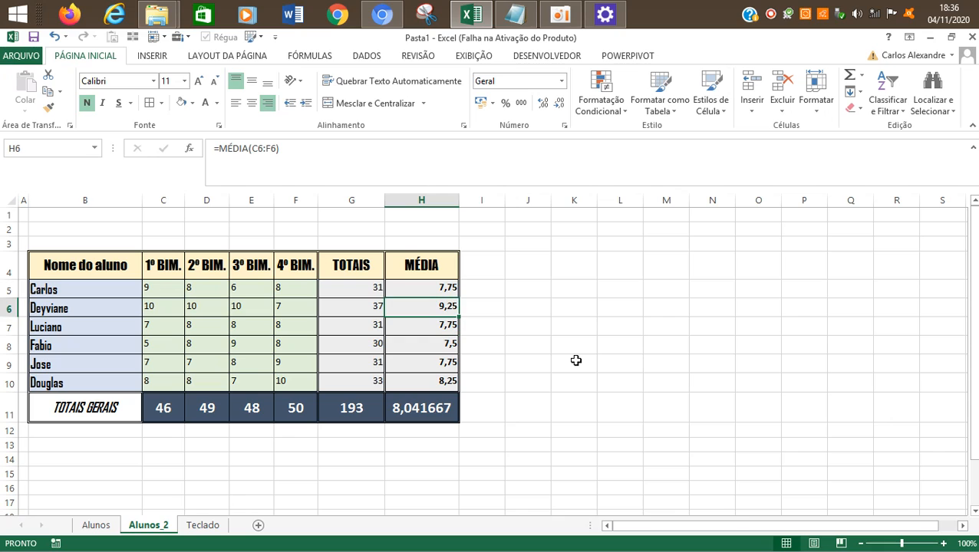
{"action": "key", "text": "Up"}
{"action": "key", "text": "Down"}
{"action": "key", "text": "Down"}
{"action": "key", "text": "Down"}
{"action": "key", "text": "Down"}
{"action": "key", "text": "Down"}
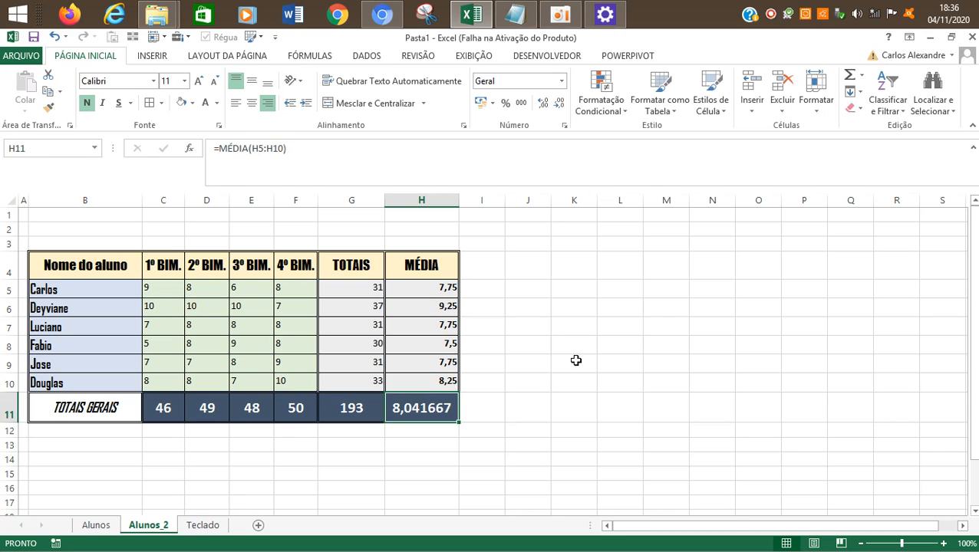
{"action": "key", "text": "Up"}
{"action": "key", "text": "Up"}
{"action": "key", "text": "Up"}
{"action": "key", "text": "Up"}
{"action": "key", "text": "Up"}
{"action": "key", "text": "Down"}
{"action": "key", "text": "Down"}
{"action": "key", "text": "Down"}
{"action": "key", "text": "Down"}
{"action": "key", "text": "Down"}
{"action": "key", "text": "Down"}
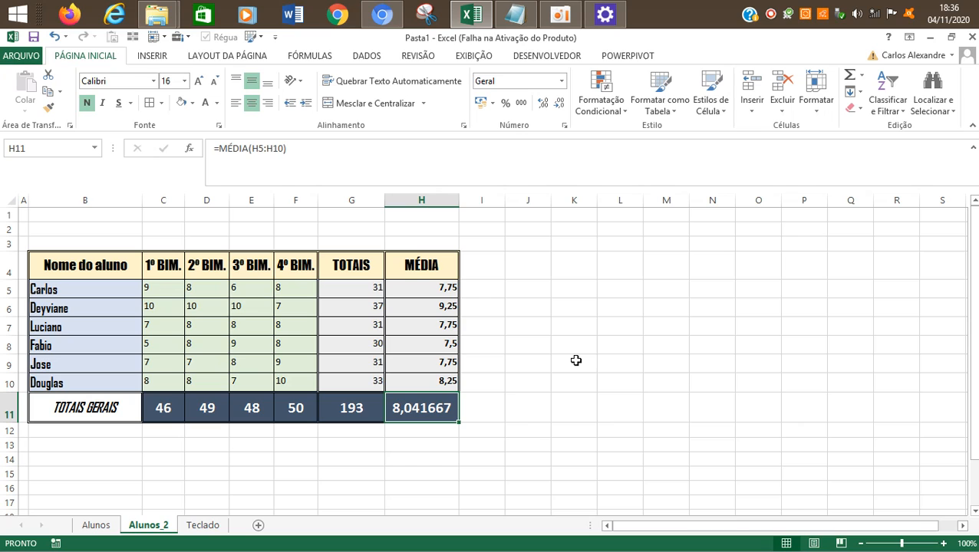
{"action": "key", "text": "Up"}
{"action": "key", "text": "Up"}
{"action": "key", "text": "Up"}
{"action": "key", "text": "Down"}
{"action": "key", "text": "Down"}
{"action": "key", "text": "Down"}
{"action": "key", "text": "Up"}
{"action": "key", "text": "Up"}
{"action": "key", "text": "Up"}
{"action": "key", "text": "Down"}
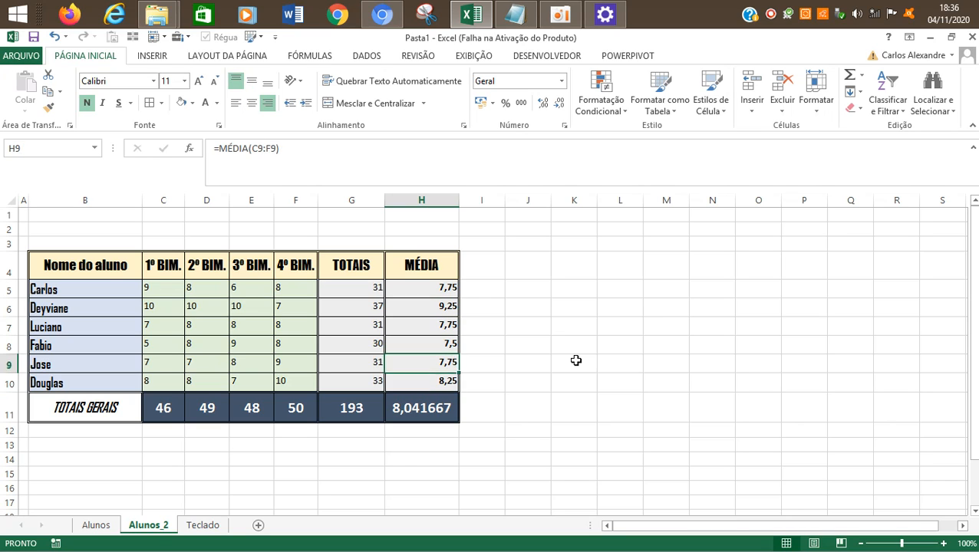
{"action": "key", "text": "Down"}
{"action": "key", "text": "Down"}
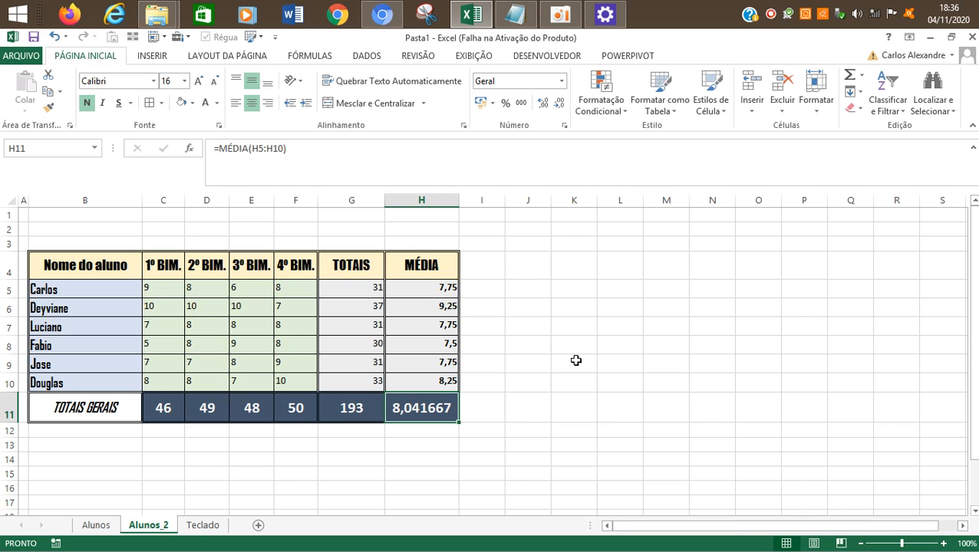
{"action": "left_click_drag", "start_coordinate": [436, 288], "coordinate": [437, 408]}
{"action": "left_click", "coordinate": [438, 408]}
{"action": "left_click", "coordinate": [583, 359]}
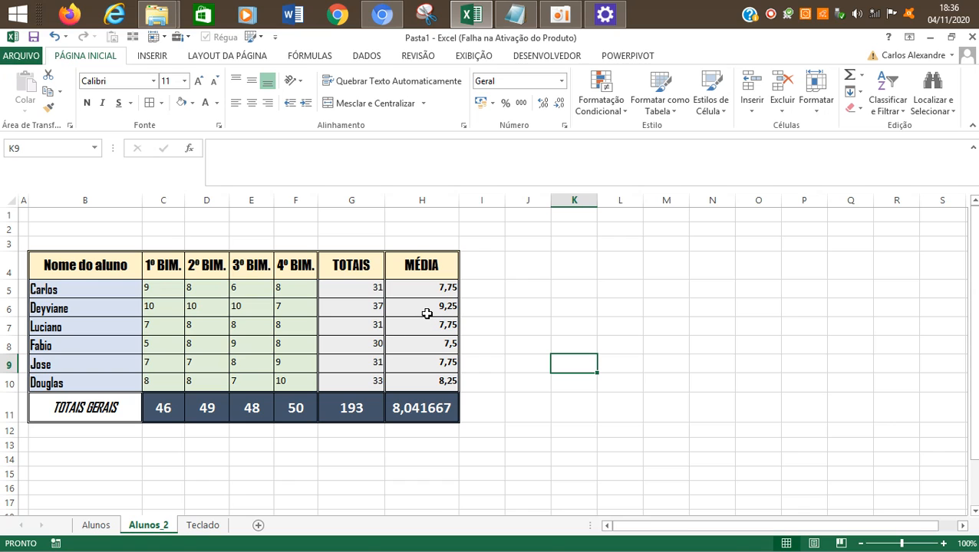
{"action": "left_click", "coordinate": [403, 334]}
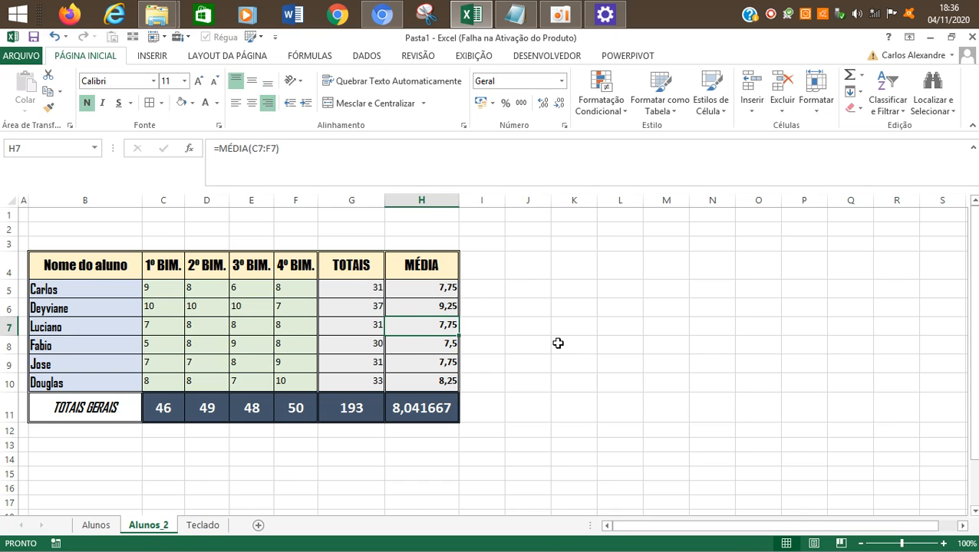
{"action": "left_click", "coordinate": [561, 16]}
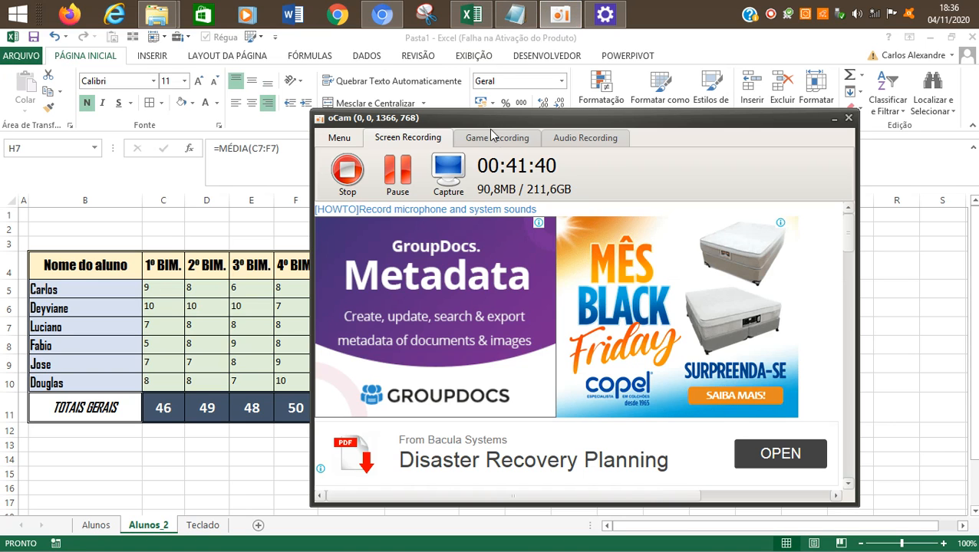
{"action": "left_click", "coordinate": [908, 290]}
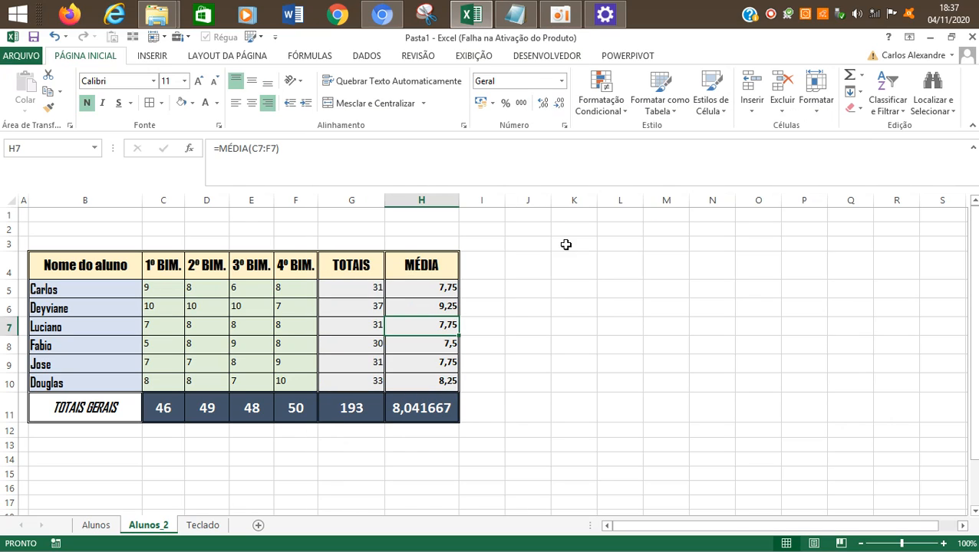
{"action": "left_click", "coordinate": [602, 304]}
Step: Check the sum formula in G11 against the average formulas in the MÉDIA column, from H11 up to H6
{"action": "left_click", "coordinate": [328, 418]}
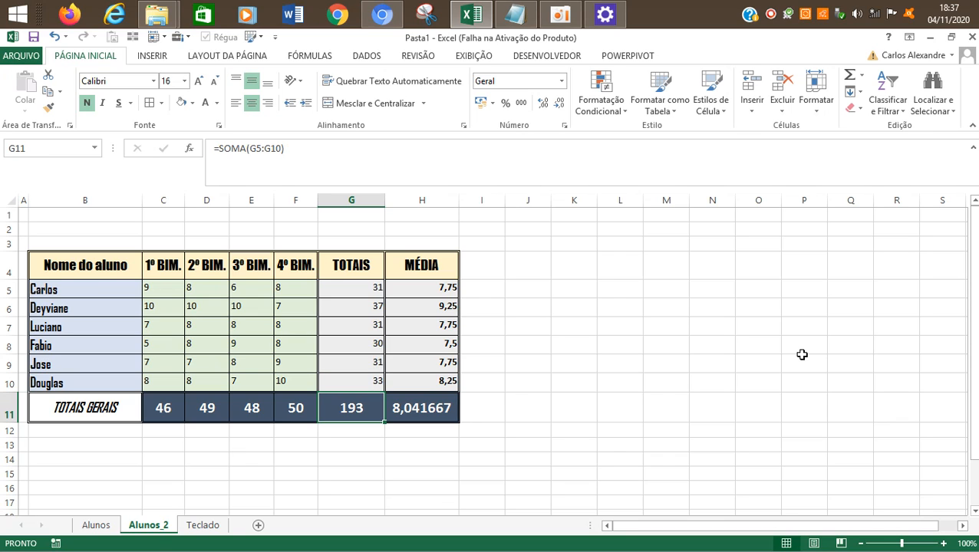
{"action": "key", "text": "Right"}
{"action": "key", "text": "Up"}
{"action": "key", "text": "Up"}
{"action": "key", "text": "Up"}
{"action": "key", "text": "Up"}
{"action": "key", "text": "Up"}
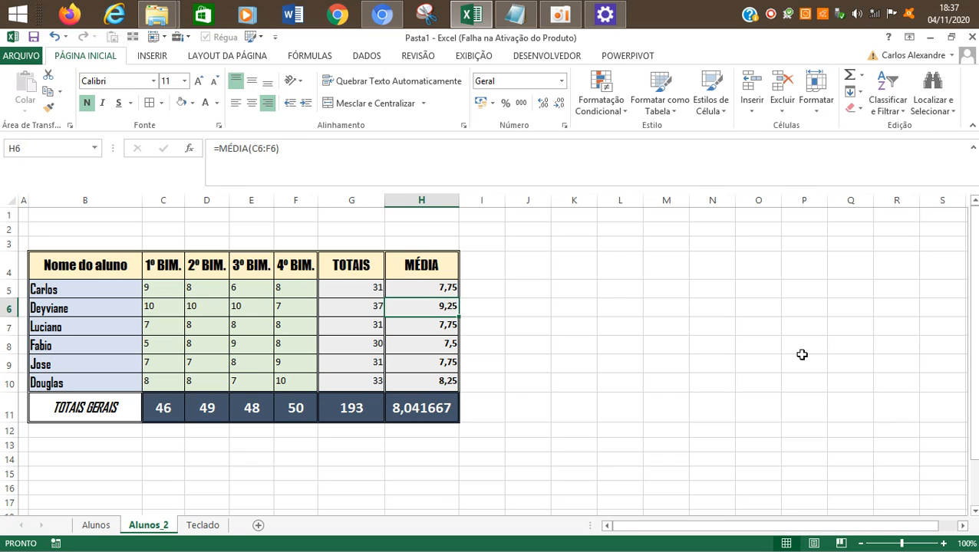
Step: Re-enter the TOTAIS GERAIS sum in G11 as the SOMA function over G5:G10
{"action": "key", "text": "Left"}
{"action": "key", "text": "Down"}
{"action": "key", "text": "Down"}
{"action": "key", "text": "Down"}
{"action": "key", "text": "Down"}
{"action": "key", "text": "Down"}
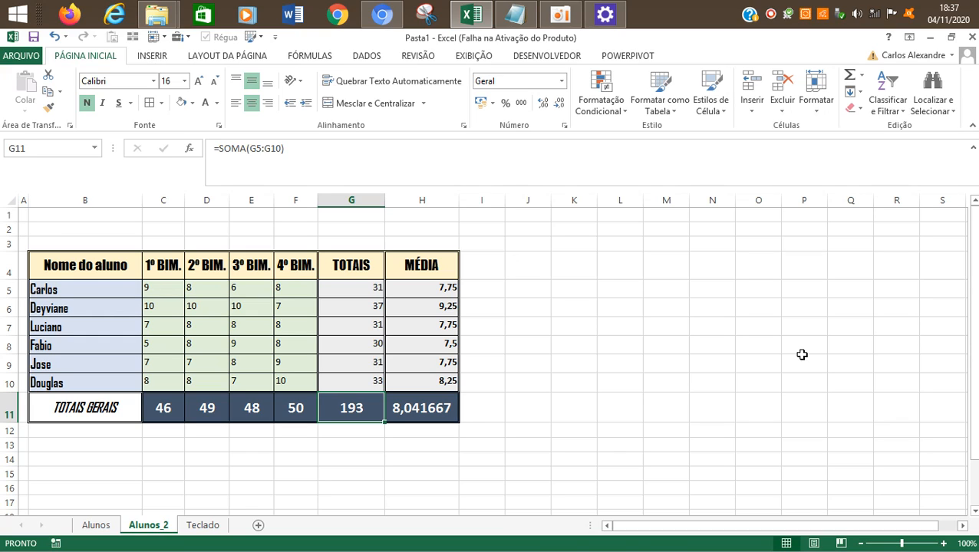
{"action": "type", "text": "=SOMA"}
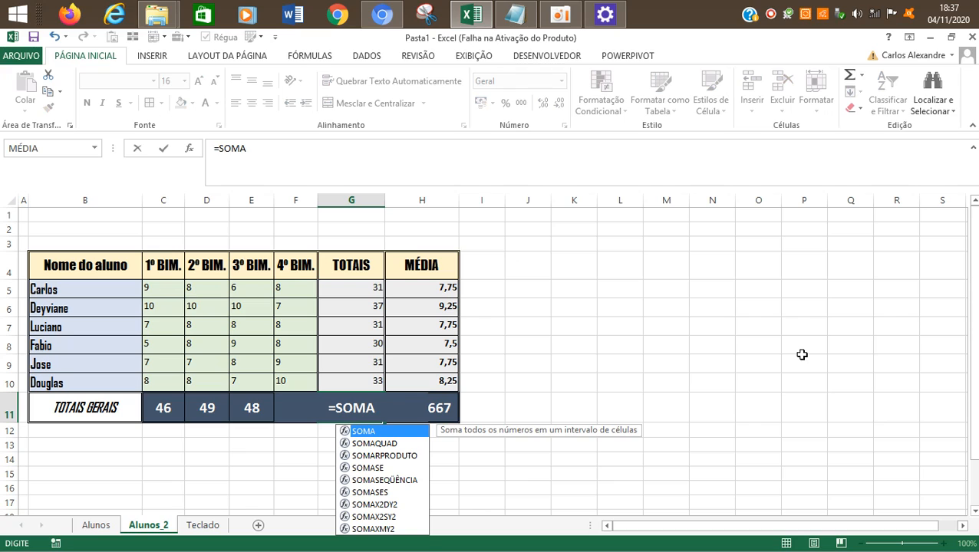
{"action": "type", "text": "("}
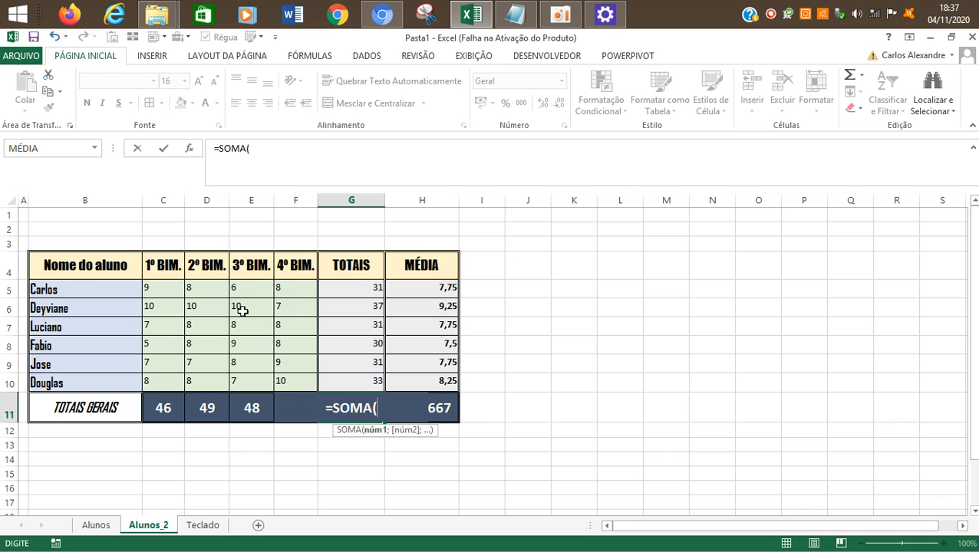
{"action": "left_click_drag", "start_coordinate": [350, 287], "coordinate": [345, 383]}
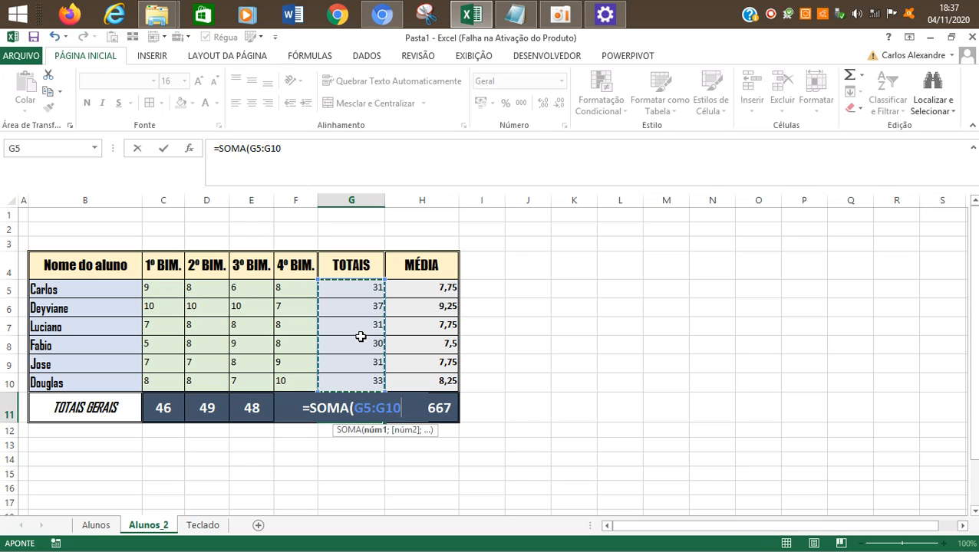
{"action": "key", "text": "Return"}
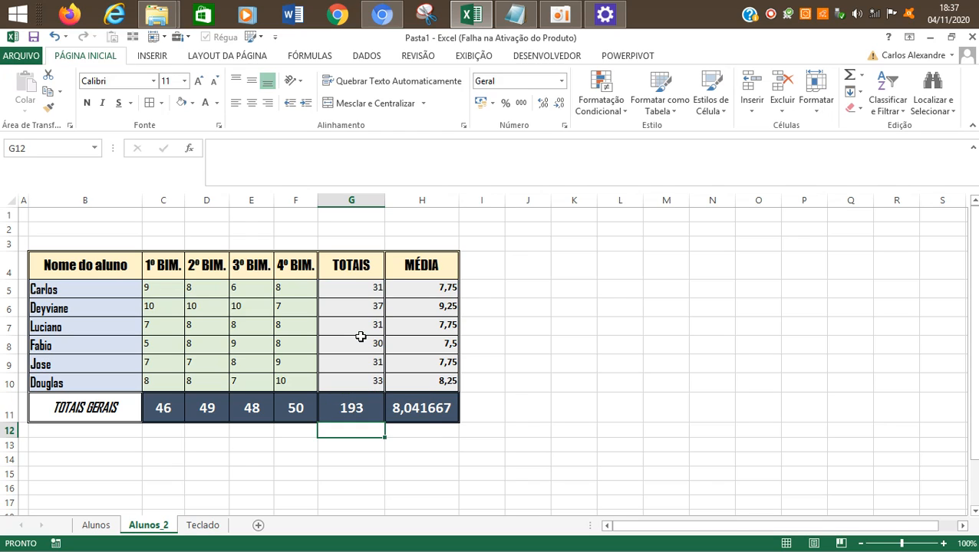
Step: Re-enter the TOTAIS GERAIS sum in G11 as =SOMA(G5:G11), including the total's own cell in the range
{"action": "key", "text": "Up"}
{"action": "type", "text": "=SOMA("}
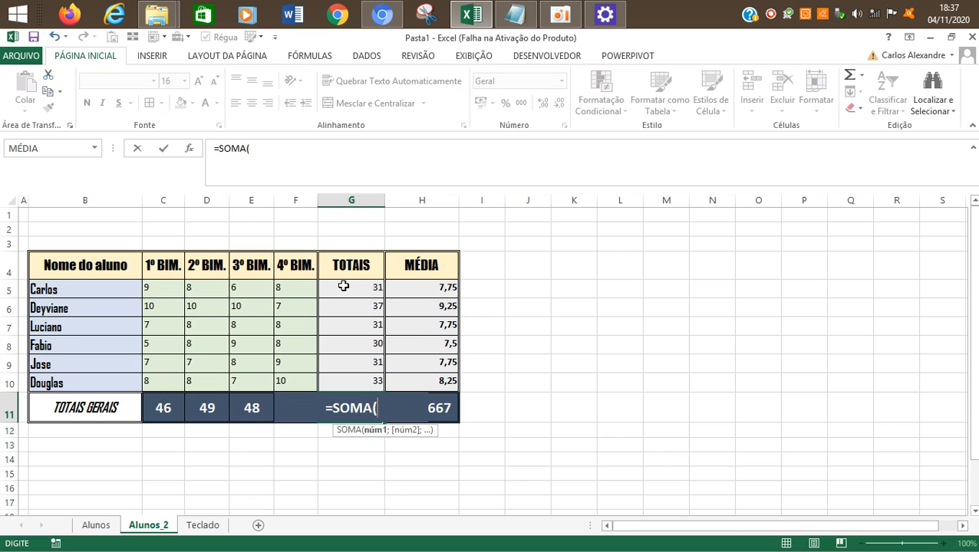
{"action": "left_click_drag", "start_coordinate": [343, 285], "coordinate": [336, 410]}
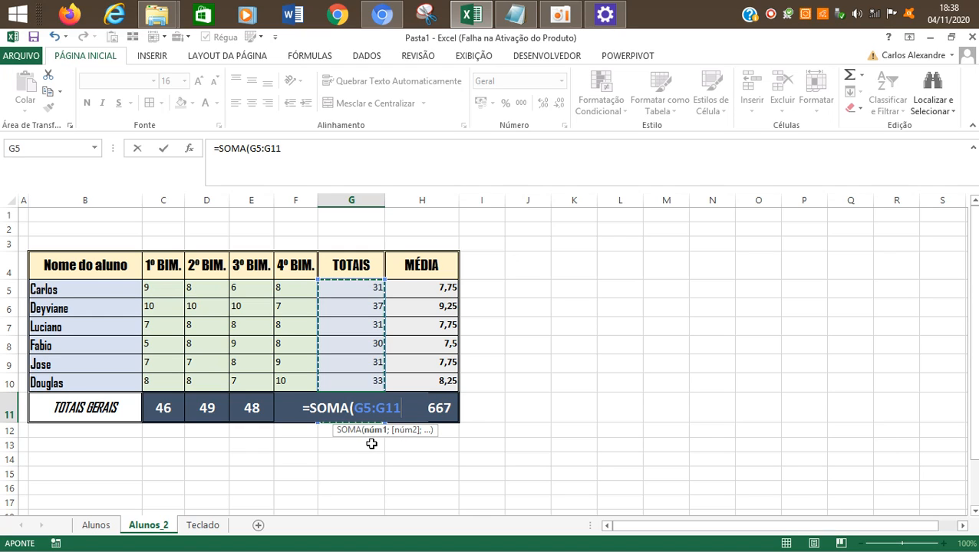
{"action": "type", "text": ")"}
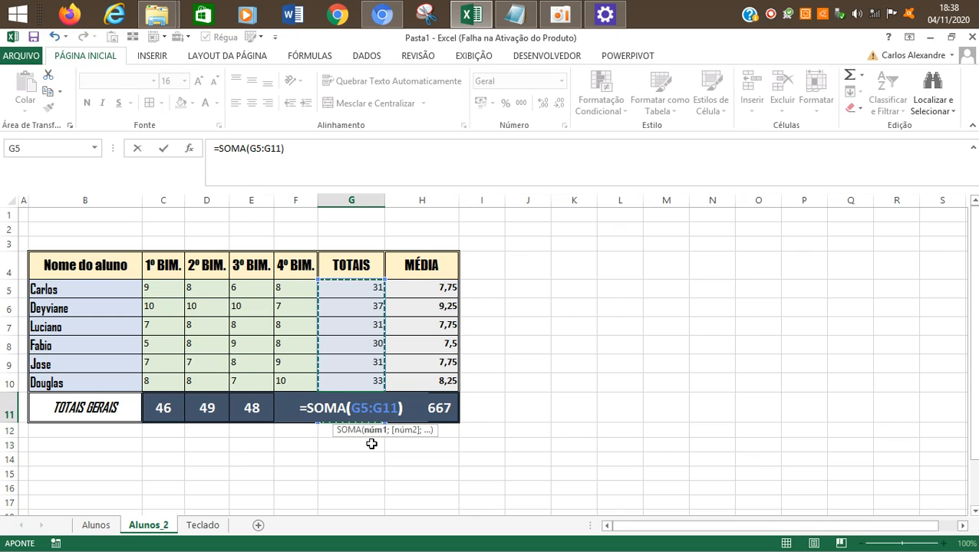
{"action": "key", "text": "Return"}
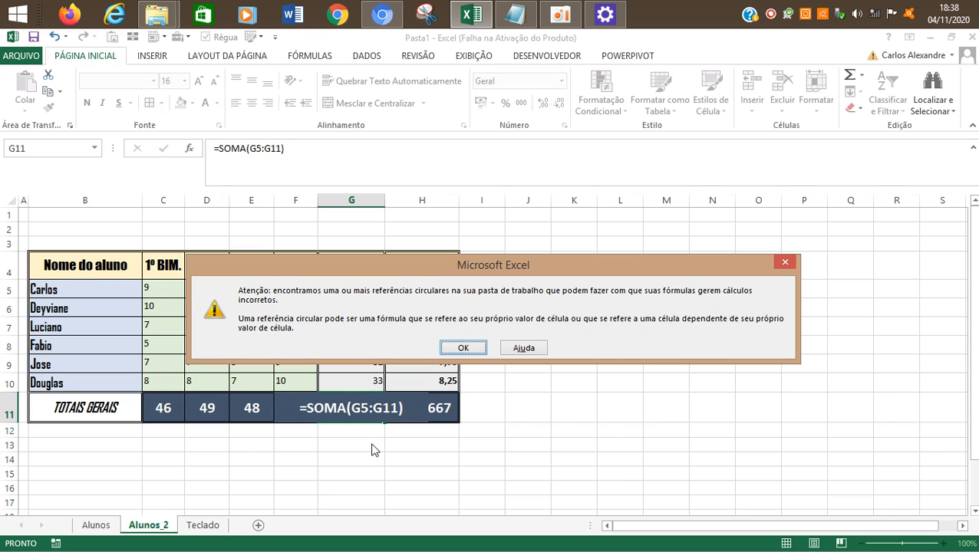
{"action": "key", "text": "Return"}
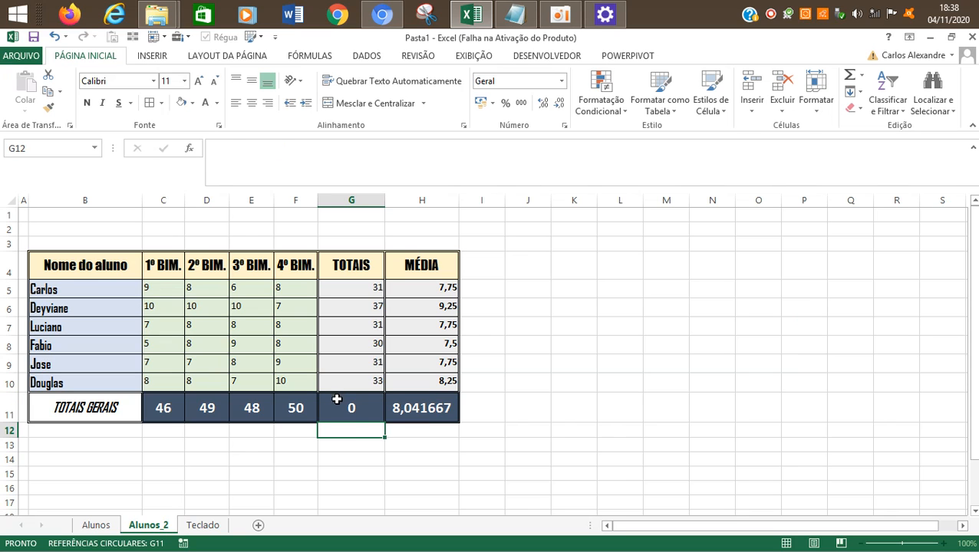
{"action": "left_click", "coordinate": [337, 405]}
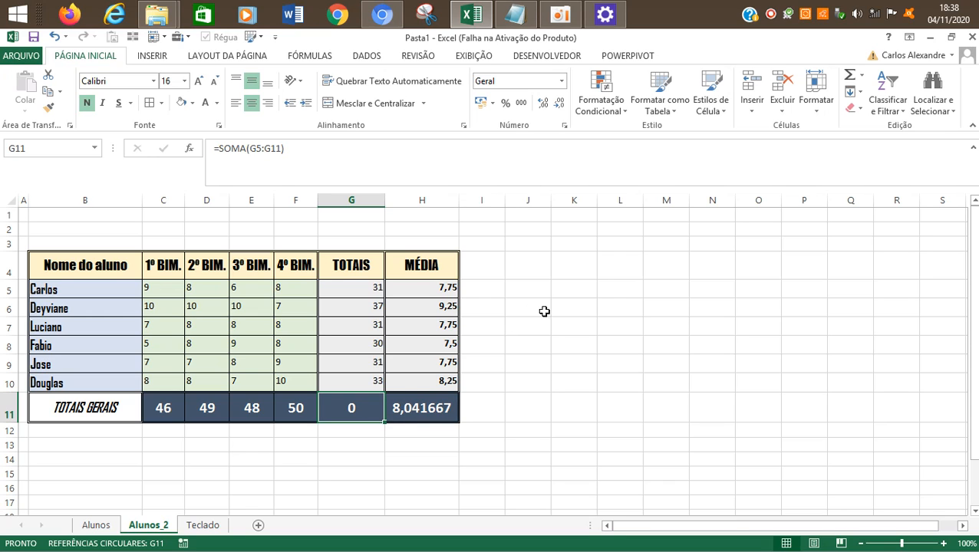
Step: Move the white hand picture onto the Esc key of the keyboard image on the Teclado sheet, and return to Alunos_2
{"action": "left_click", "coordinate": [214, 524]}
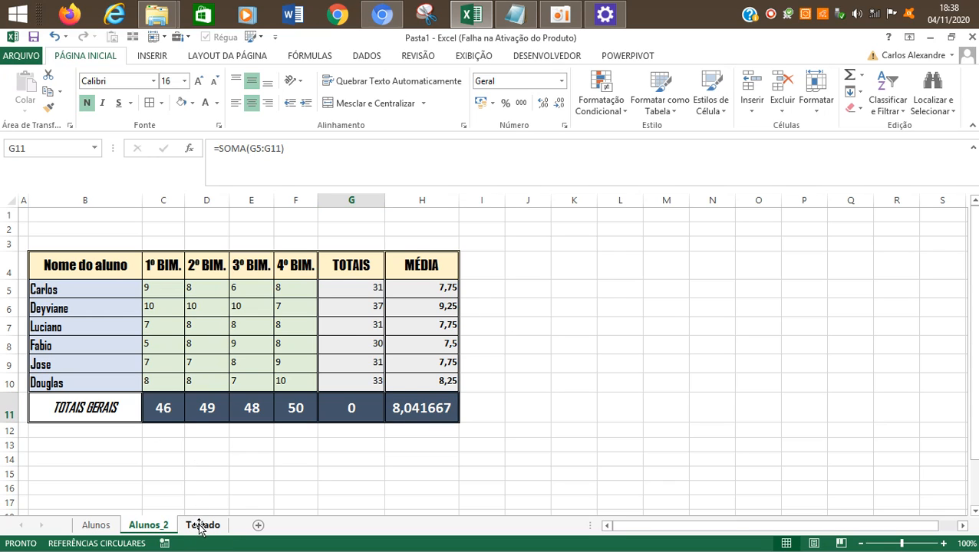
{"action": "left_click", "coordinate": [559, 14]}
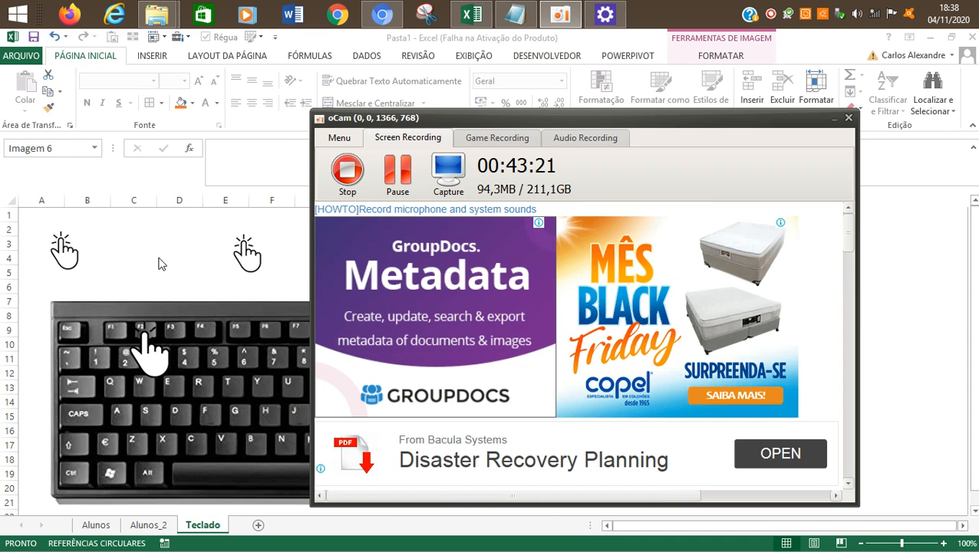
{"action": "left_click", "coordinate": [158, 258]}
{"action": "left_click_drag", "start_coordinate": [152, 367], "coordinate": [79, 372]}
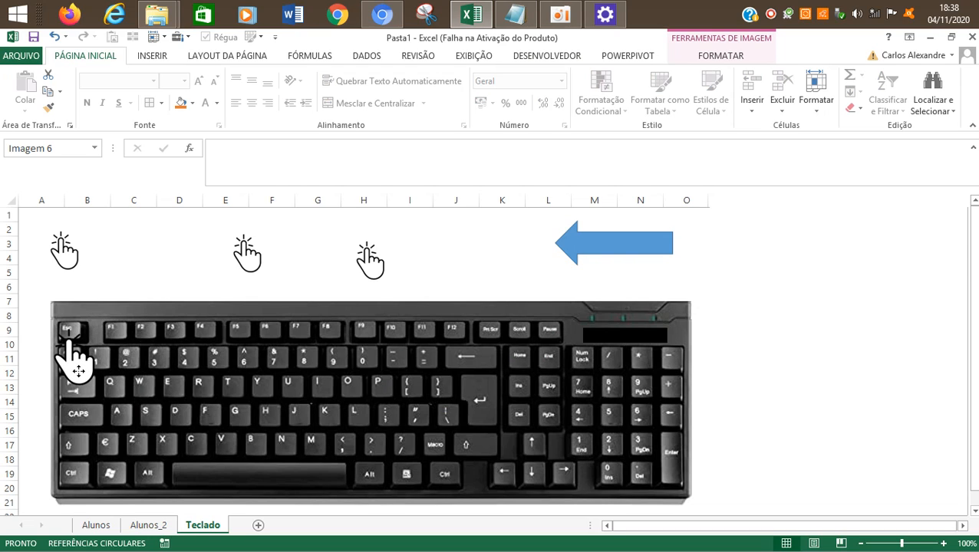
{"action": "left_click", "coordinate": [154, 525]}
{"action": "left_click", "coordinate": [472, 351]}
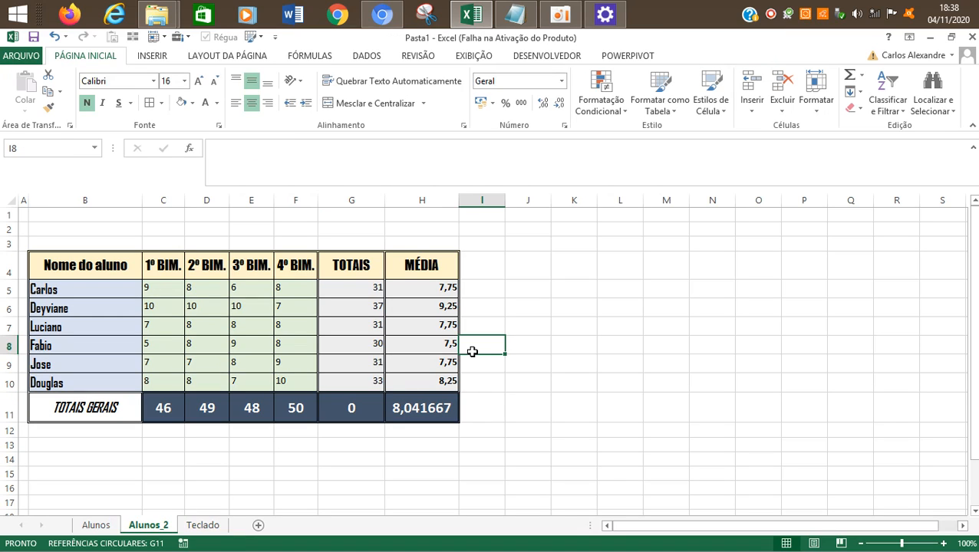
Step: Try twice to shrink the SOMA range in G11 so it excludes the total's own cell, undoing each change
{"action": "left_click", "coordinate": [373, 394]}
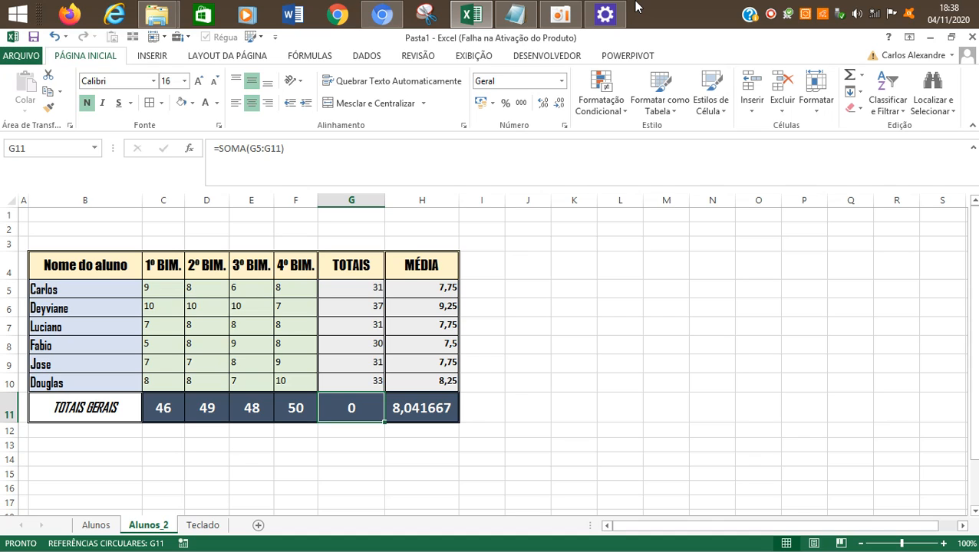
{"action": "left_click", "coordinate": [292, 148]}
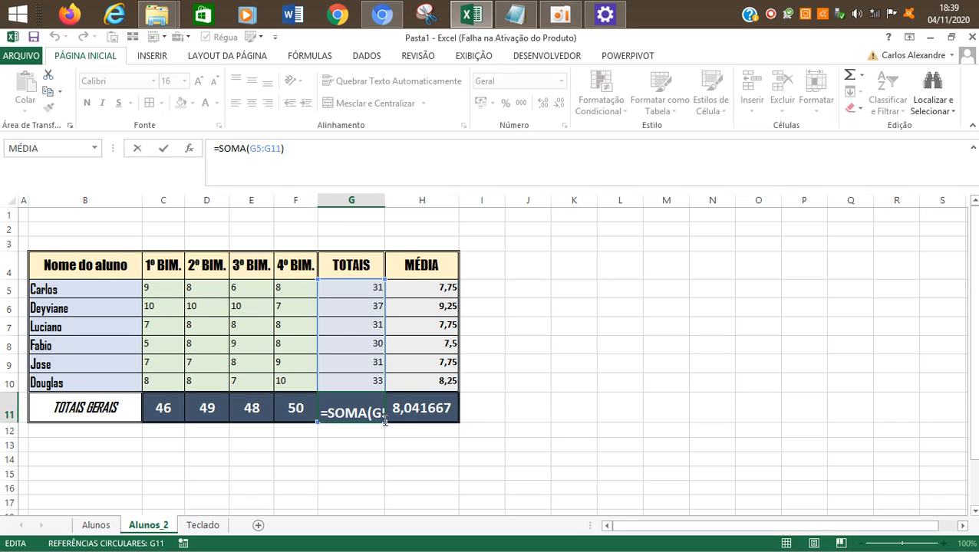
{"action": "mouse_move", "coordinate": [386, 423]}
{"action": "left_mouse_down"}
{"action": "mouse_move", "coordinate": [376, 361]}
{"action": "mouse_move", "coordinate": [369, 386]}
{"action": "left_mouse_up"}
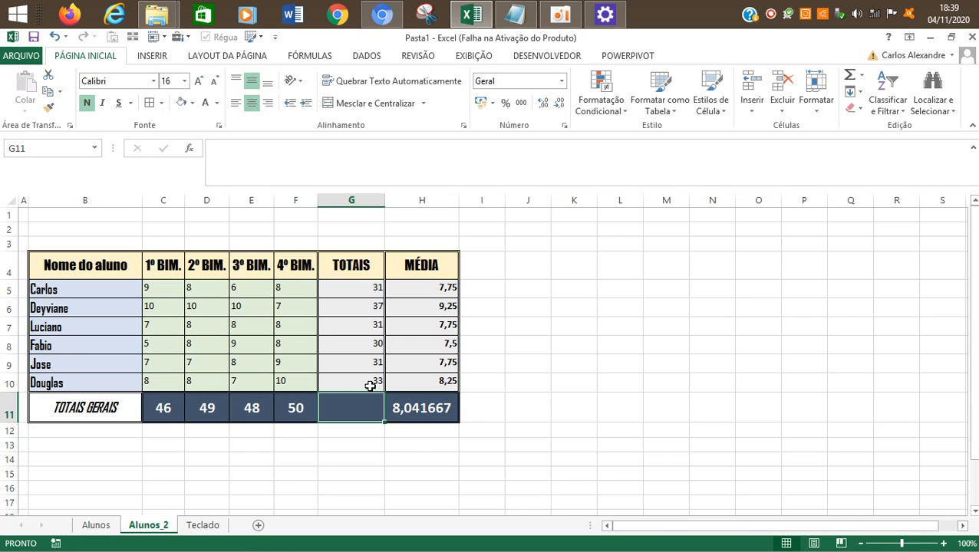
{"action": "double_click", "coordinate": [373, 408]}
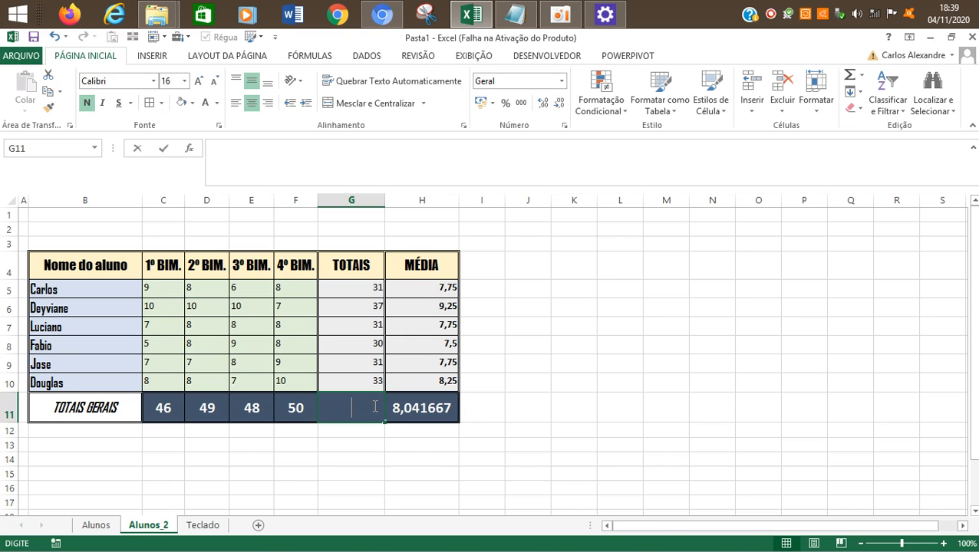
{"action": "key", "text": "Escape"}
{"action": "key", "text": "ctrl+z"}
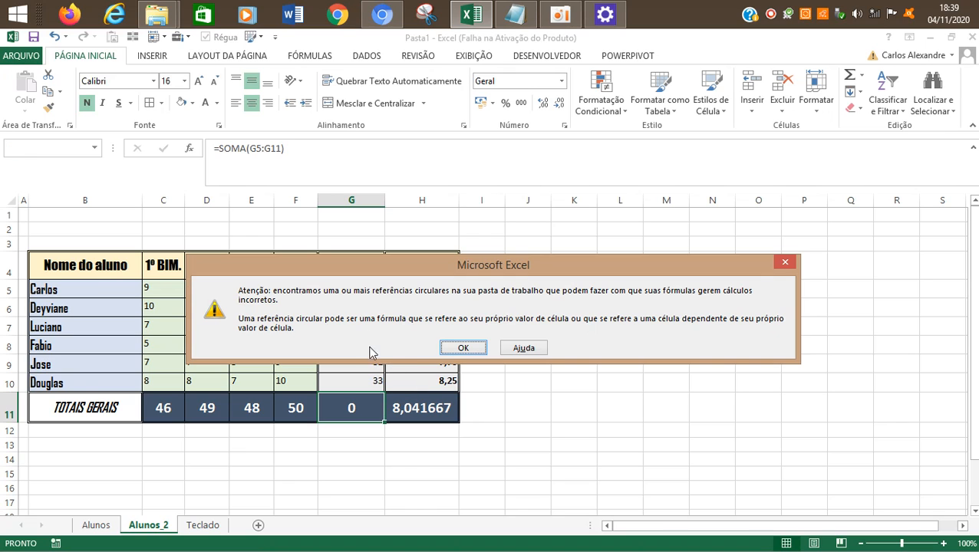
{"action": "left_click", "coordinate": [463, 347]}
{"action": "left_click", "coordinate": [297, 150]}
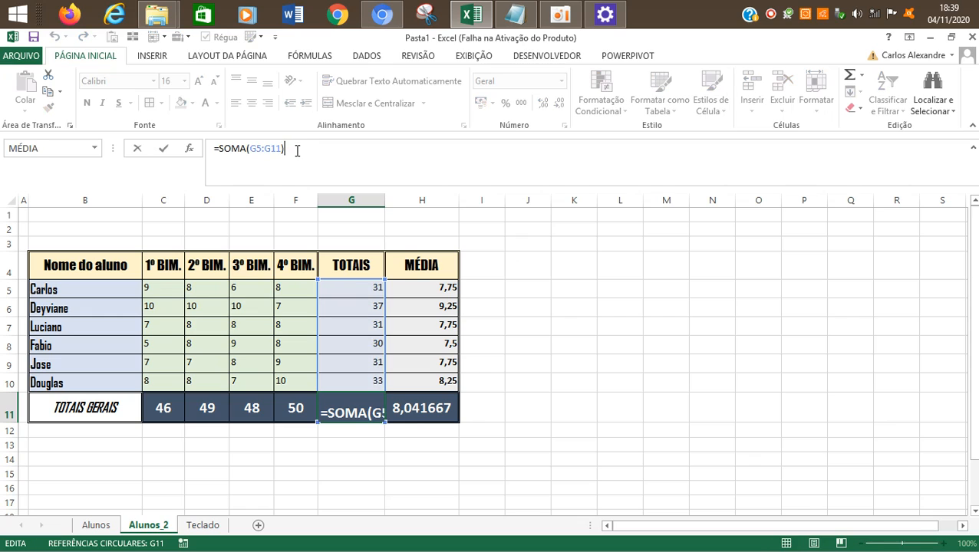
{"action": "mouse_move", "coordinate": [386, 424]}
{"action": "left_mouse_down"}
{"action": "mouse_move", "coordinate": [376, 343]}
{"action": "mouse_move", "coordinate": [380, 399]}
{"action": "left_mouse_up"}
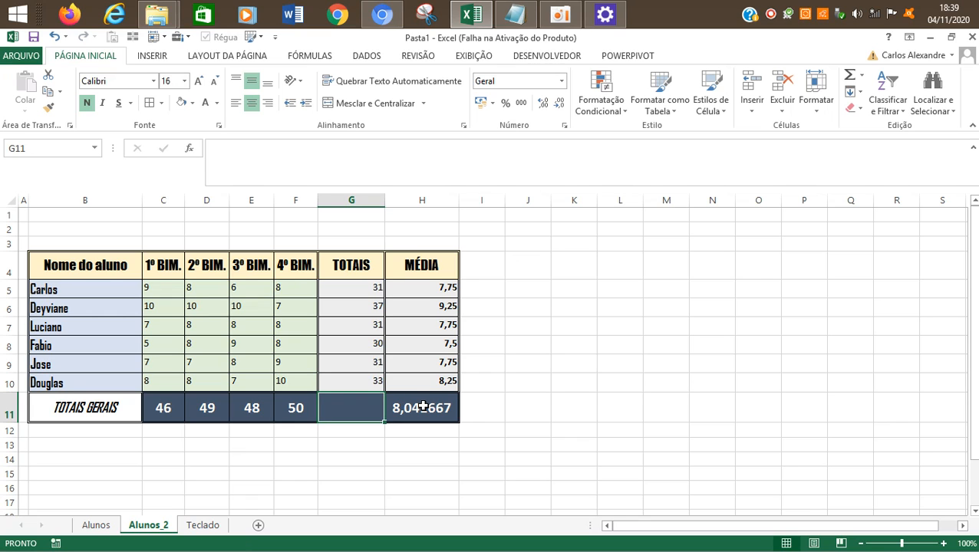
{"action": "key", "text": "ctrl+z"}
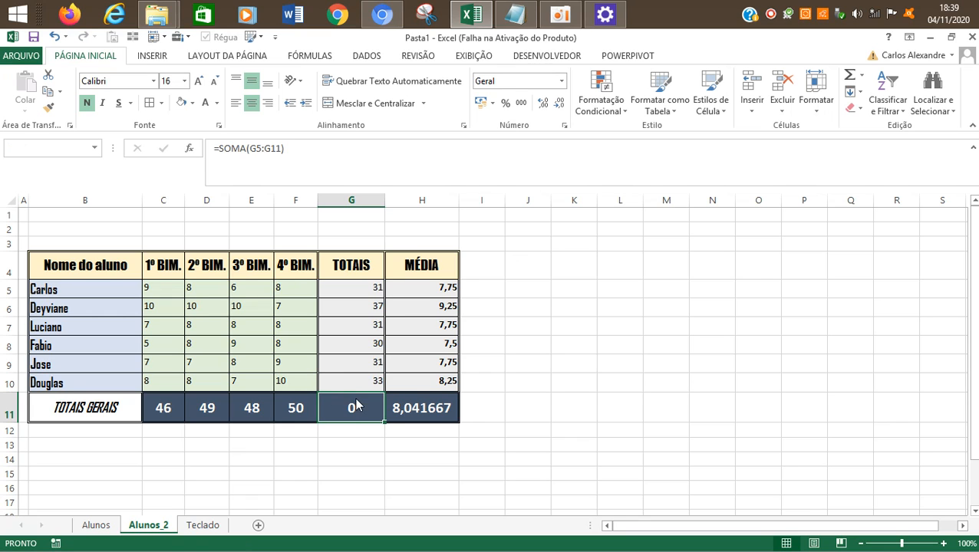
{"action": "left_click", "coordinate": [475, 346]}
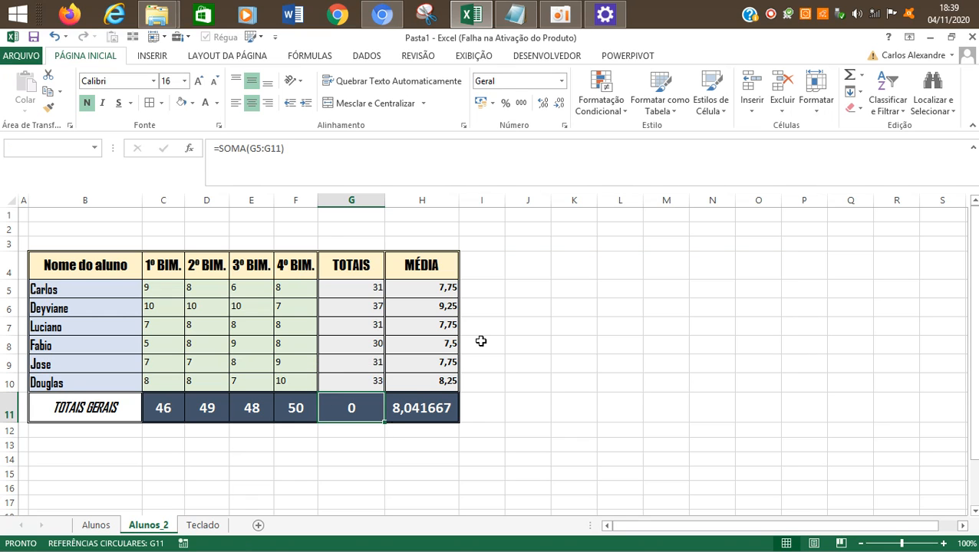